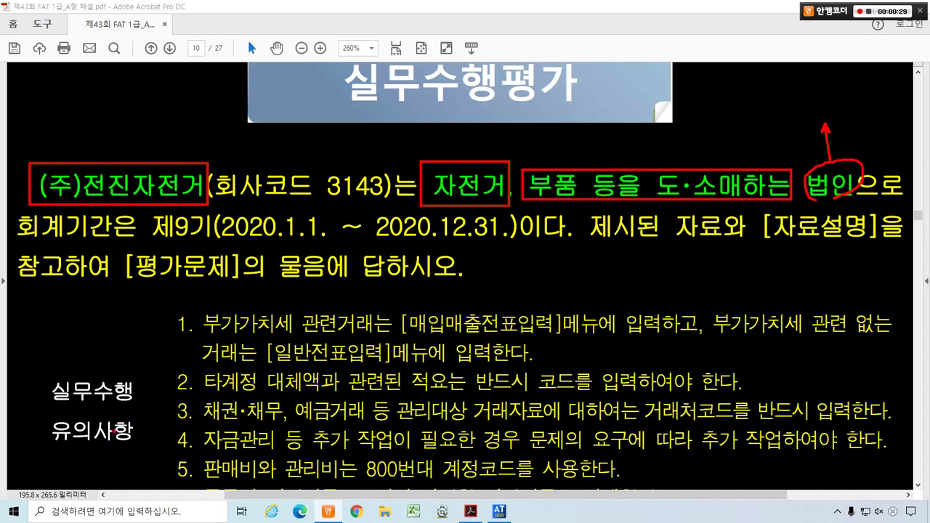
- Circle the 유의사항 heading, box and tick the second caution, and add a side note with a circled 8
mouse_move(114, 430)
mouse_down()
mouse_move(52, 445)
mouse_move(80, 383)
mouse_up()
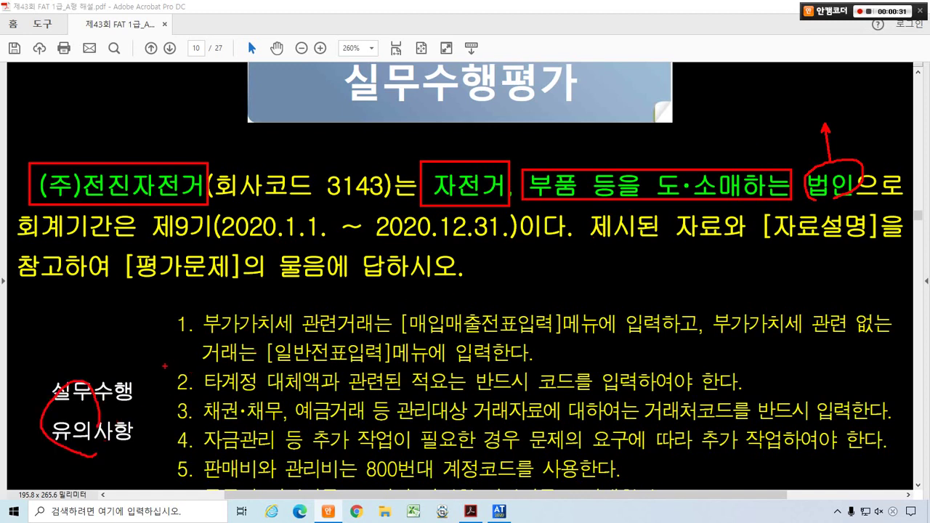
mouse_move(164, 367)
mouse_down()
mouse_move(305, 397)
mouse_move(751, 393)
mouse_up()
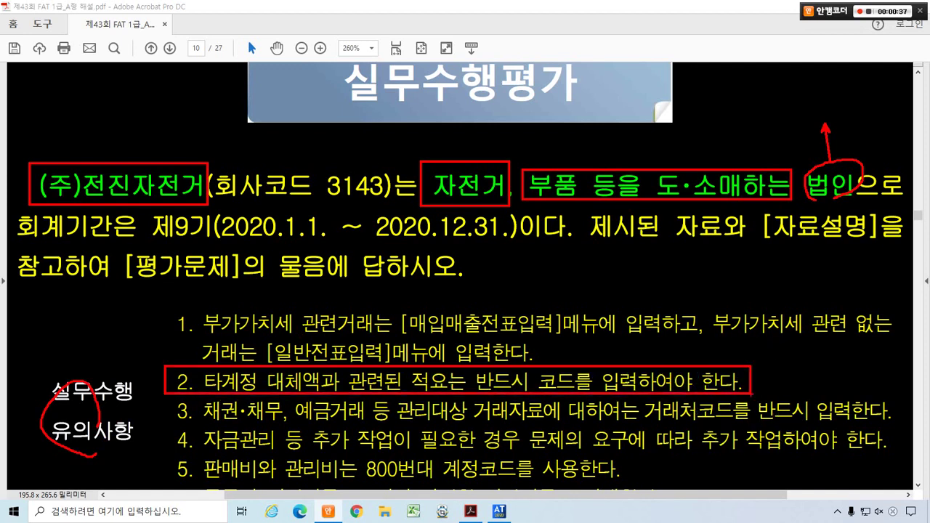
mouse_move(683, 345)
mouse_down()
mouse_move(693, 359)
mouse_move(719, 334)
mouse_up()
drag(656, 256, 635, 290)
mouse_move(718, 289)
mouse_down()
mouse_move(701, 297)
mouse_move(697, 269)
mouse_move(728, 294)
mouse_up()
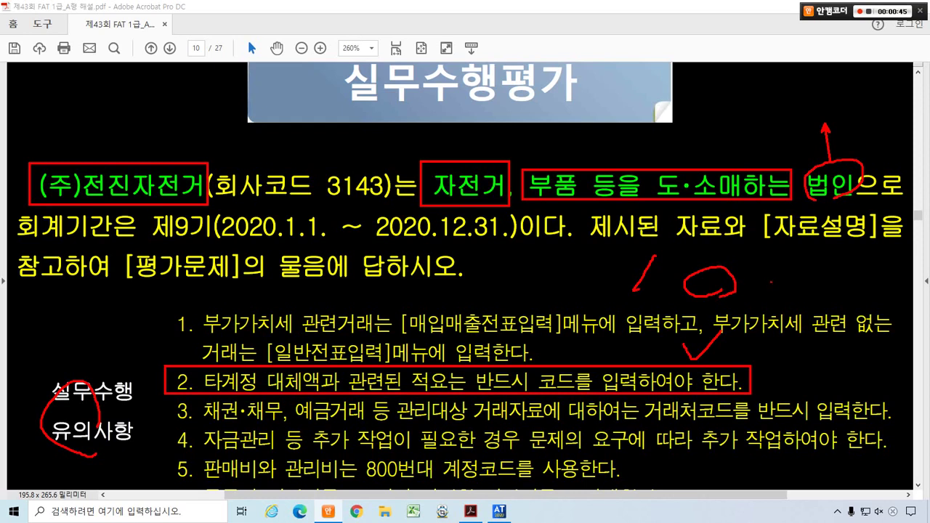
mouse_move(771, 275)
mouse_down()
mouse_move(762, 297)
mouse_move(767, 286)
mouse_move(771, 306)
mouse_move(755, 308)
mouse_move(778, 298)
mouse_up()
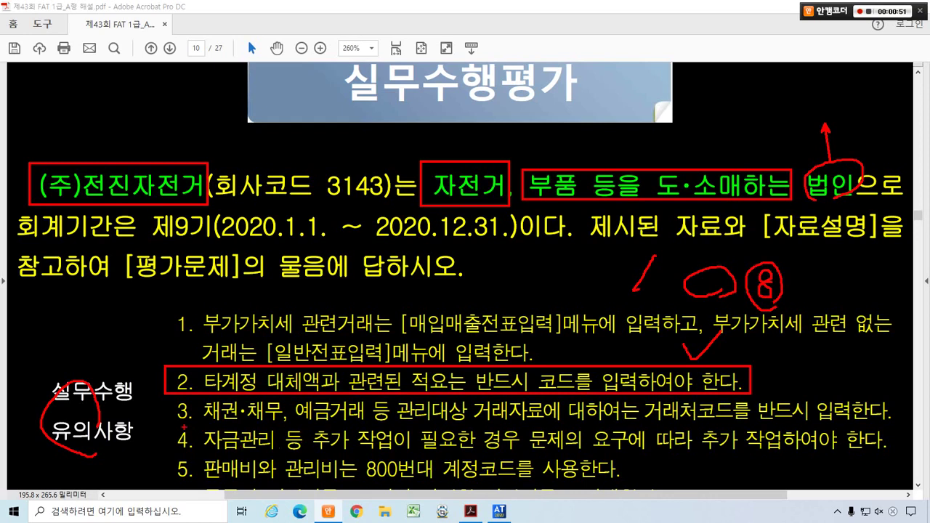
- Underline and mark the 채권·채무 and 자금관리 cautions, then erase all pen markings
mouse_move(182, 428)
mouse_down()
mouse_move(282, 420)
mouse_move(424, 429)
mouse_move(857, 427)
mouse_up()
mouse_move(783, 377)
mouse_down()
mouse_move(793, 391)
mouse_move(817, 372)
mouse_up()
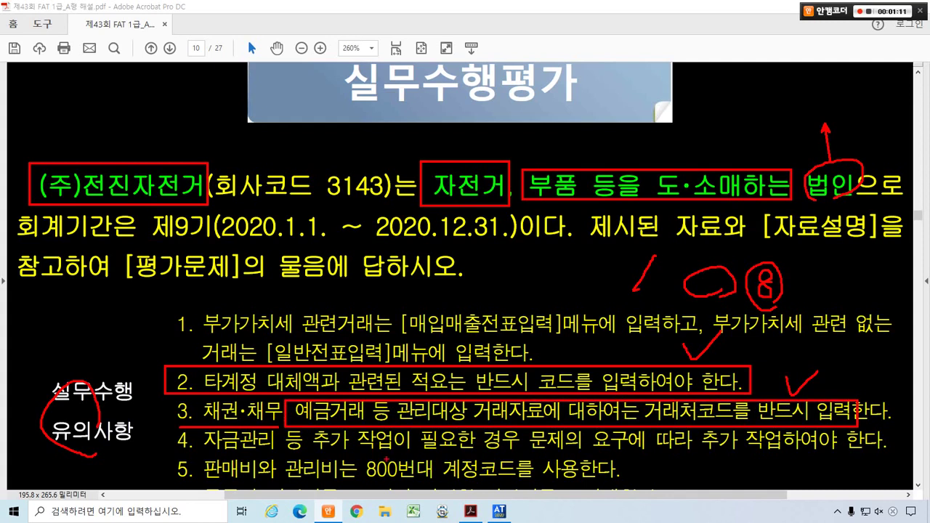
drag(197, 454, 311, 455)
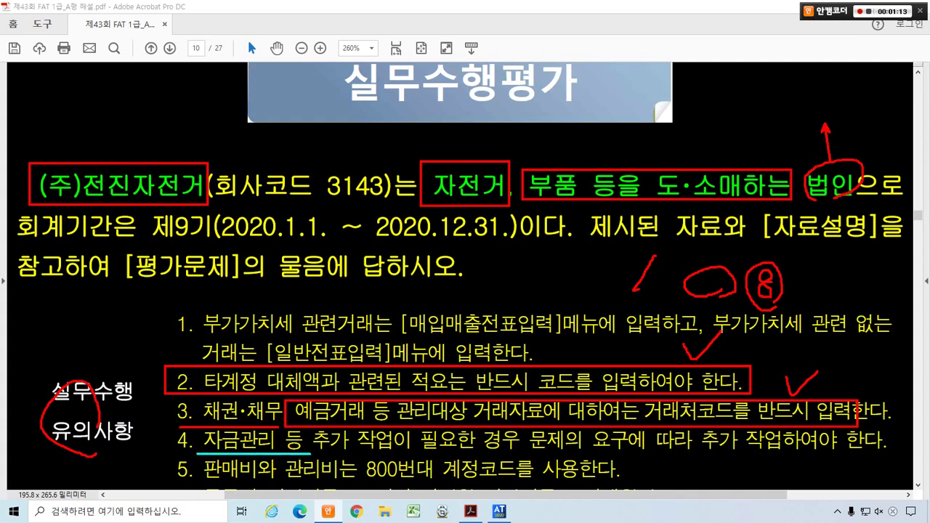
mouse_move(211, 458)
mouse_down()
mouse_move(234, 420)
mouse_move(263, 450)
mouse_up()
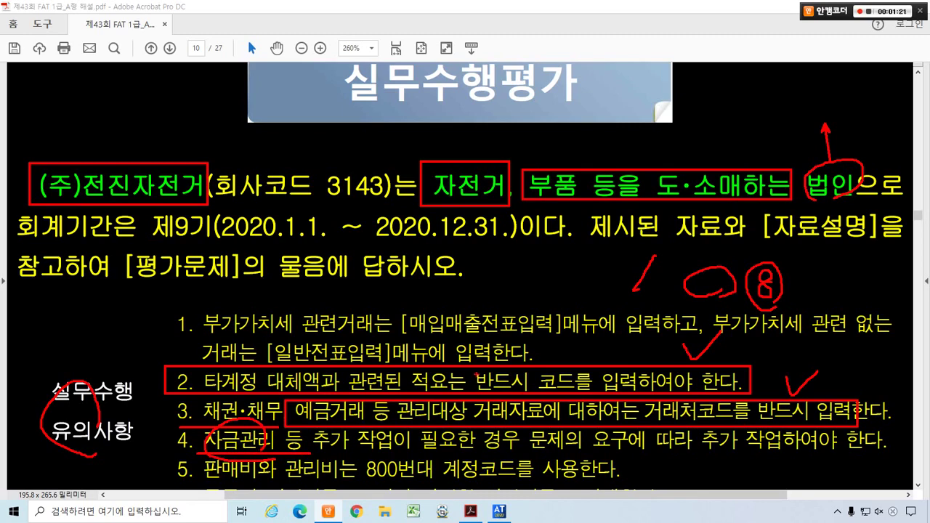
key(Escape)
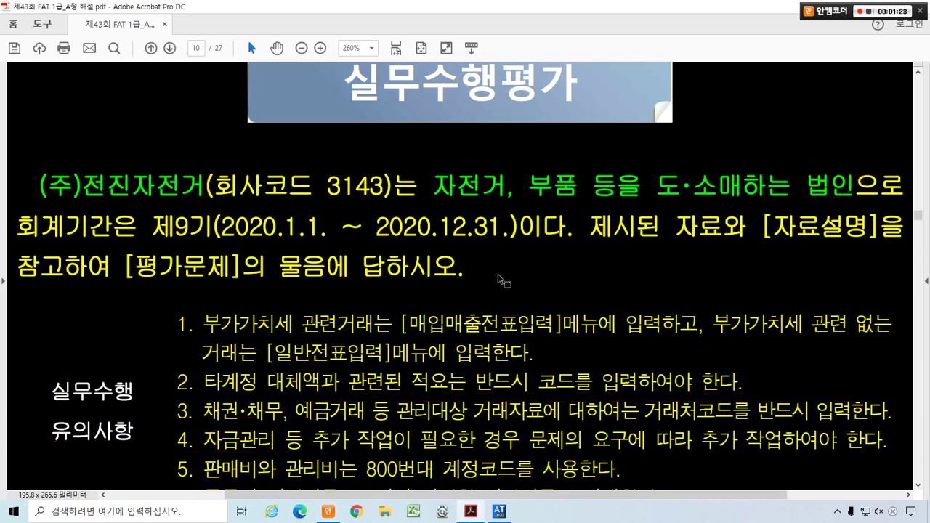
- Scroll down to 문제 1 and box 회사등록 in its heading
scroll(500, 281, down, 10)
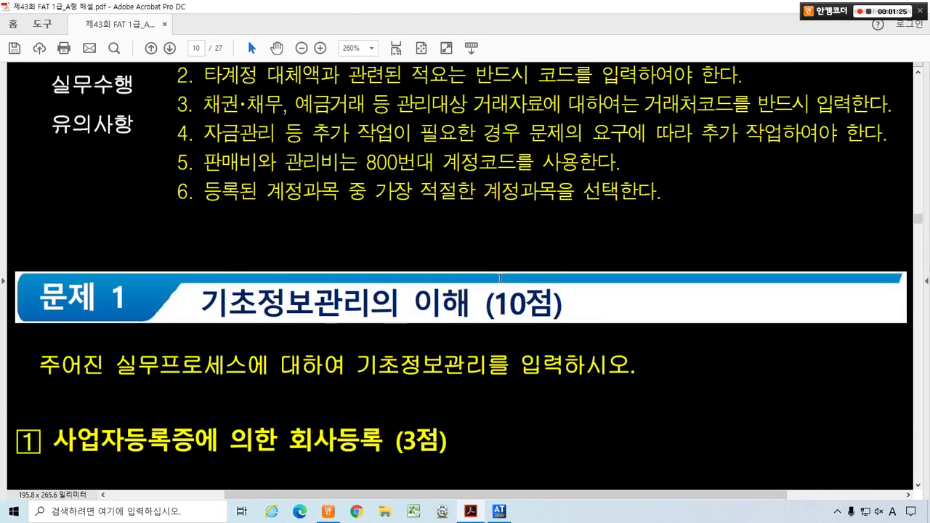
scroll(500, 278, down, 4)
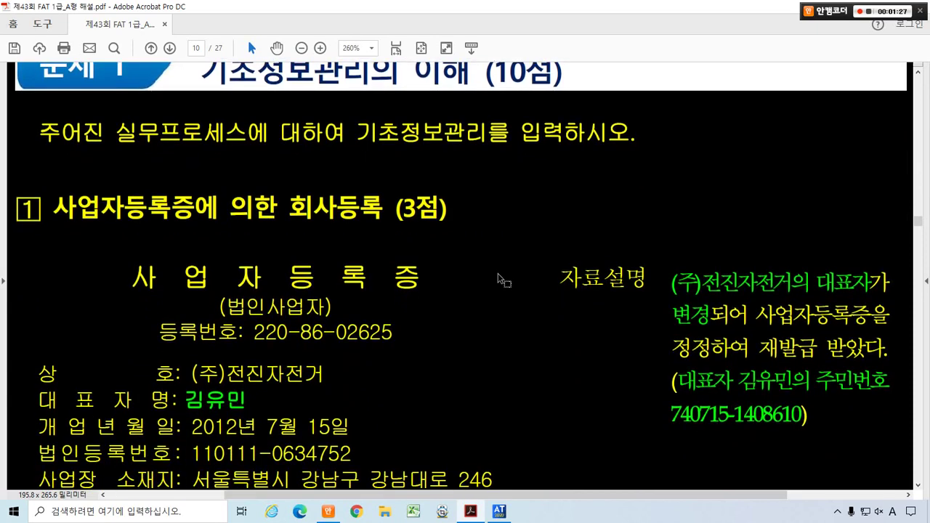
scroll(498, 273, down, 2)
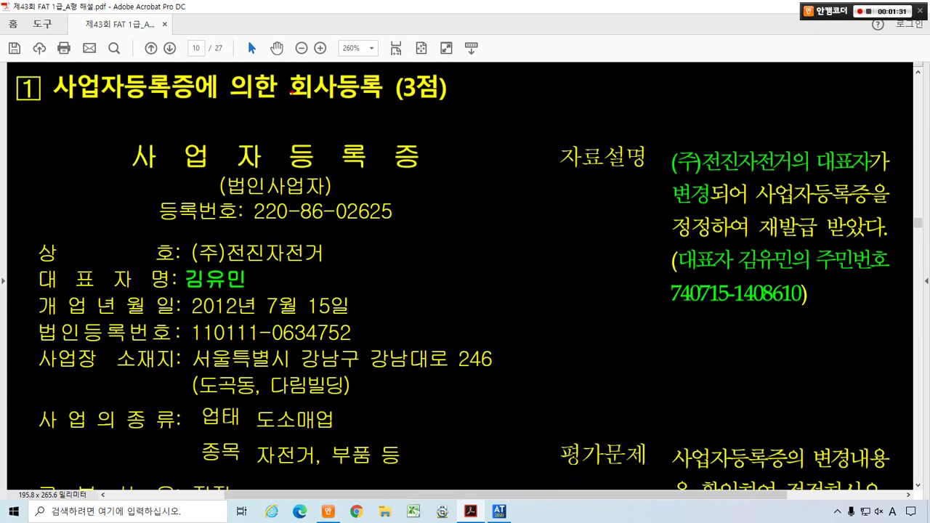
mouse_move(277, 66)
mouse_down()
mouse_move(384, 103)
mouse_move(433, 104)
mouse_move(617, 212)
mouse_move(639, 386)
mouse_move(350, 398)
mouse_move(334, 310)
mouse_move(361, 320)
mouse_up()
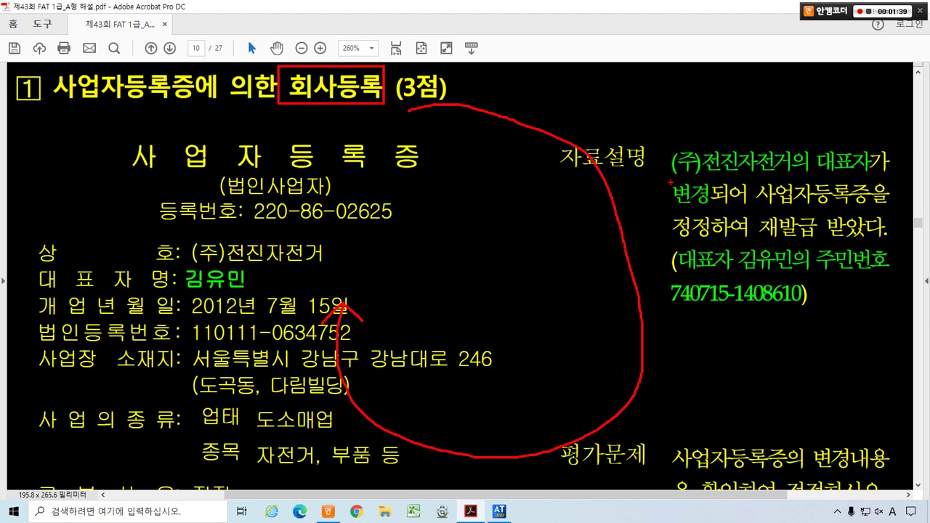
- Mark the 자료설명 lines on (주)전진자전거's changed representative and new resident number, then erase the ink
drag(672, 182, 813, 181)
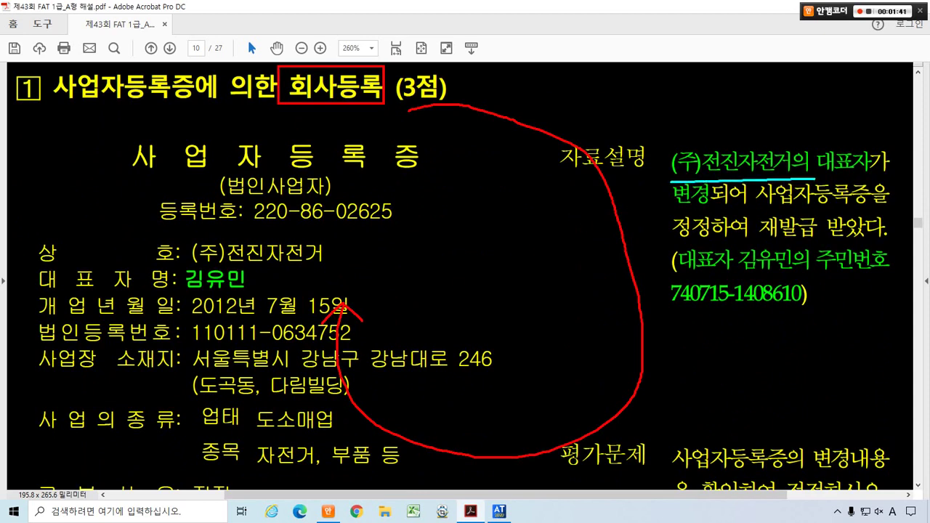
drag(664, 142, 795, 178)
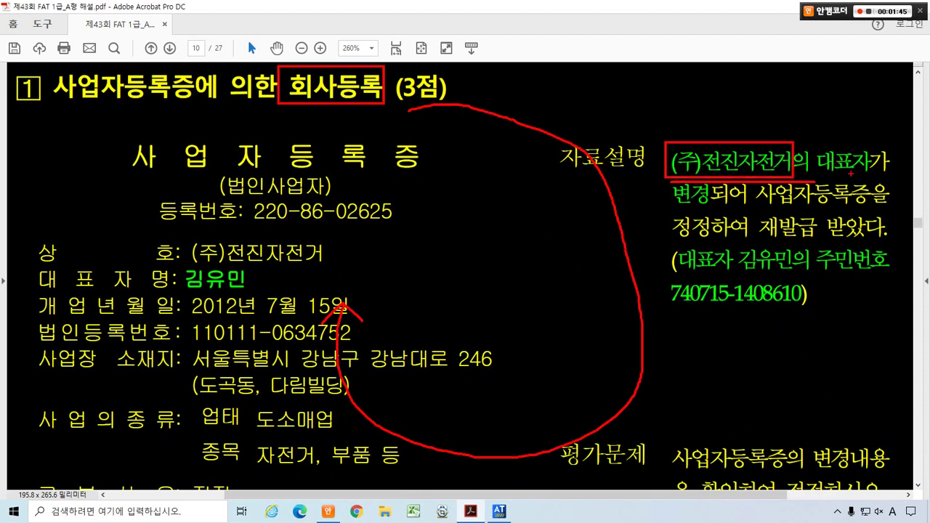
mouse_move(851, 176)
mouse_down()
mouse_move(812, 173)
mouse_move(847, 161)
mouse_up()
drag(670, 208, 890, 209)
drag(677, 240, 885, 241)
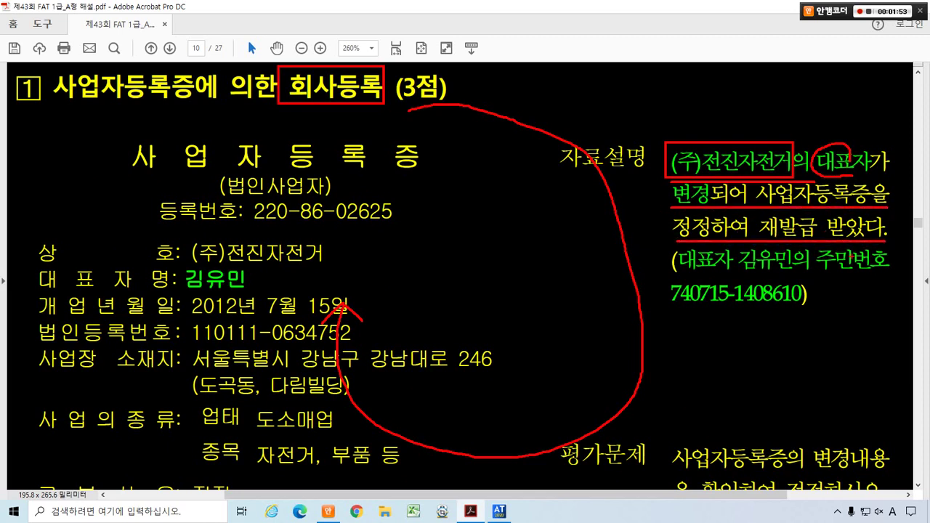
drag(699, 274, 863, 274)
drag(674, 308, 791, 309)
key(Escape)
- Circle 평가문제 and mark its instruction to correct changes including the resident number
scroll(482, 242, down, 3)
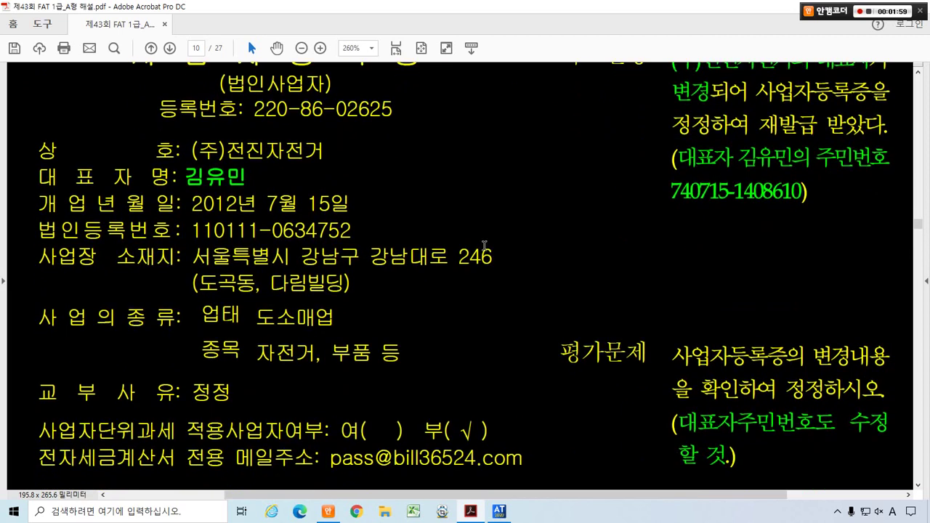
mouse_move(619, 372)
mouse_down()
mouse_move(591, 320)
mouse_move(608, 356)
mouse_up()
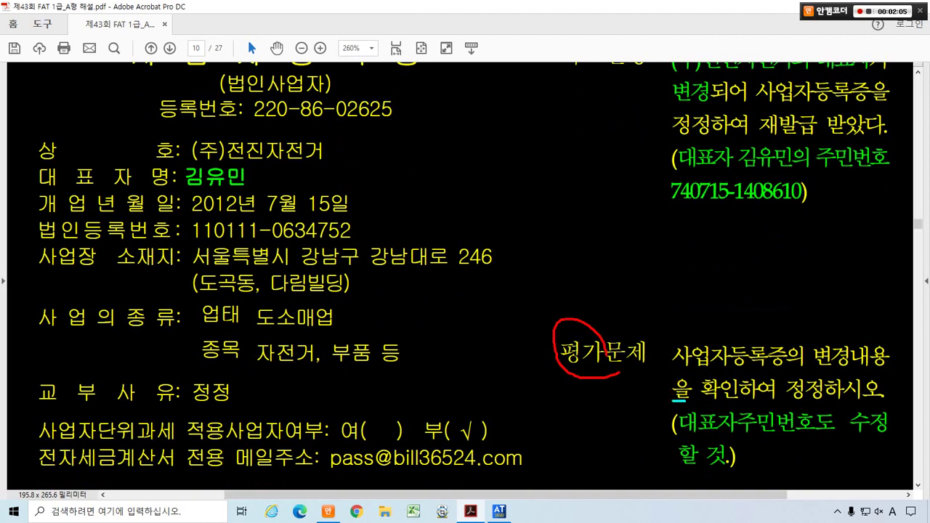
drag(674, 399, 881, 398)
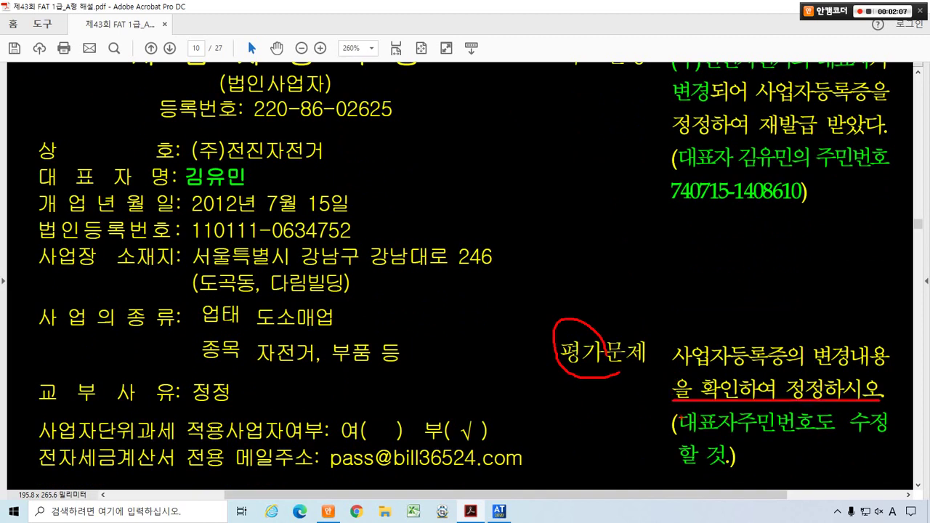
drag(675, 405, 894, 437)
drag(687, 471, 726, 466)
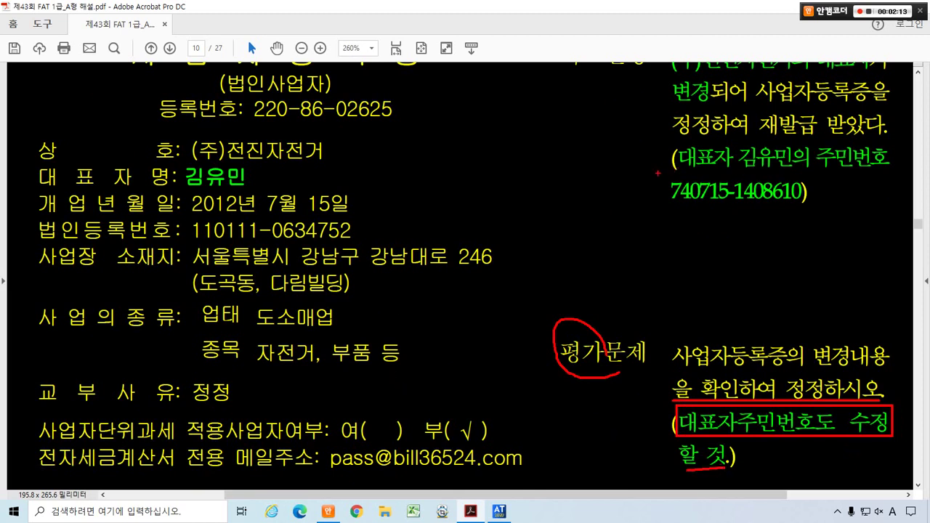
- Box the new resident number, clear all markings and bring up the accounting program
mouse_move(653, 173)
mouse_down()
mouse_move(812, 206)
mouse_move(650, 169)
mouse_up()
key(Escape)
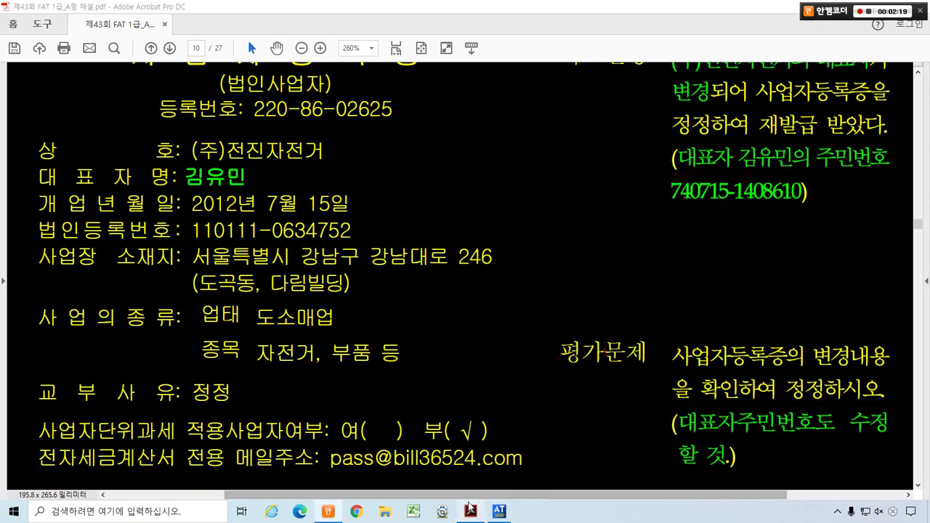
click(497, 512)
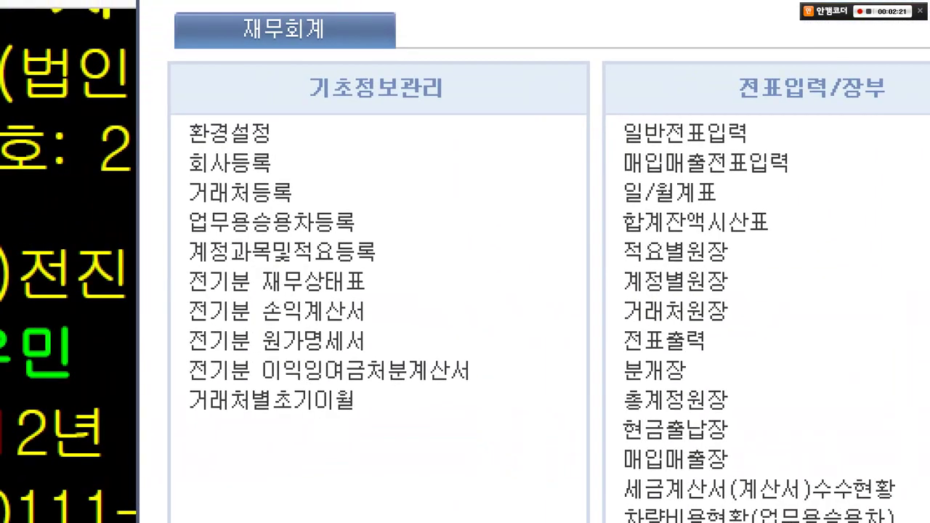
- Open 회사등록 for company 3143 (주)전진자전거 and select the 대표자명 field
drag(165, 139, 395, 193)
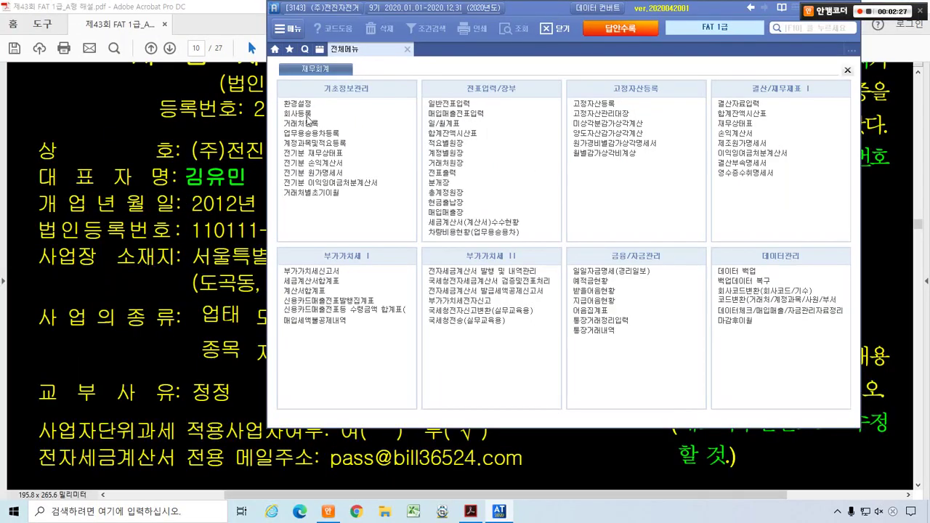
click(261, 171)
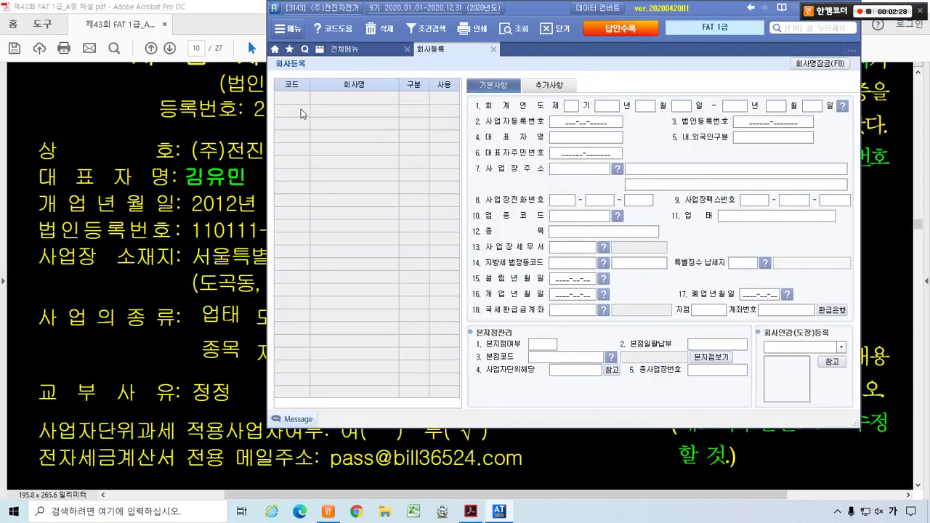
click(343, 97)
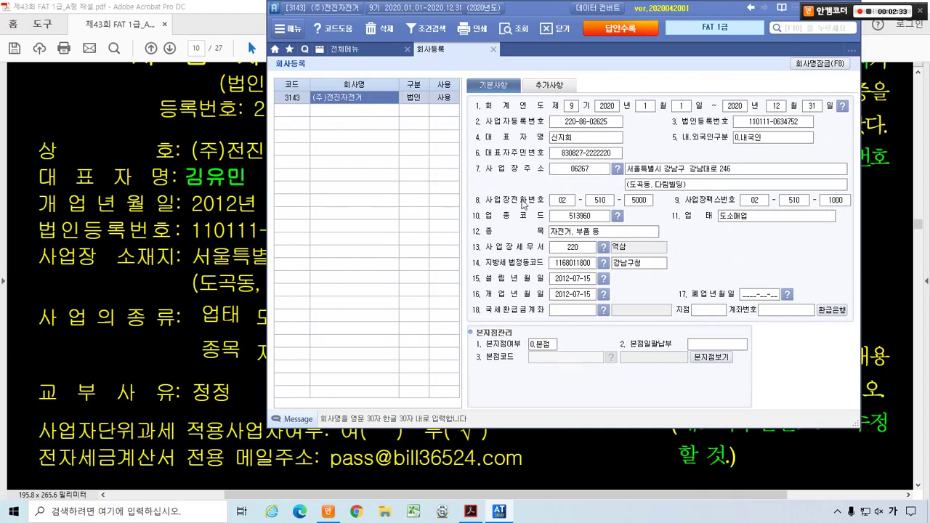
click(572, 138)
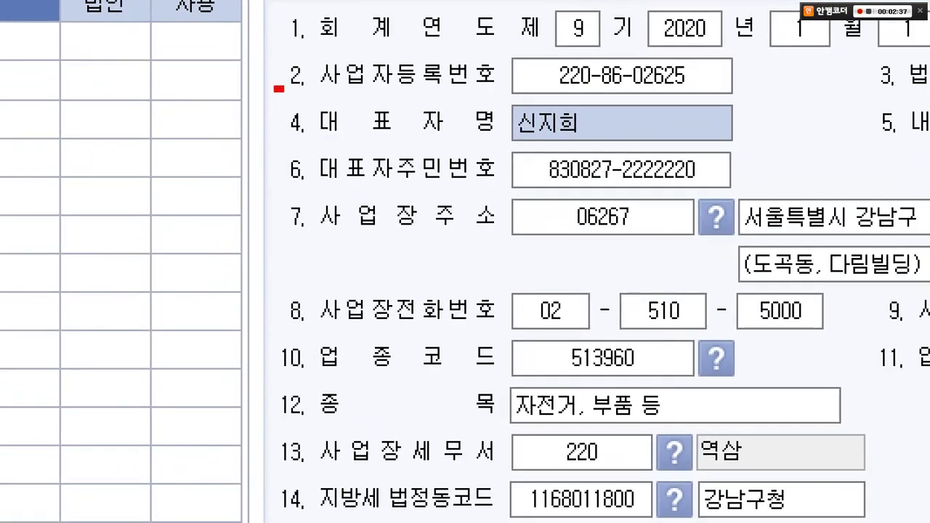
- Enter the new representative's name in the 대표자명 field
mouse_move(278, 88)
mouse_down()
mouse_move(556, 133)
mouse_move(766, 192)
mouse_up()
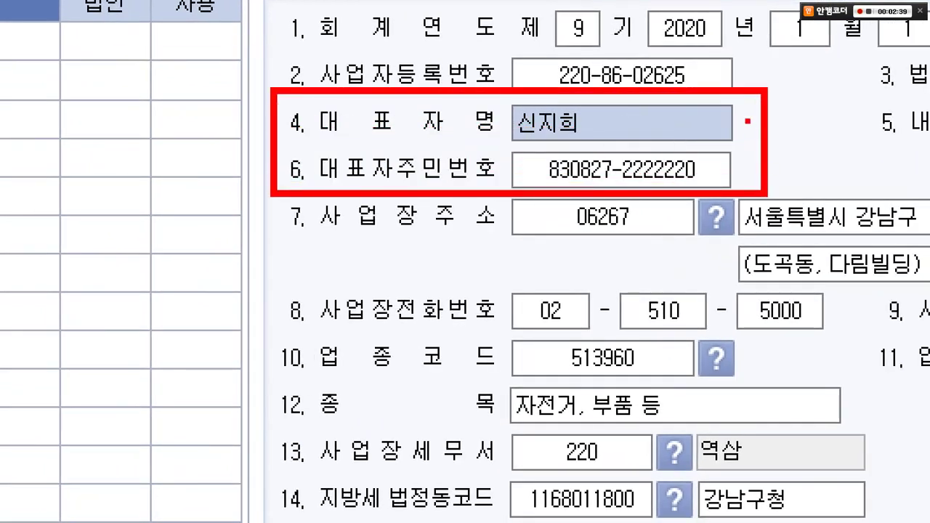
drag(747, 121, 792, 111)
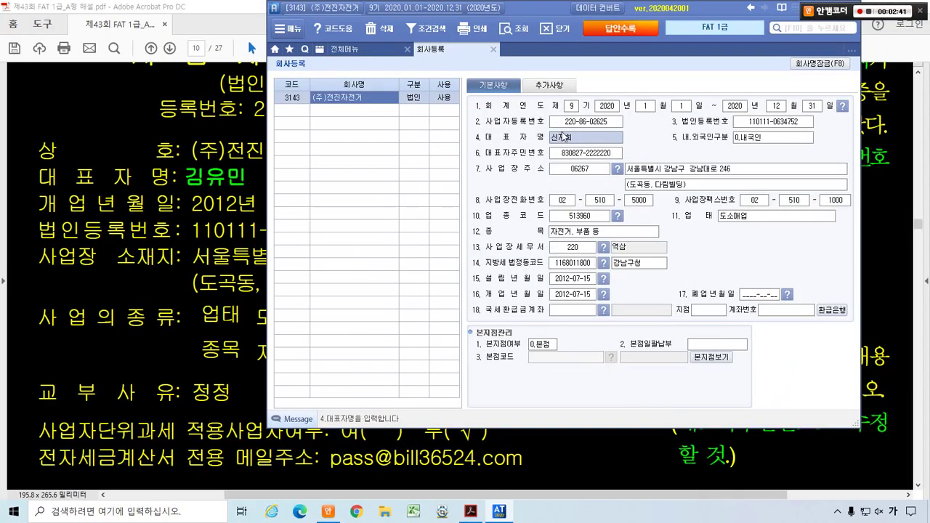
text(김)
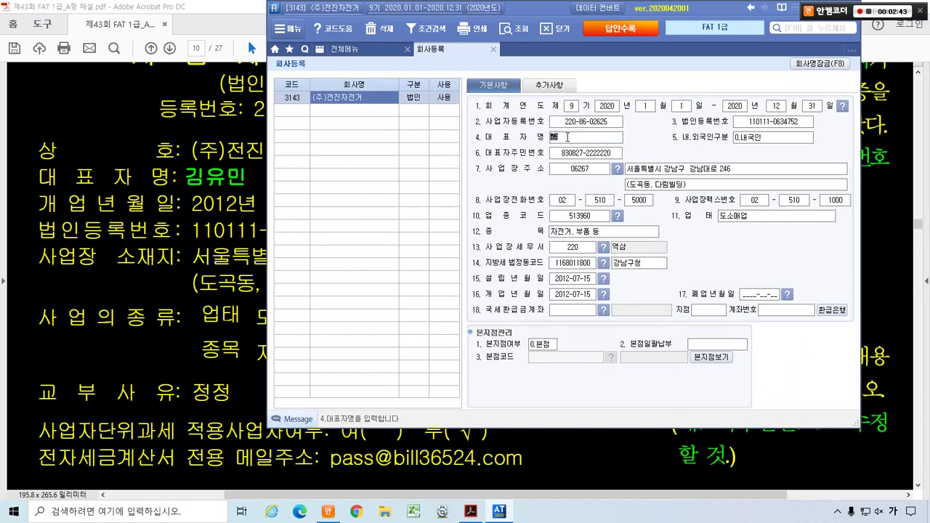
text(유민)
key(Return)
key(Return)
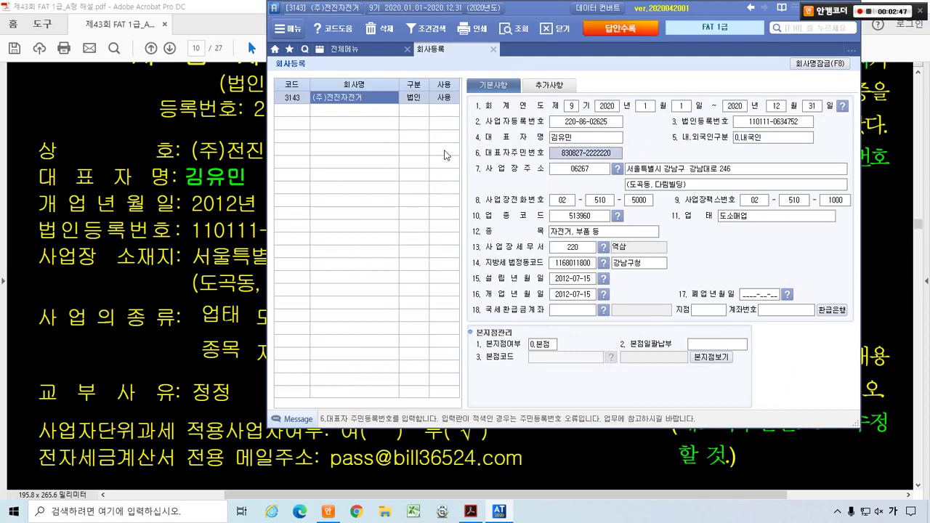
- Copy the new resident number from the PDF and paste it into 대표자주민번호
click(225, 204)
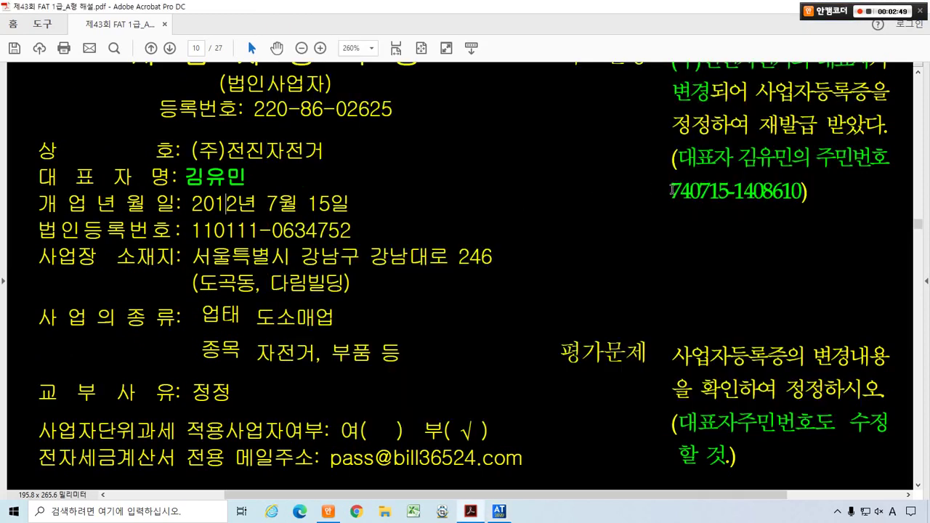
drag(671, 188, 766, 205)
key(ctrl+c)
key(alt+Tab)
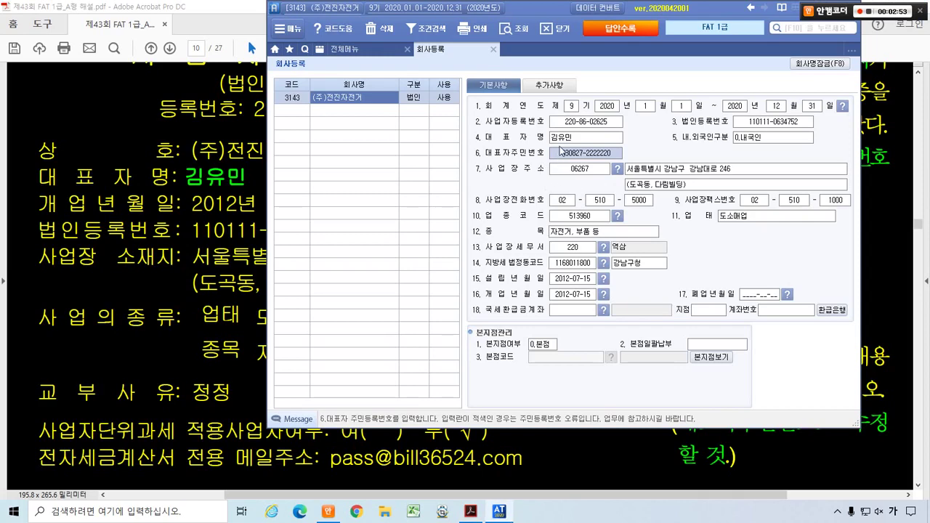
key(ctrl+v)
key(alt+Tab)
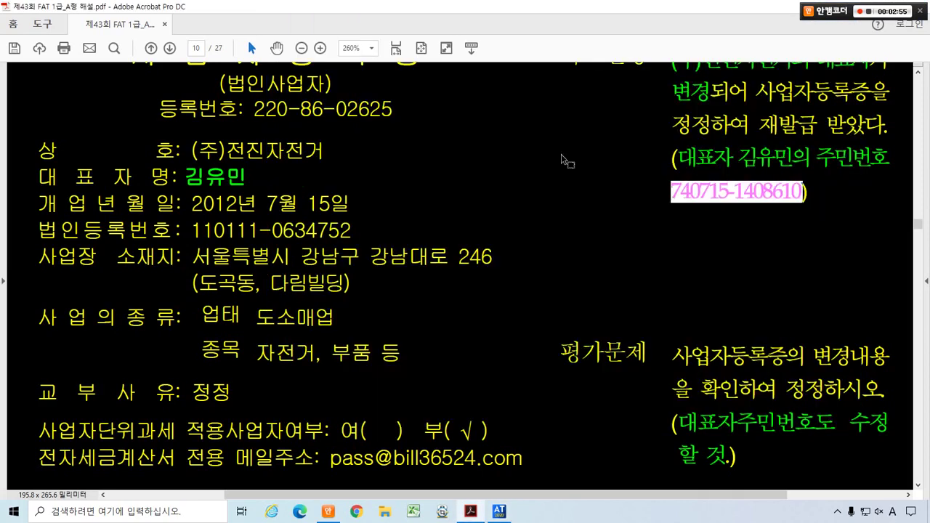
key(alt+Tab)
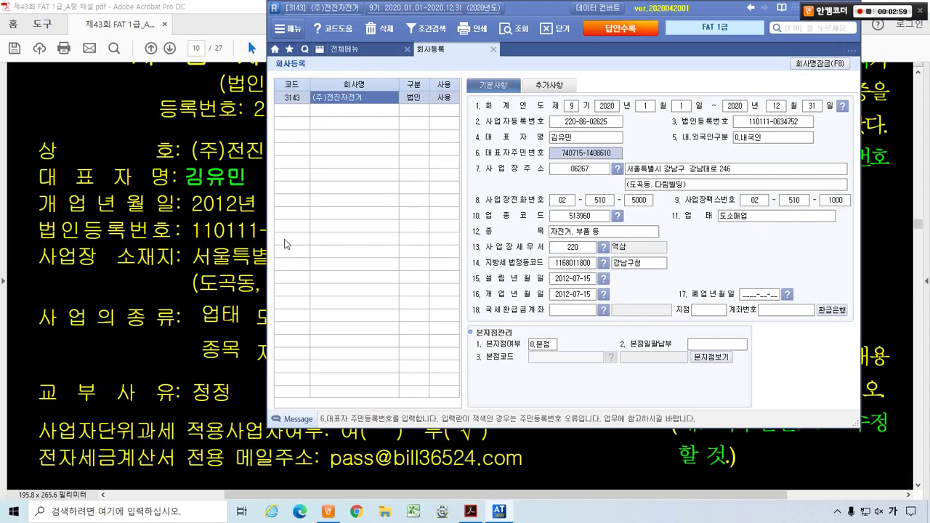
- Compare the entries against the PDF and close the 회사등록 screen
click(226, 231)
key(alt+Tab)
click(493, 47)
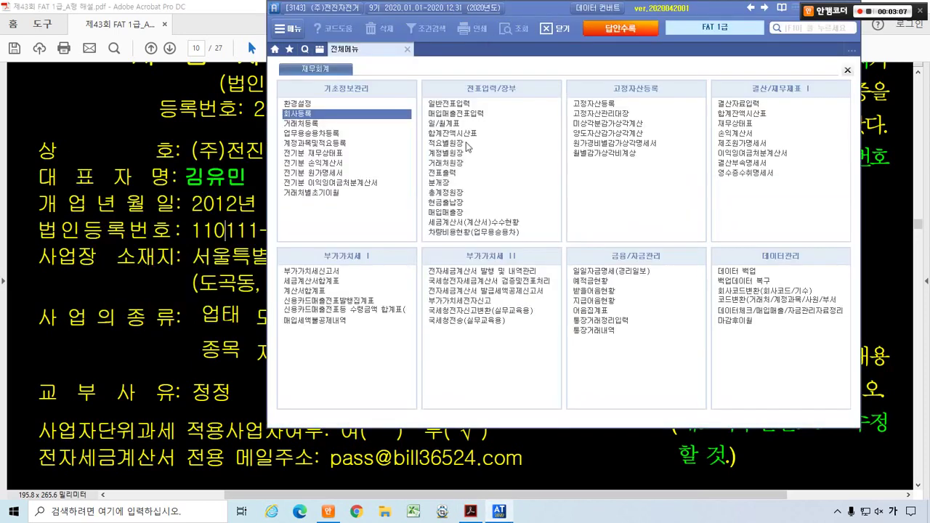
key(alt+Tab)
- Scroll to page 11's ② 계정과목 추가 및 적요등록 수정 task and mark its heading and description
scroll(586, 254, down, 5)
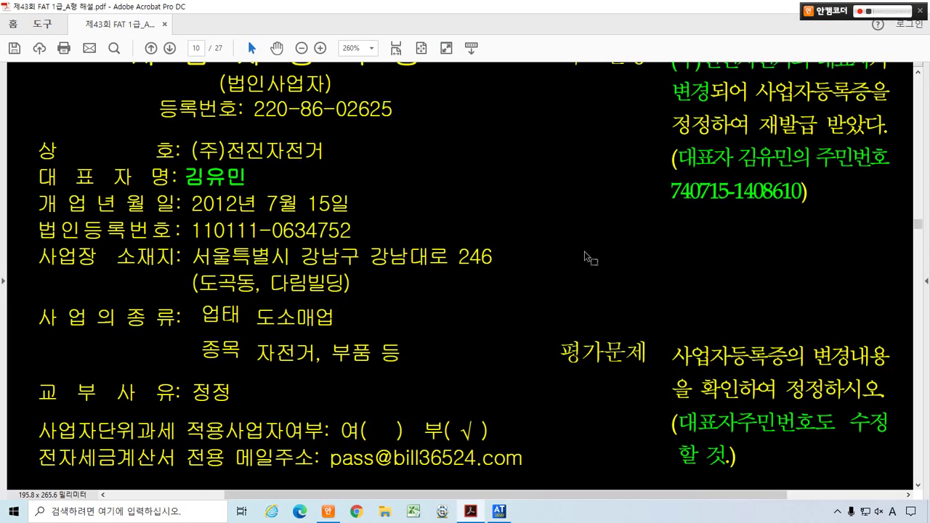
scroll(586, 256, down, 10)
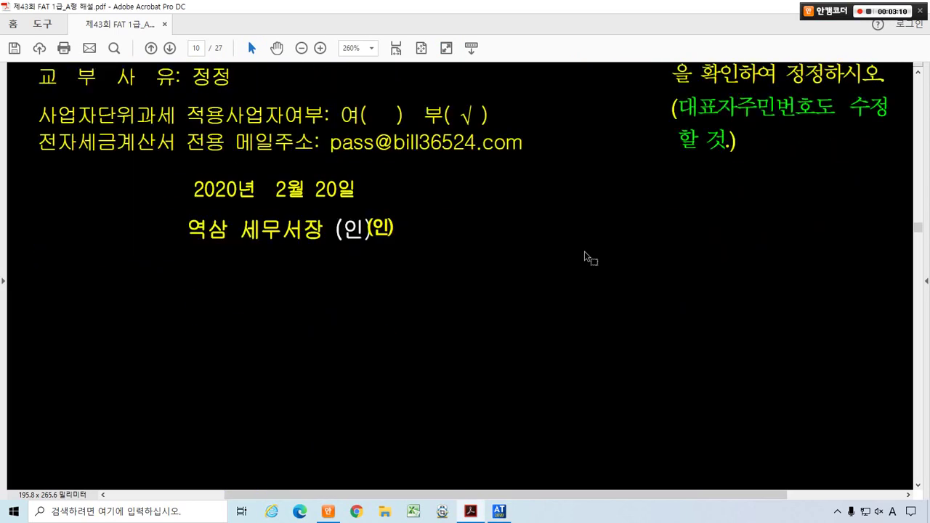
scroll(589, 258, up, 1)
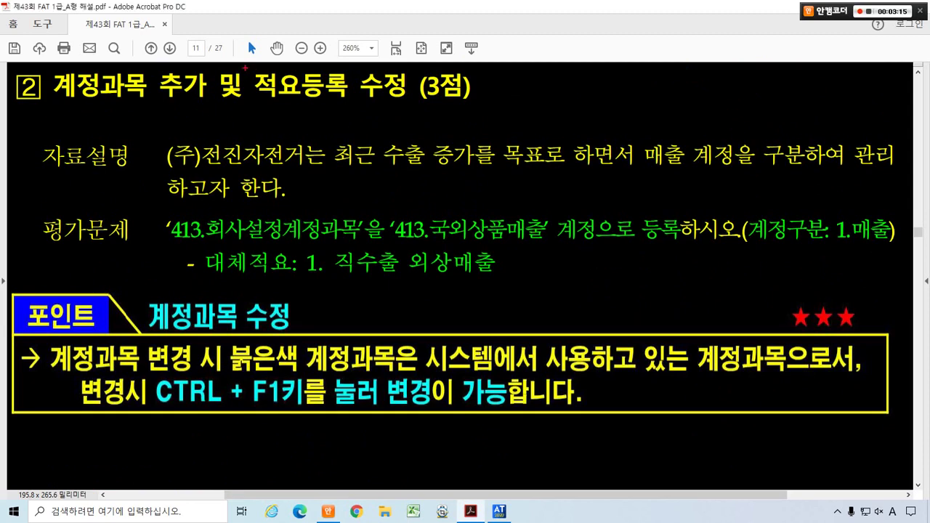
drag(244, 68, 408, 103)
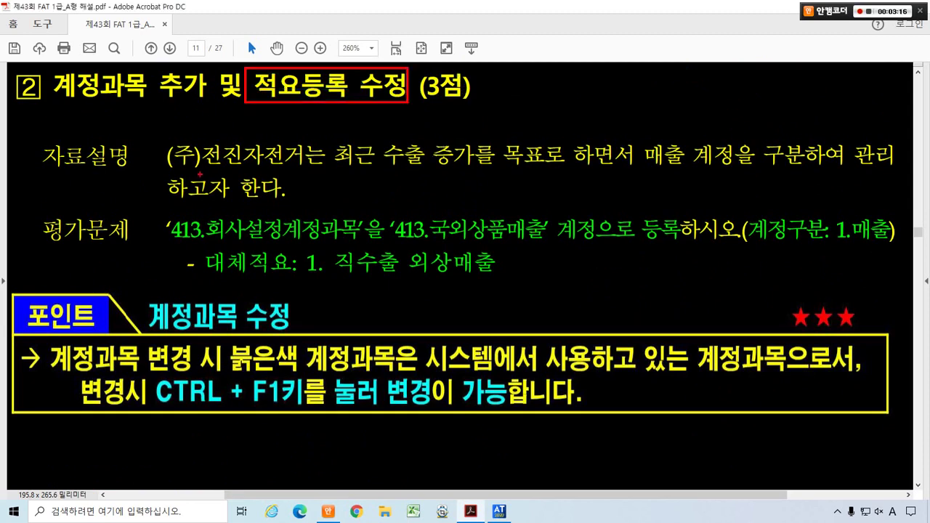
drag(168, 171, 857, 169)
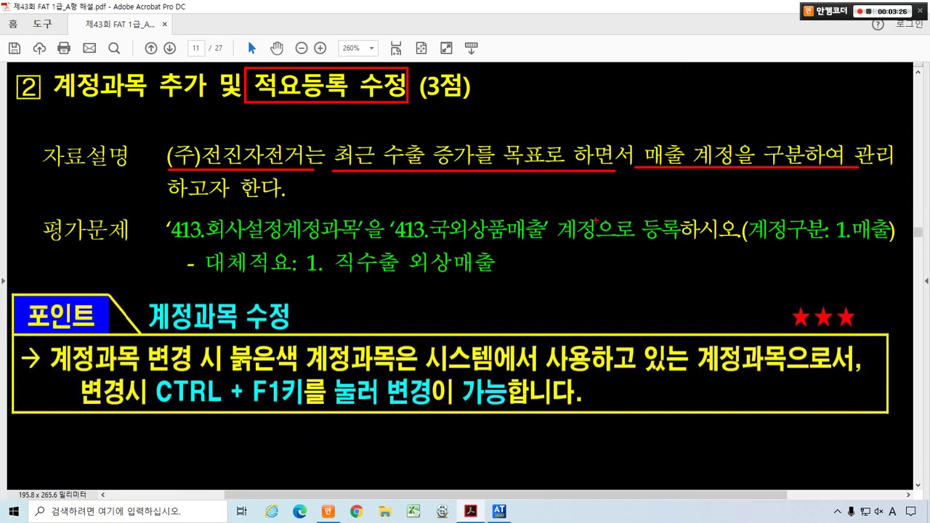
- Mark account 413, new name 국외상품매출, category 1.매출 and the 대체적요 line, then clear the ink
drag(159, 212, 383, 243)
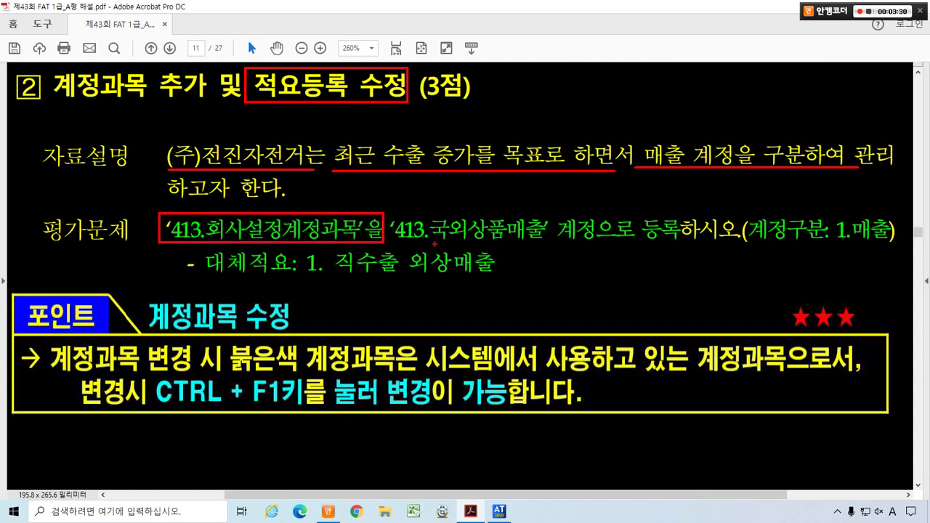
drag(427, 211, 690, 244)
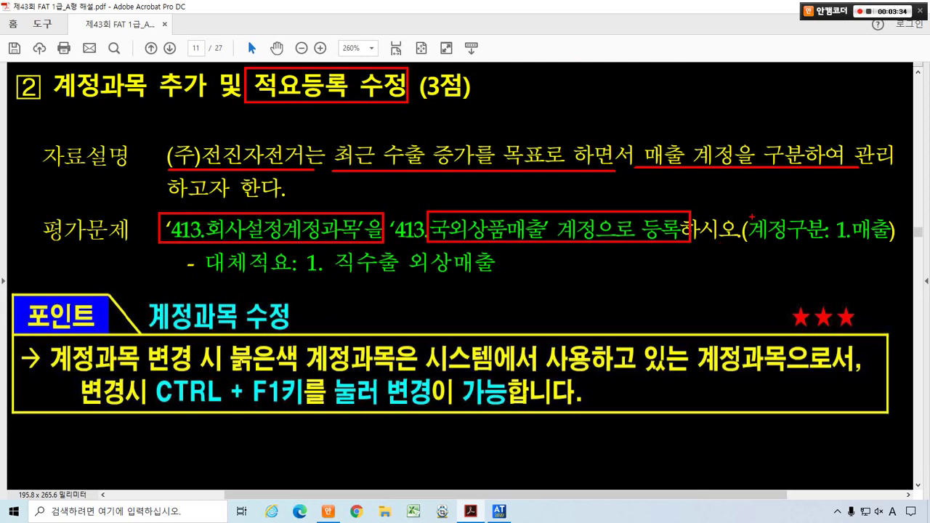
drag(742, 211, 894, 246)
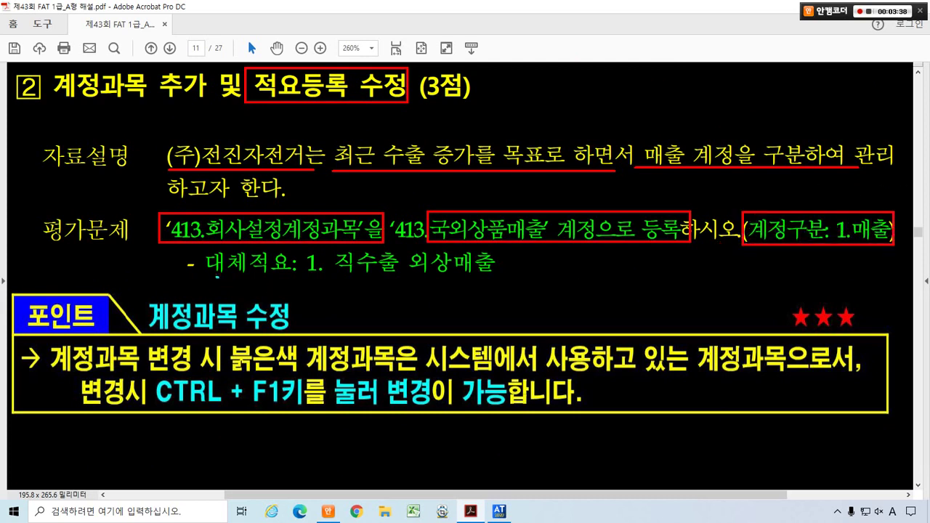
drag(217, 277, 498, 278)
key(Escape)
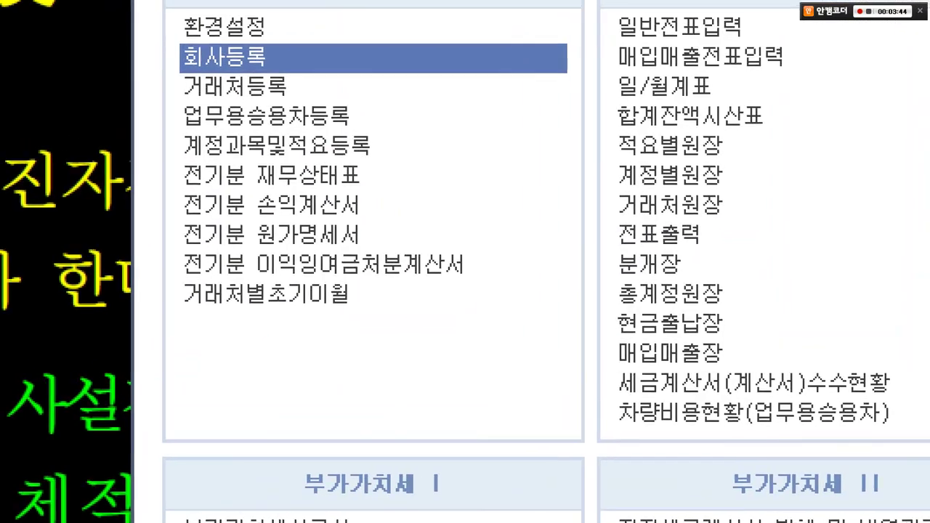
- Open 계정과목및적요등록 from 전체메뉴 and jump to code 413 by typing it
drag(136, 122, 399, 172)
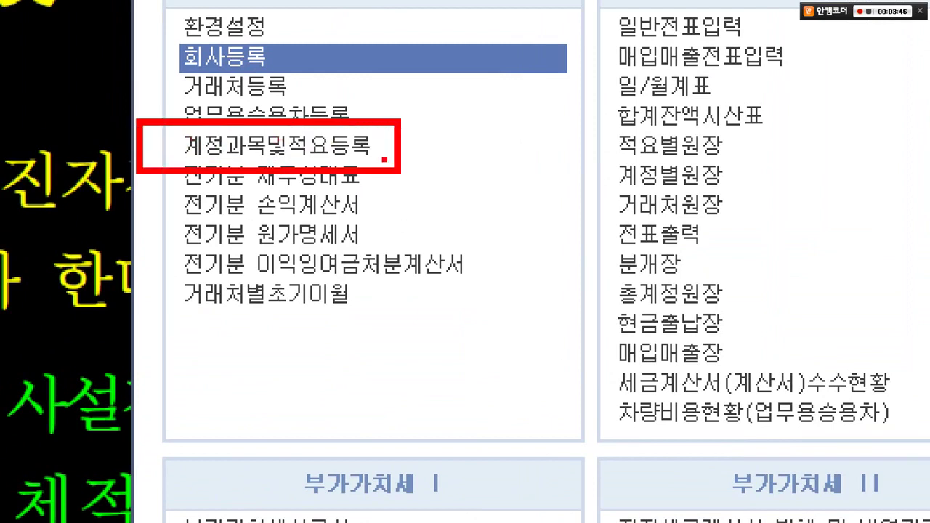
drag(455, 227, 392, 165)
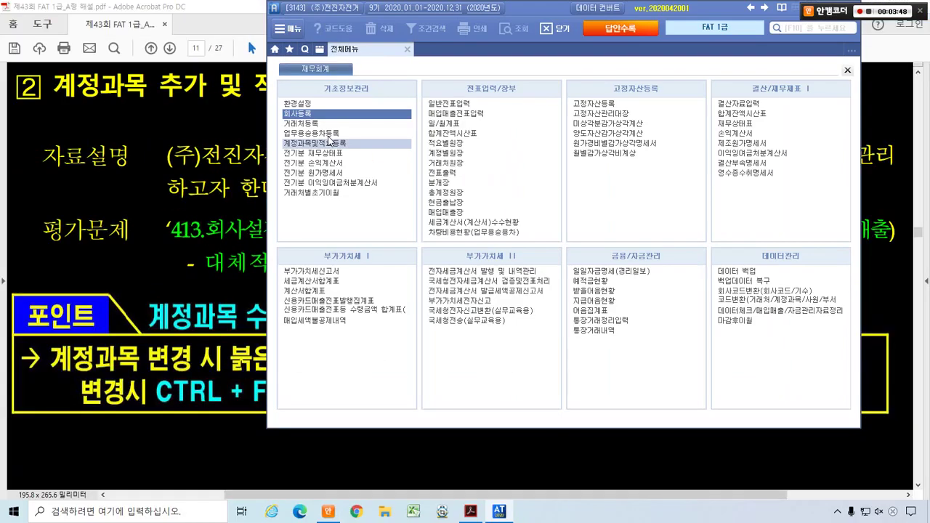
click(329, 143)
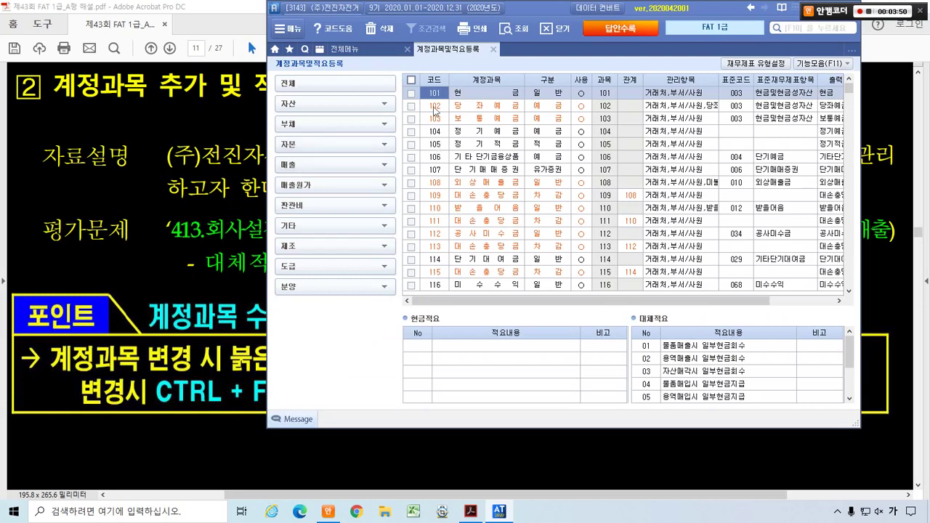
click(195, 164)
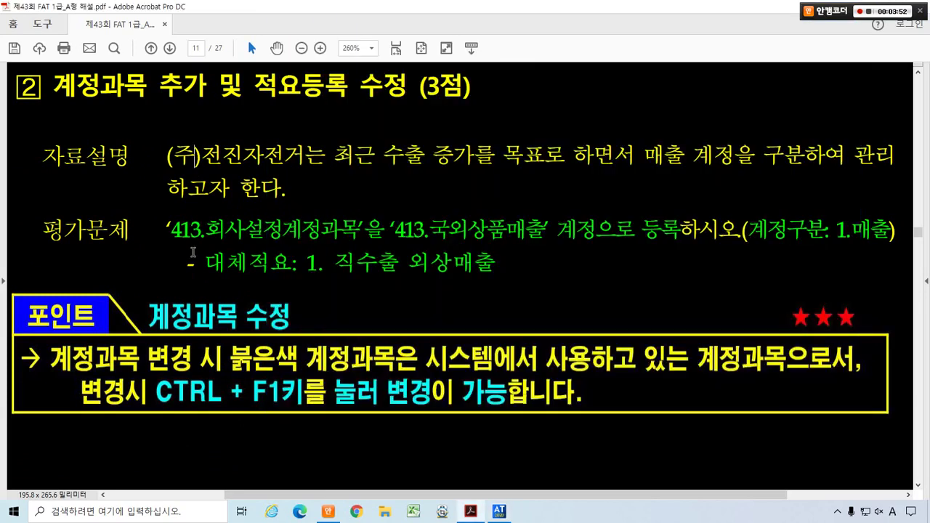
key(alt+Tab)
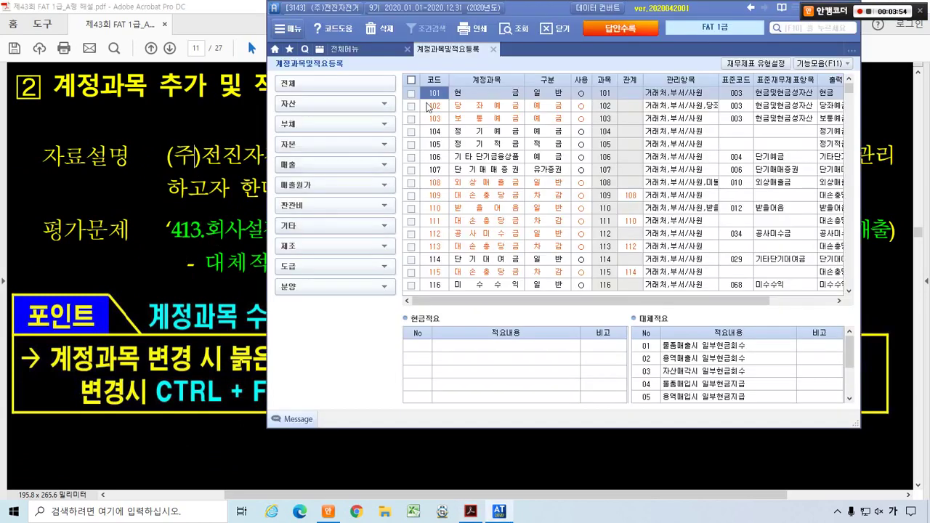
text(413)
key(Return)
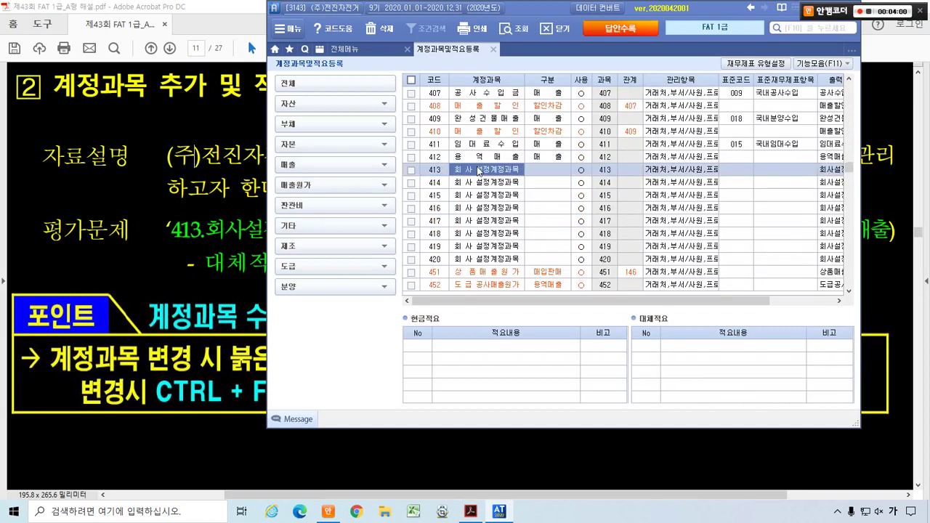
- Rename account 413 to 국외상품매출, set category 1.매출 and keep 사용 at 0
key(alt+Tab)
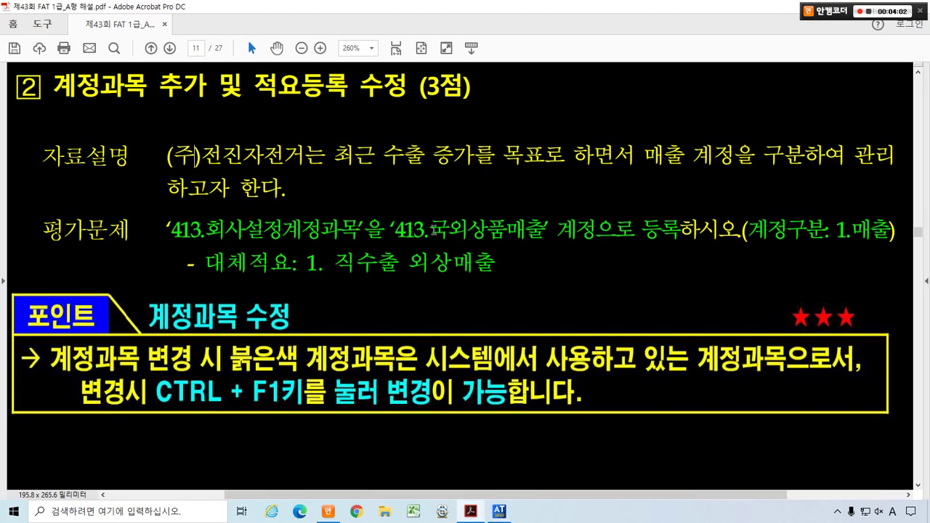
key(alt+Tab)
text(국외상품)
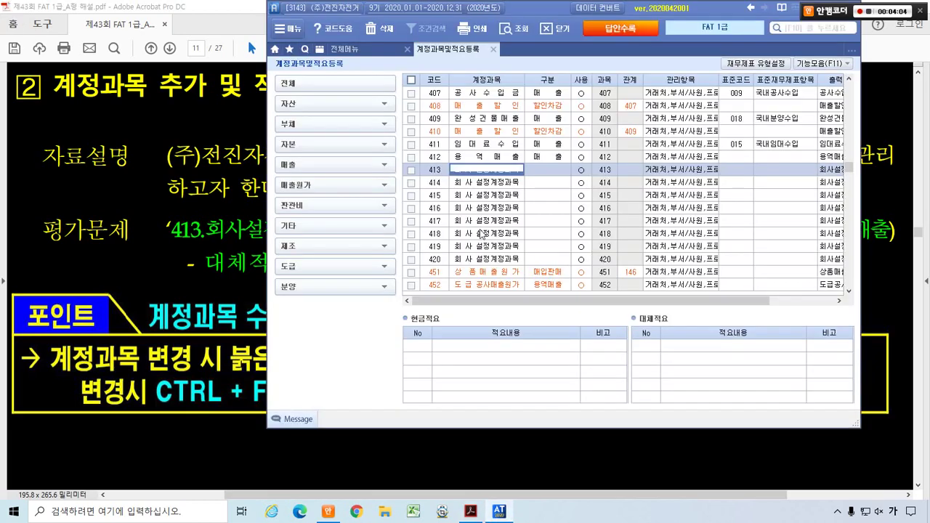
text(매출)
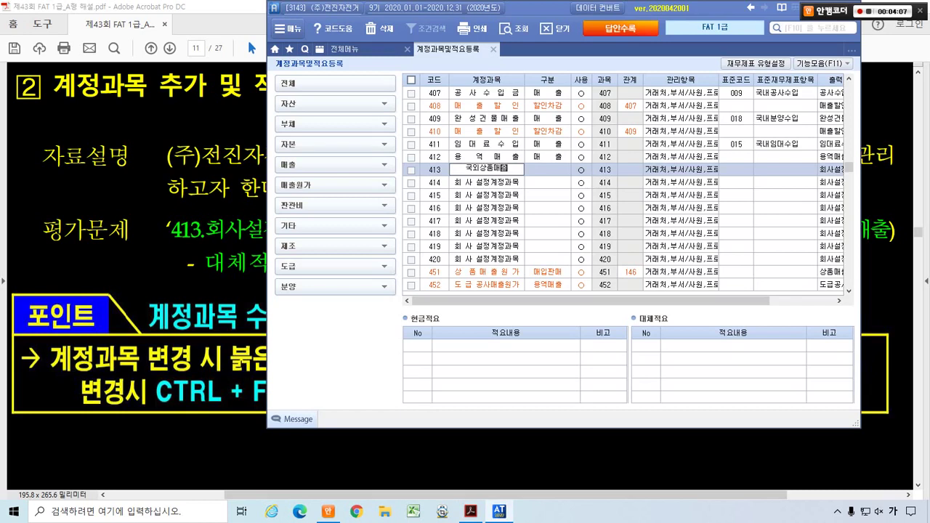
key(Return)
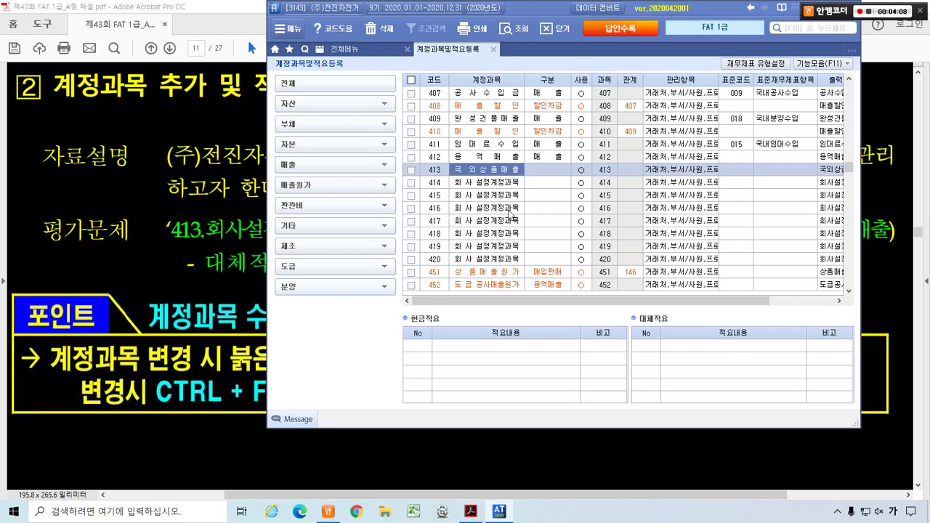
click(537, 173)
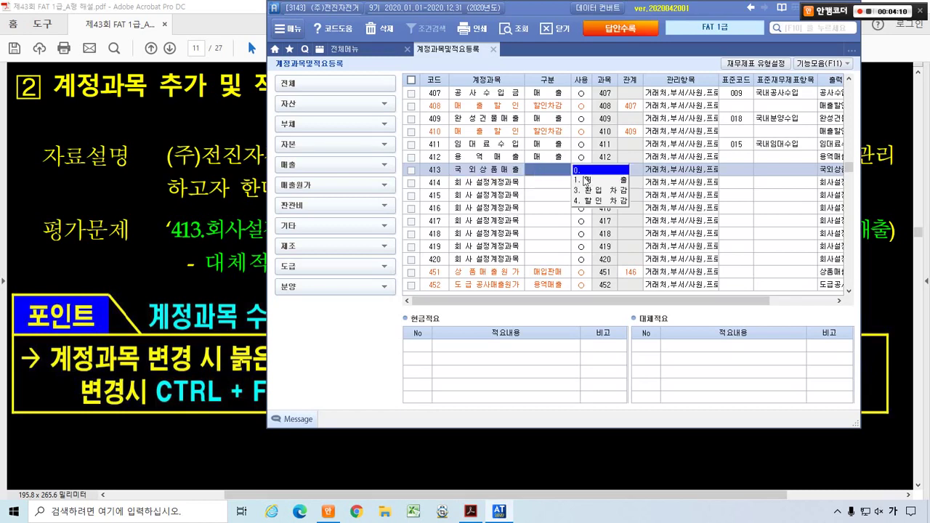
click(585, 180)
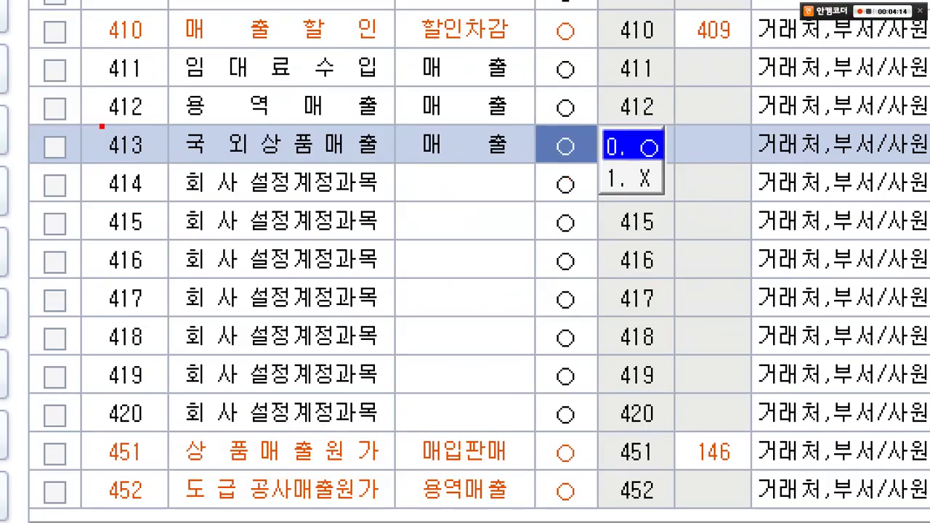
mouse_move(93, 123)
mouse_down()
mouse_move(546, 145)
mouse_move(546, 171)
mouse_up()
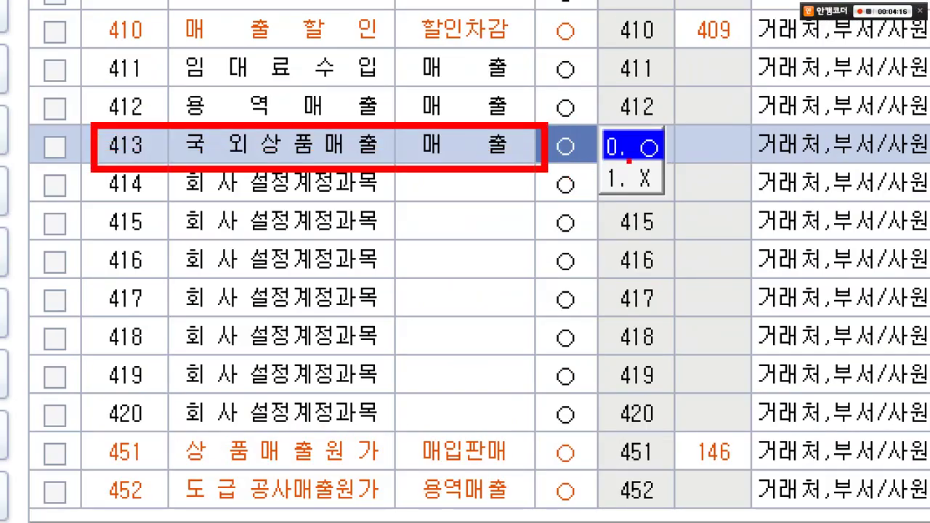
mouse_move(629, 160)
mouse_down()
mouse_move(639, 128)
mouse_move(644, 157)
mouse_up()
click(606, 150)
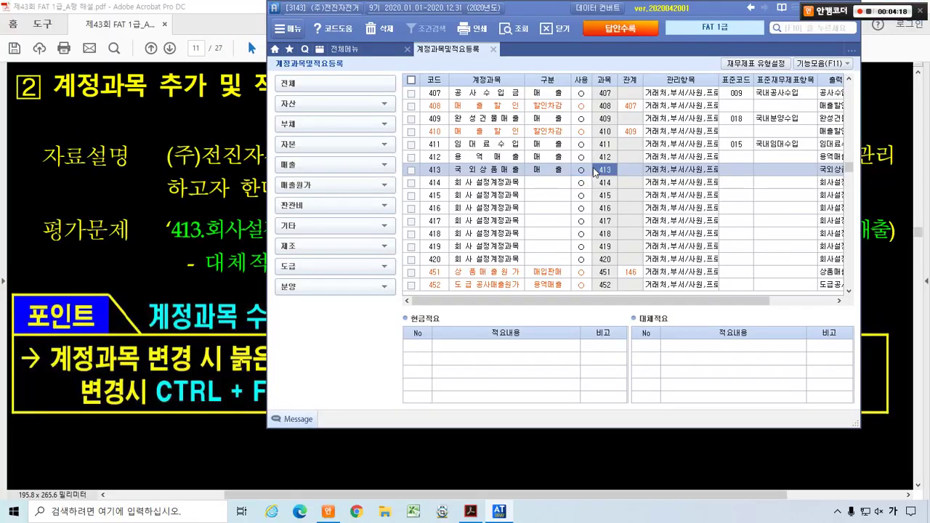
- Check the 직수출 외상매출 summary in the PDF and mark the 대체적요 table
click(211, 262)
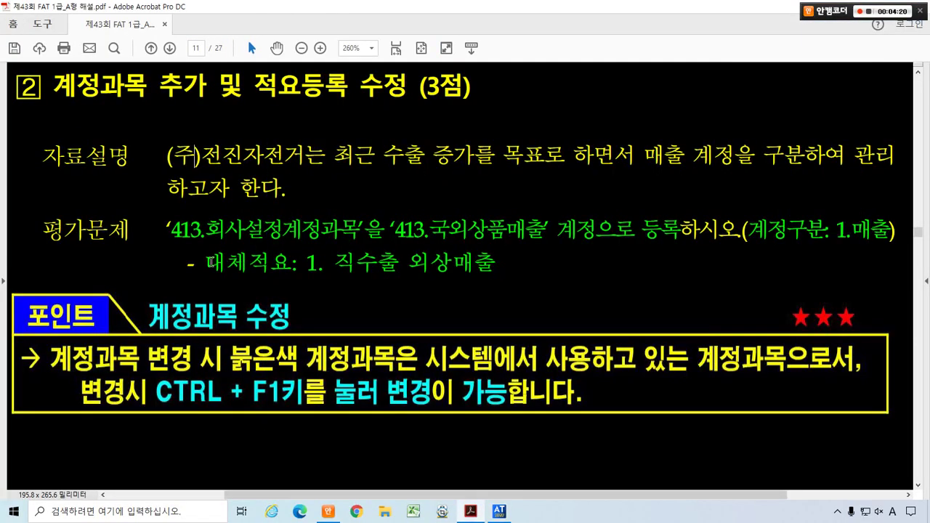
drag(334, 263, 488, 267)
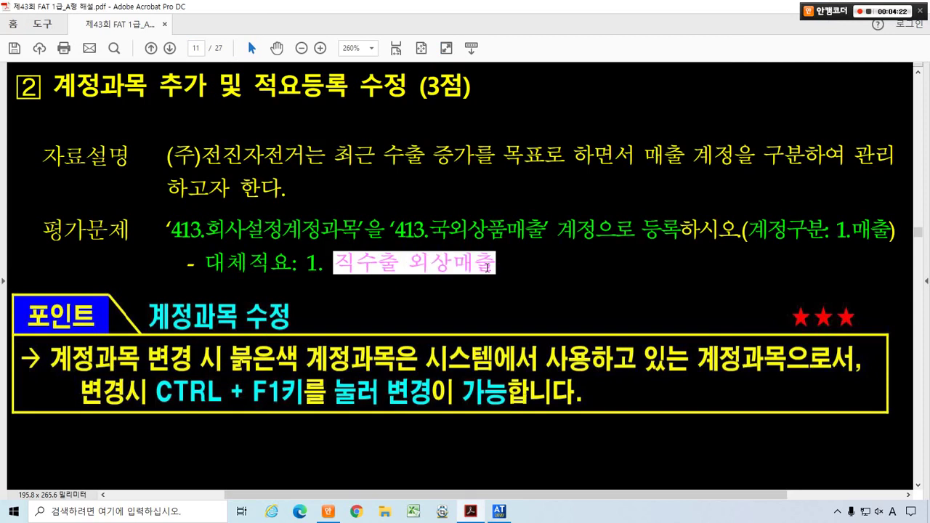
key(alt+Tab)
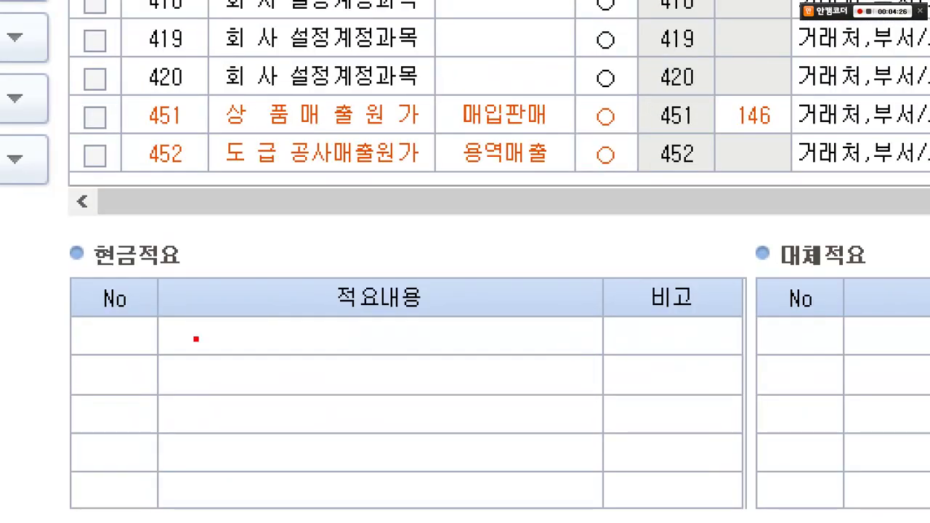
mouse_move(196, 338)
mouse_down()
mouse_move(63, 253)
mouse_move(172, 304)
mouse_up()
mouse_move(823, 286)
mouse_down()
mouse_move(786, 298)
mouse_move(755, 193)
mouse_move(841, 275)
mouse_up()
key(Escape)
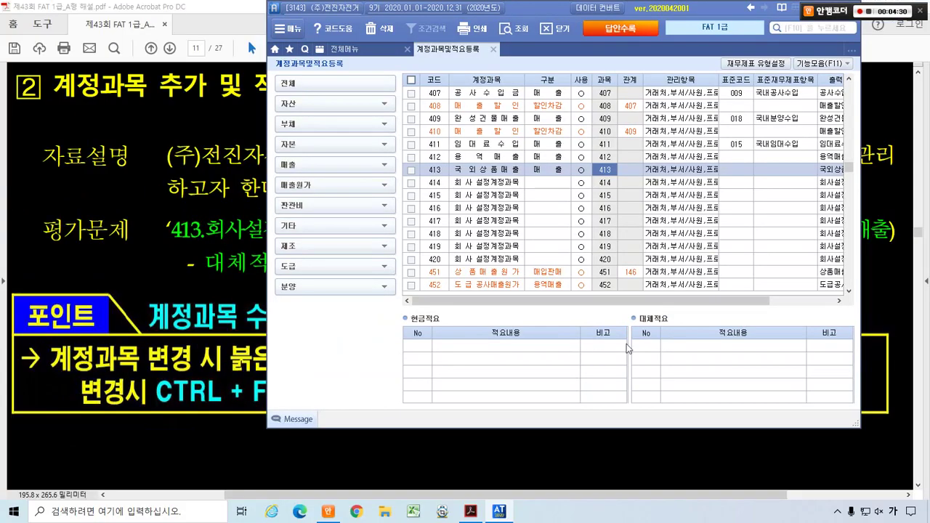
- Enter 대체적요 01 '직수출 외상매출' for account 413 and mark the new entry
click(636, 345)
text(1)
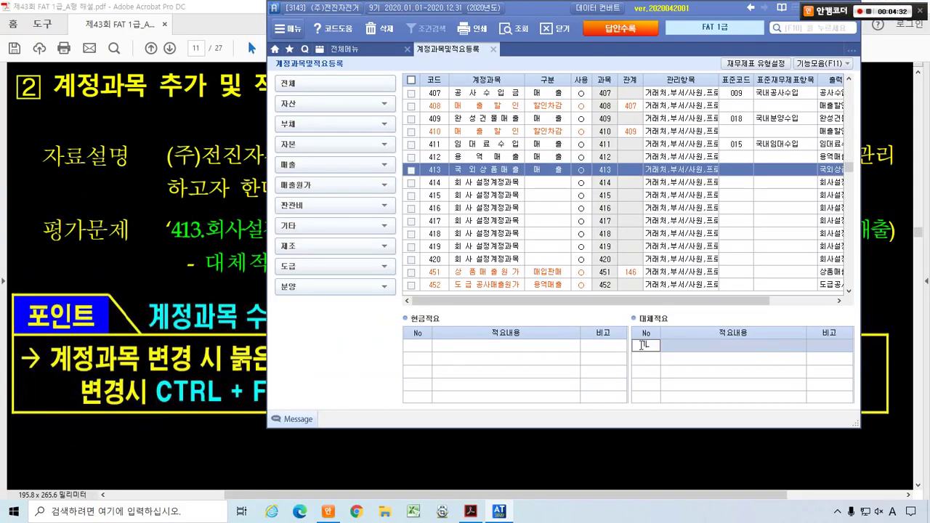
key(Return)
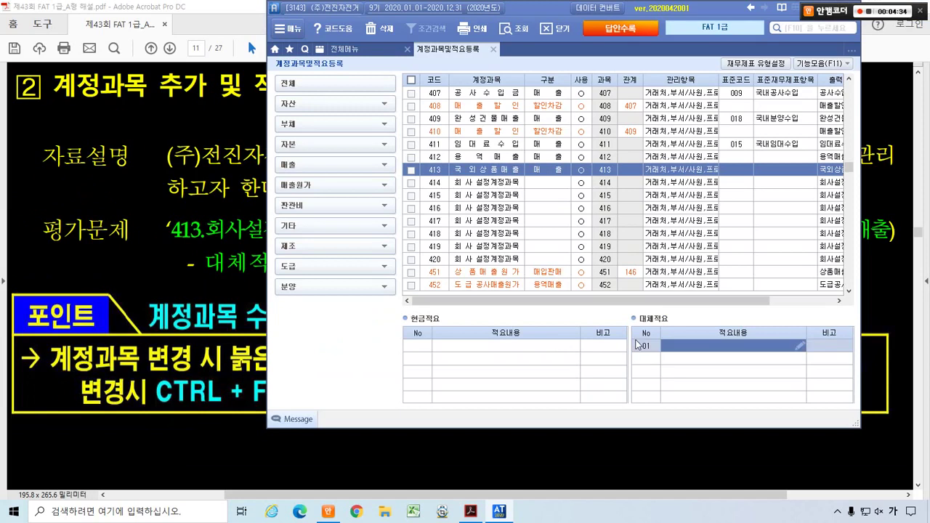
text(직수출 외상매출)
key(Return)
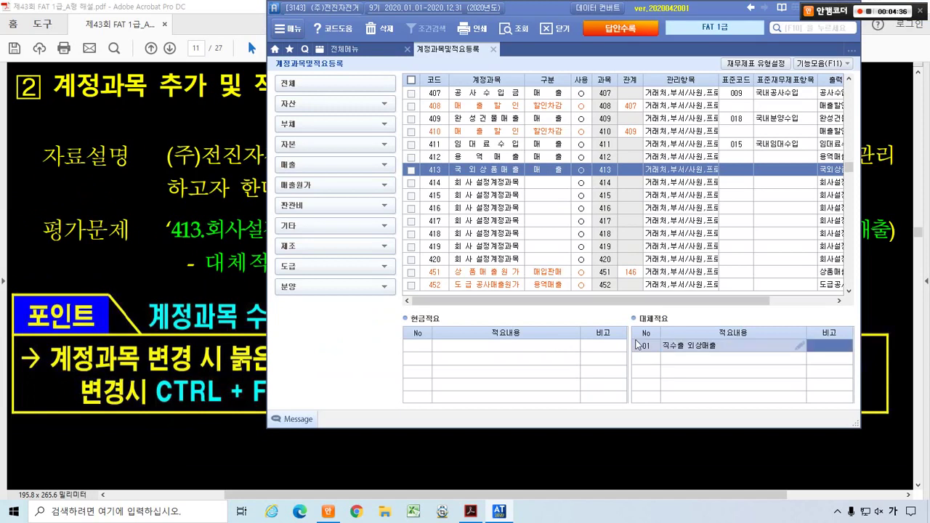
key(Return)
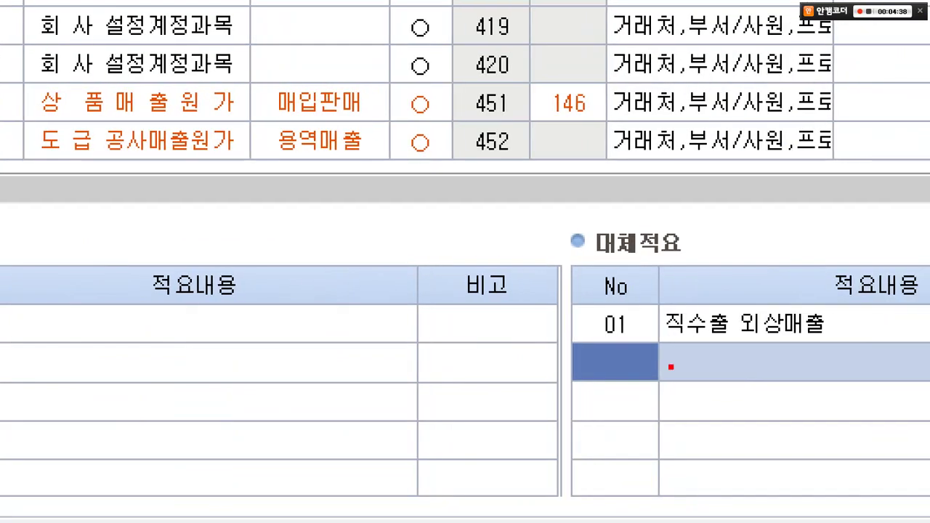
drag(566, 342, 687, 401)
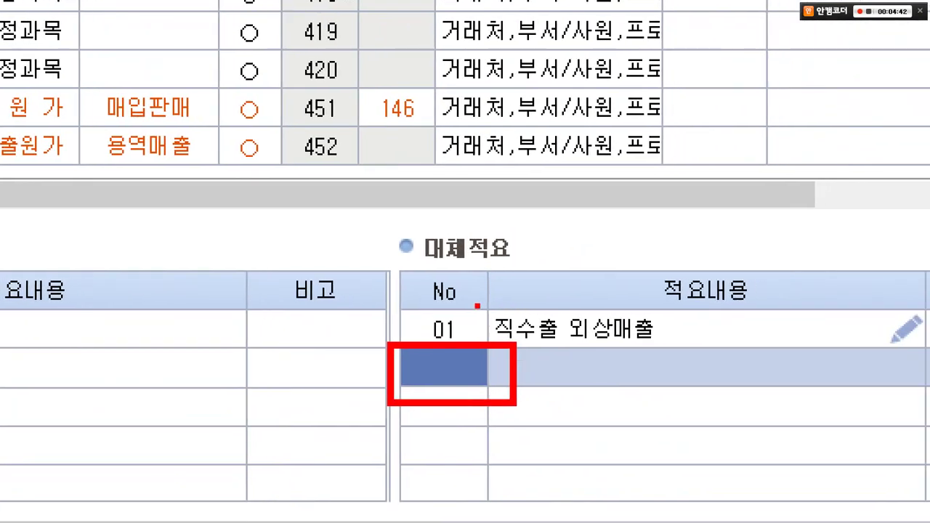
drag(477, 306, 683, 357)
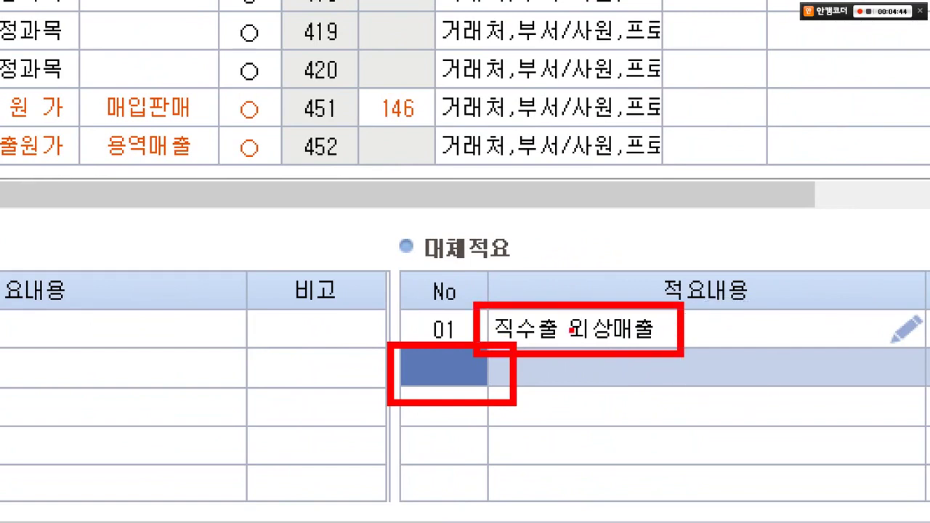
mouse_move(544, 285)
mouse_down()
mouse_move(556, 319)
mouse_move(596, 262)
mouse_up()
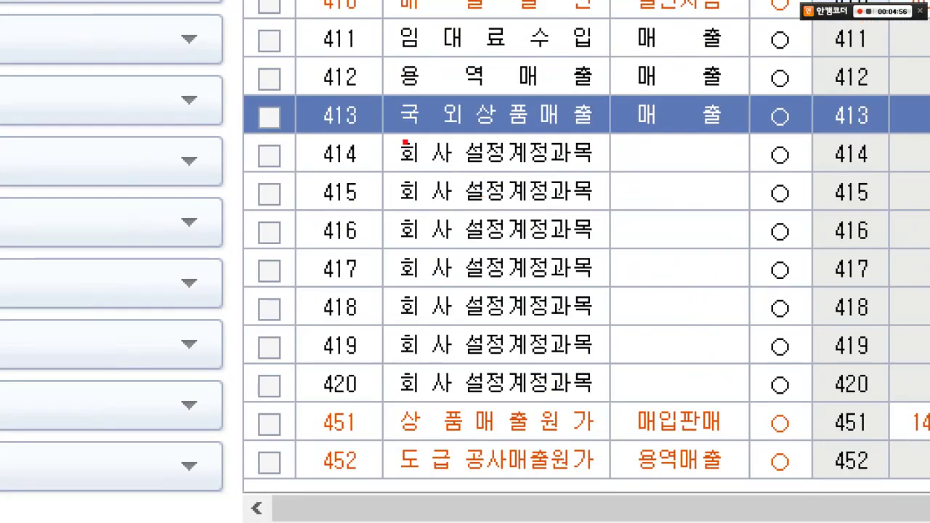
mouse_move(405, 142)
mouse_down()
mouse_move(596, 236)
mouse_move(610, 338)
mouse_move(601, 325)
mouse_up()
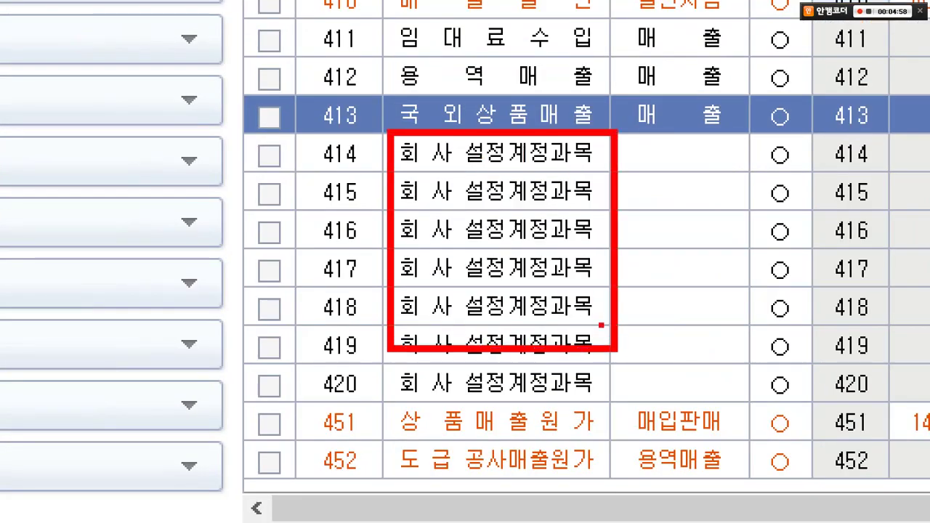
drag(544, 205, 593, 209)
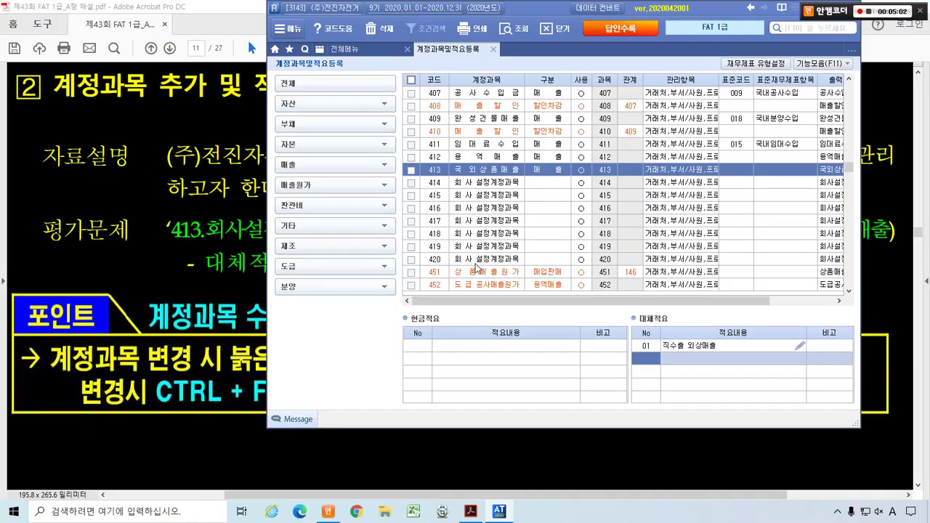
click(477, 270)
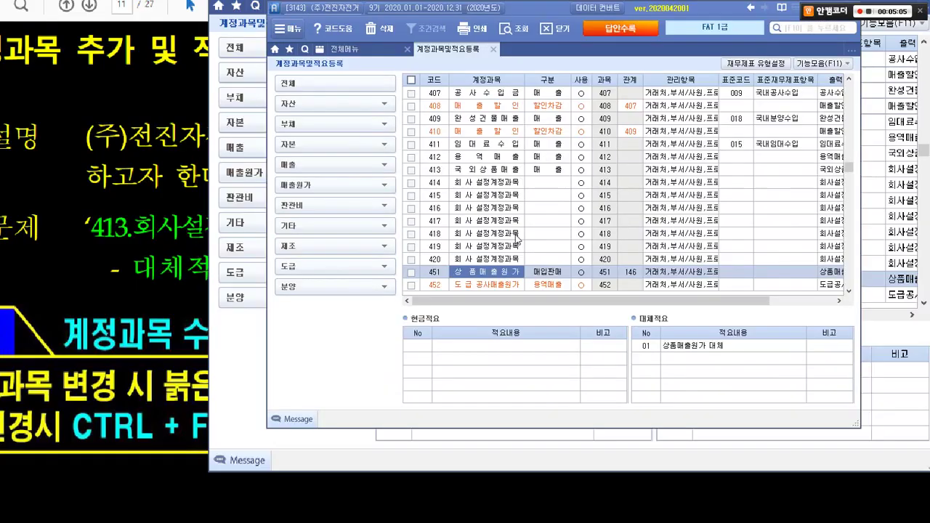
click(511, 246)
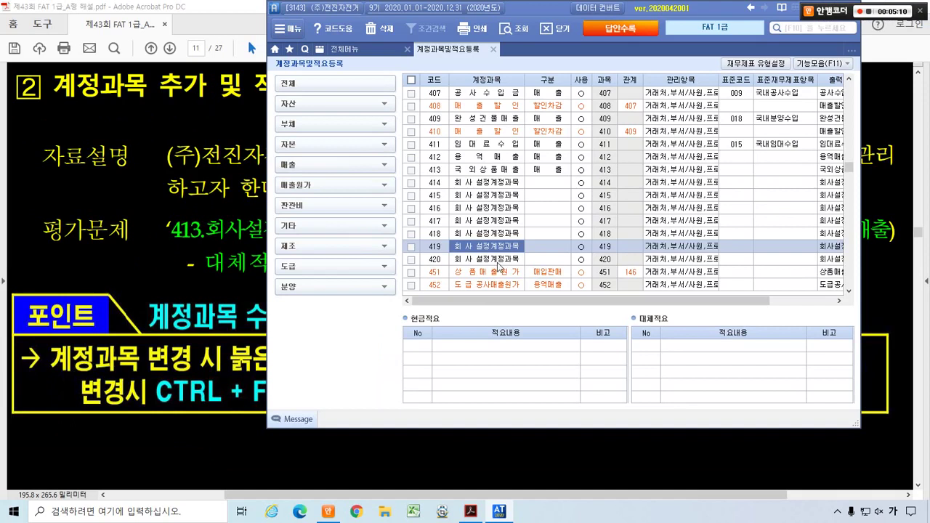
click(499, 270)
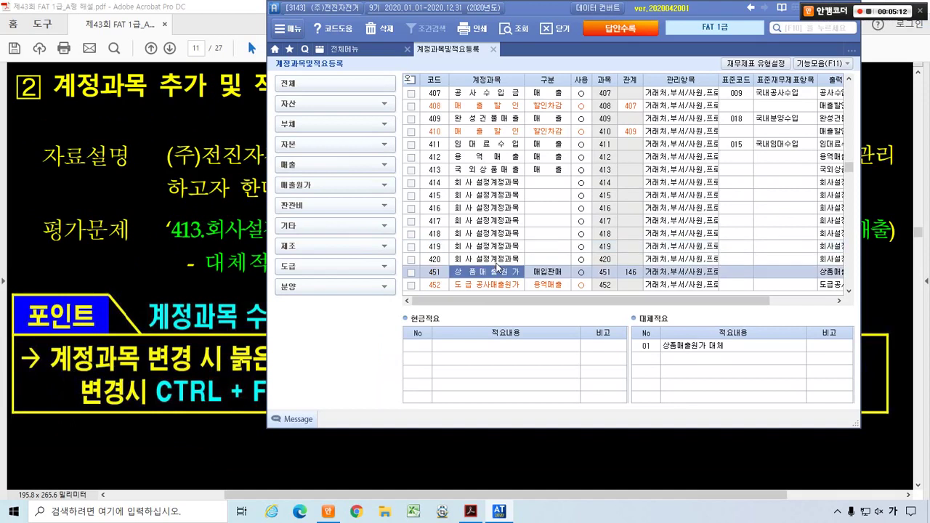
key(Return)
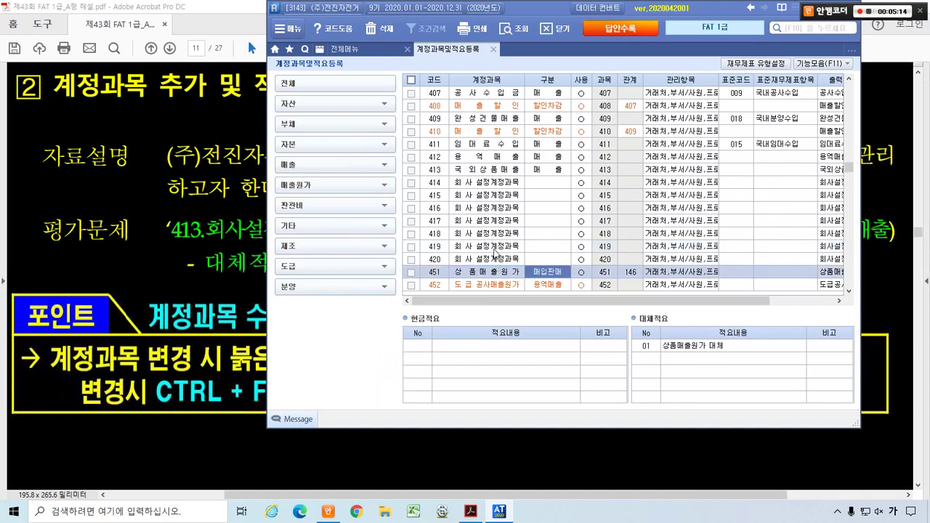
click(496, 255)
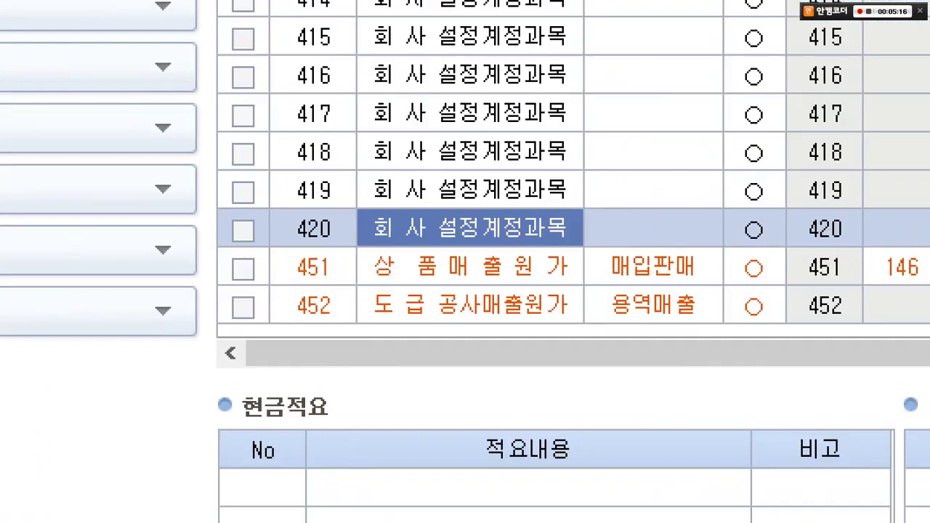
mouse_move(365, 241)
mouse_down()
mouse_move(512, 284)
mouse_move(596, 289)
mouse_up()
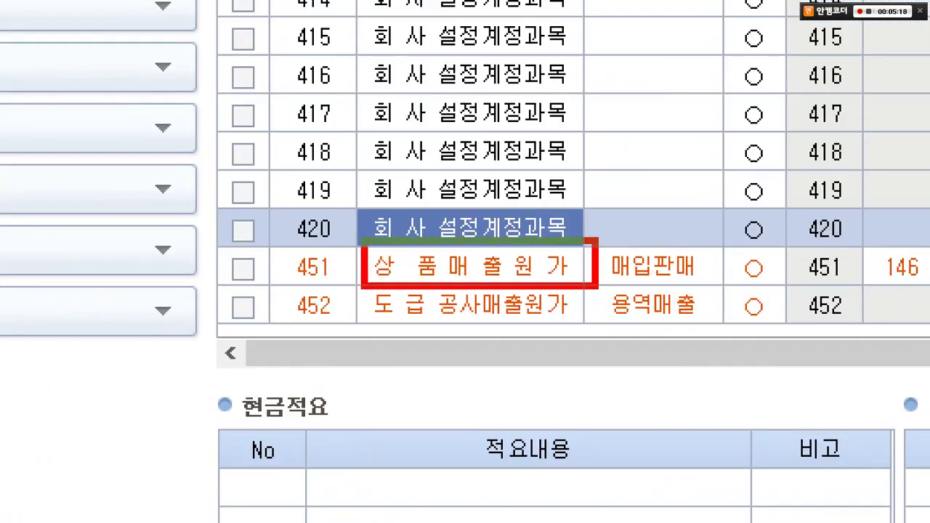
drag(535, 216, 590, 216)
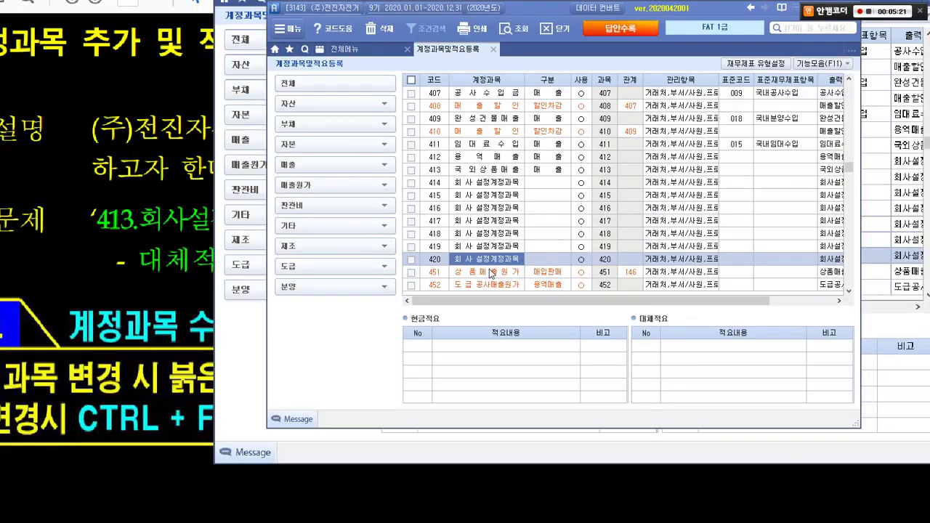
click(484, 276)
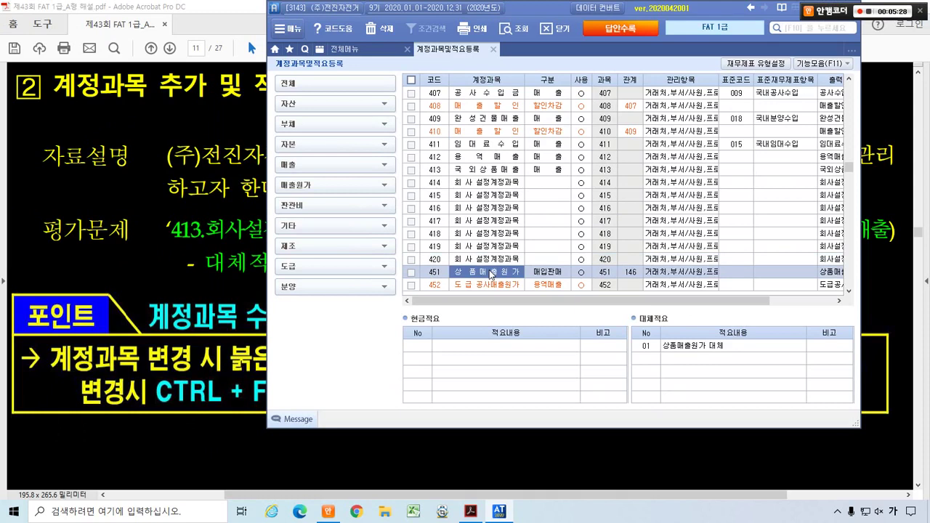
- Unlock red account 451 with Ctrl+F2 and rename it from 상품매출원가 to a new name
key(ctrl+F2)
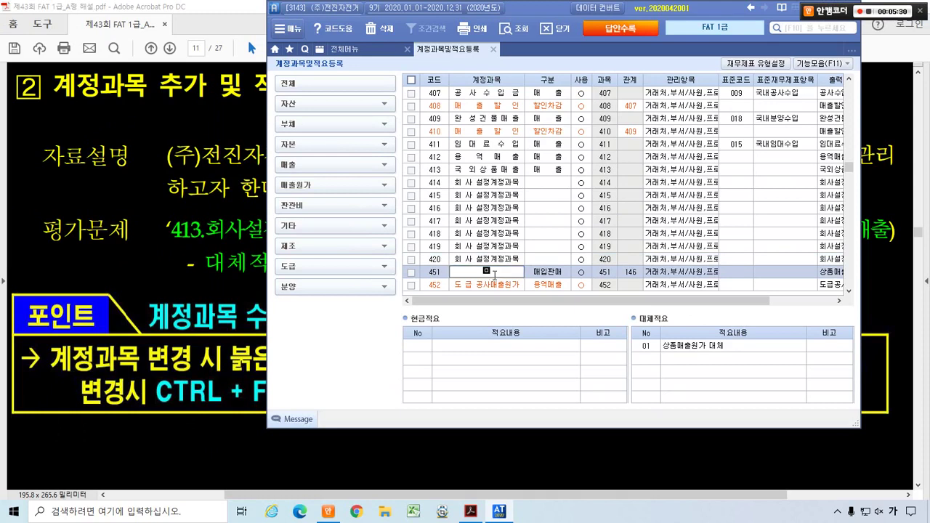
text(문만대)
key(Return)
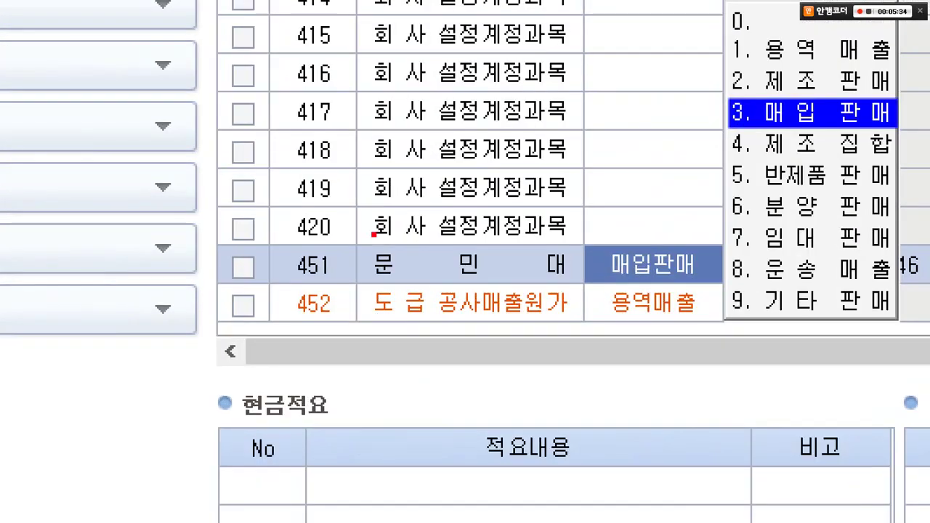
drag(358, 233, 588, 278)
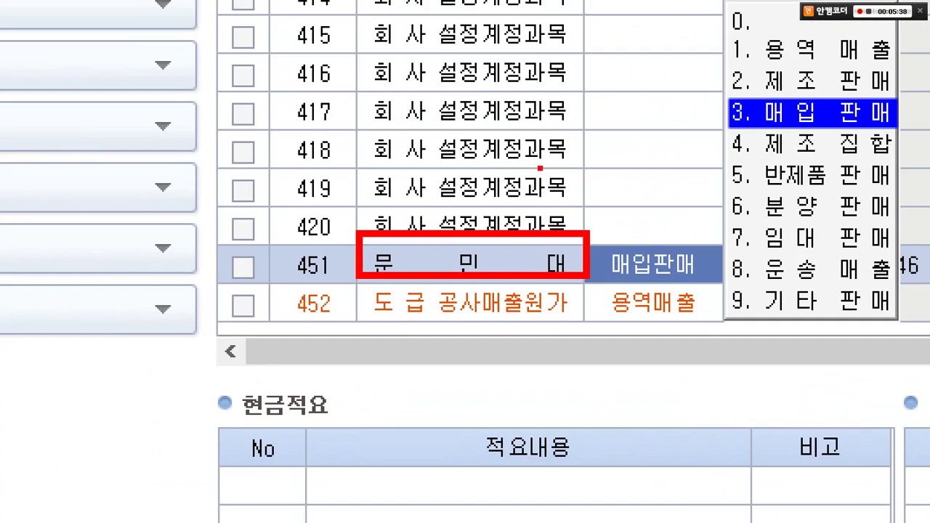
- Point out accounts 416–418 and 도급공사매출원가, then return to the PDF solution
mouse_move(546, 168)
mouse_down()
mouse_move(482, 194)
mouse_move(405, 136)
mouse_move(498, 65)
mouse_move(513, 162)
mouse_move(506, 167)
mouse_up()
mouse_move(499, 122)
mouse_down()
mouse_move(582, 145)
mouse_move(526, 142)
mouse_up()
mouse_move(524, 338)
mouse_down()
mouse_move(425, 340)
mouse_move(448, 281)
mouse_move(508, 331)
mouse_up()
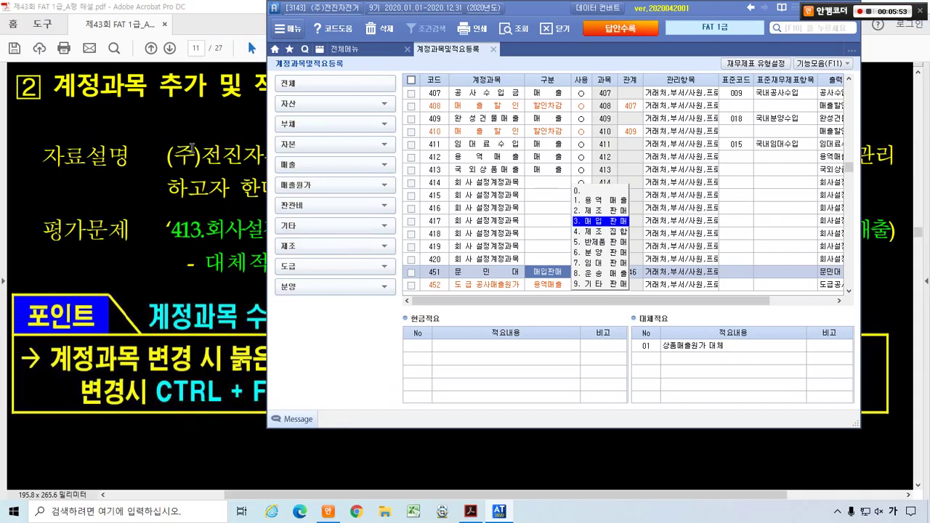
click(191, 148)
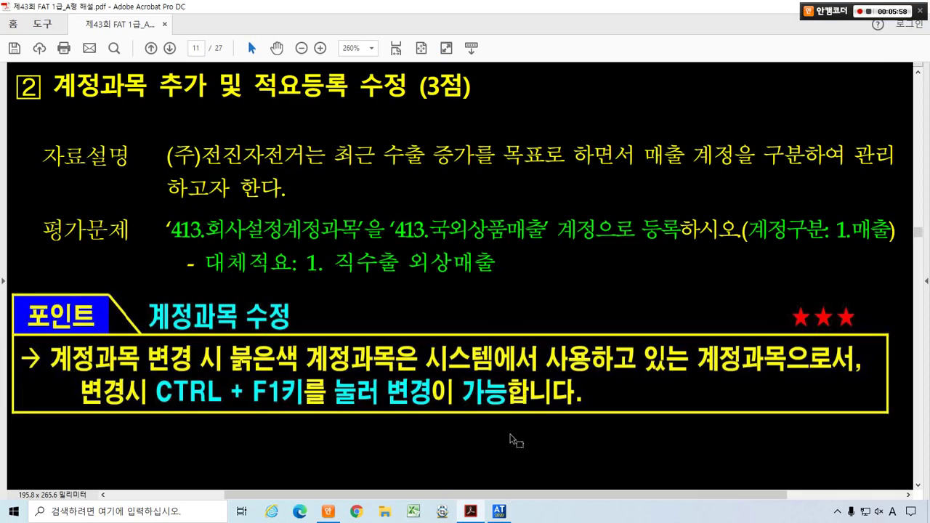
- Scroll the PDF to page 12's problem ③ (전기분 재무상태표의 입력수정) and outline its title, then return to Smart A
scroll(511, 439, down, 5)
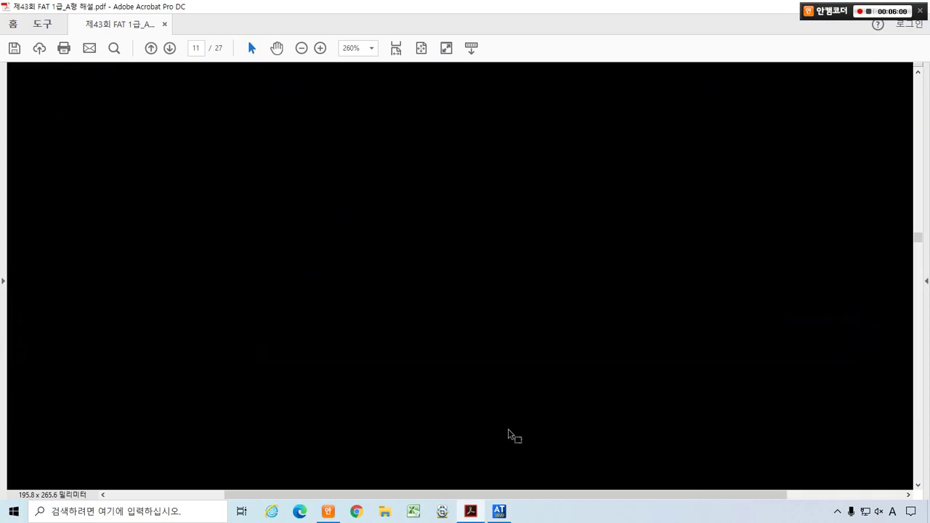
scroll(511, 436, down, 5)
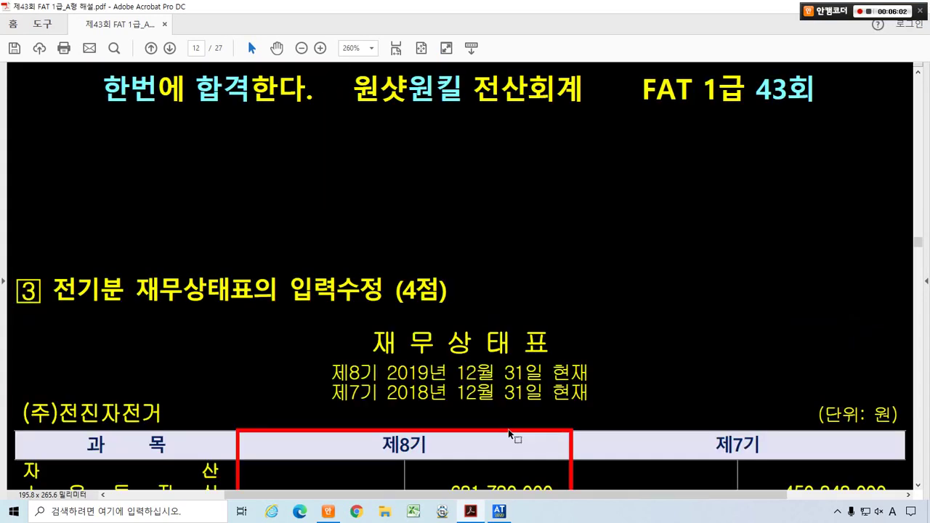
scroll(506, 300, down, 3)
scroll(506, 299, down, 1)
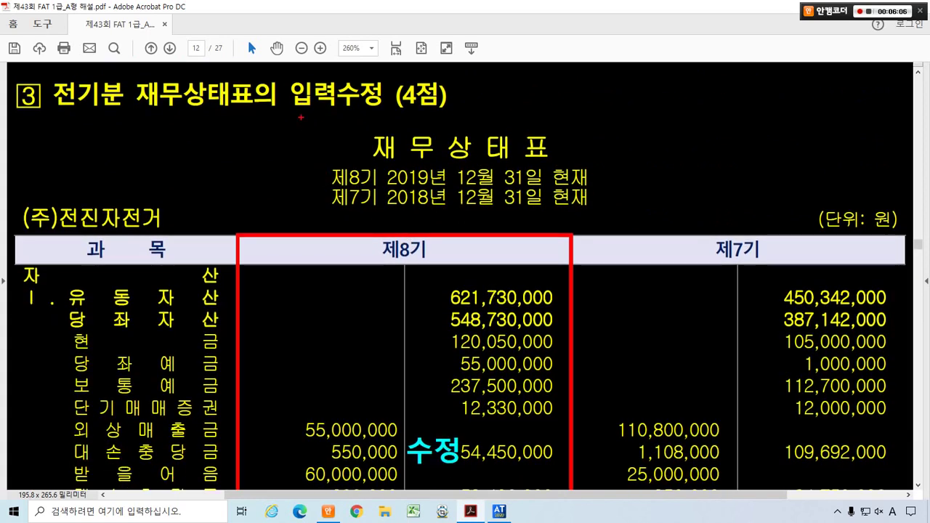
drag(282, 70, 561, 168)
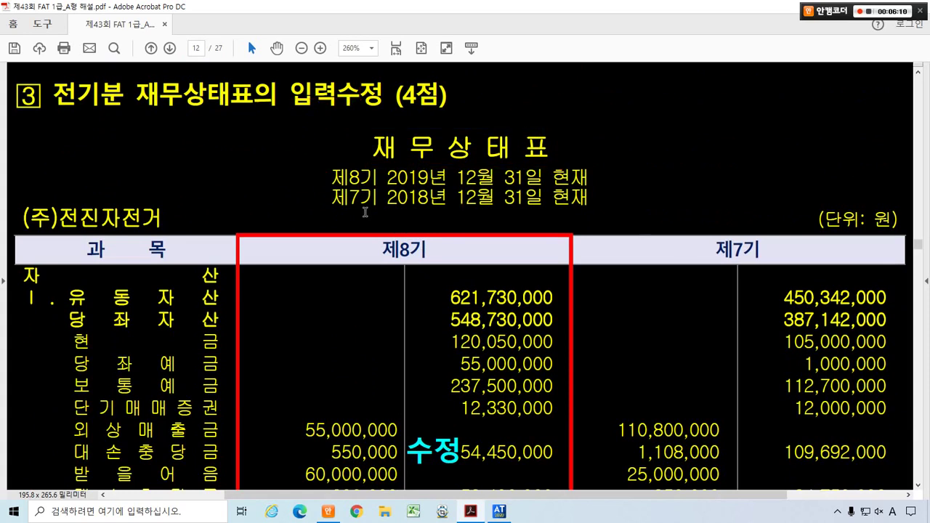
key(alt+Tab)
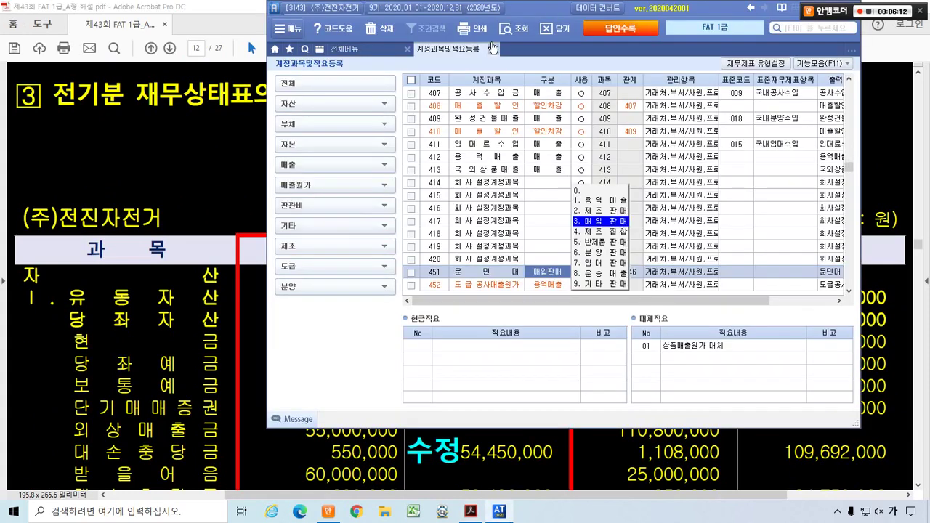
- Close 계정과목및적요등록 and open 전기분 재무상태표 from the 기초정보관리 menu, showing a 차액 of 7,950,000
click(493, 48)
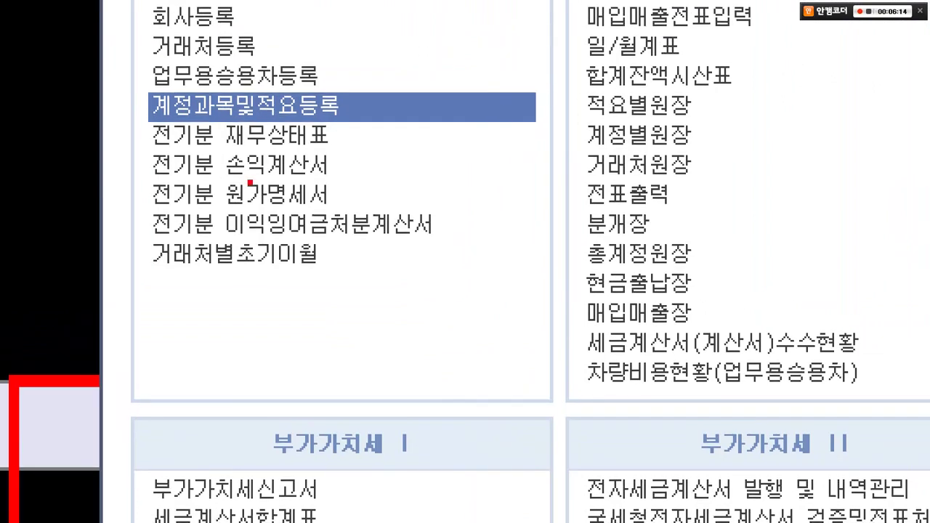
drag(128, 106, 343, 161)
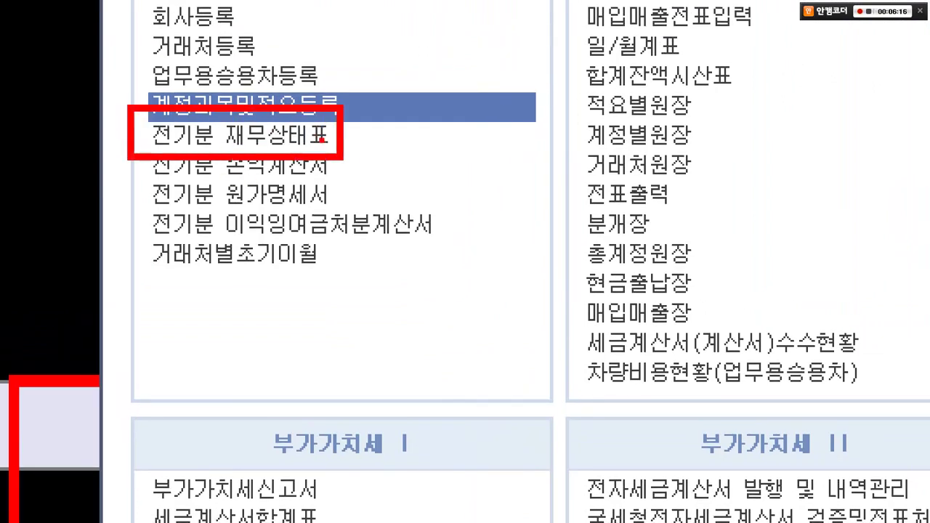
drag(436, 210, 329, 141)
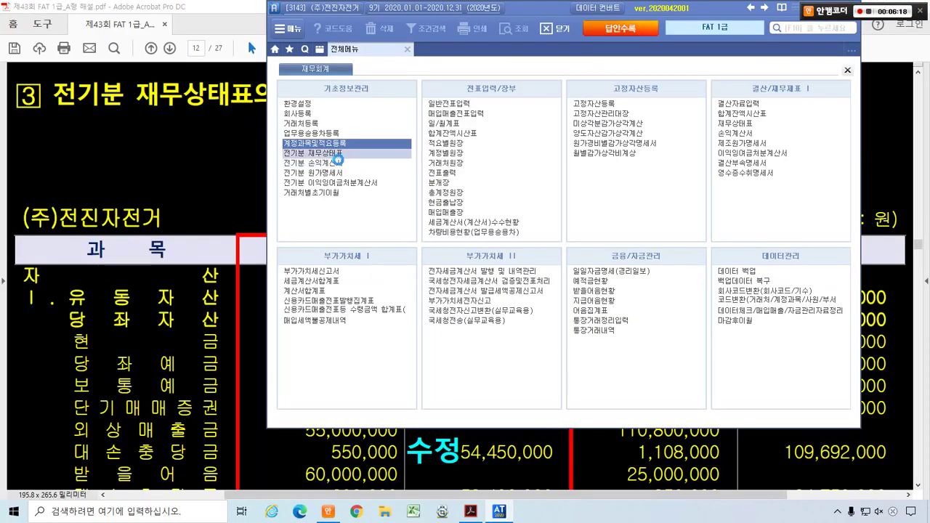
click(334, 153)
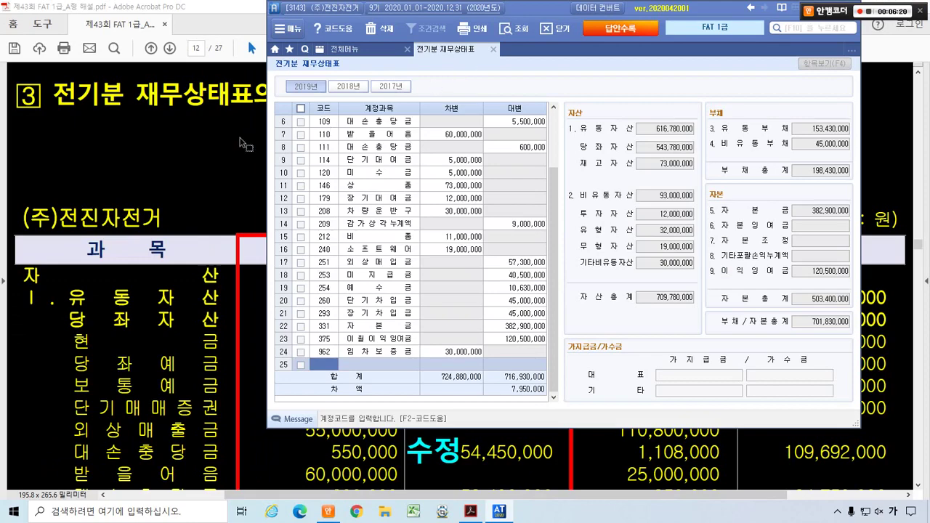
- Scroll the answer PDF to compare its balance sheet figures with the program
click(242, 142)
scroll(242, 143, down, 10)
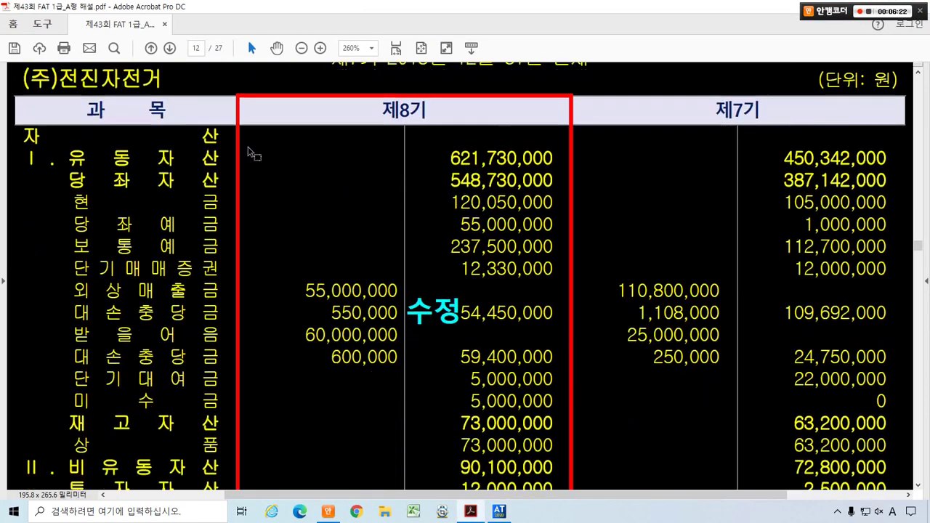
scroll(254, 153, down, 2)
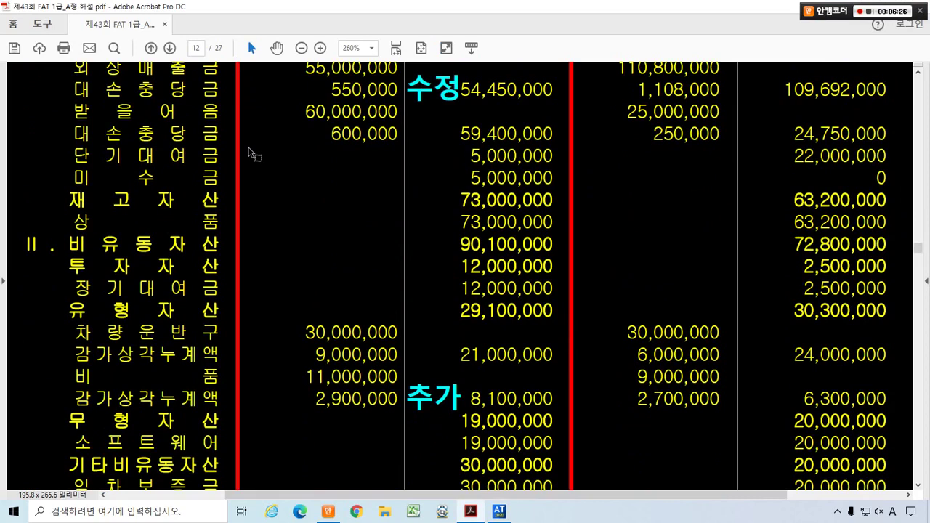
key(alt+Tab)
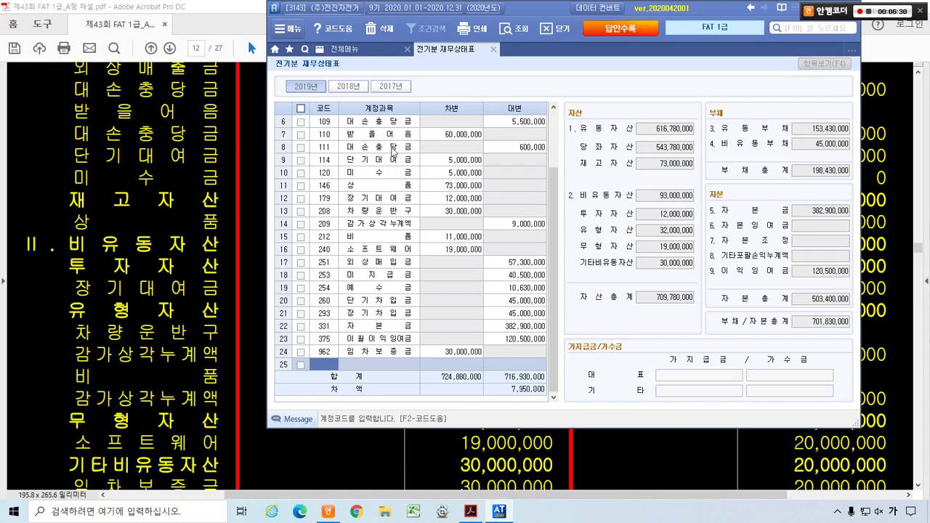
- Correct row 6's 109 대손충당금 credit from 5,500,000 to 550,000
click(392, 122)
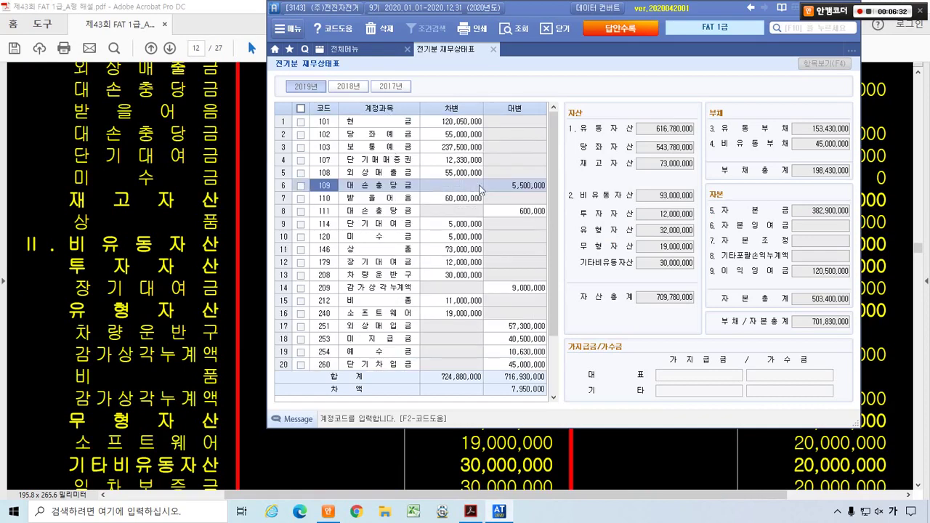
click(511, 186)
key(alt+Tab)
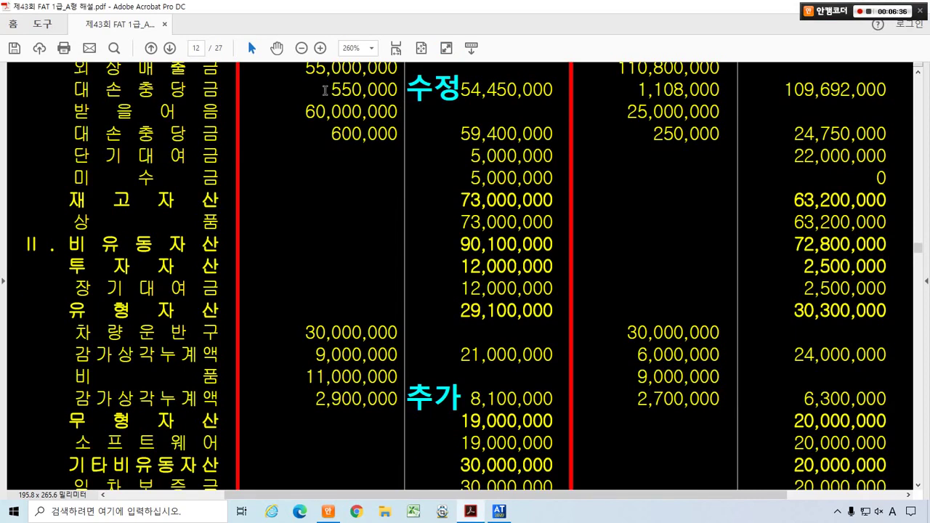
key(alt+Tab)
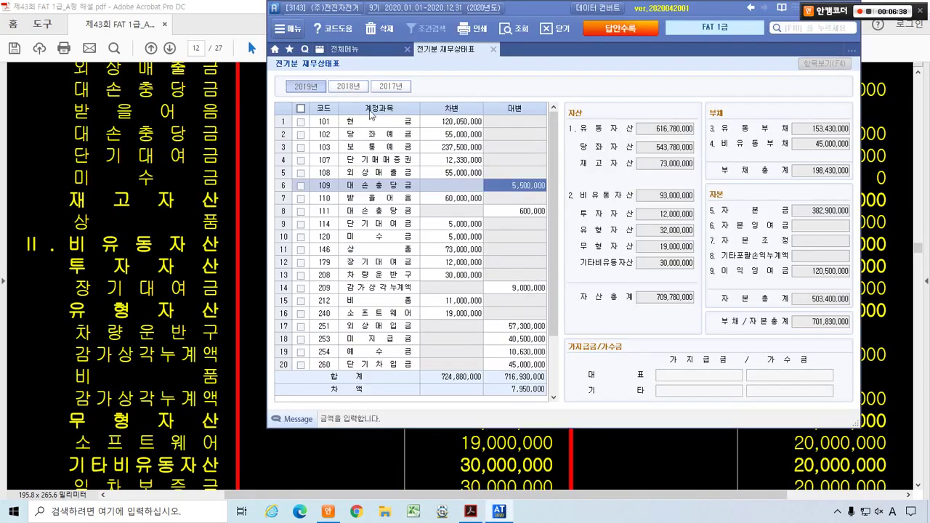
text(550000)
key(Return)
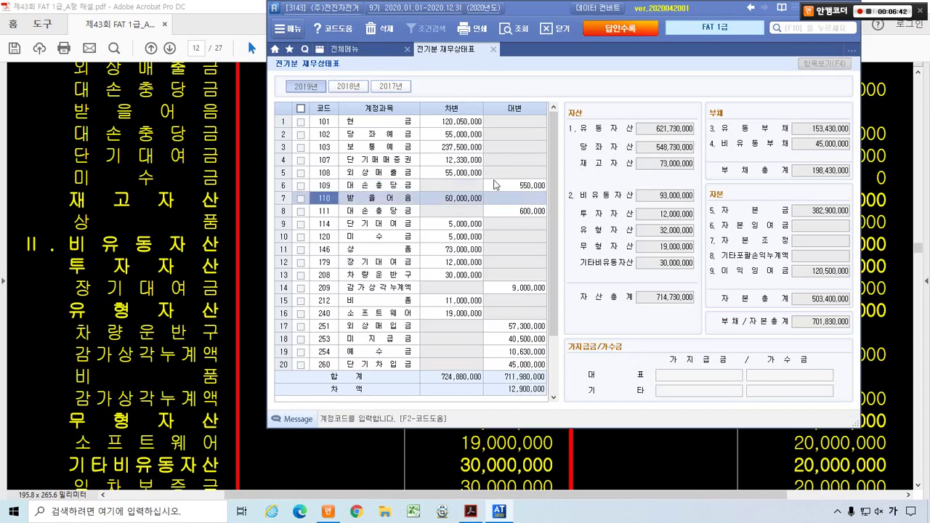
- Compare the result against the answer PDF and move to the 212 비품 line
key(alt+Tab)
scroll(439, 207, down, 2)
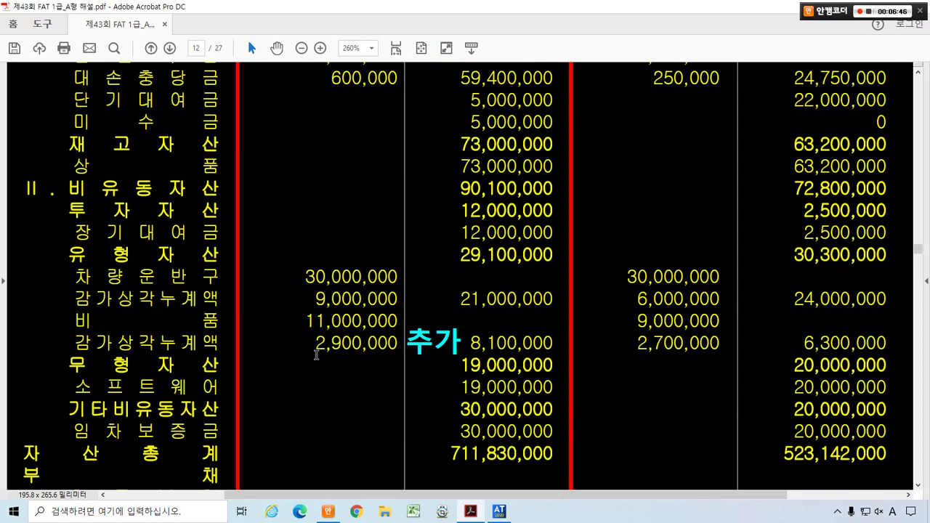
key(alt+Tab)
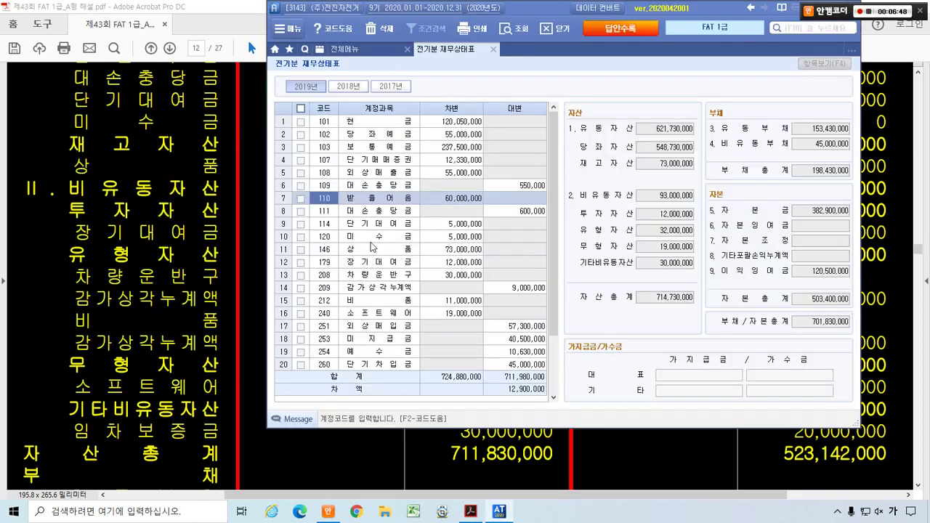
click(369, 301)
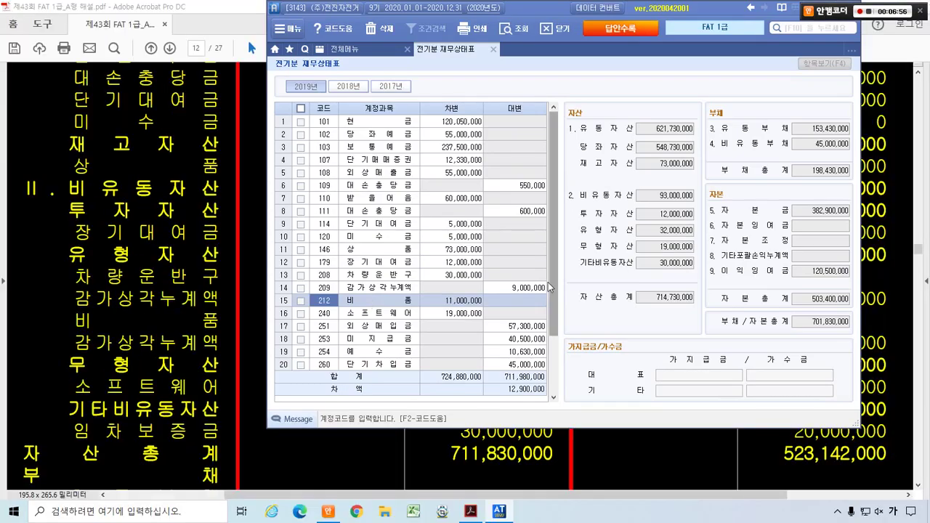
- Scroll to the empty row at the end of the balance sheet table
scroll(548, 288, down, 3)
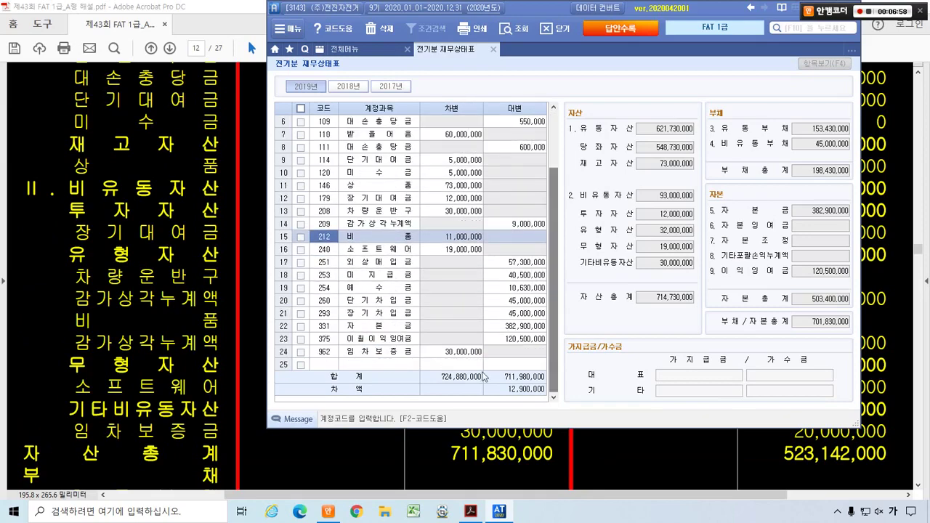
click(312, 362)
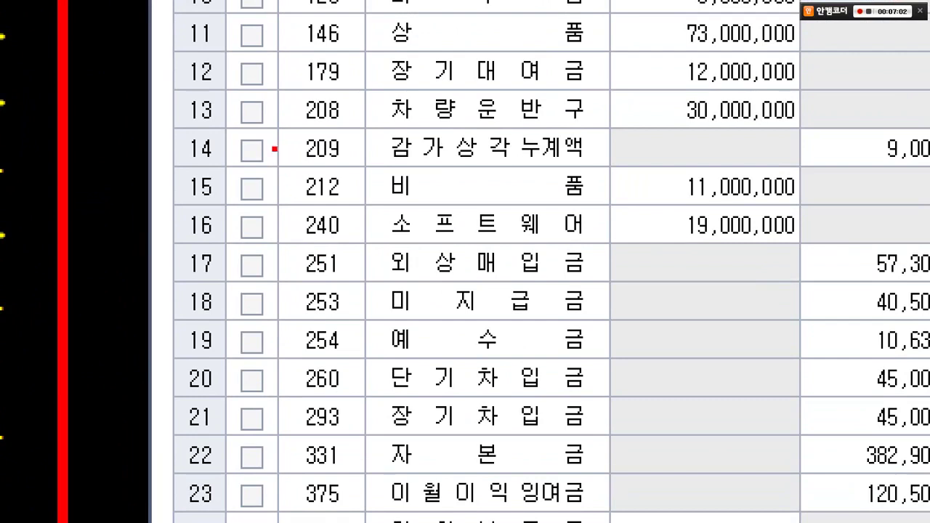
mouse_move(266, 152)
mouse_down()
mouse_move(371, 215)
mouse_move(391, 312)
mouse_move(400, 312)
mouse_up()
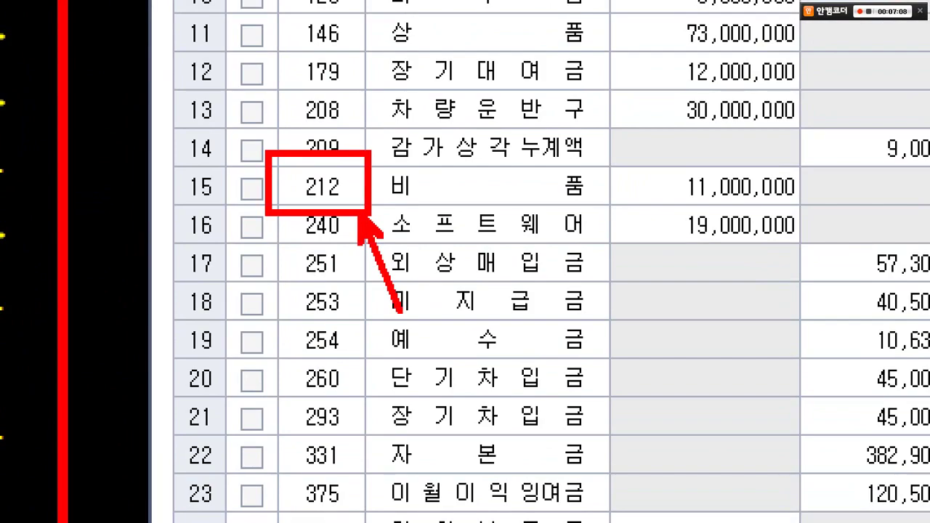
key(Escape)
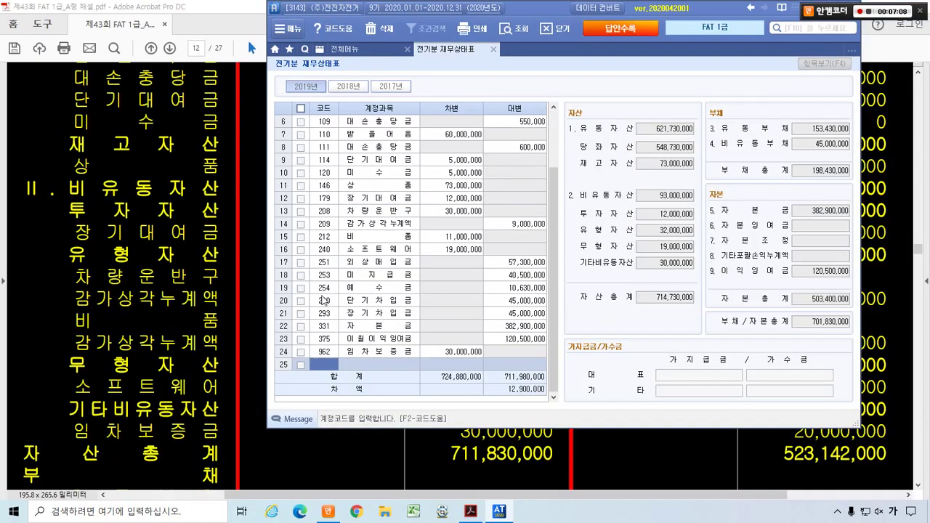
- Add account 213 감가상각누계액 with a 2,900,000 credit in the empty row
click(319, 363)
text(213)
key(Return)
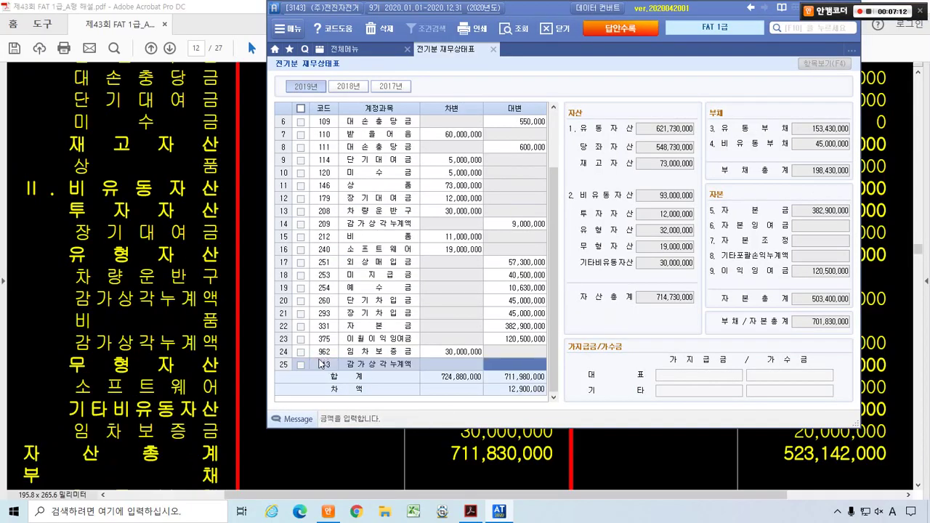
key(alt+Tab)
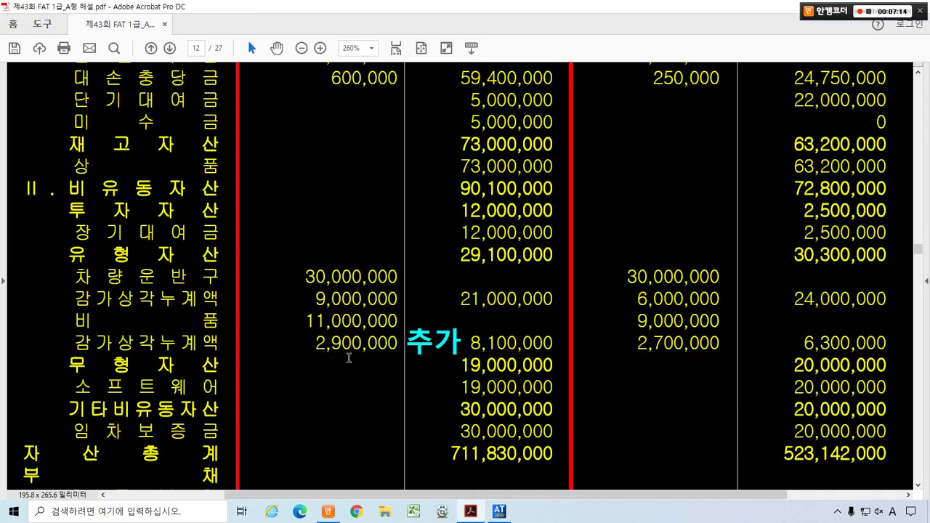
key(alt+Tab)
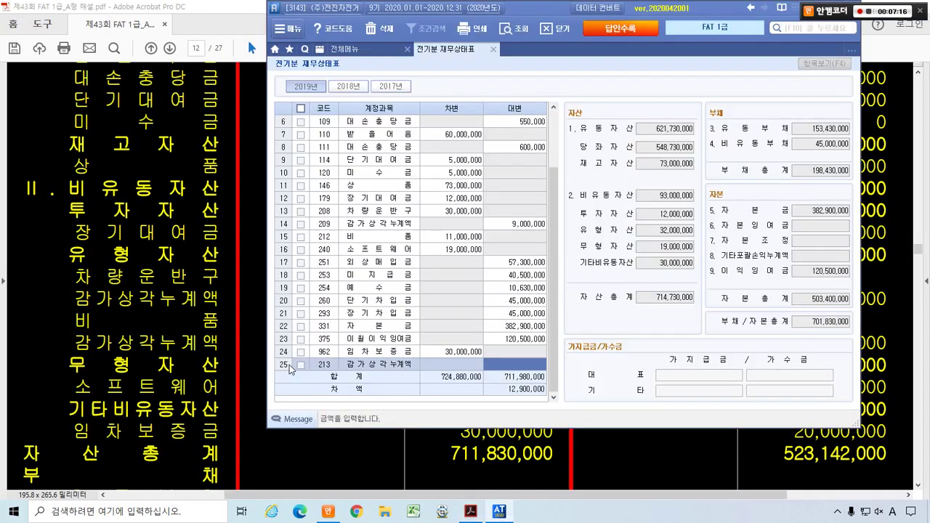
text(2,900,000)
key(Return)
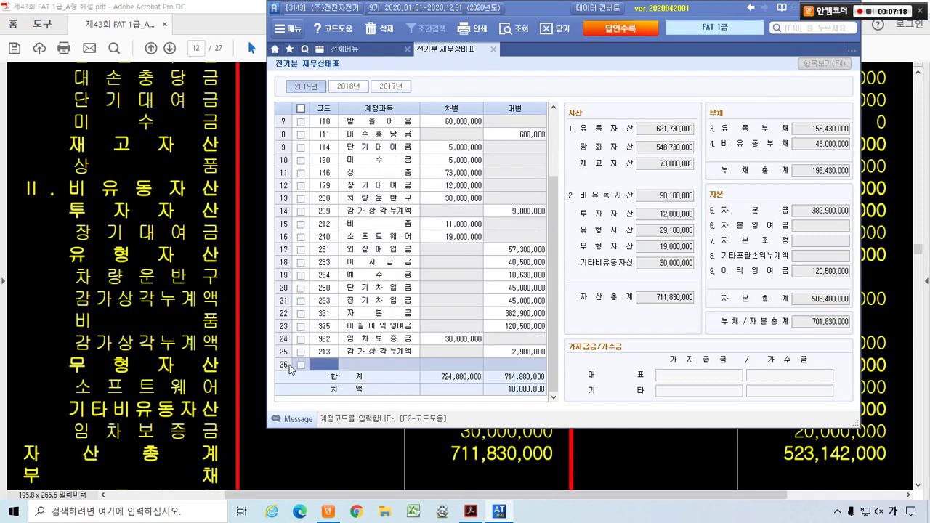
- Recheck the new 213 line against the answer PDF
click(318, 351)
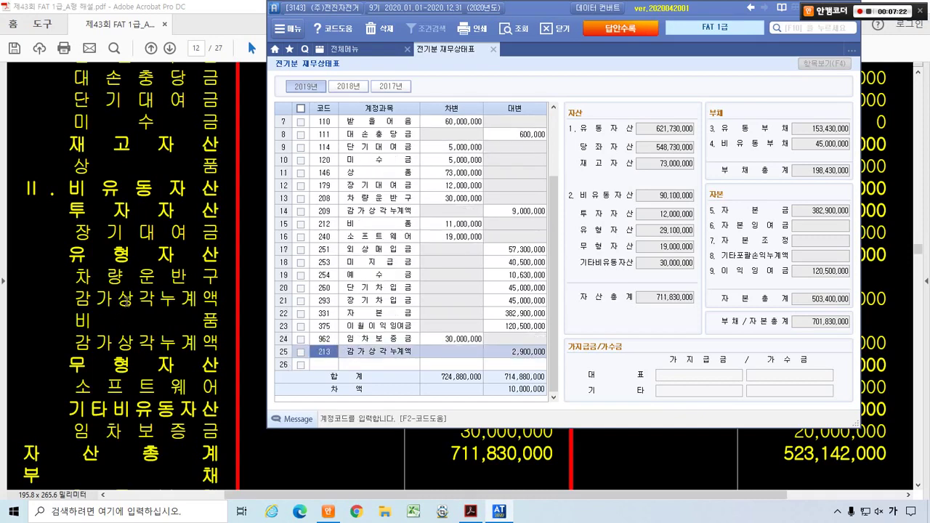
click(125, 300)
scroll(403, 305, down, 5)
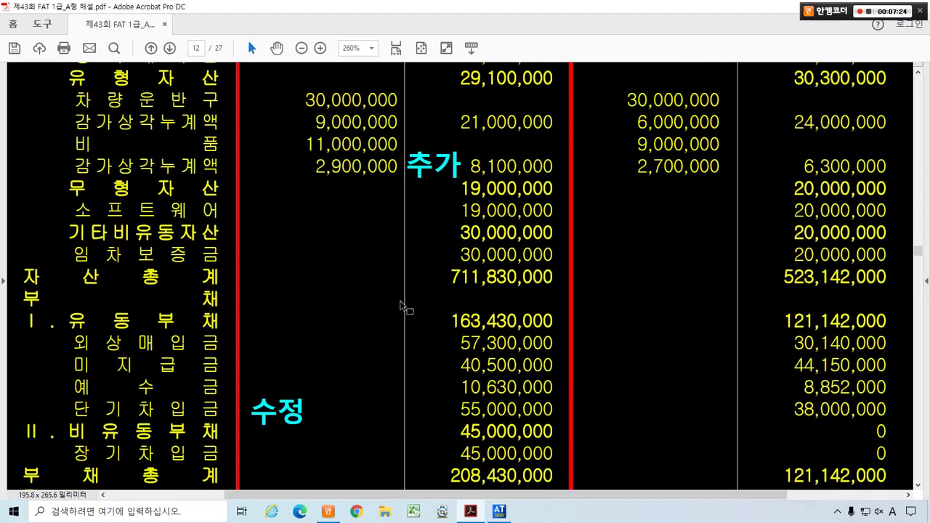
- Change the 260 단기차입금 credit to 55,000,000, bringing the 차액 to 0
scroll(403, 306, down, 5)
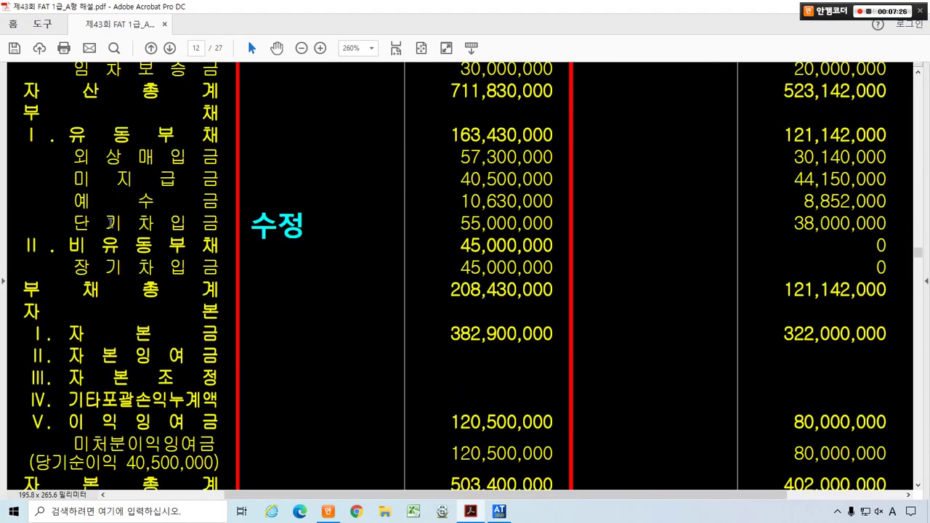
key(alt+Tab)
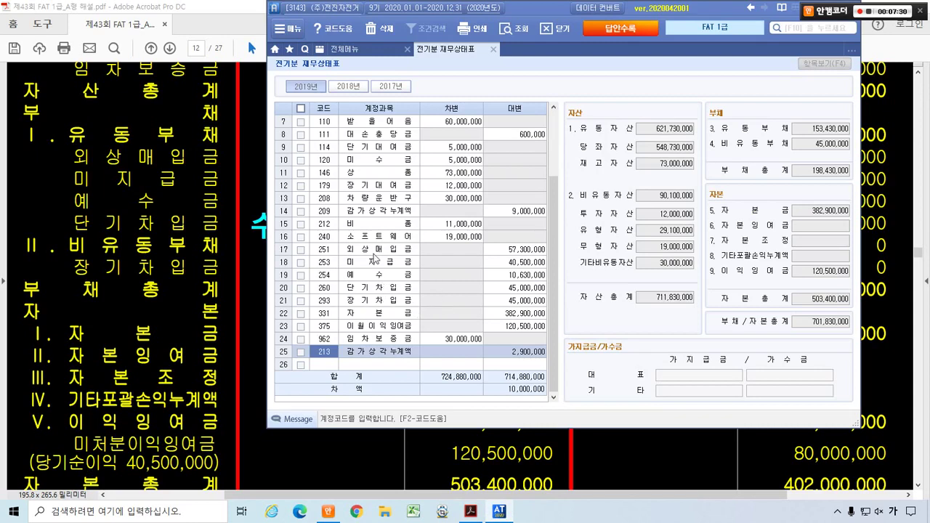
click(373, 284)
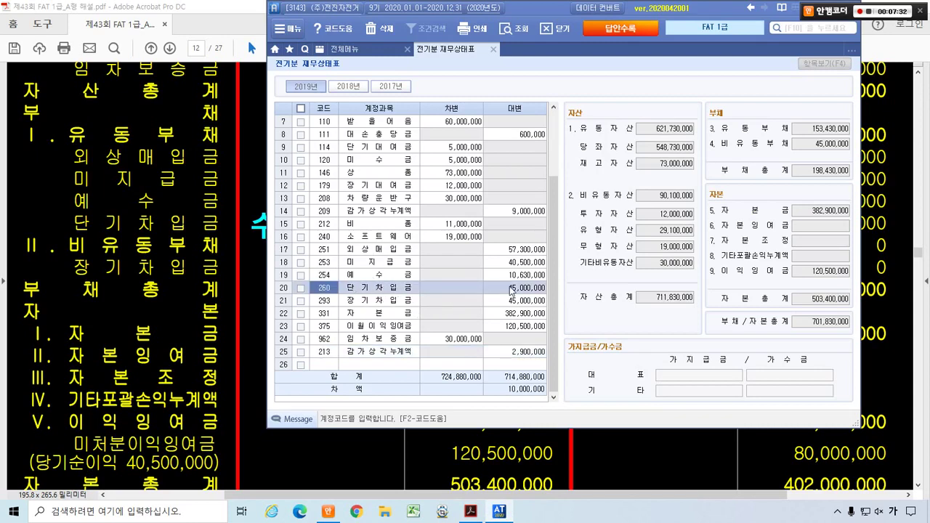
click(511, 291)
key(alt+Tab)
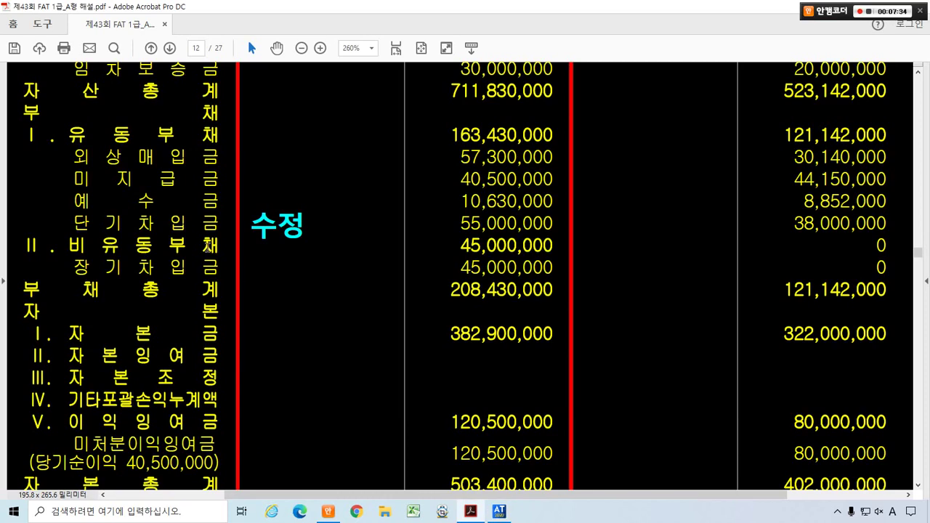
key(alt+Tab)
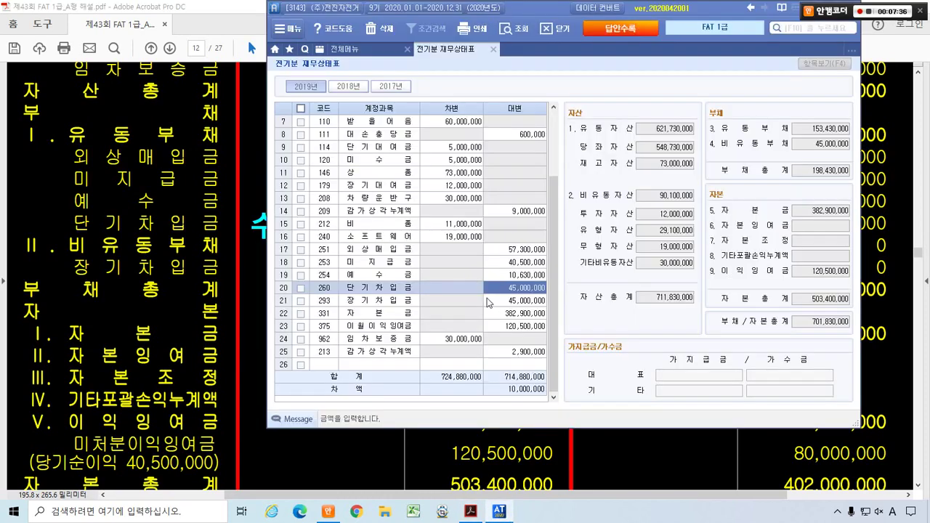
text(55000000)
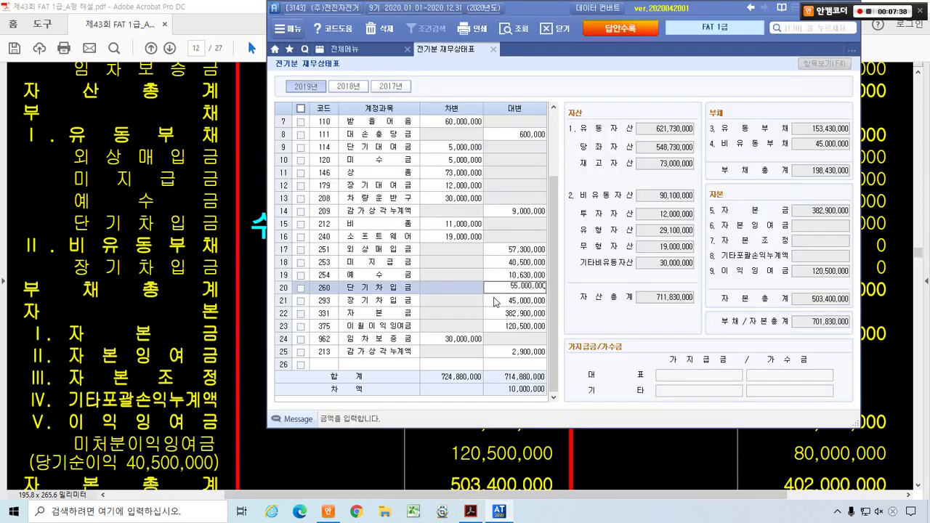
key(Return)
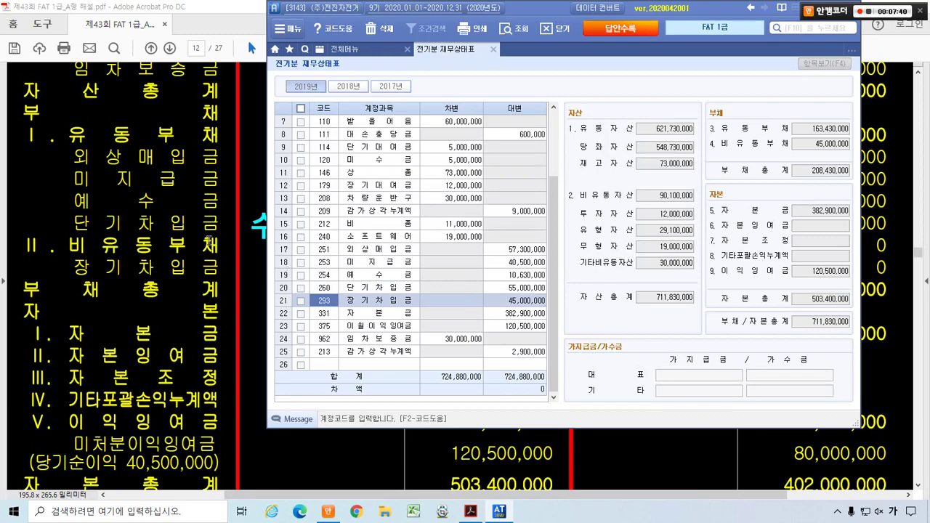
- Scroll further down the answer PDF to check the remaining figures
click(210, 241)
scroll(208, 240, down, 1)
scroll(209, 239, down, 6)
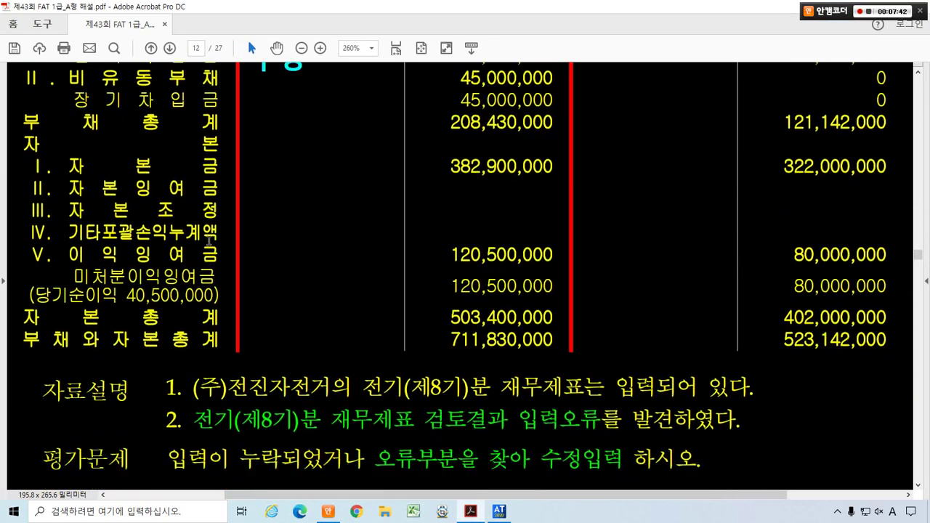
- Review the PDF's 자료설명/평가문제 notes, then confirm Smart A's totals of 724,880,000 on both sides
scroll(347, 235, down, 1)
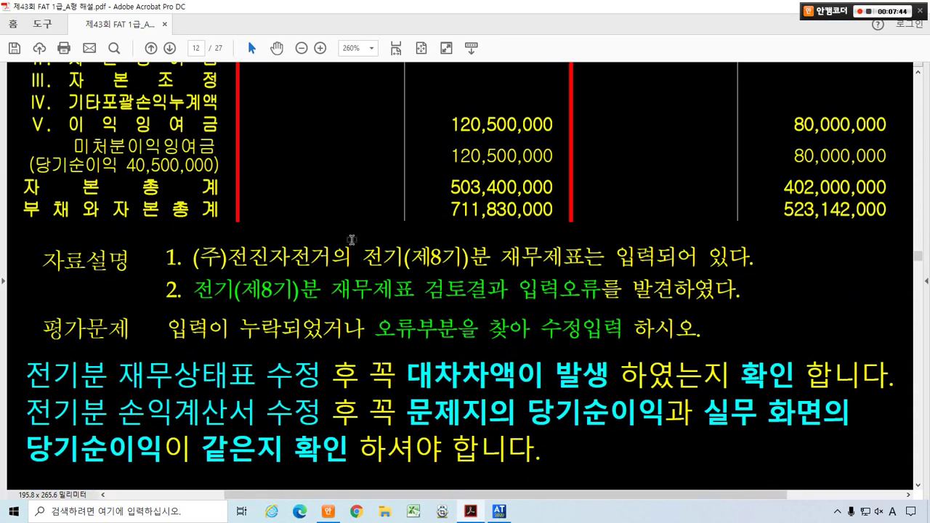
key(alt+Tab)
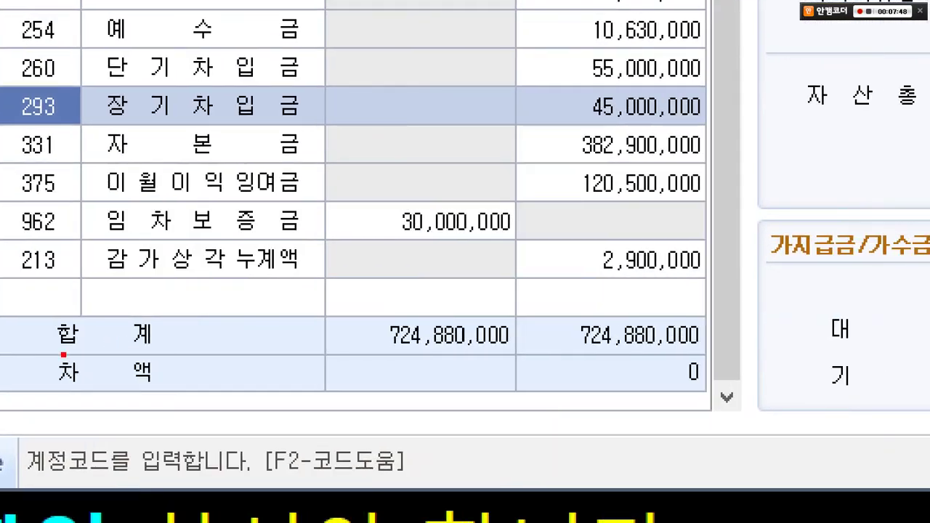
mouse_move(37, 351)
mouse_down()
mouse_move(778, 404)
mouse_move(694, 404)
mouse_move(660, 358)
mouse_move(730, 373)
mouse_move(723, 398)
mouse_up()
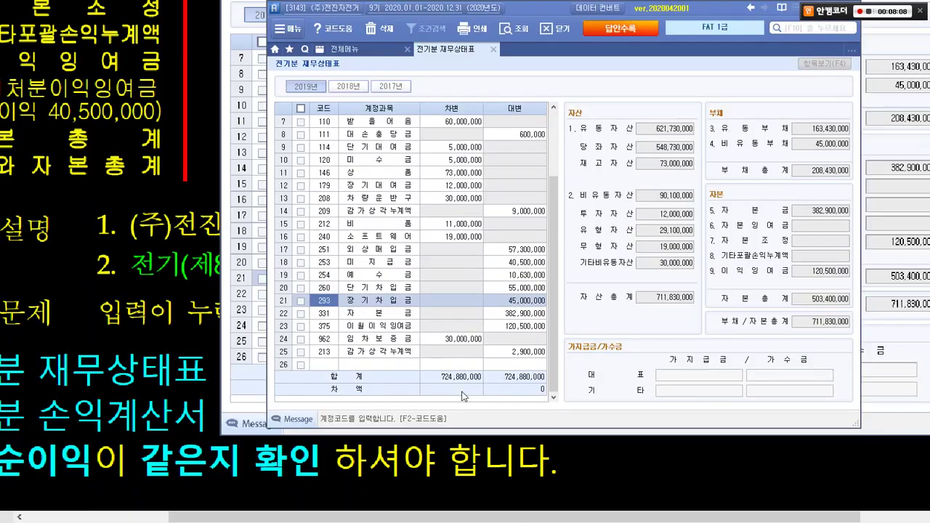
- Close 전기분 재무상태표 and open 전기분 손익계산서 from 기초정보관리, showing 당기순이익 40,500,000
click(493, 49)
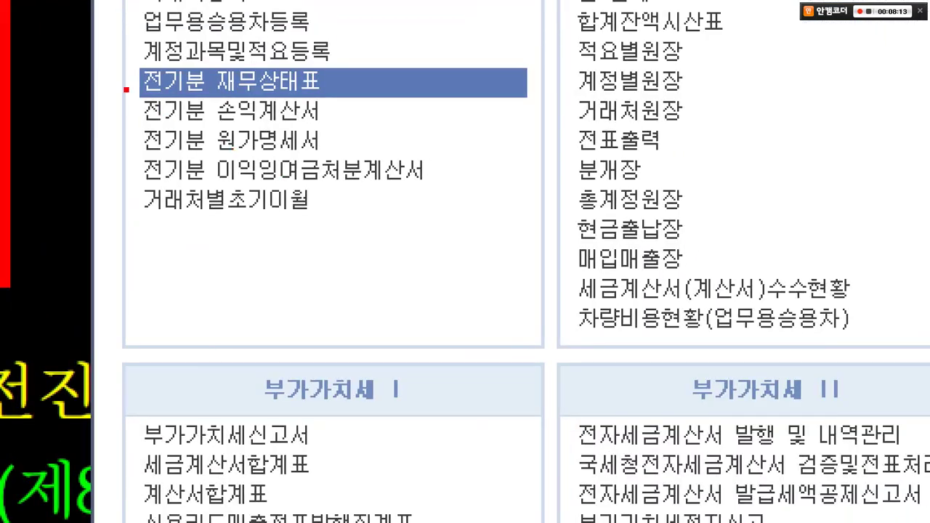
mouse_move(120, 81)
mouse_down()
mouse_move(266, 118)
mouse_move(354, 127)
mouse_up()
drag(414, 182, 323, 125)
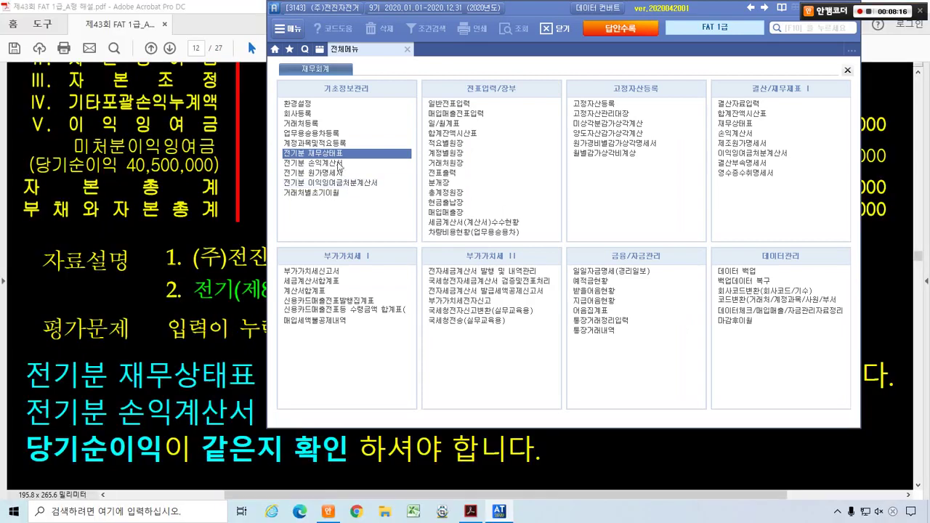
click(349, 112)
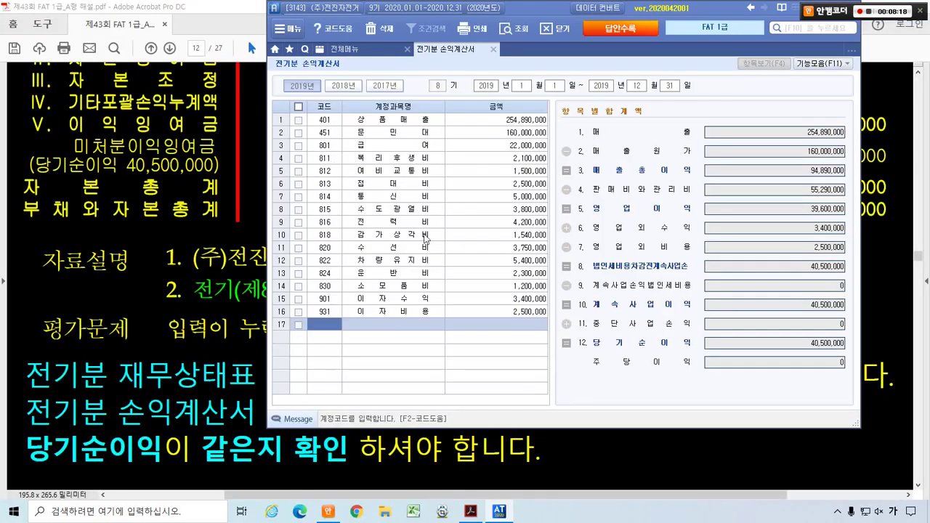
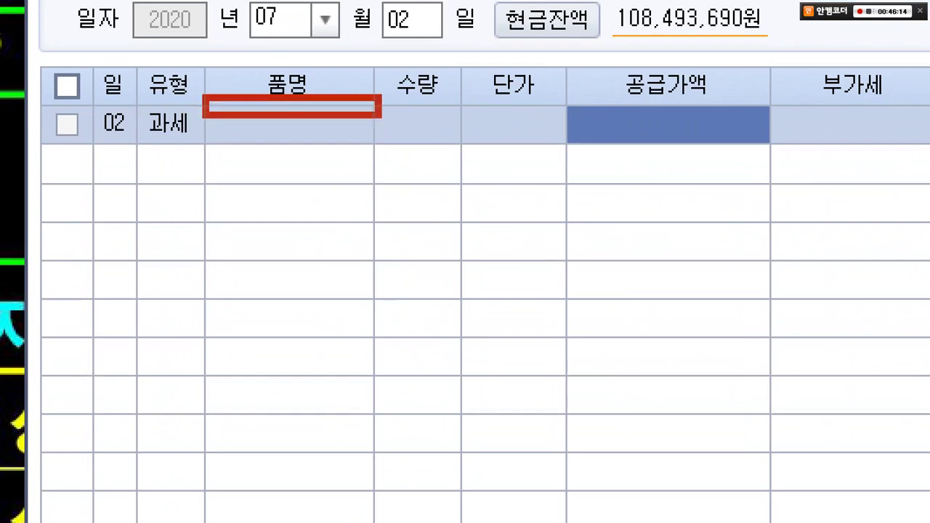
- Enter the 07/02 sale's supply value of 80,000,000 and accept the 8,000,000 VAT
drag(418, 119, 398, 255)
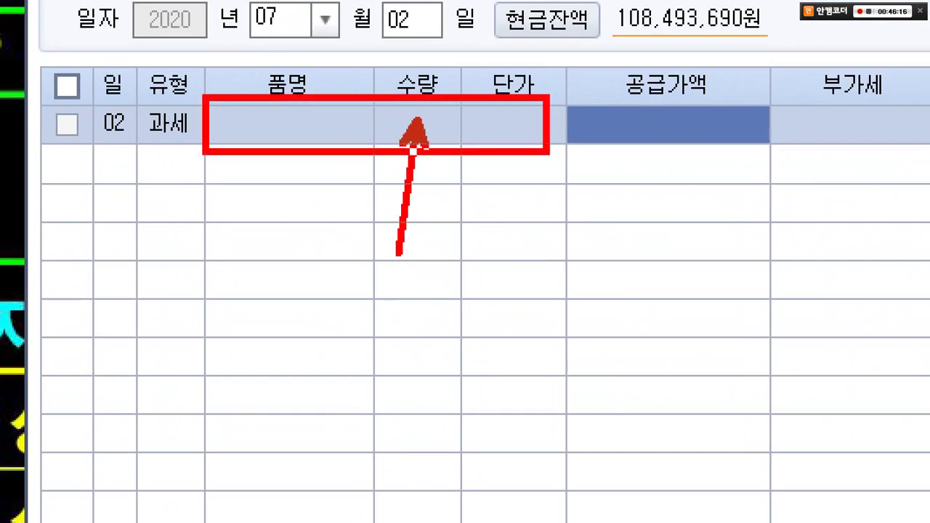
drag(302, 119, 301, 256)
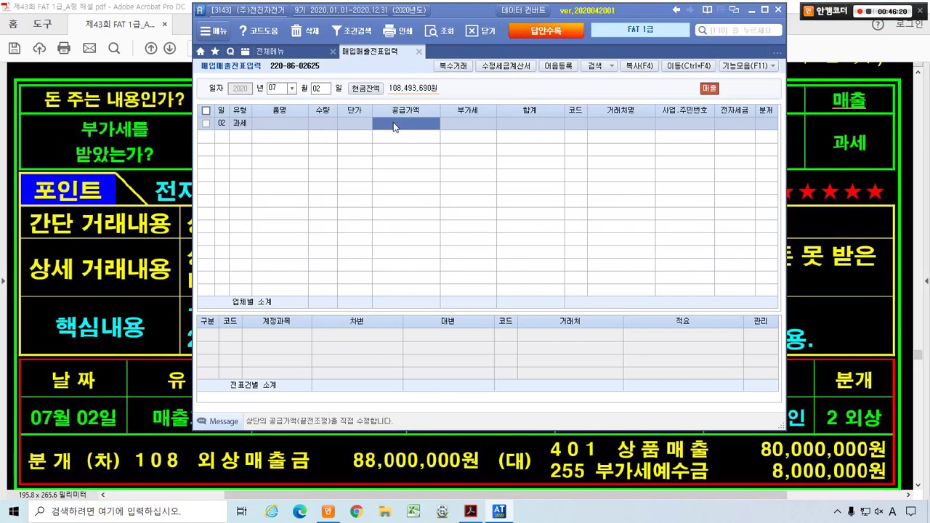
text(80000000)
key(Return)
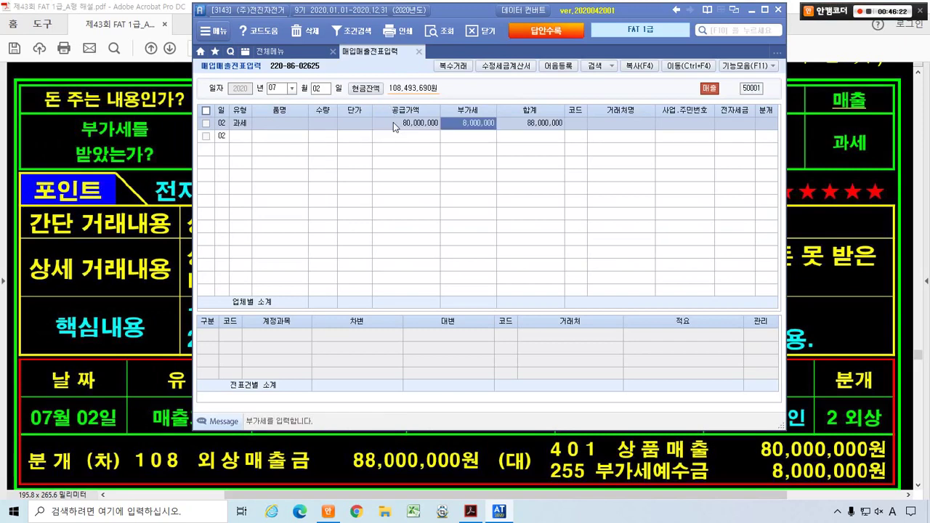
key(Return)
- Pick (주)수진유통 as customer, leave 전자세금 blank, and journalise as 2 (외상)
key(alt+Tab)
key(alt+Tab)
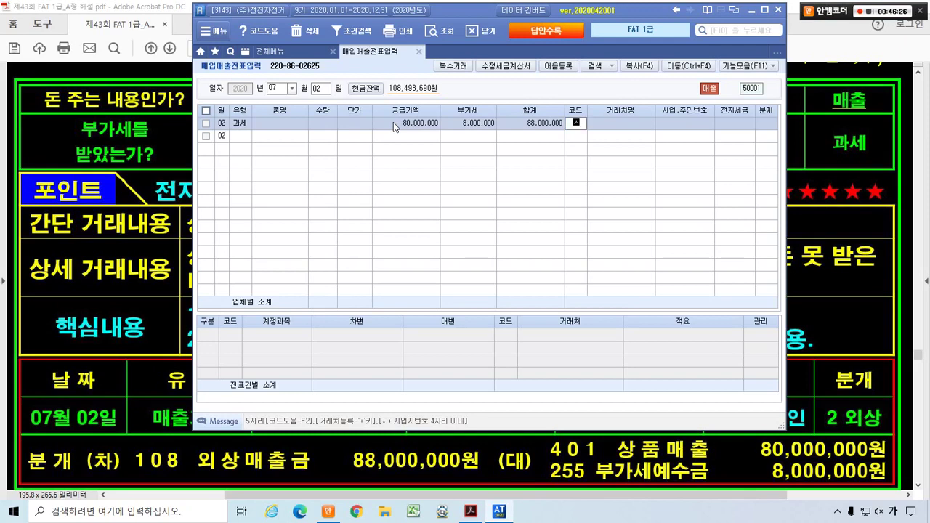
text(수진)
key(Return)
key(Return)
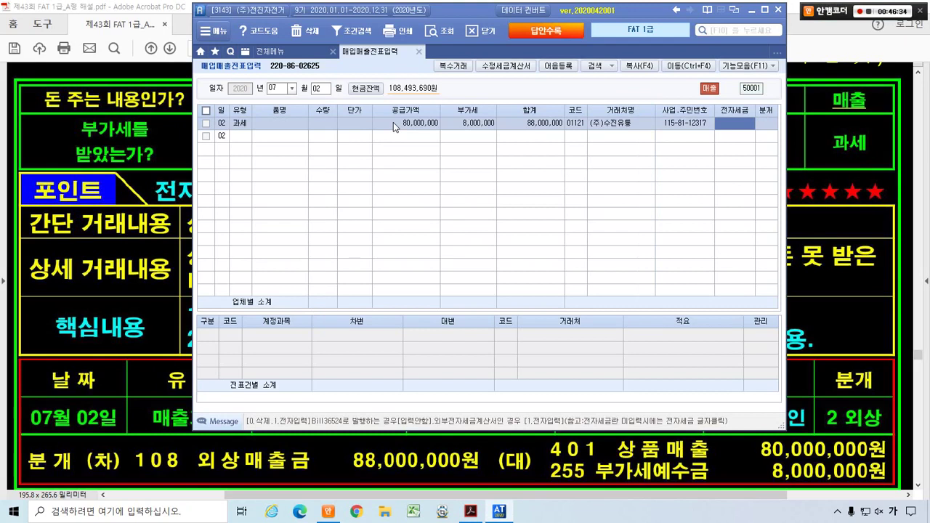
key(Return)
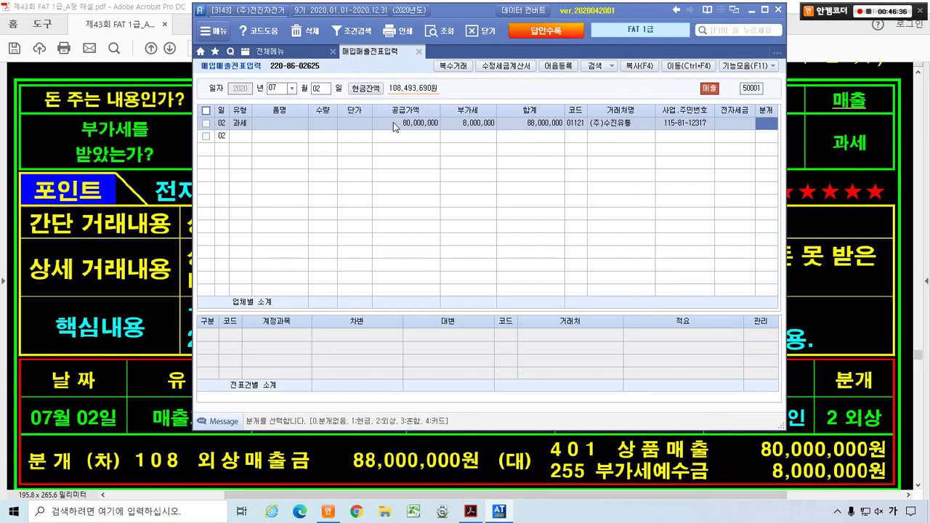
text(2)
key(Return)
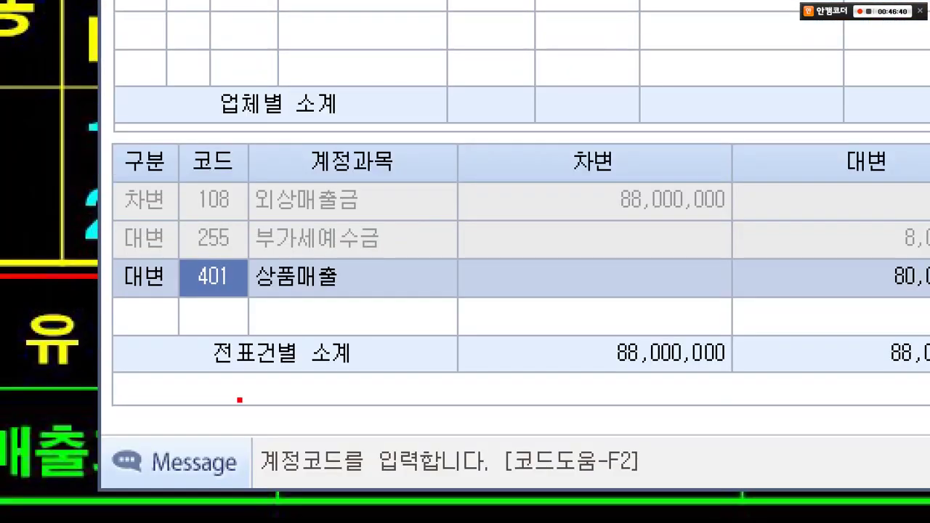
- Review the 108, 255 and 401 journal lines balancing at 88,000,000, then return to the item name cell
mouse_move(101, 219)
mouse_down()
mouse_move(426, 260)
mouse_move(438, 293)
mouse_up()
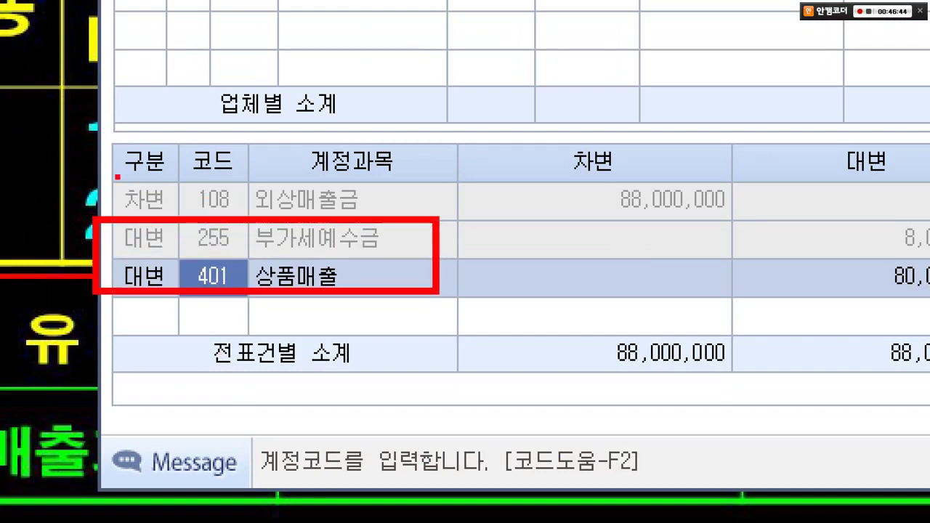
drag(92, 173, 359, 217)
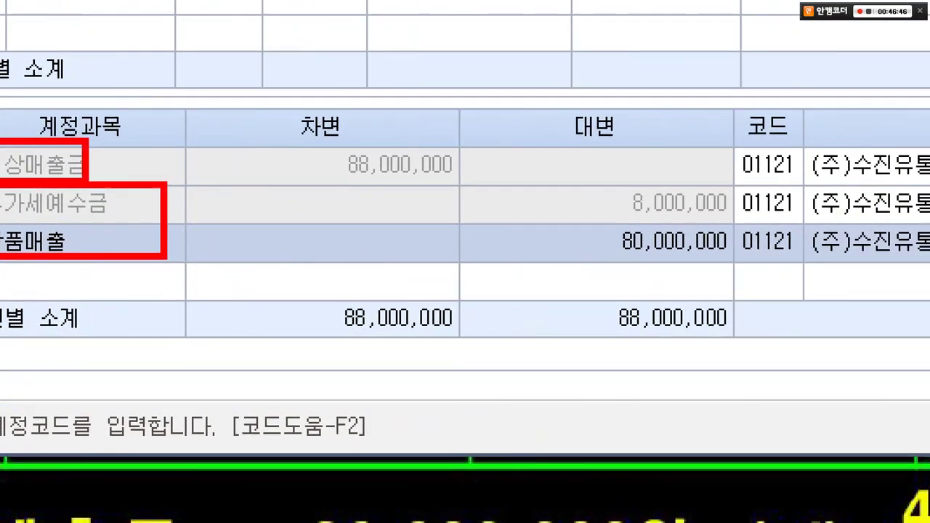
mouse_move(291, 294)
mouse_down()
mouse_move(664, 346)
mouse_move(738, 345)
mouse_up()
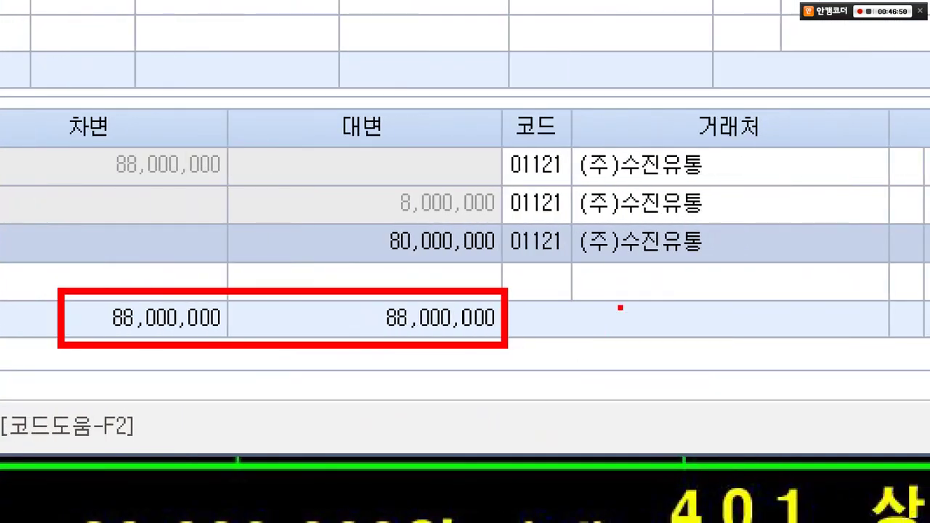
mouse_move(620, 308)
mouse_down()
mouse_move(502, 144)
mouse_move(701, 267)
mouse_up()
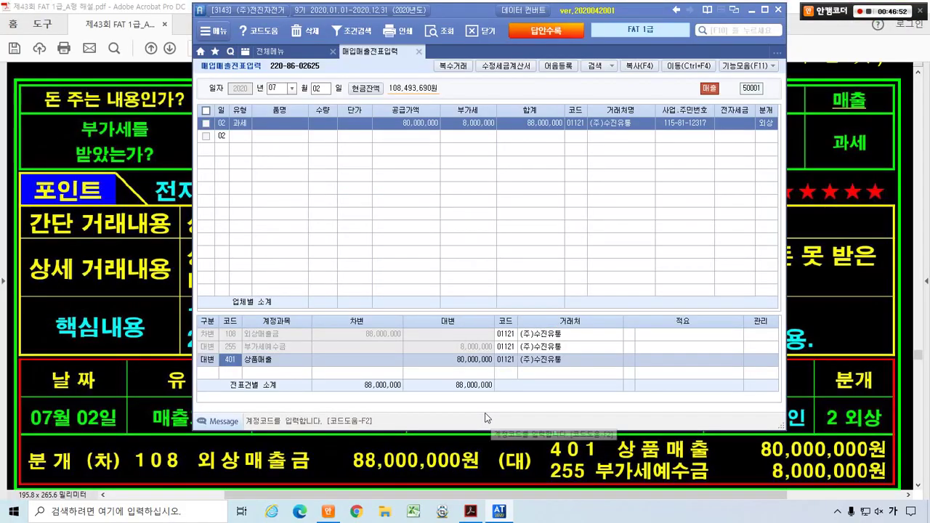
click(270, 123)
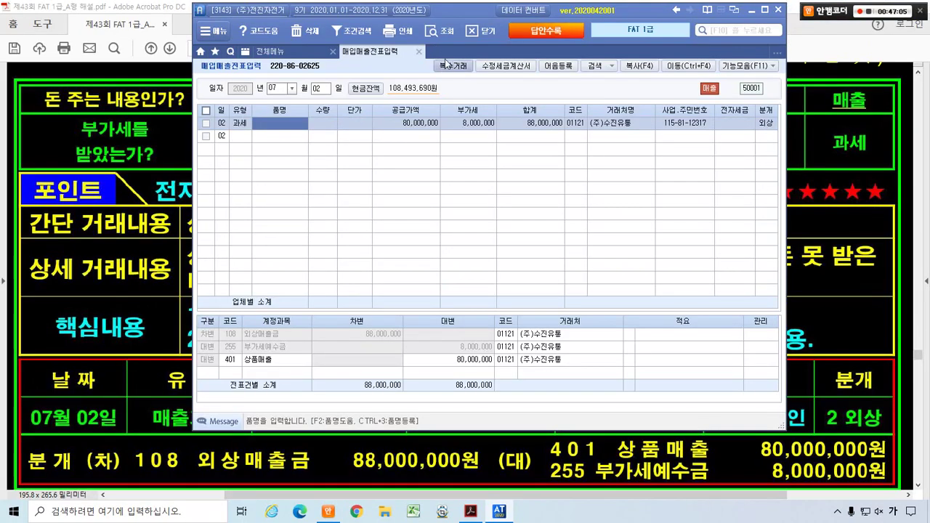
- In 복수거래, add 산악 자전거 copied from the PDF: quantity 50 at 1,000,000
click(458, 104)
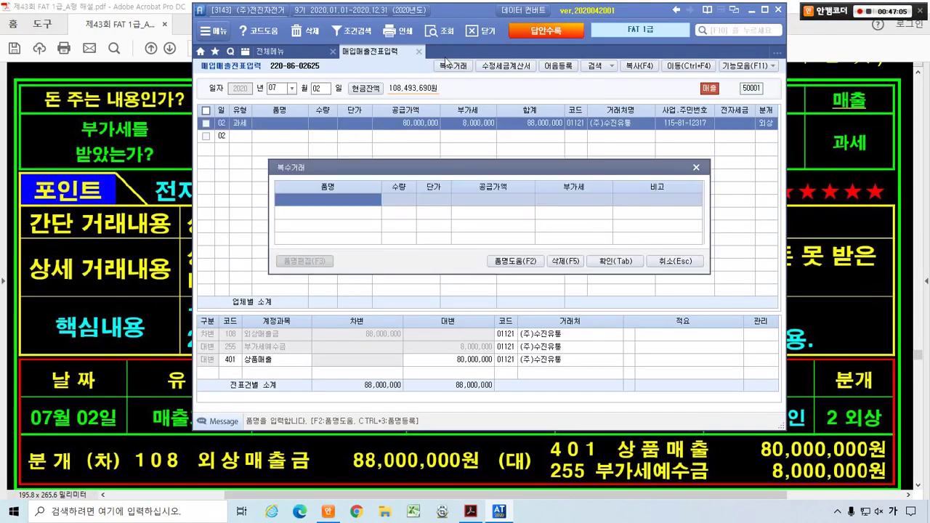
click(98, 65)
scroll(109, 88, up, 5)
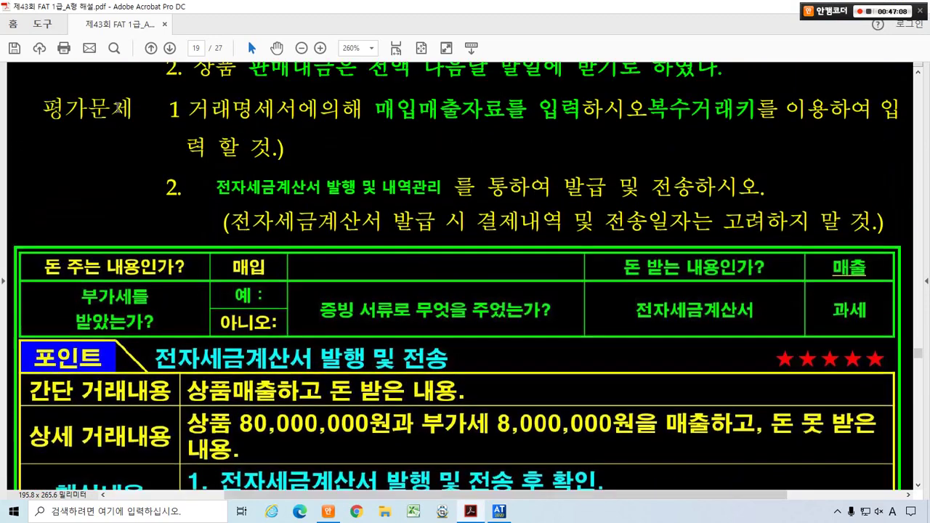
scroll(118, 107, up, 6)
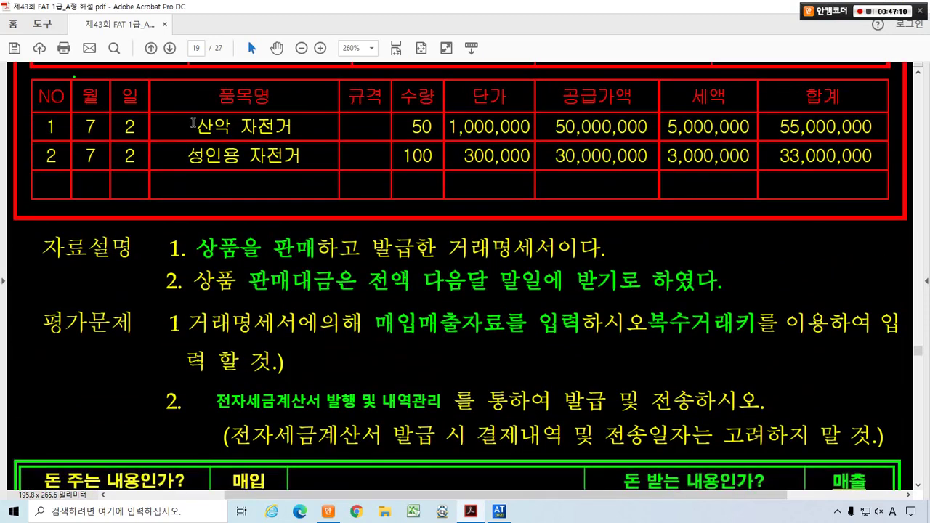
drag(194, 124, 293, 128)
key(ctrl+c)
key(alt+Tab)
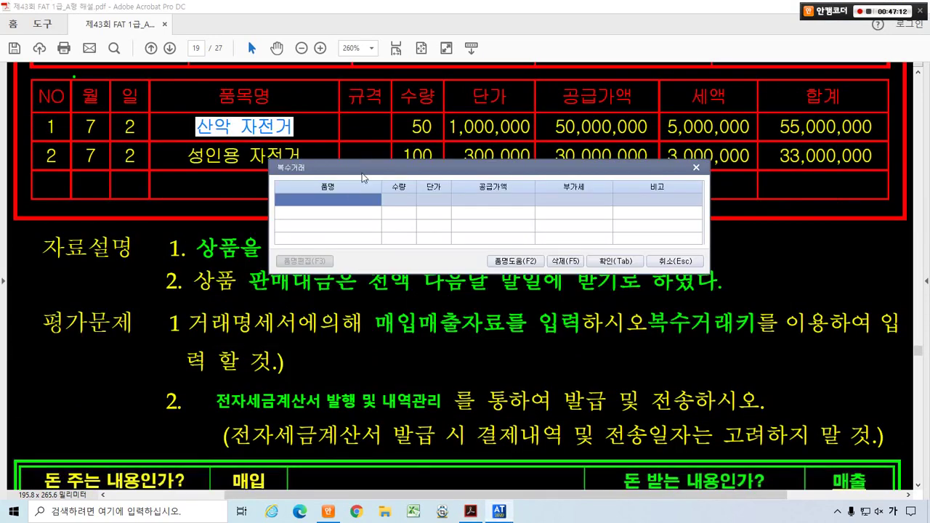
key(ctrl+v)
key(Return)
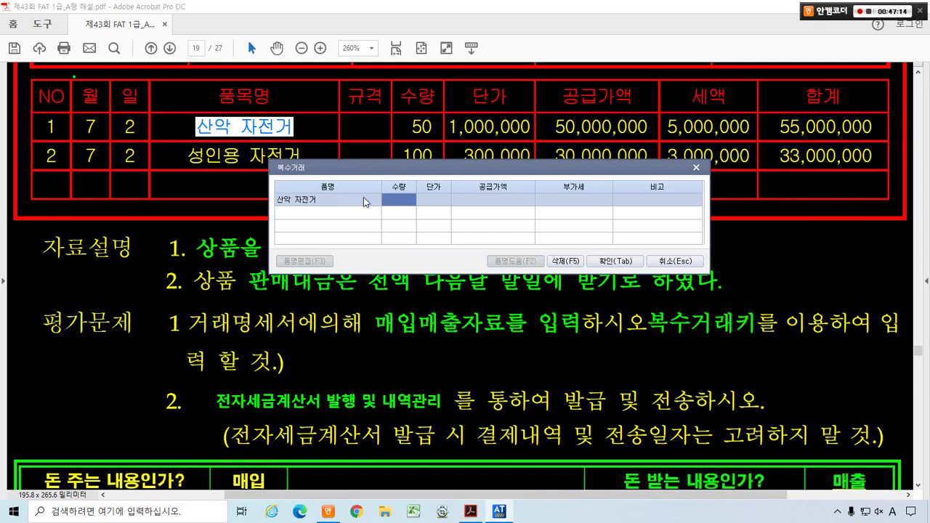
text(50)
key(Return)
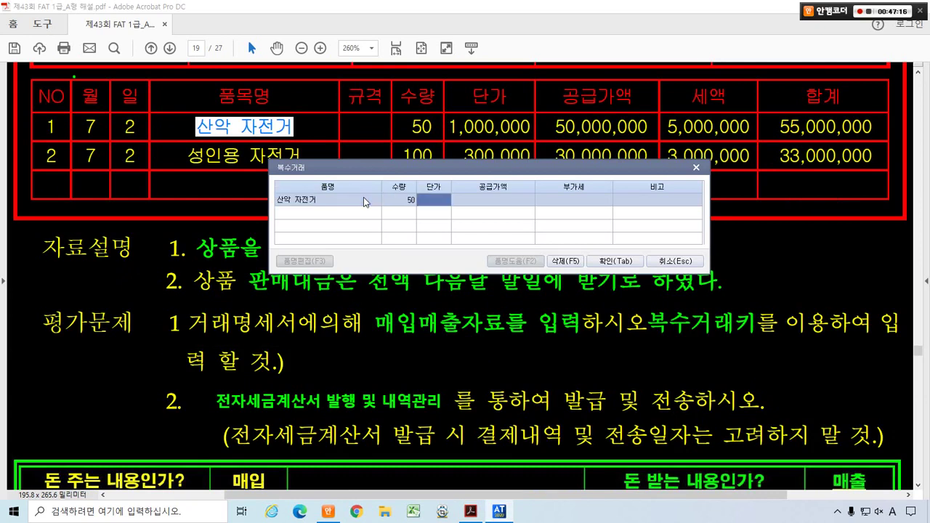
text(1000)
key(Return)
key(Return)
key(Return)
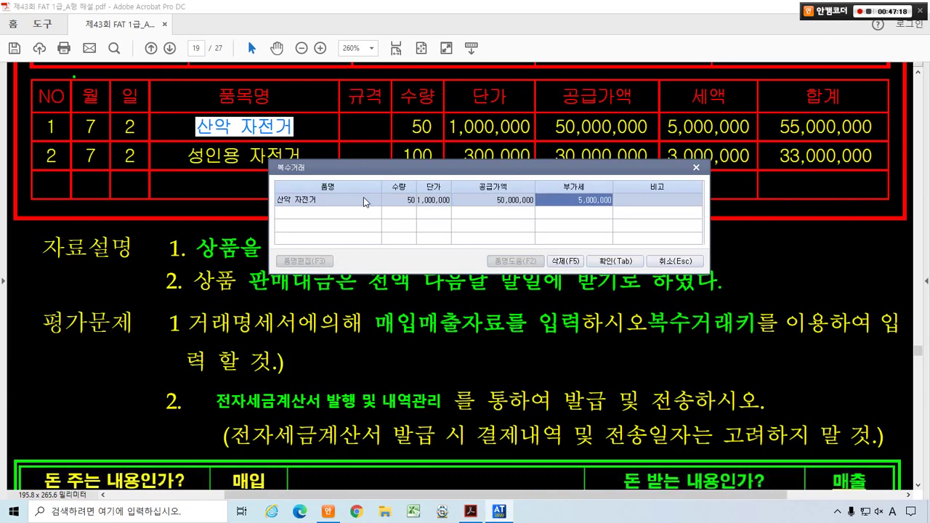
key(Return)
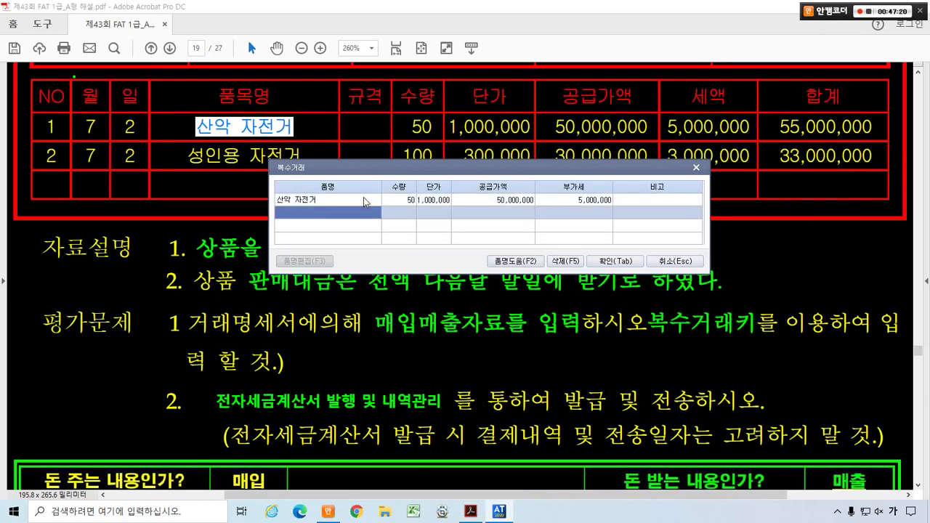
- Add the second item 성인용 자전거, quantity 100 at 300,000, and confirm both lines
drag(187, 155, 301, 155)
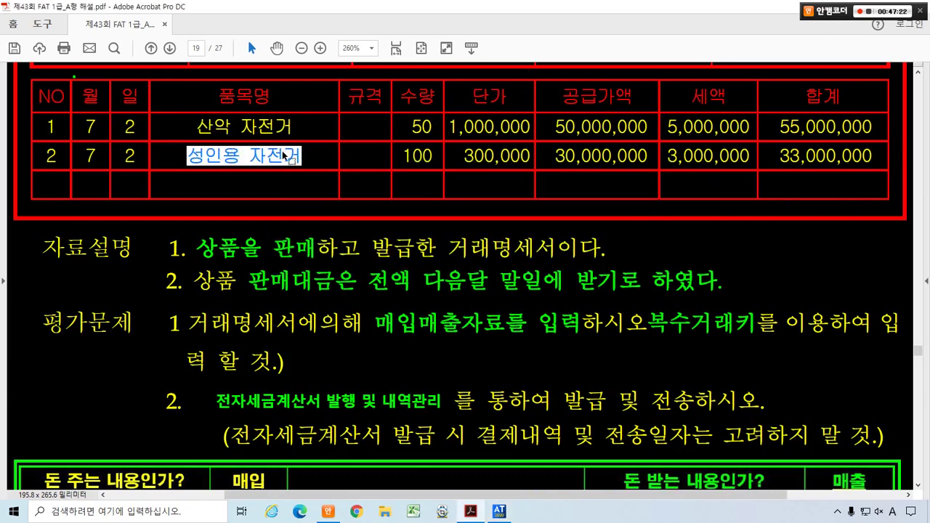
key(ctrl+c)
key(alt+Tab)
key(ctrl+v)
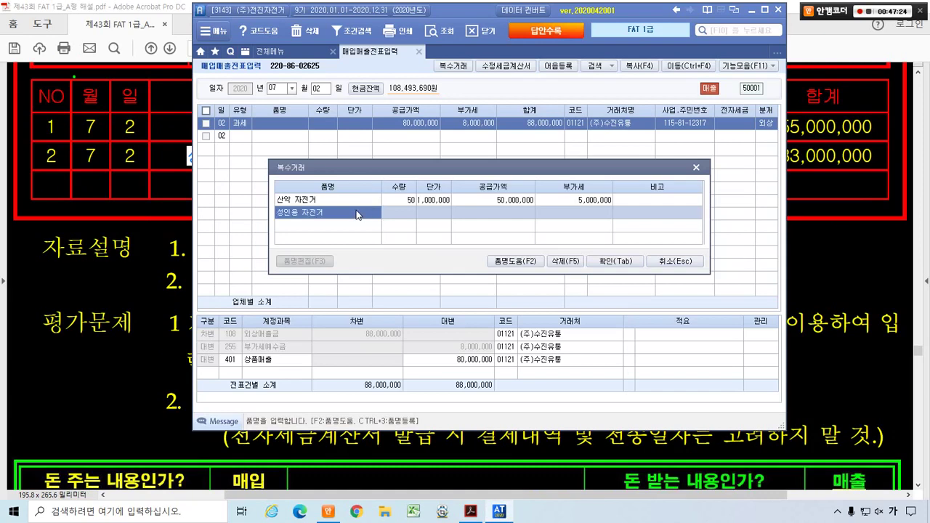
key(Return)
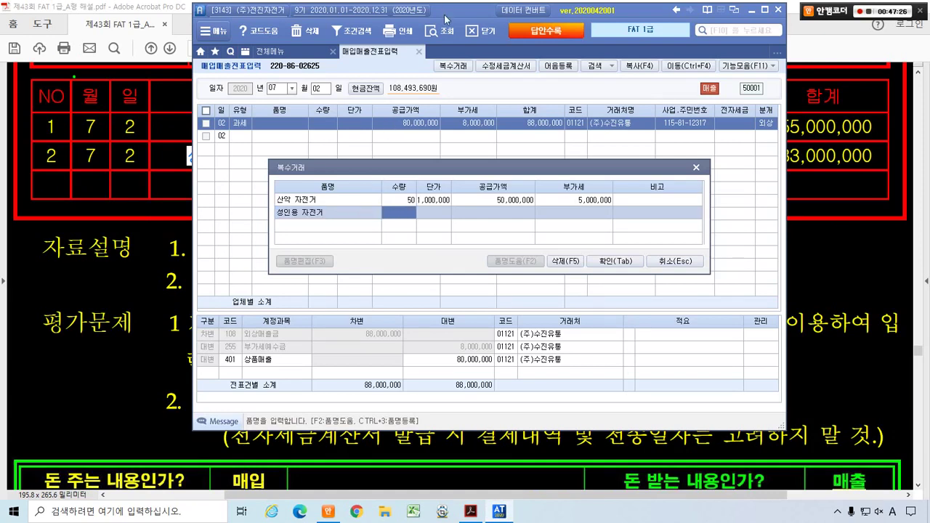
drag(272, 167, 427, 172)
key(alt+Tab)
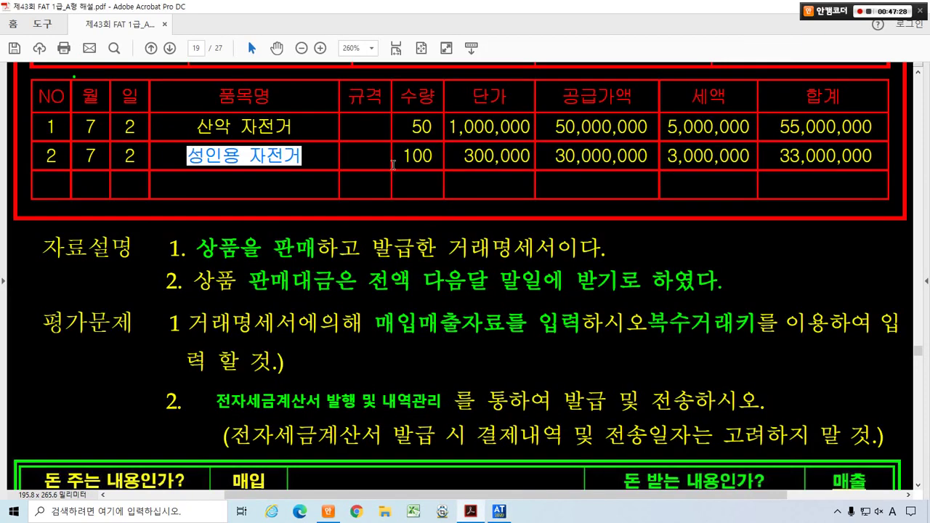
key(alt+Tab)
text(100)
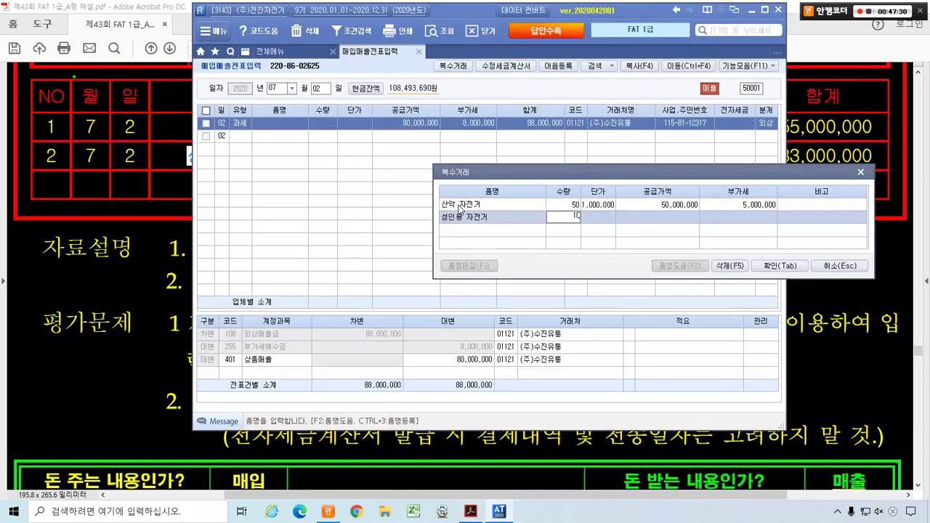
key(Return)
text(5)
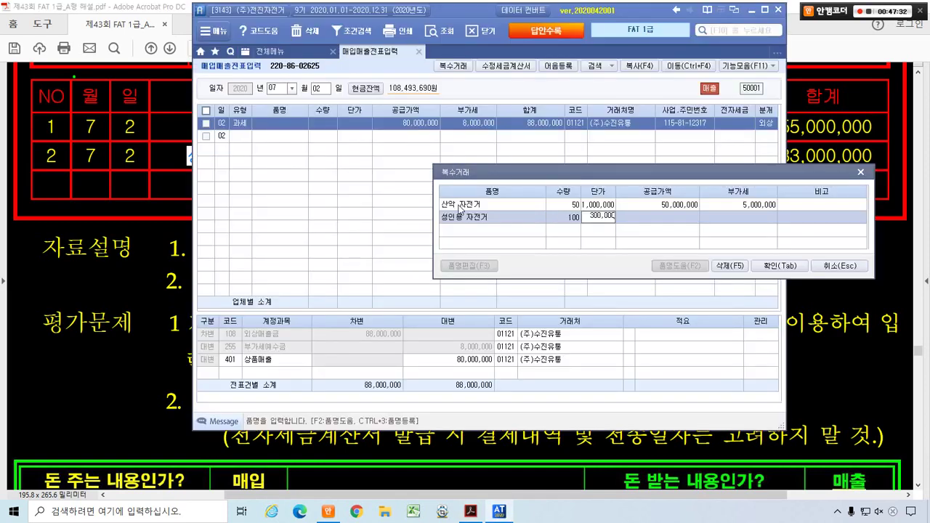
key(Return)
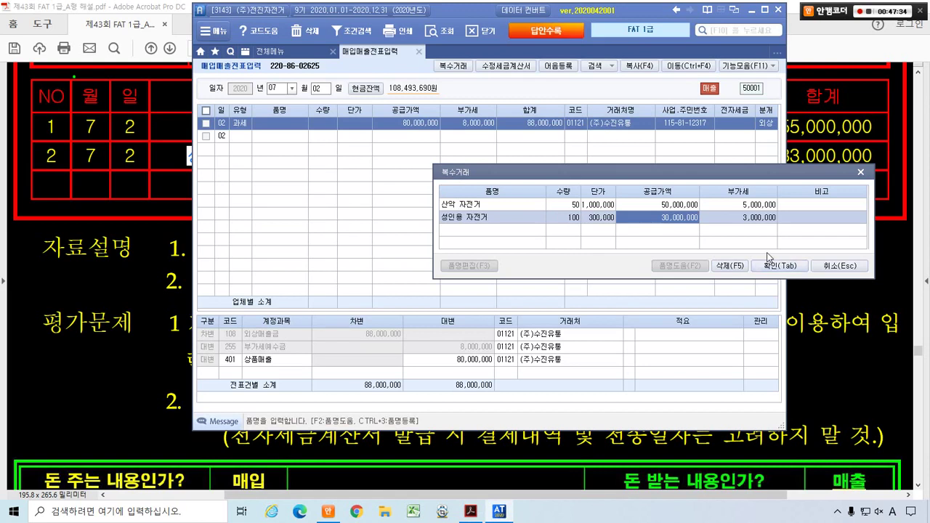
key(Return)
key(Return)
key(Return)
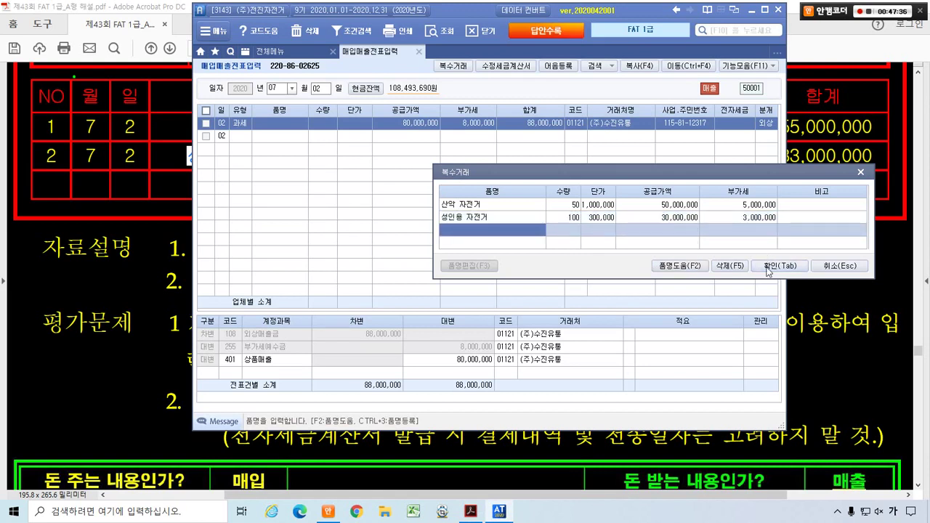
click(768, 263)
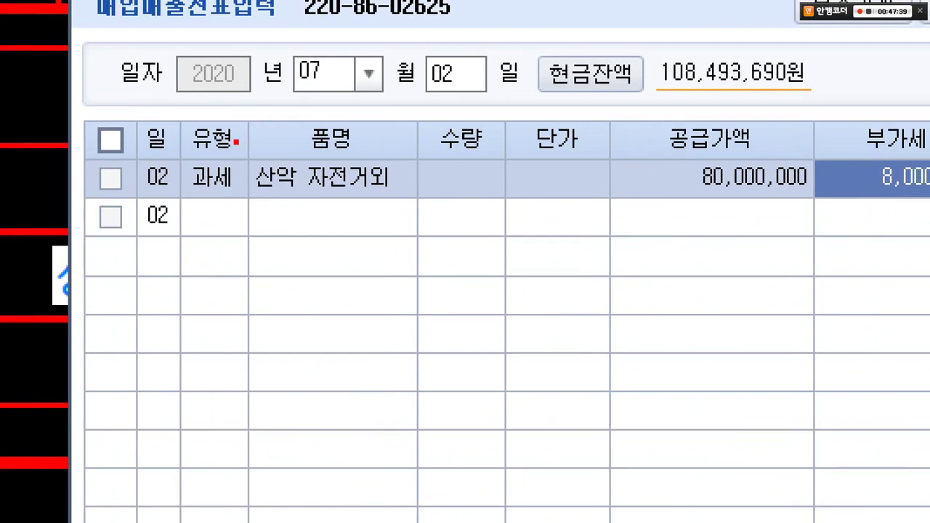
drag(246, 111, 267, 121)
drag(295, 166, 413, 210)
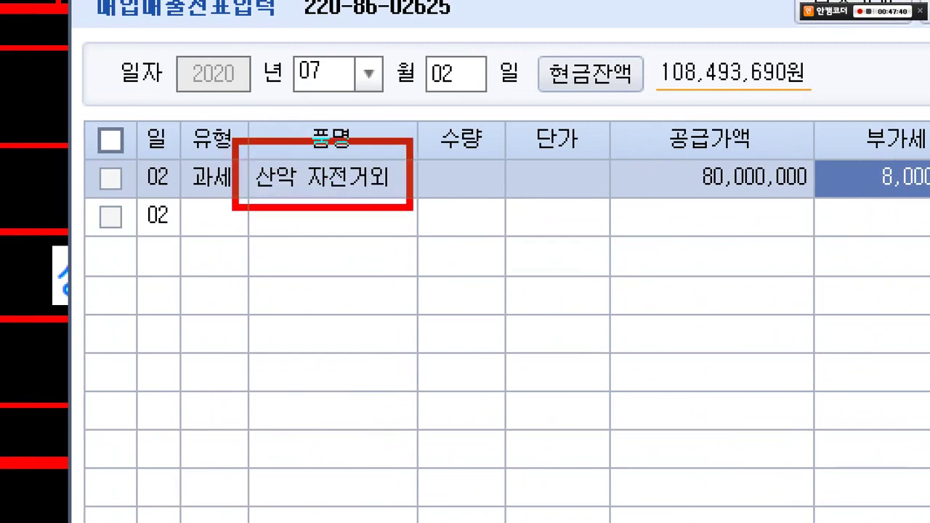
mouse_move(376, 138)
mouse_down()
mouse_move(391, 174)
mouse_move(415, 142)
mouse_up()
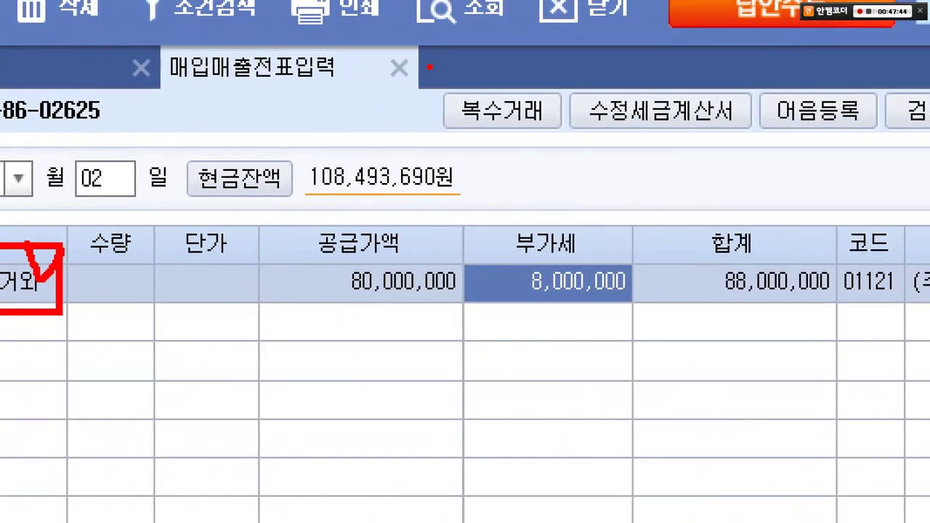
mouse_move(430, 67)
mouse_down()
mouse_move(519, 103)
mouse_move(568, 144)
mouse_up()
mouse_move(517, 95)
mouse_down()
mouse_move(530, 124)
mouse_move(542, 76)
mouse_up()
drag(28, 290, 441, 109)
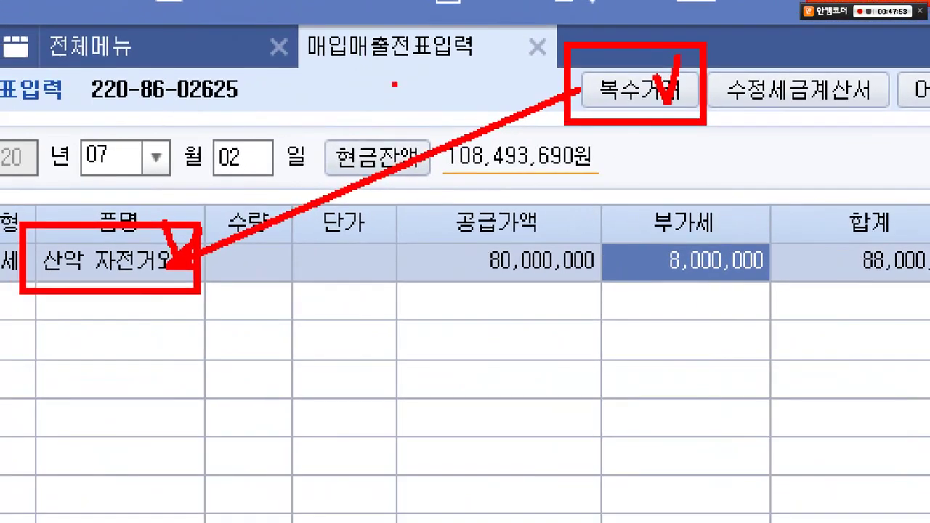
drag(336, 175, 283, 237)
drag(281, 194, 333, 256)
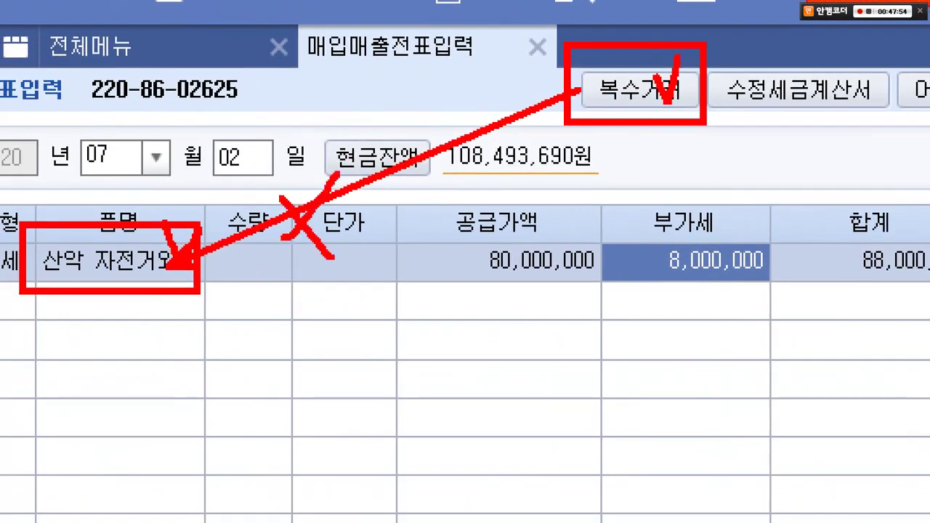
mouse_move(408, 231)
mouse_down()
mouse_move(704, 294)
mouse_move(773, 231)
mouse_move(407, 269)
mouse_up()
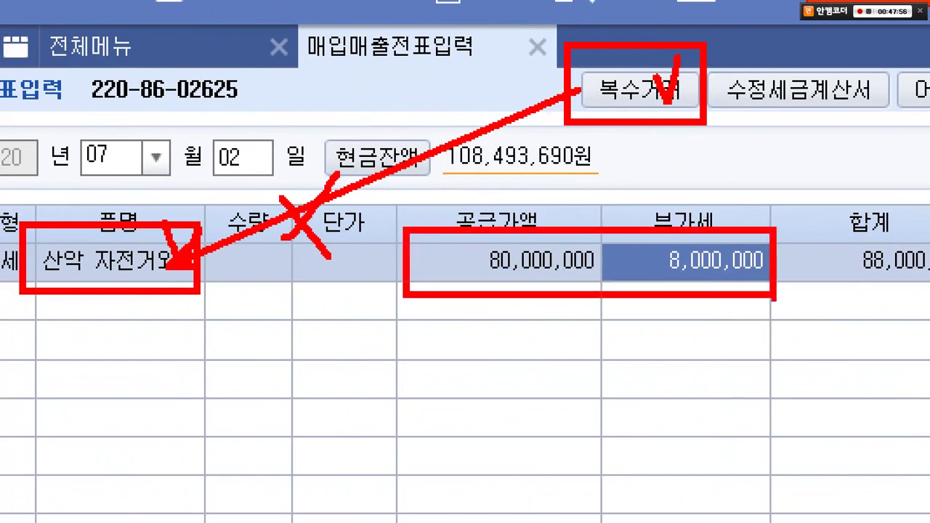
drag(40, 209, 104, 210)
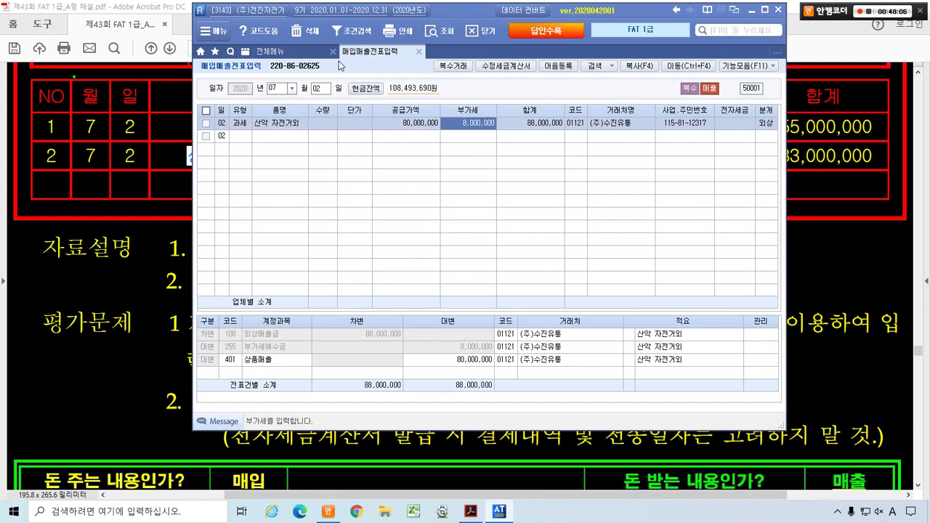
- Open 전자세금계산서 발행 및 내역관리 from 전체메뉴 for the period 07/02 to 07/02
click(274, 51)
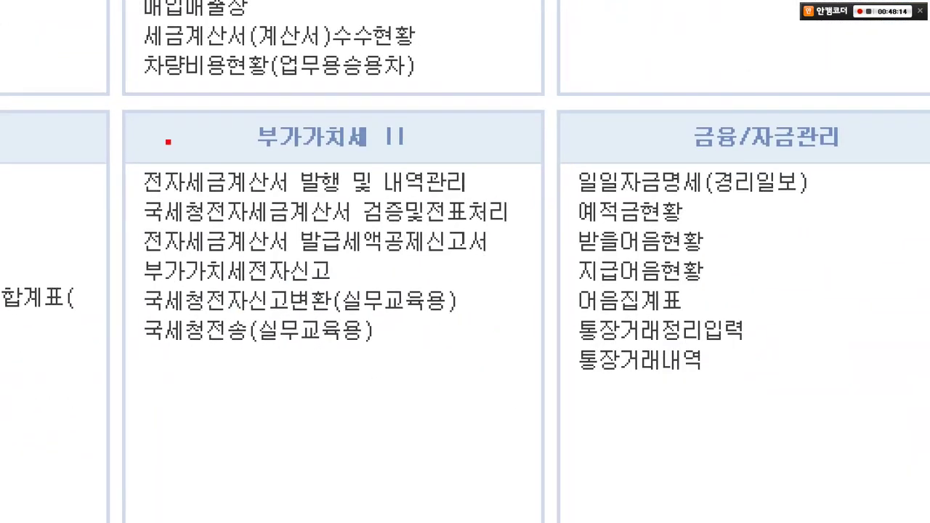
mouse_move(120, 142)
mouse_down()
mouse_move(429, 197)
mouse_move(490, 197)
mouse_up()
drag(476, 144, 533, 117)
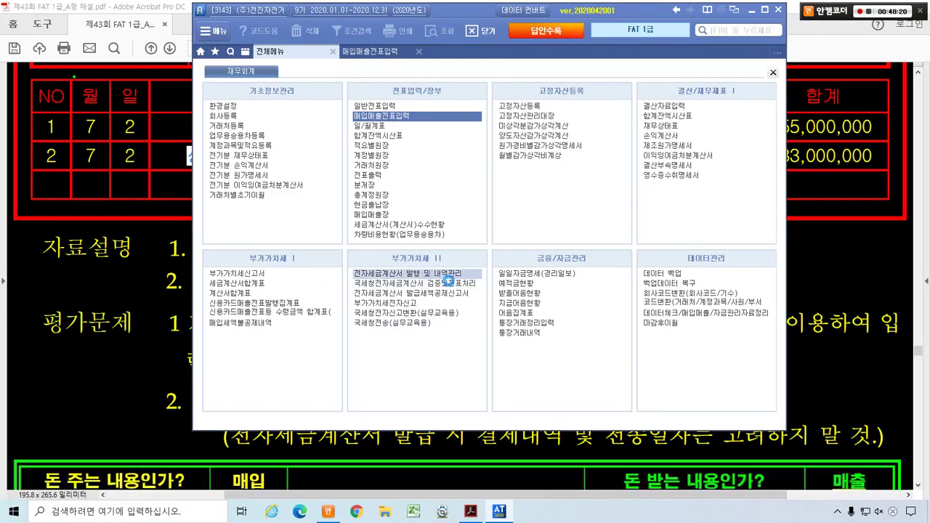
click(446, 275)
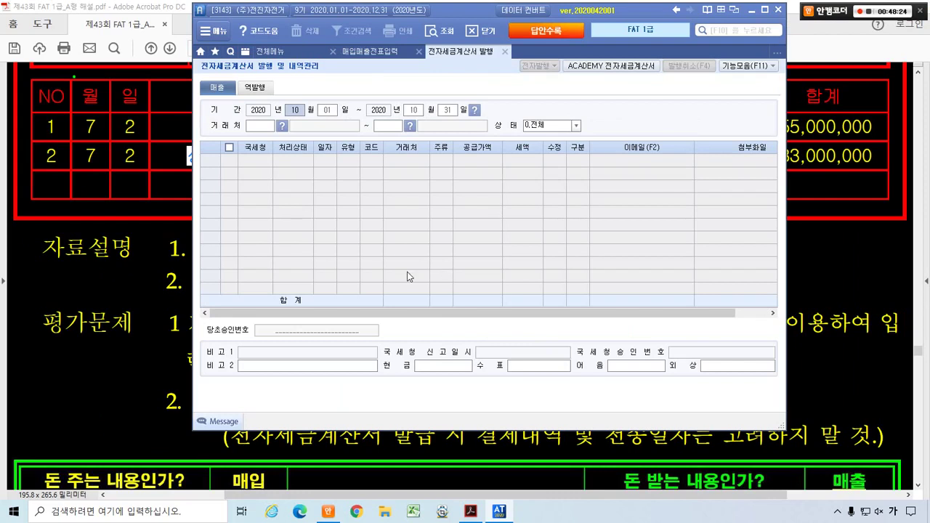
text(07020702)
key(Return)
key(Return)
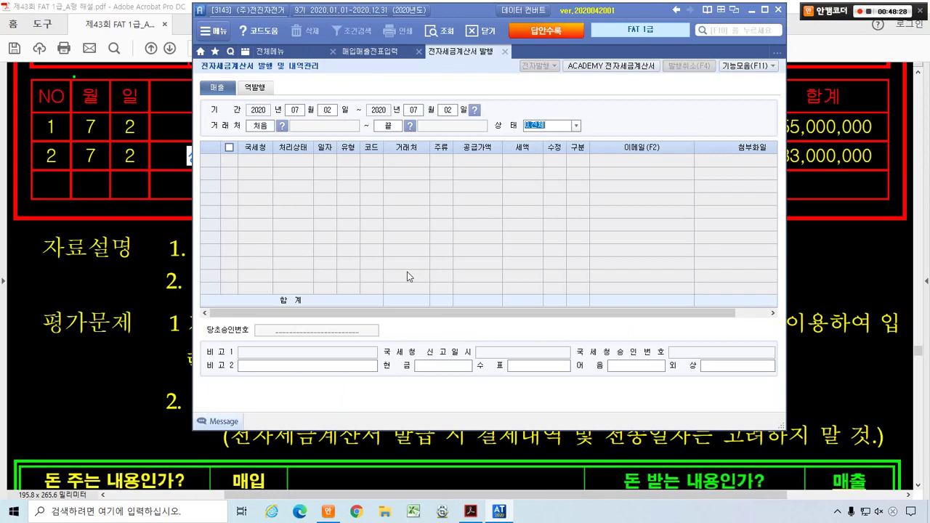
key(Return)
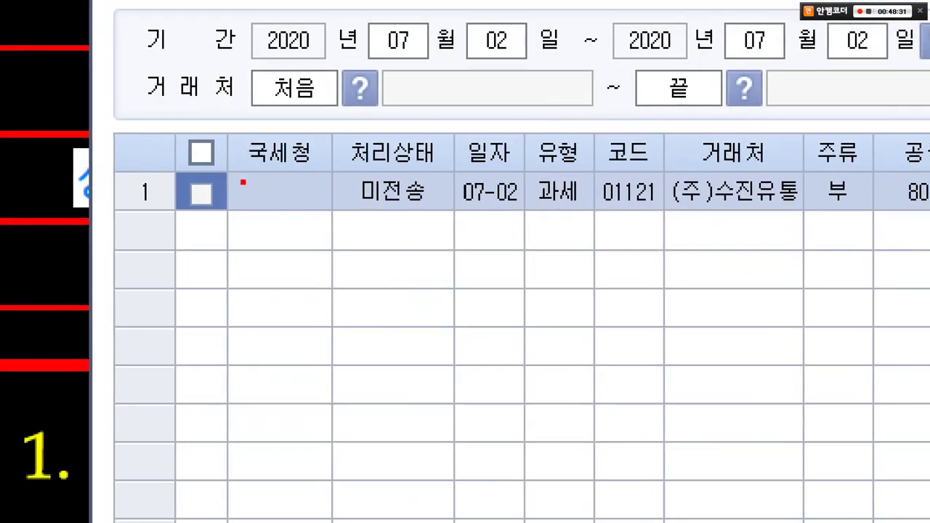
- Select the 07/02 (주)수진유통 invoice, 전자발행 it, log in, and issue it with 발행
drag(243, 165, 239, 170)
mouse_move(234, 220)
mouse_down()
mouse_move(179, 170)
mouse_move(233, 195)
mouse_up()
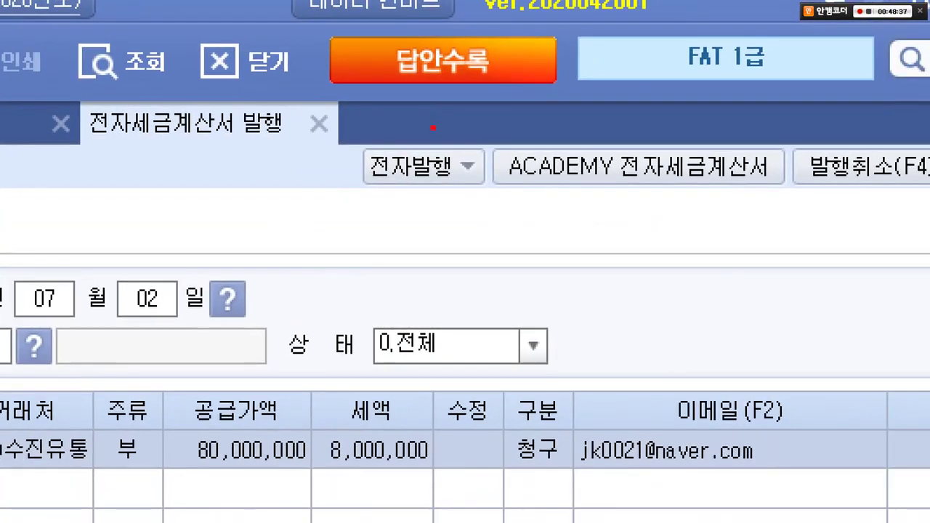
drag(335, 131, 498, 217)
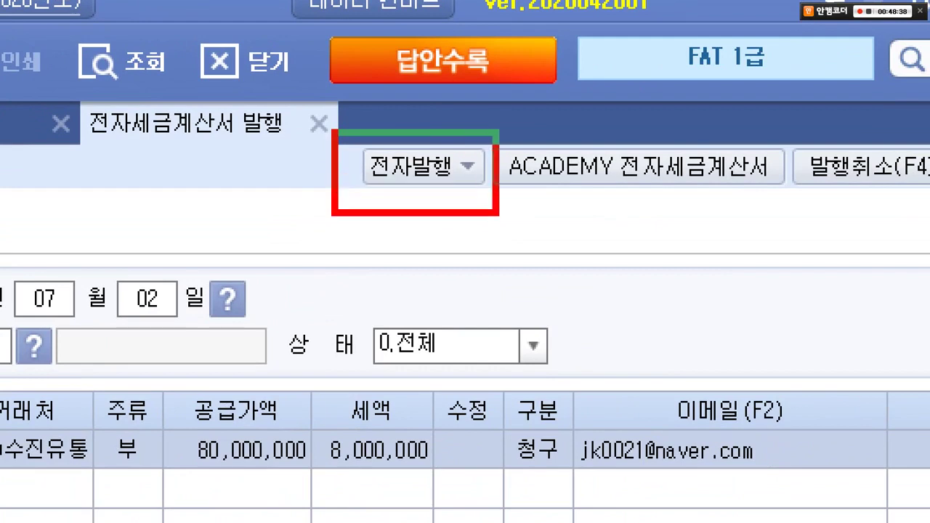
drag(414, 153, 384, 212)
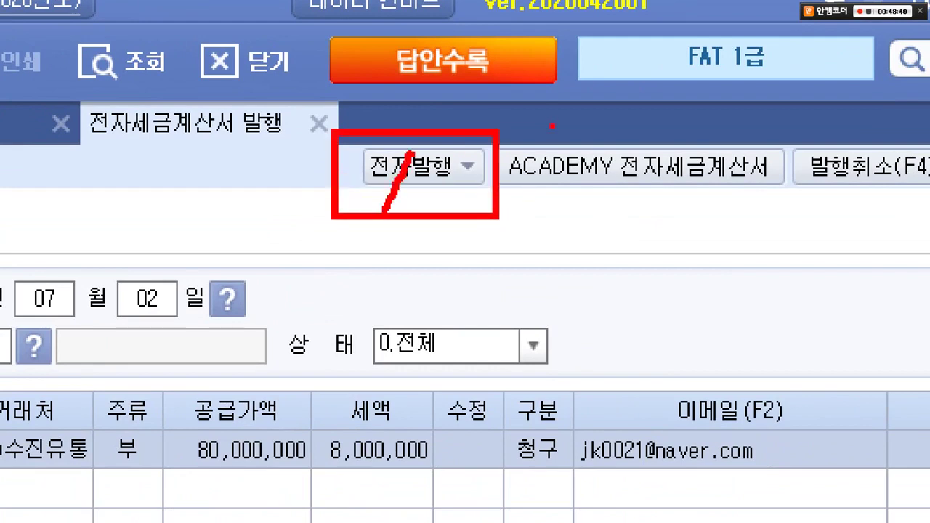
drag(519, 127, 806, 216)
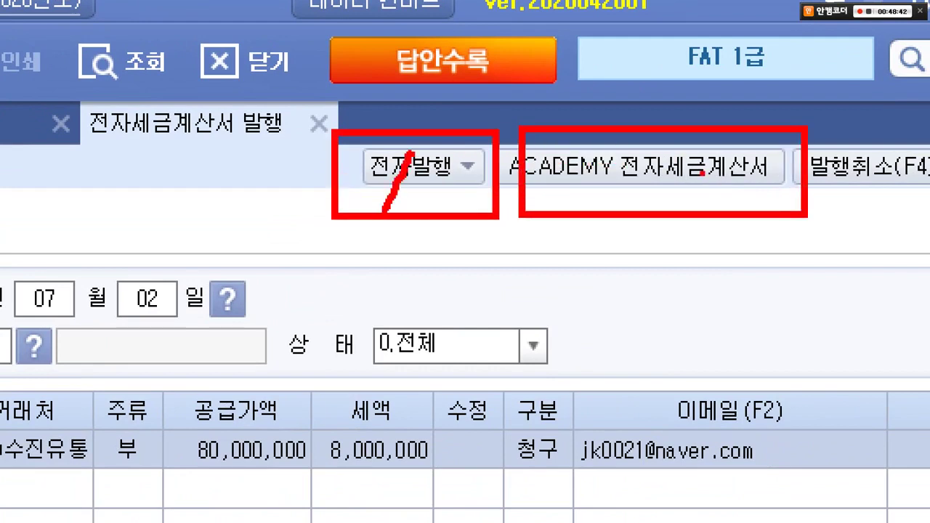
mouse_move(685, 166)
mouse_down()
mouse_move(708, 137)
mouse_move(690, 193)
mouse_move(754, 174)
mouse_up()
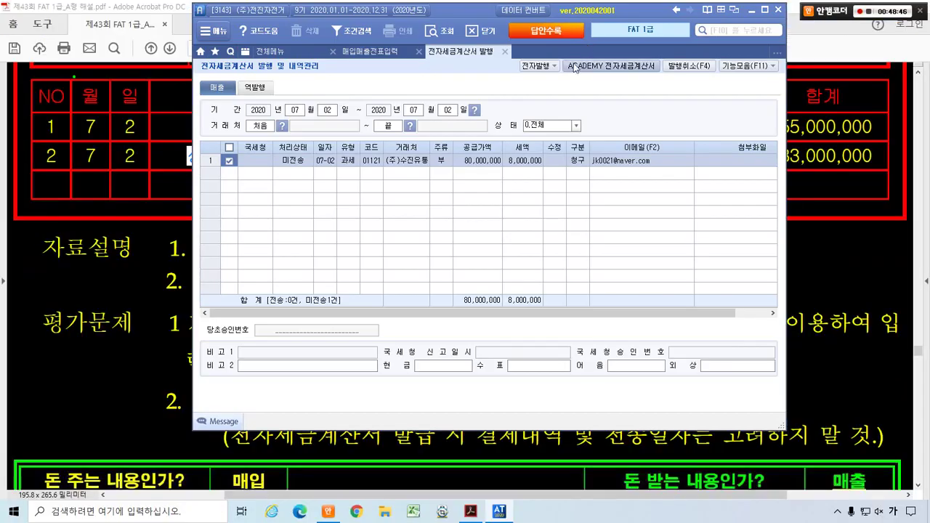
click(389, 161)
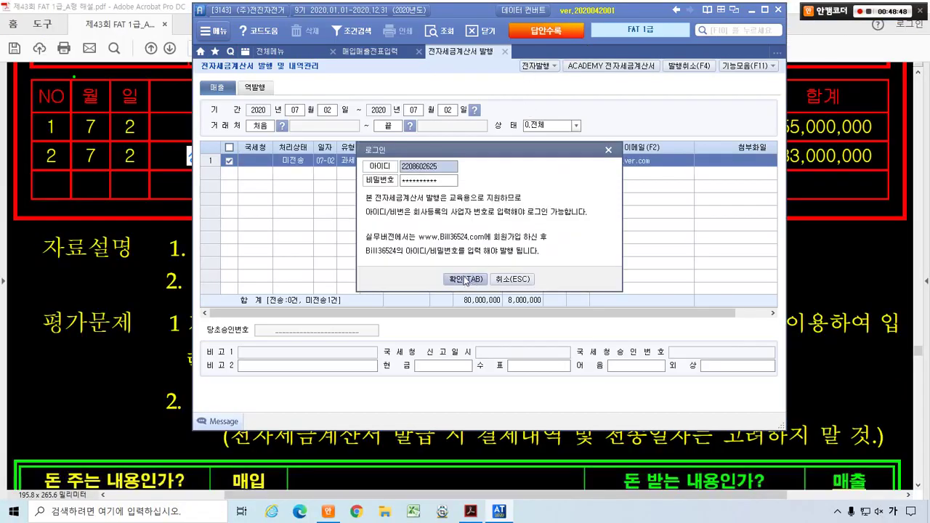
click(465, 279)
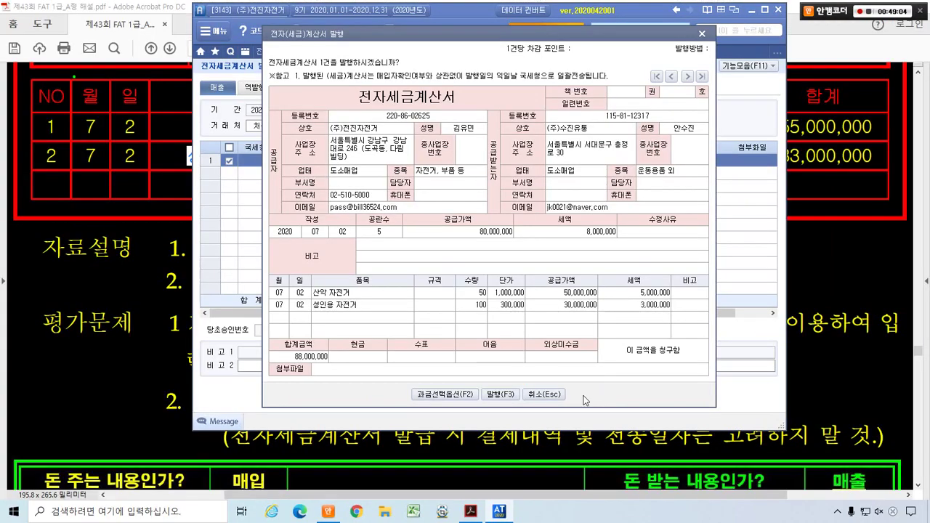
click(500, 394)
key(Return)
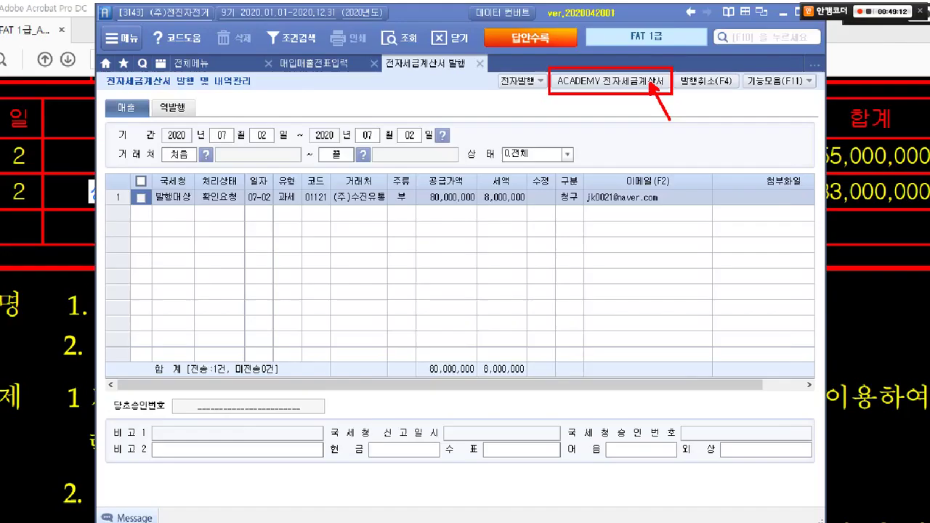
- Log into ACADEMY 전자세금계산서 and look up the 2020-07-02 (주)수진유통 invoice, still 미전송
click(639, 82)
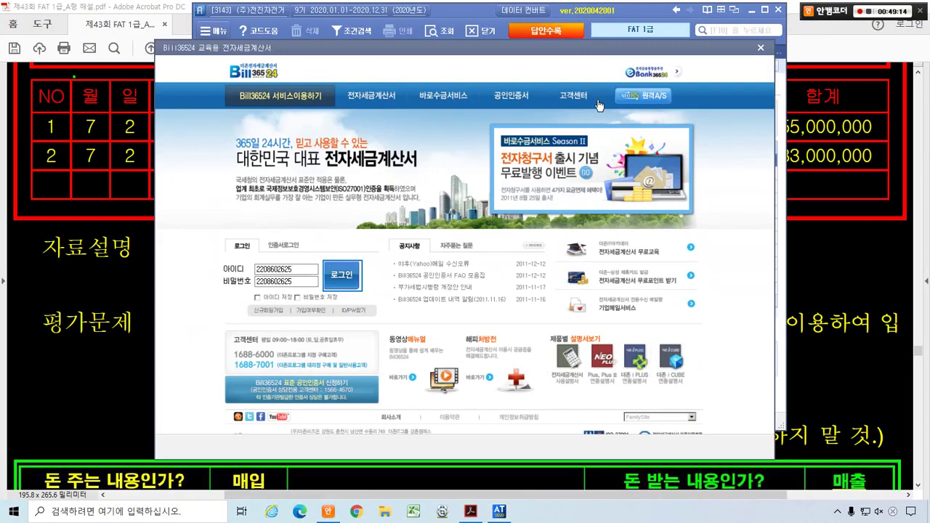
click(344, 274)
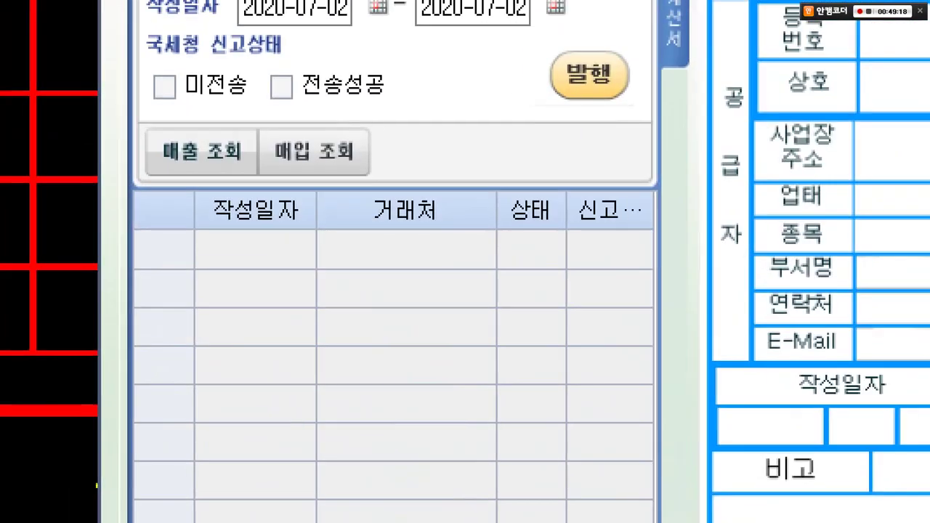
drag(206, 126, 270, 186)
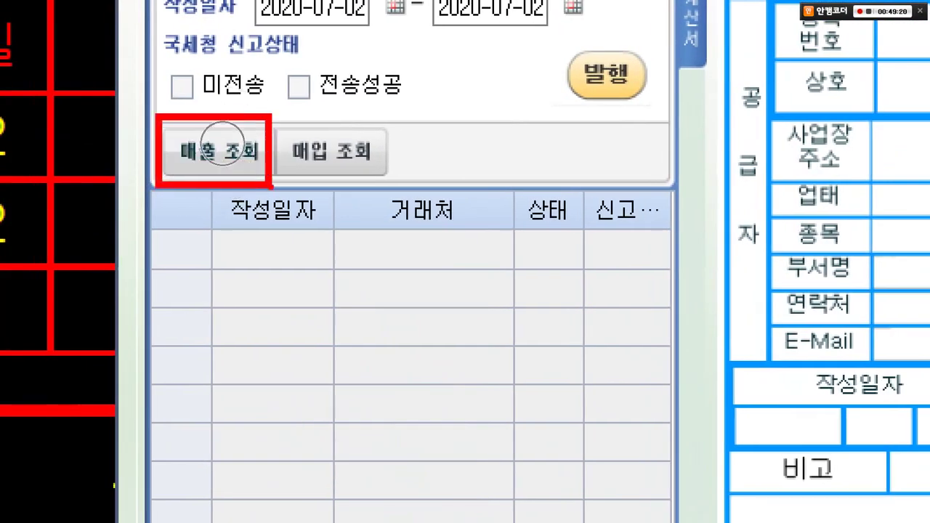
key(Escape)
click(212, 133)
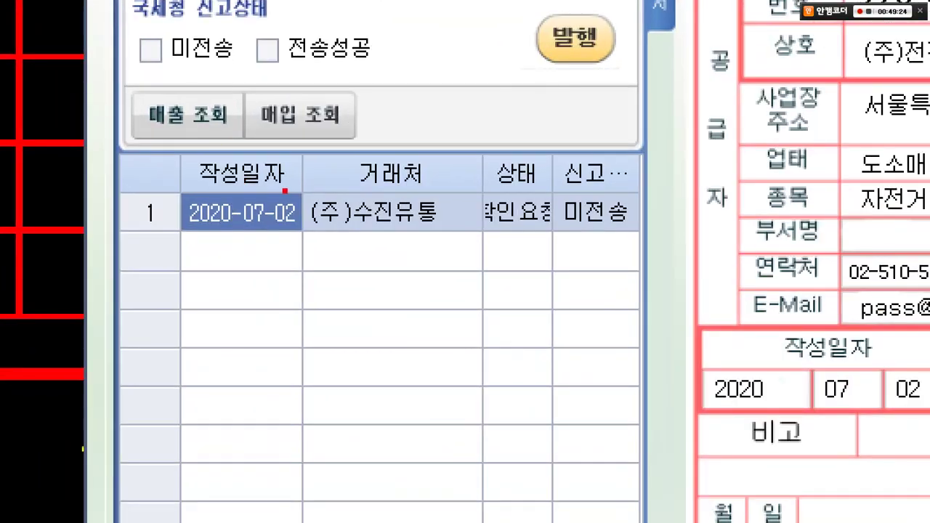
drag(284, 191, 452, 241)
mouse_move(336, 252)
mouse_down()
mouse_move(194, 229)
mouse_move(298, 240)
mouse_up()
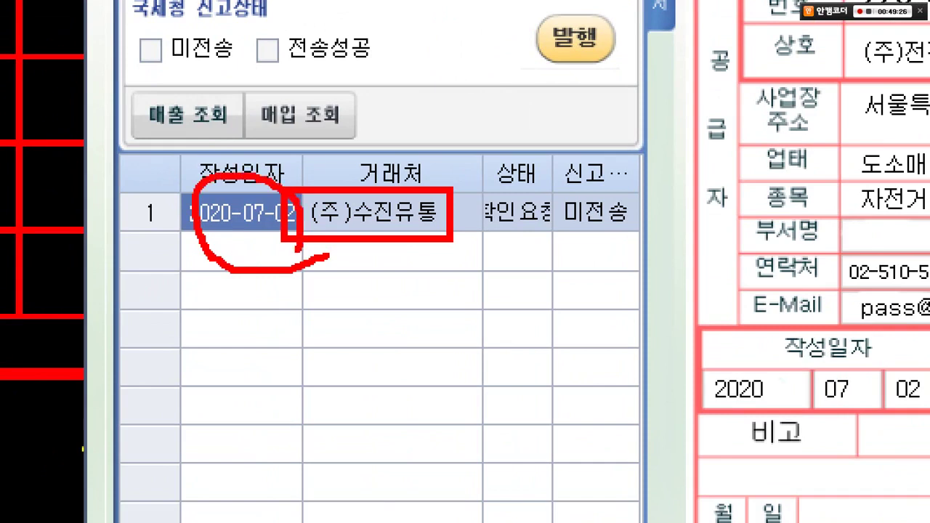
mouse_move(615, 240)
mouse_down()
mouse_move(546, 225)
mouse_move(639, 206)
mouse_move(634, 229)
mouse_up()
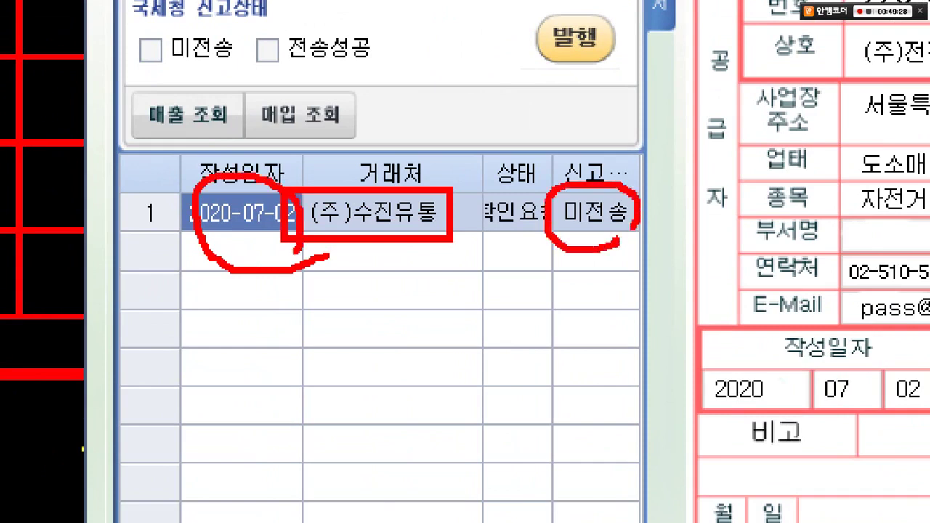
key(Escape)
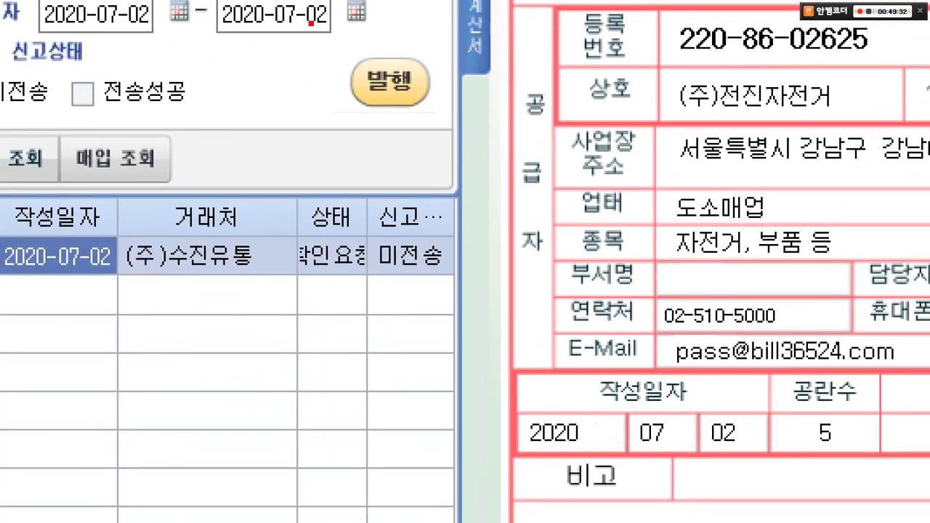
- Transmit the invoice, acknowledge the completion message, and close the ACADEMY window
drag(310, 23, 471, 119)
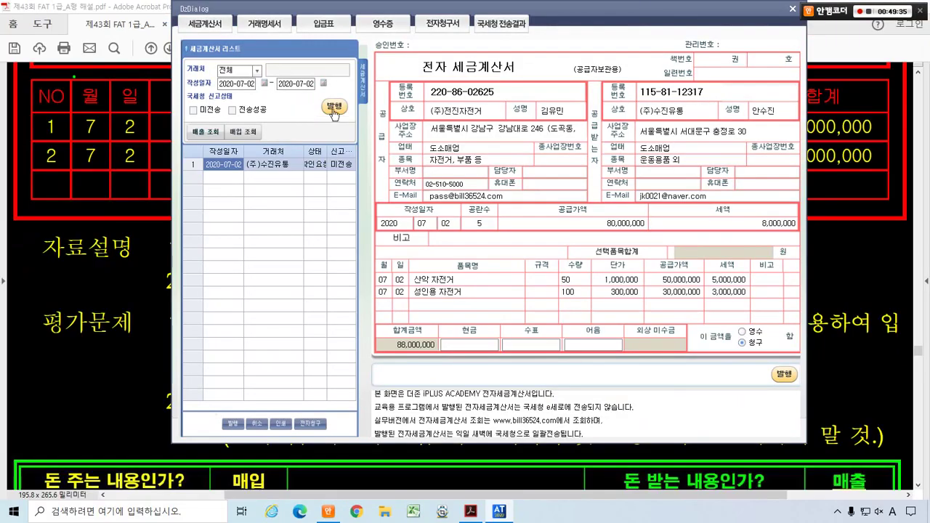
click(395, 83)
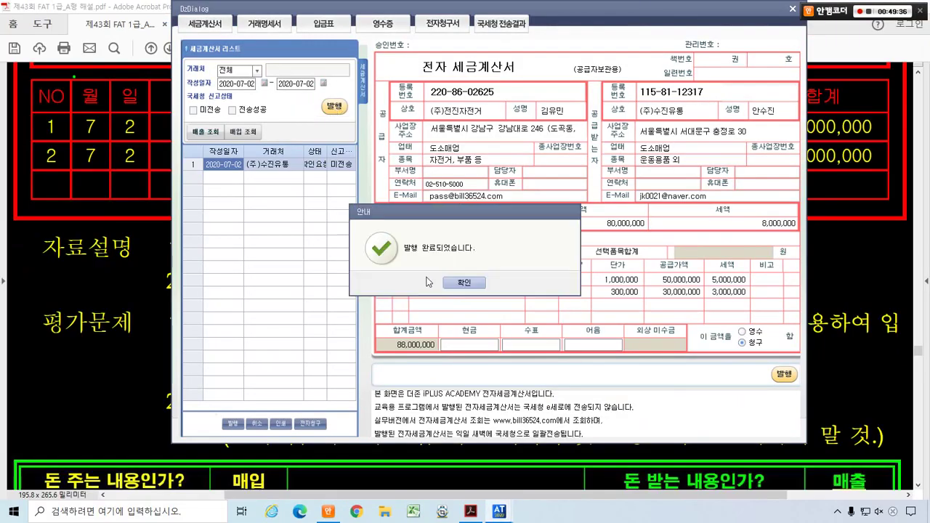
click(466, 283)
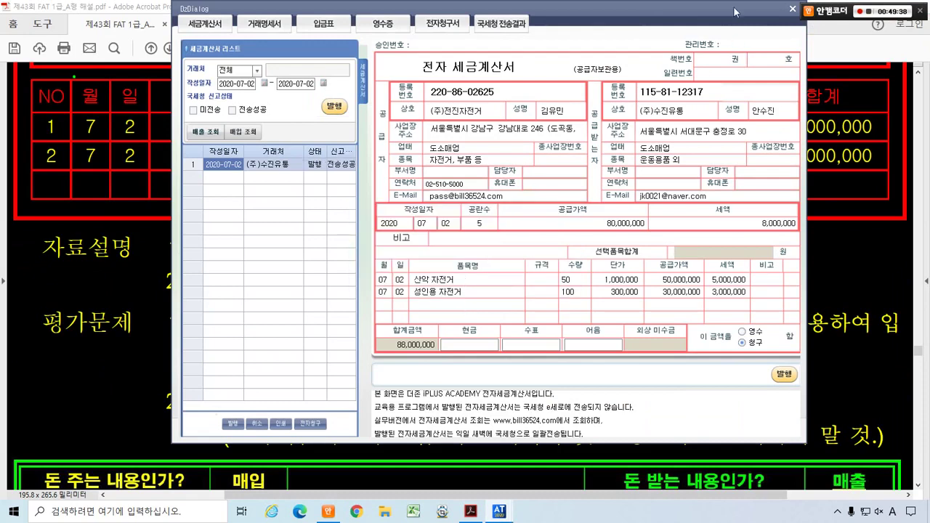
drag(733, 6, 696, 33)
click(752, 38)
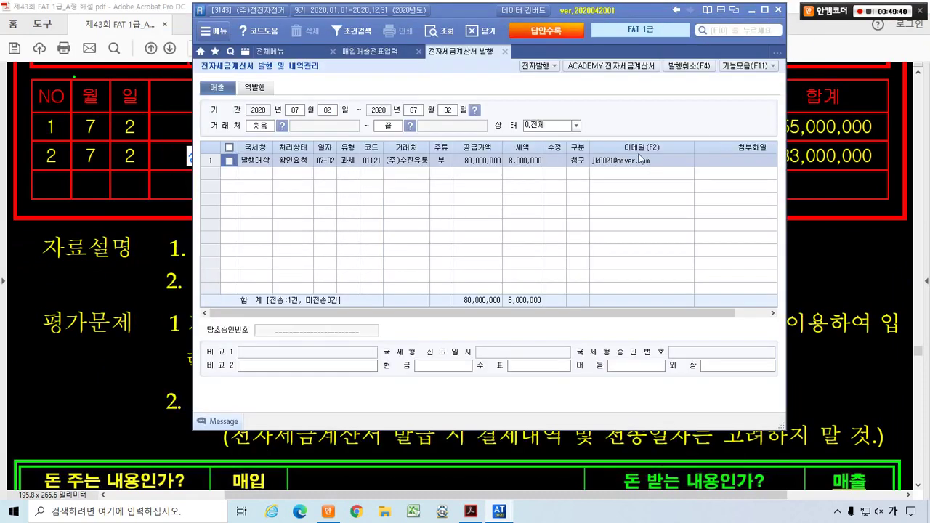
- Reload day 02 in 매입매출전표입력 and confirm the sale's 전자세금 column reads 전자발행
click(376, 52)
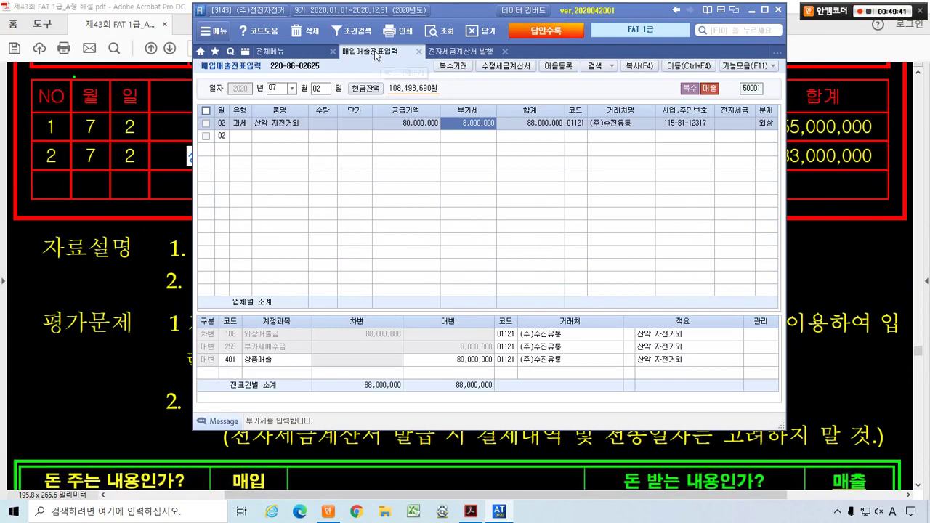
click(316, 88)
text(2)
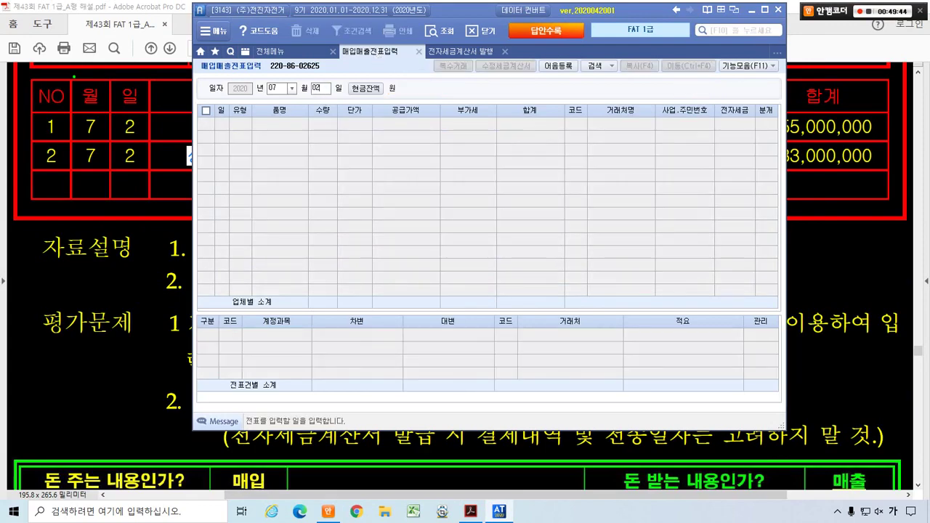
key(Return)
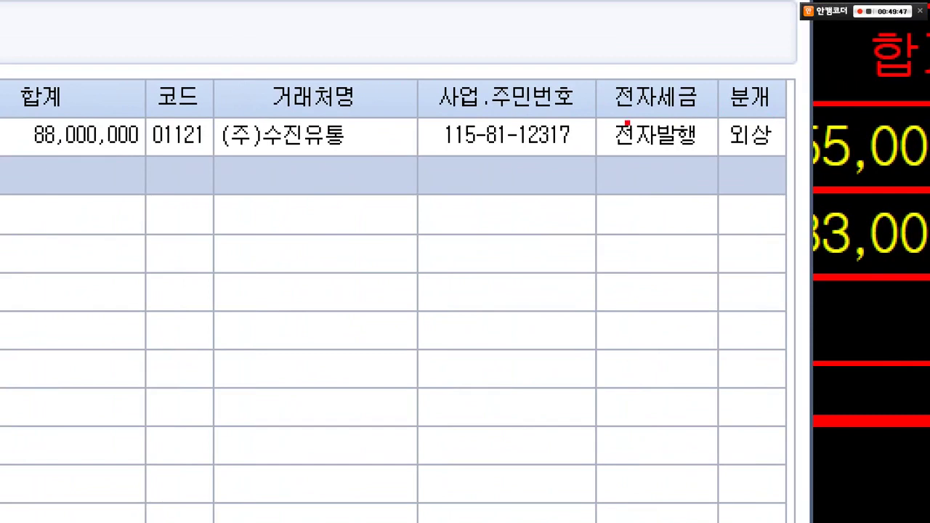
drag(588, 116, 729, 157)
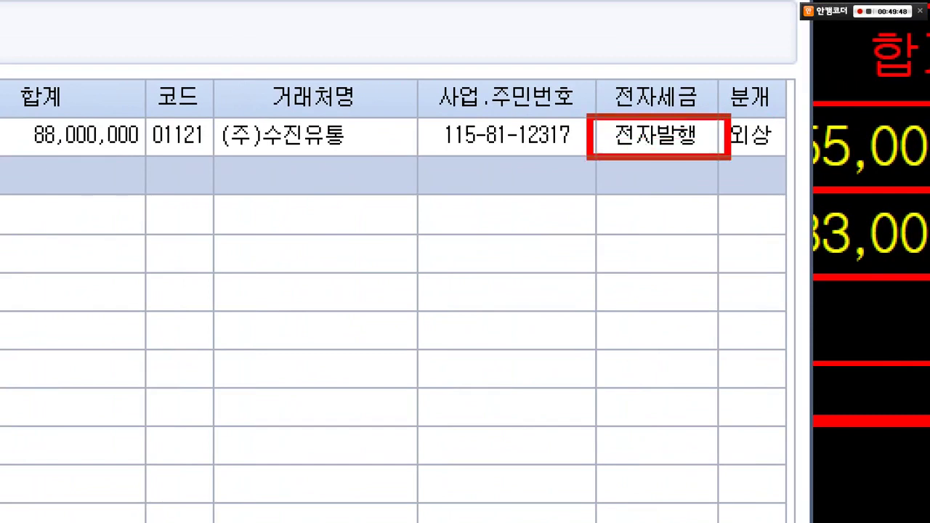
drag(661, 102, 698, 96)
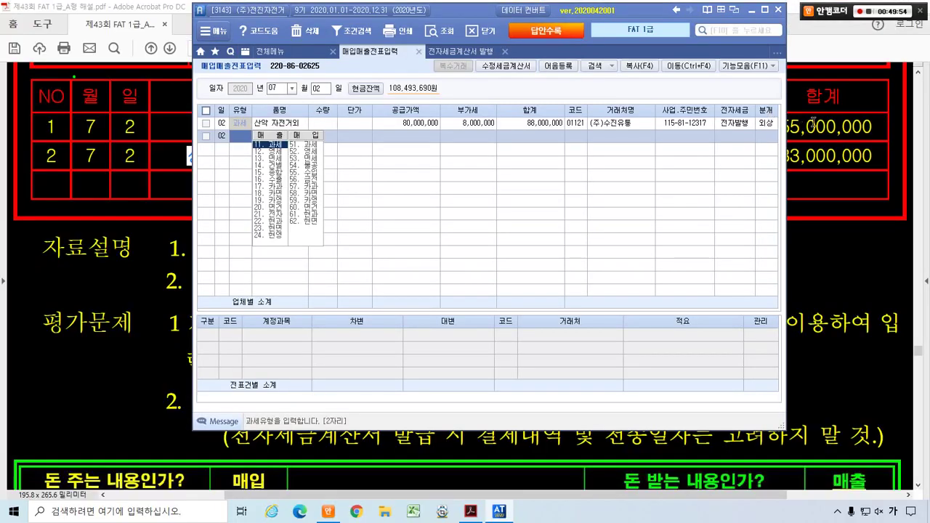
key(Up)
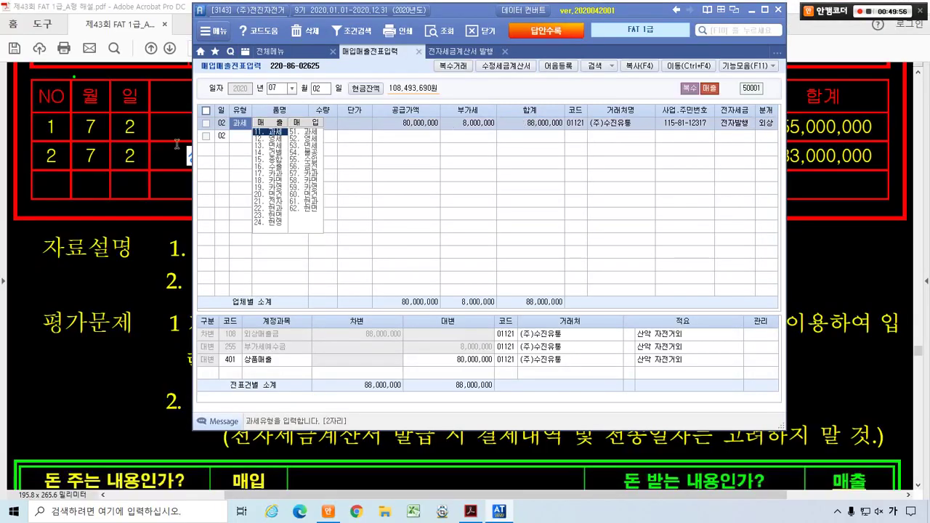
click(117, 273)
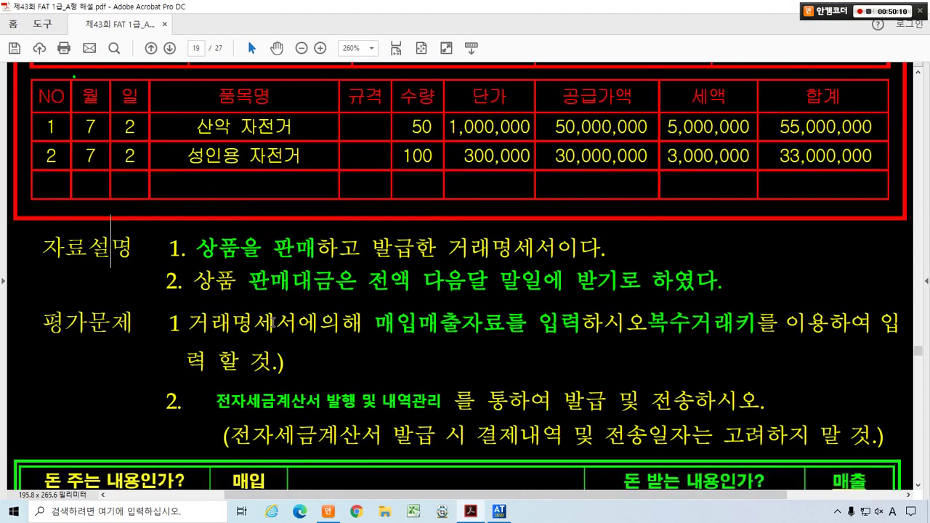
- Reopen 전자세금계산서 발행 from 전체메뉴 and search 2020-10-01 to 10-31, which returns no invoices
key(alt+Tab)
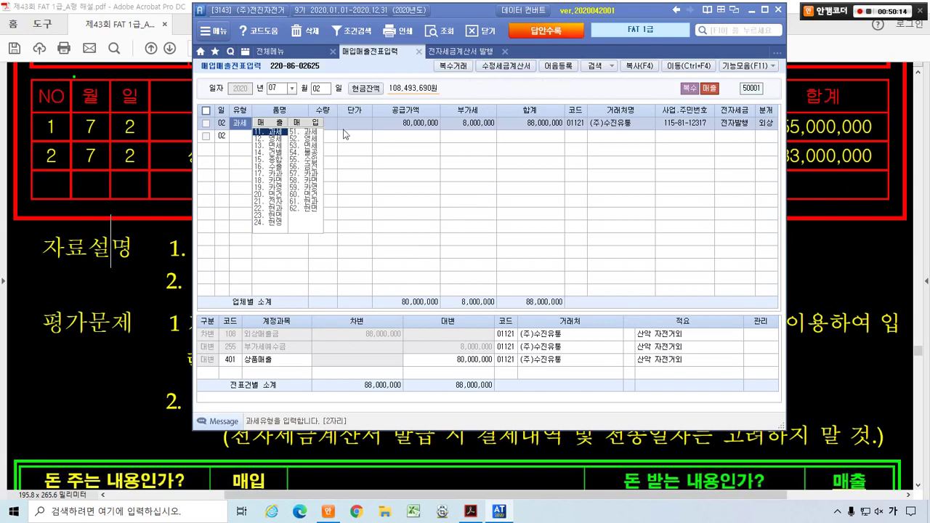
click(396, 122)
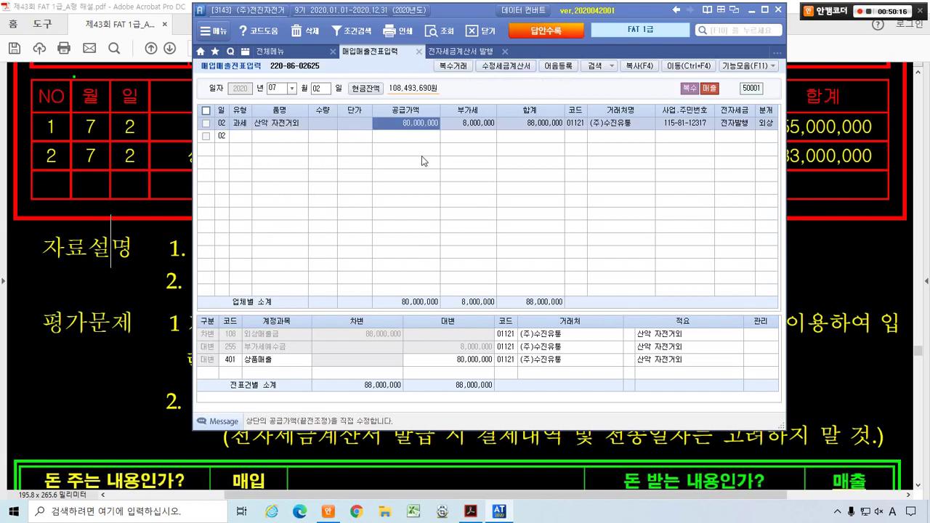
click(461, 51)
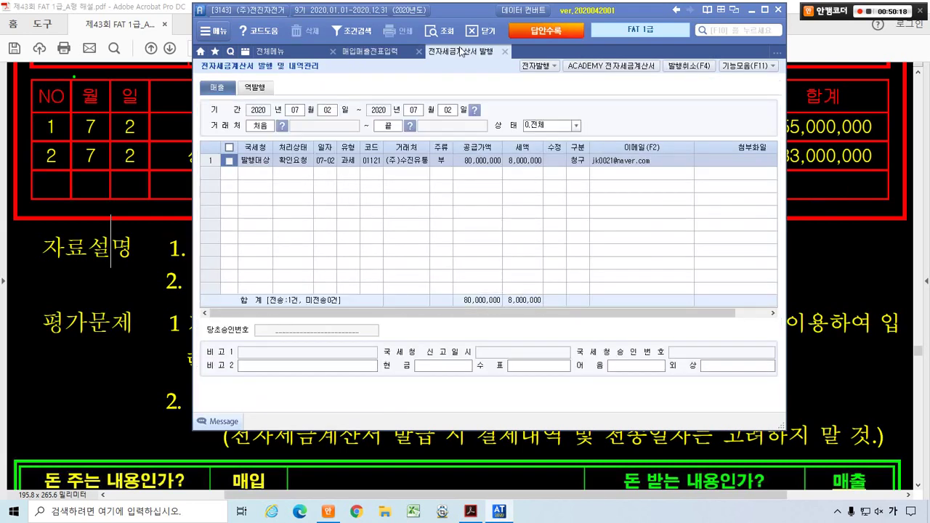
click(504, 51)
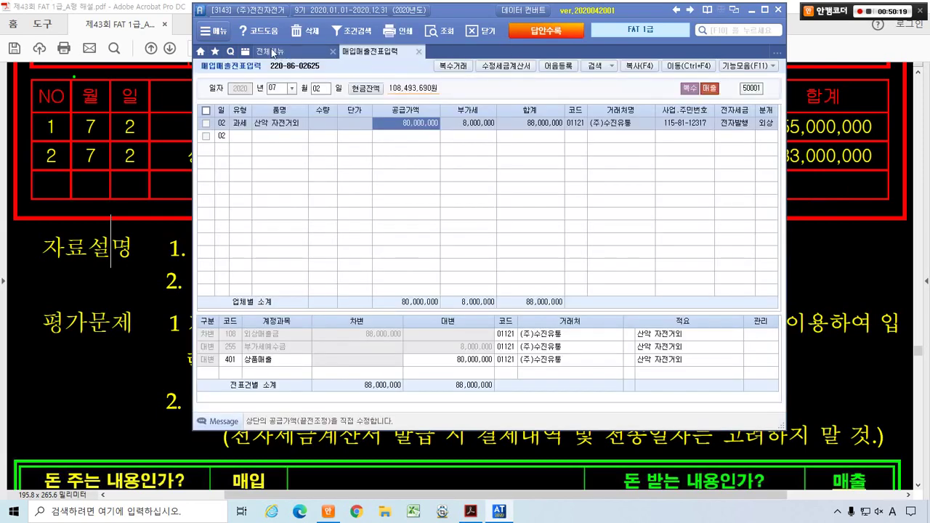
click(273, 52)
click(401, 277)
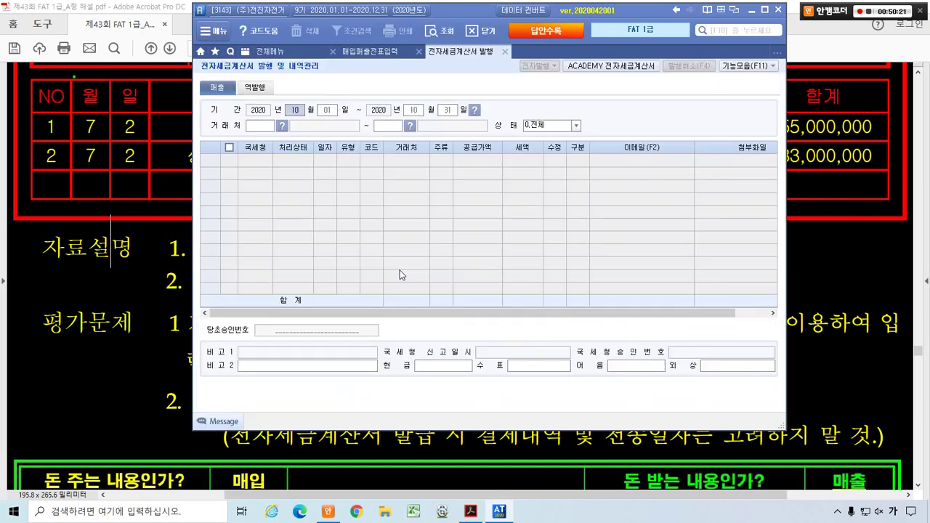
key(Return)
key(Return)
key(Return)
key(Return)
key(Return)
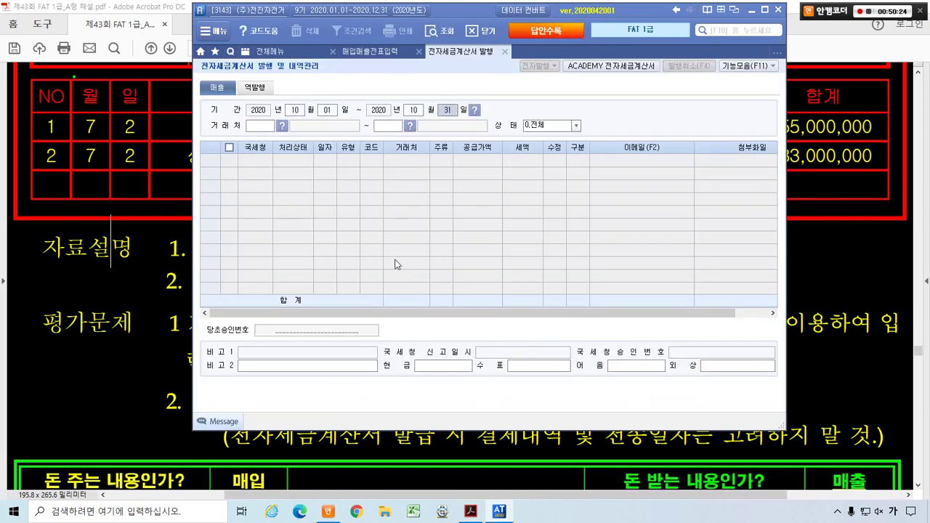
key(Return)
key(Return)
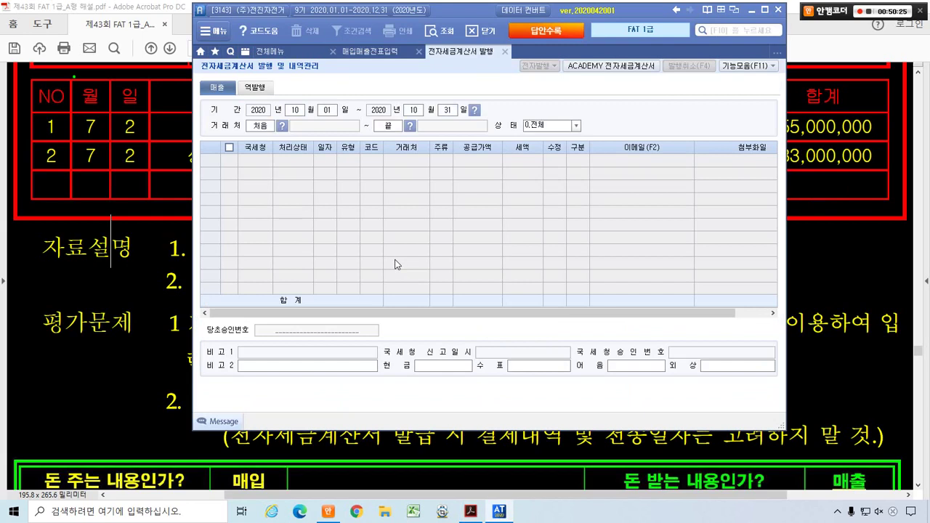
click(458, 289)
- Bring the problem PDF's page 19 back in front of Smart A
click(137, 286)
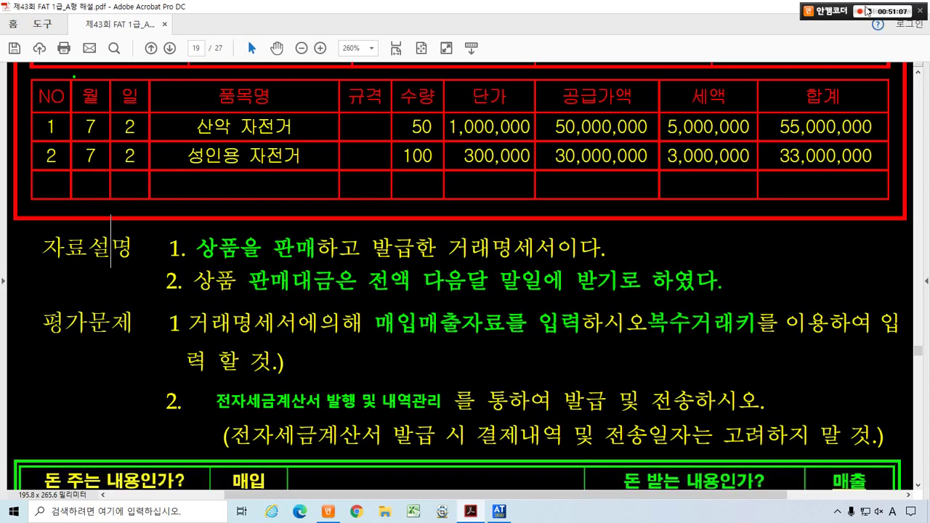
- On page 20, mark the 매출거래 heading, the 전자계산서 title and the supplier name
scroll(500, 277, down, 5)
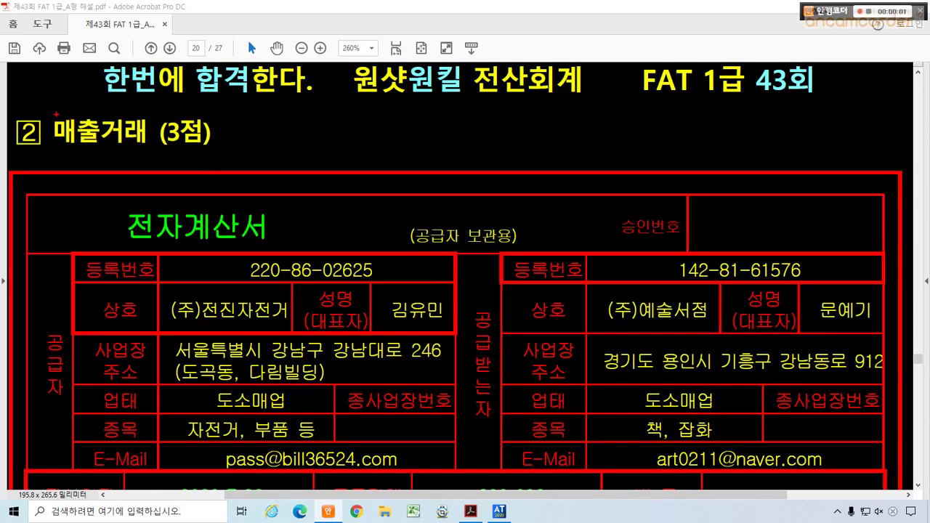
drag(47, 115, 178, 143)
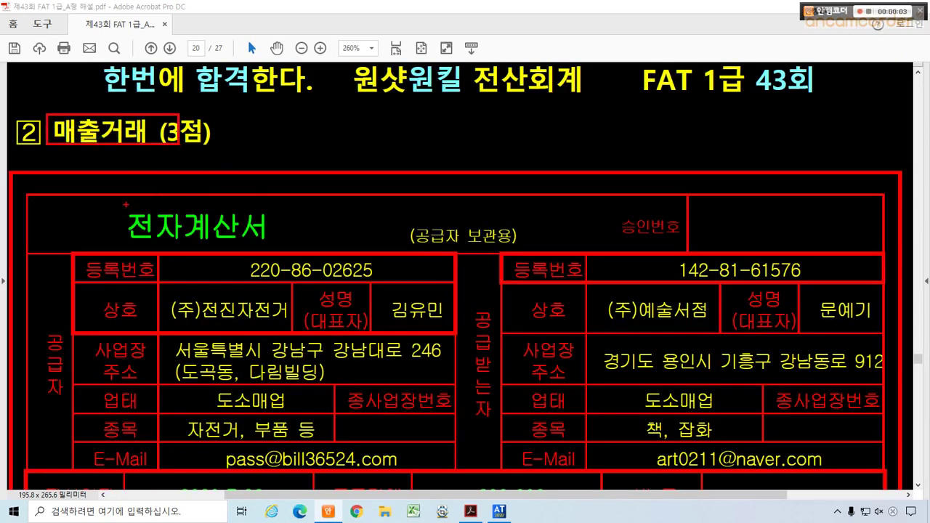
drag(120, 206, 277, 247)
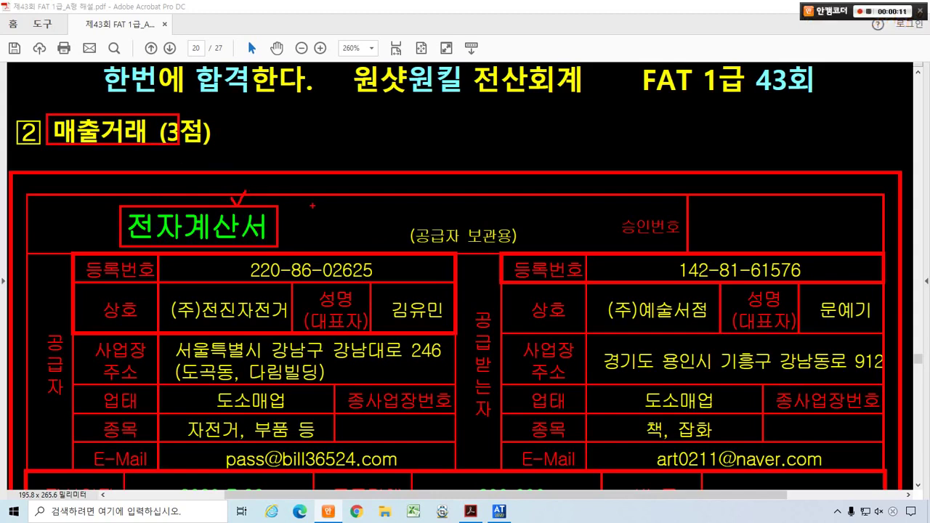
mouse_move(234, 180)
mouse_down()
mouse_move(218, 188)
mouse_move(233, 194)
mouse_move(213, 165)
mouse_up()
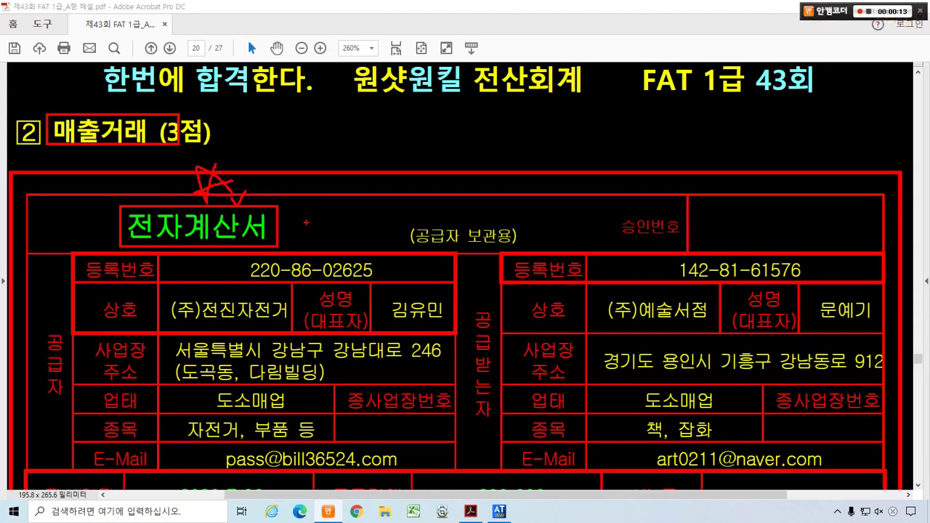
mouse_move(266, 323)
mouse_down()
mouse_move(221, 328)
mouse_move(188, 289)
mouse_move(254, 320)
mouse_up()
mouse_move(641, 327)
mouse_down()
mouse_move(615, 330)
mouse_move(674, 278)
mouse_move(687, 320)
mouse_up()
- Mark the 2020.7.26 date, 800,000 supply value, empty remarks, 건강 잡지 row and 800,000 외상미수금
scroll(492, 275, down, 1)
scroll(492, 275, down, 5)
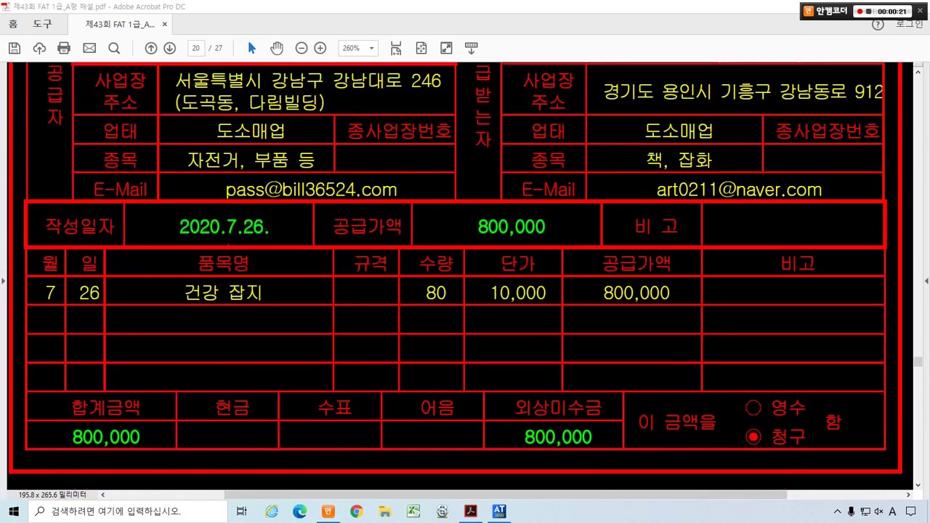
mouse_move(234, 250)
mouse_down()
mouse_move(195, 250)
mouse_move(254, 217)
mouse_move(254, 246)
mouse_up()
drag(477, 245, 515, 233)
drag(609, 210, 859, 240)
mouse_move(829, 210)
mouse_down()
mouse_move(798, 237)
mouse_move(825, 238)
mouse_up()
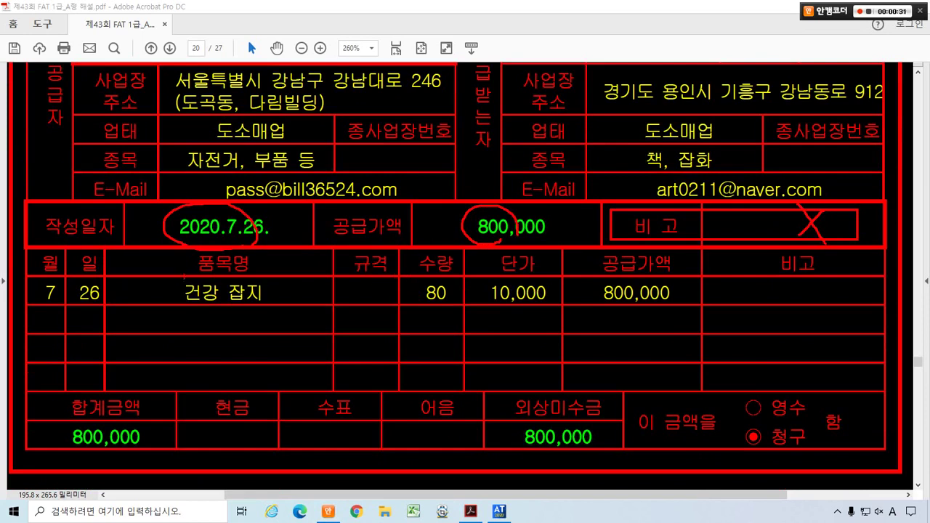
mouse_move(176, 276)
mouse_down()
mouse_move(609, 313)
mouse_move(681, 309)
mouse_up()
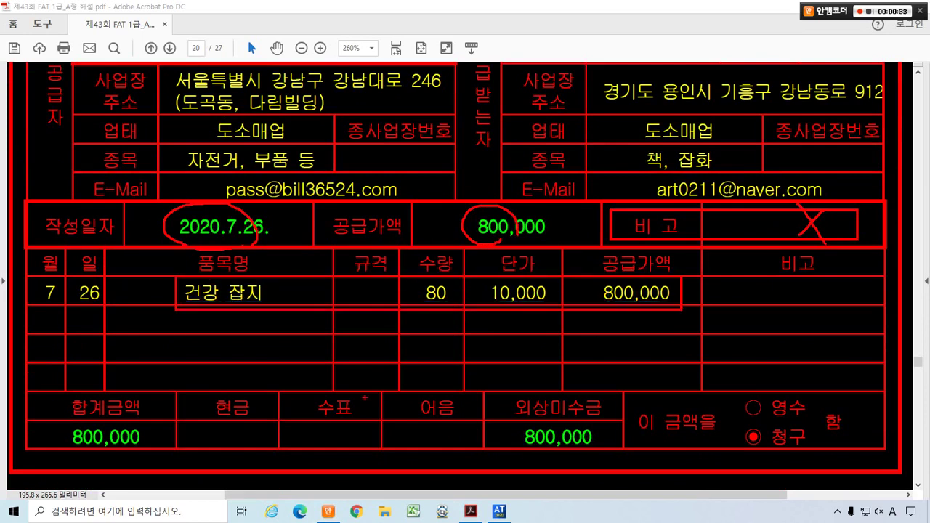
mouse_move(565, 460)
mouse_down()
mouse_move(500, 423)
mouse_move(627, 436)
mouse_move(578, 458)
mouse_up()
drag(571, 400, 592, 365)
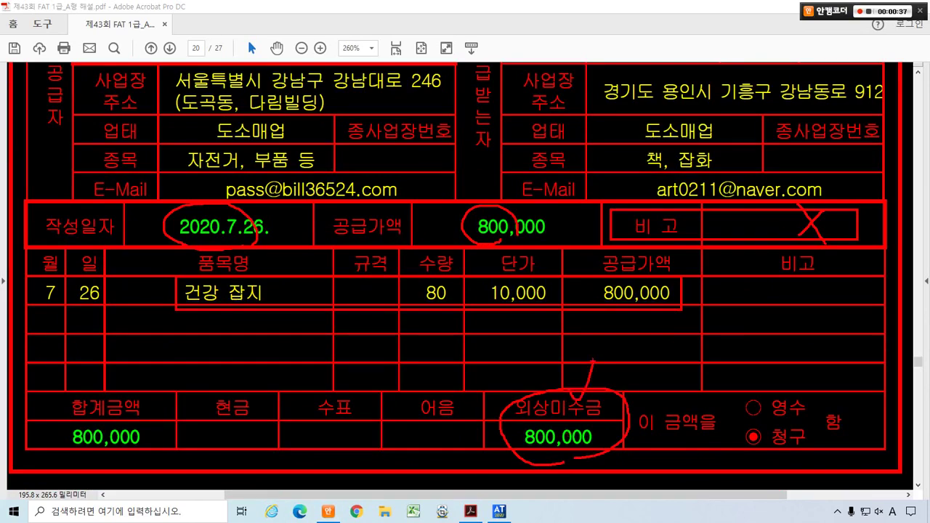
scroll(490, 277, down, 8)
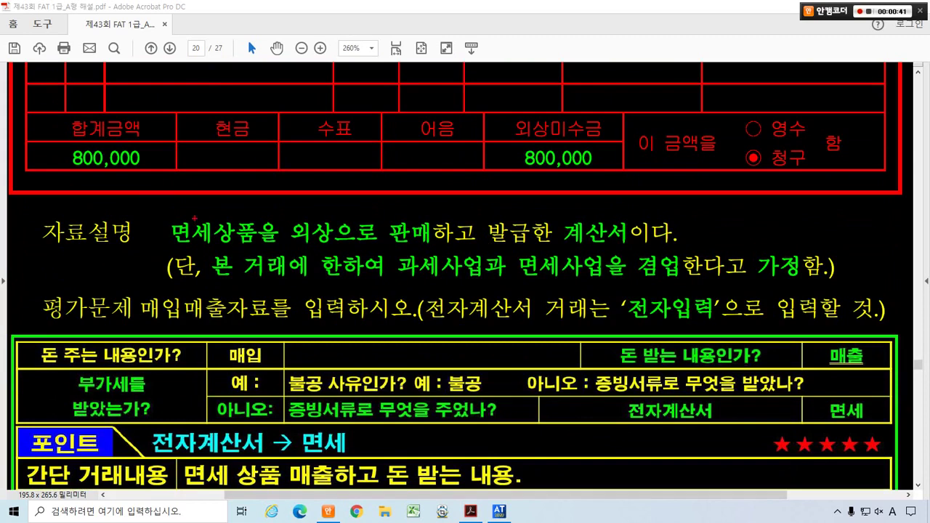
- Box and underline 면세상품을 외상으로 판매, 발급한 계산서이다, 매입매출자료를 입력 and 전자입력
mouse_move(156, 210)
mouse_down()
mouse_move(261, 248)
mouse_move(436, 251)
mouse_up()
drag(473, 211, 676, 250)
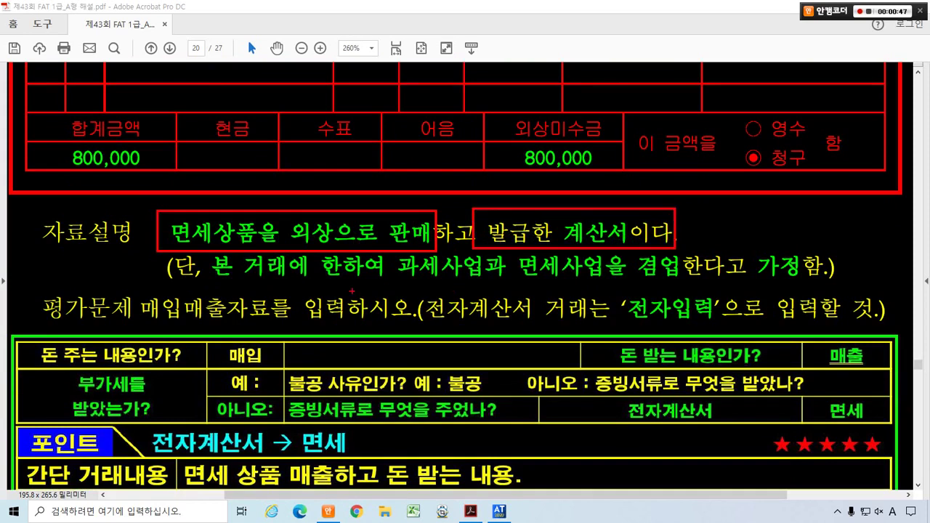
mouse_move(217, 280)
mouse_down()
mouse_move(496, 280)
mouse_move(541, 263)
mouse_move(689, 283)
mouse_move(808, 282)
mouse_move(778, 289)
mouse_move(802, 247)
mouse_move(811, 277)
mouse_up()
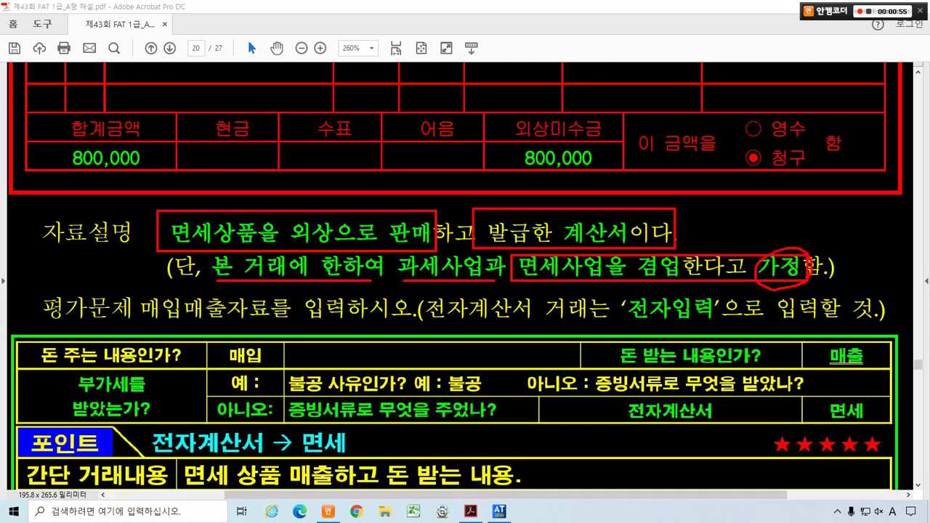
drag(592, 200, 645, 176)
drag(158, 322, 347, 315)
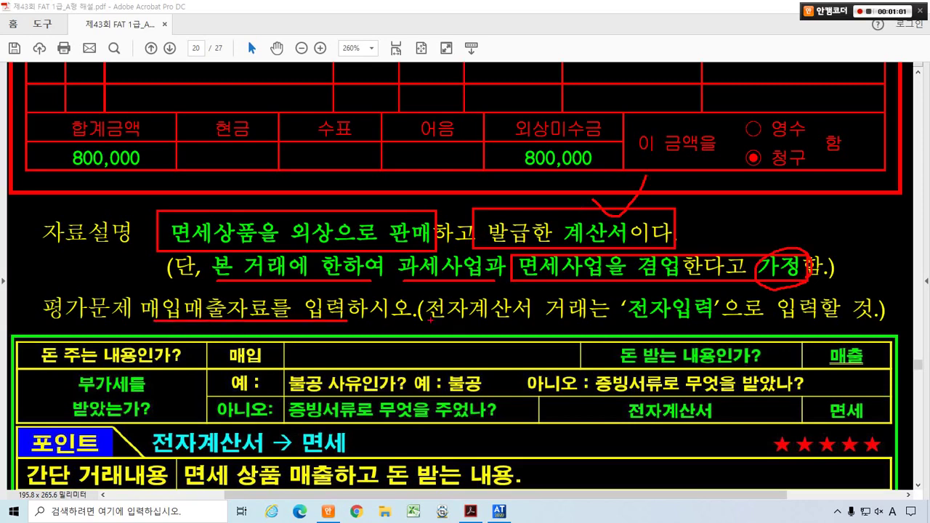
drag(620, 285, 704, 320)
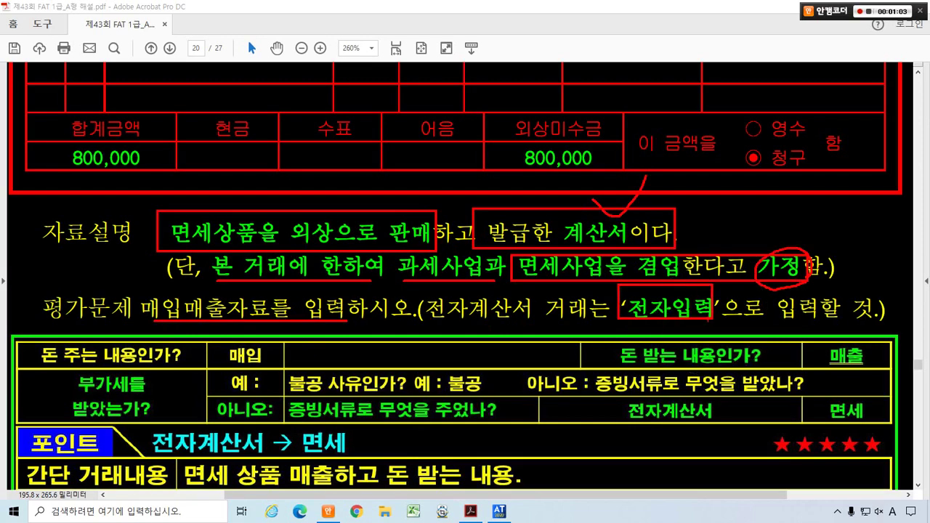
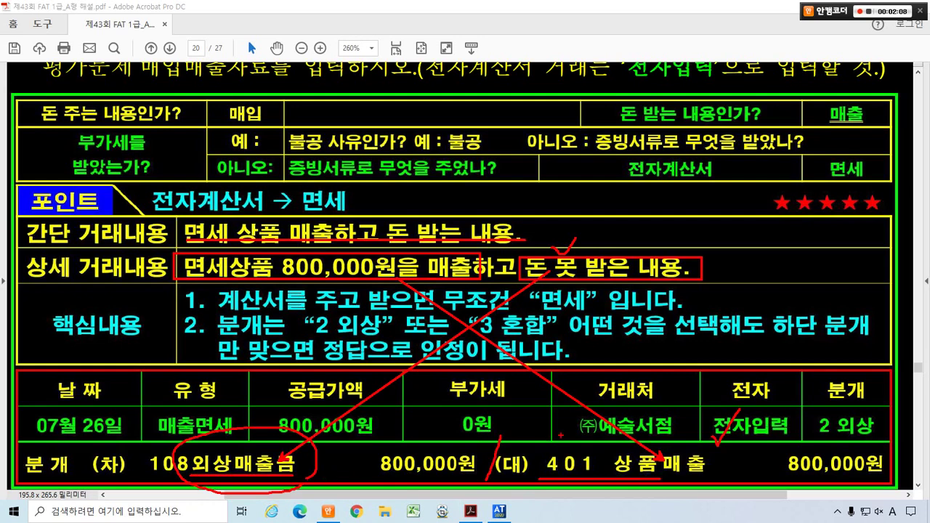
- Point at customer 예술서점, then mark the 핵심내용 heading, first key point and the word 면세
mouse_move(588, 434)
mouse_down()
mouse_move(463, 454)
mouse_move(317, 459)
mouse_up()
key(e)
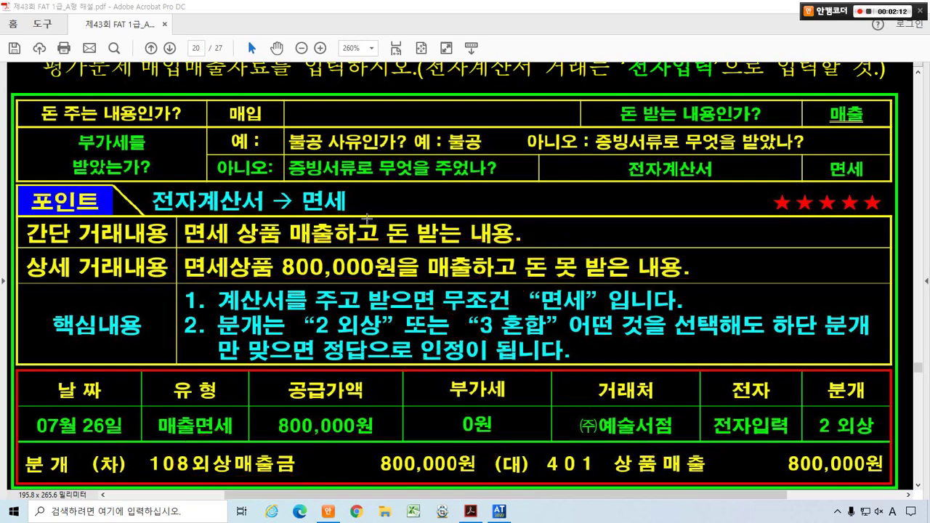
mouse_move(120, 355)
mouse_down()
mouse_move(35, 326)
mouse_move(138, 350)
mouse_up()
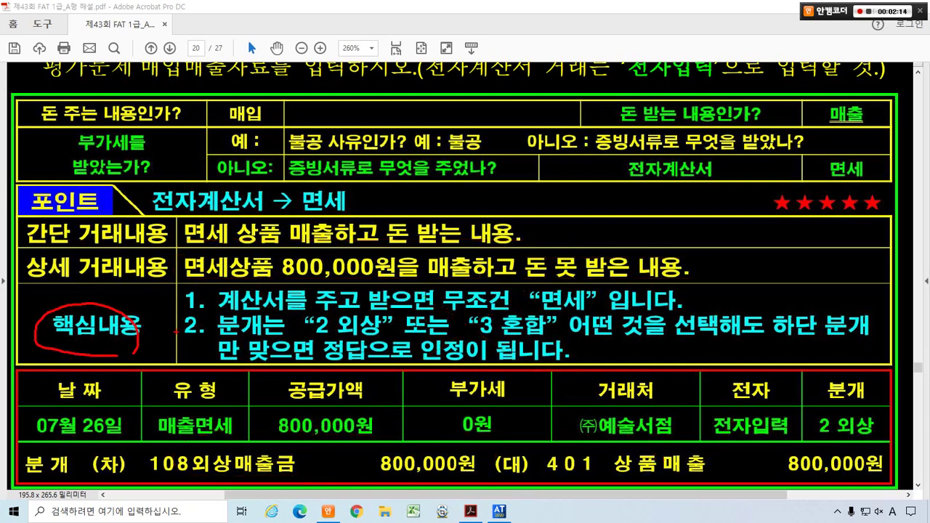
drag(188, 312, 488, 313)
drag(526, 281, 604, 314)
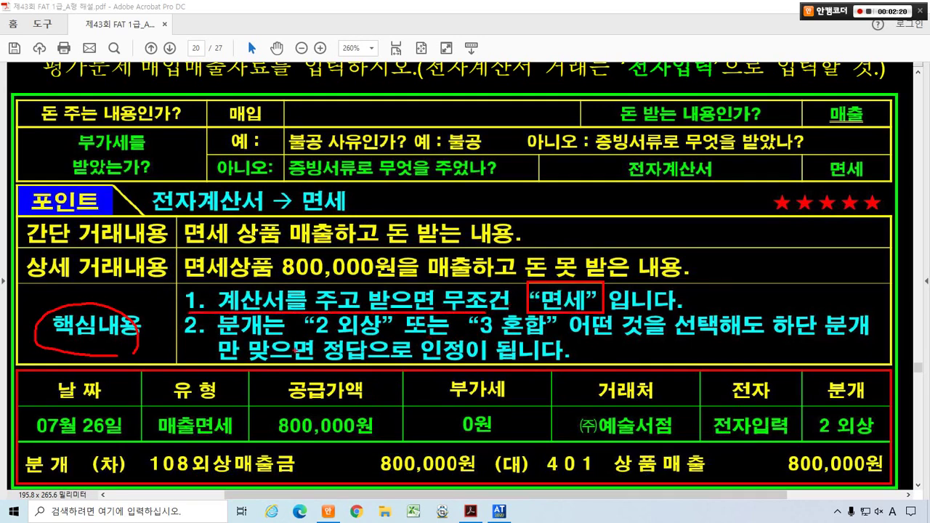
- Underline the second key point, circle the 2 외상 answers, then erase all marks
drag(209, 338, 872, 336)
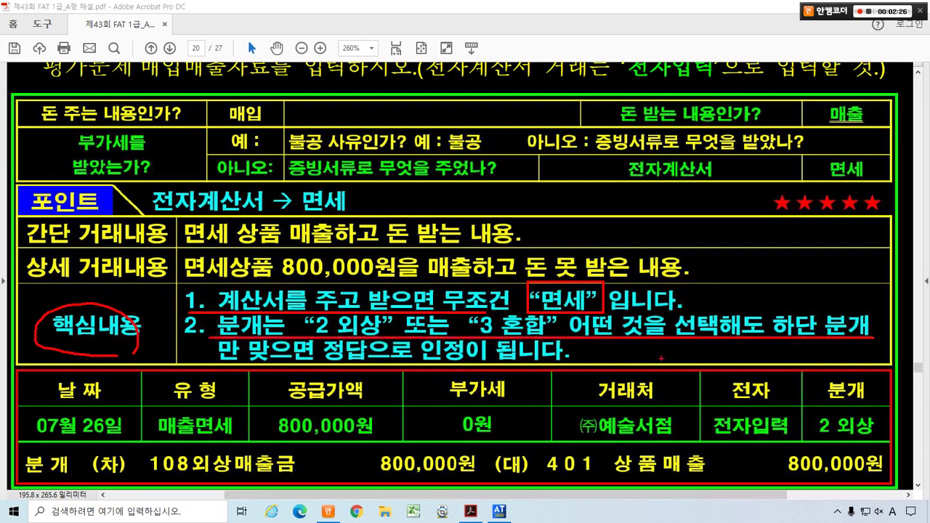
drag(212, 366, 546, 364)
mouse_move(857, 440)
mouse_down()
mouse_move(829, 448)
mouse_move(817, 408)
mouse_move(857, 436)
mouse_up()
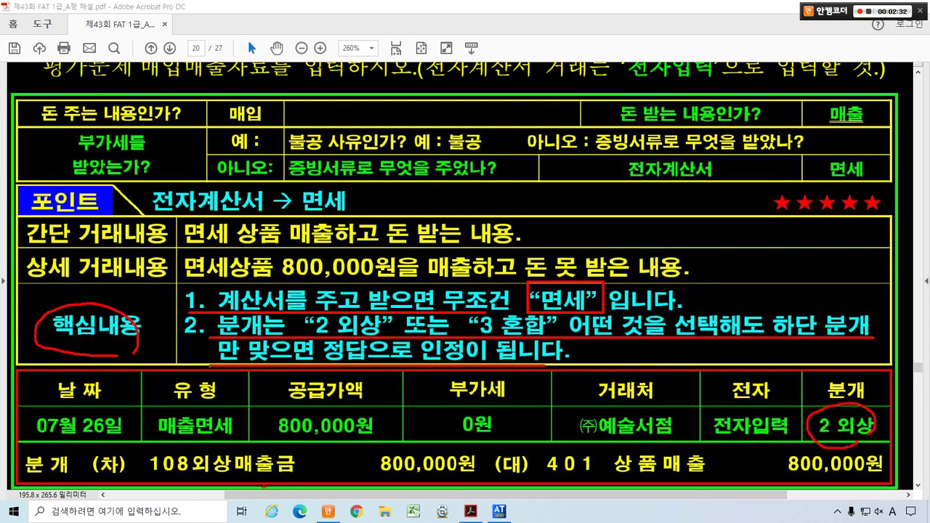
mouse_move(241, 479)
mouse_down()
mouse_move(181, 465)
mouse_move(239, 444)
mouse_move(241, 472)
mouse_up()
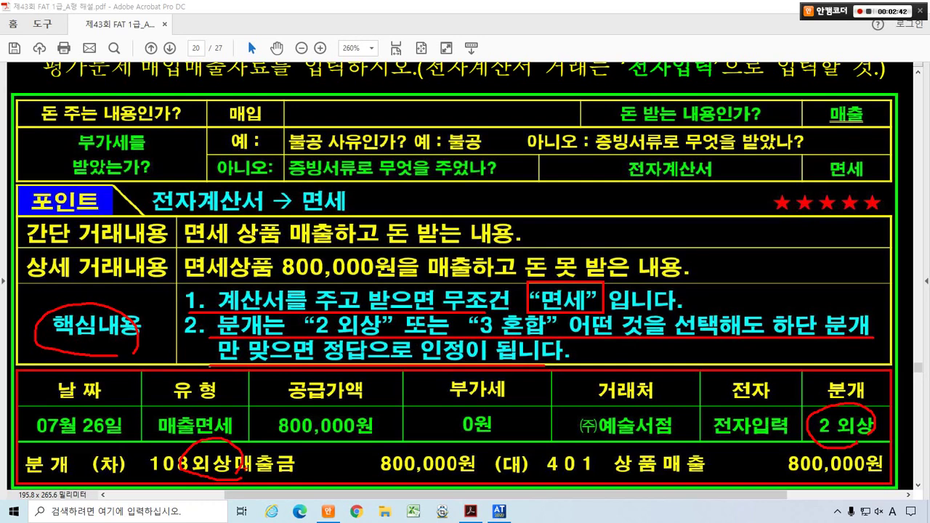
key(e)
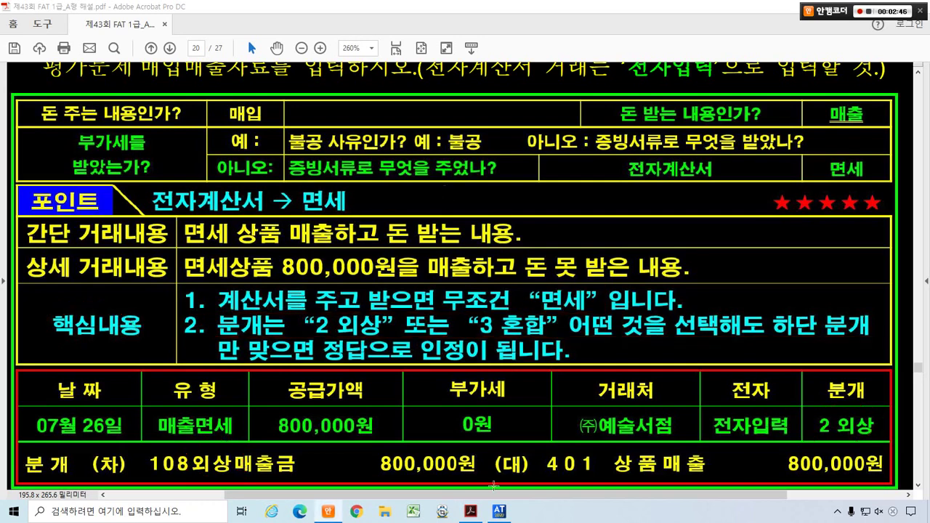
- In 더존 iPlus, start a new 매입매출전표입력 voucher on day 26
click(500, 511)
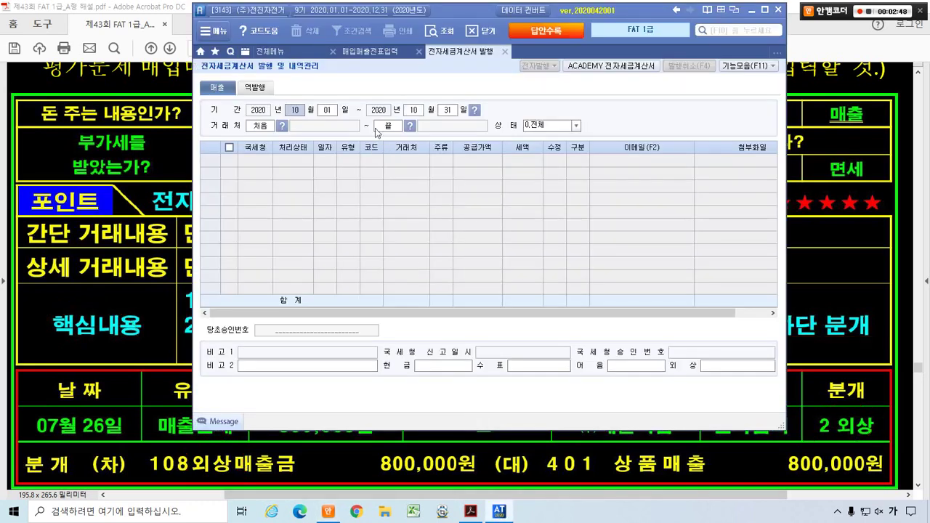
click(370, 51)
text(26)
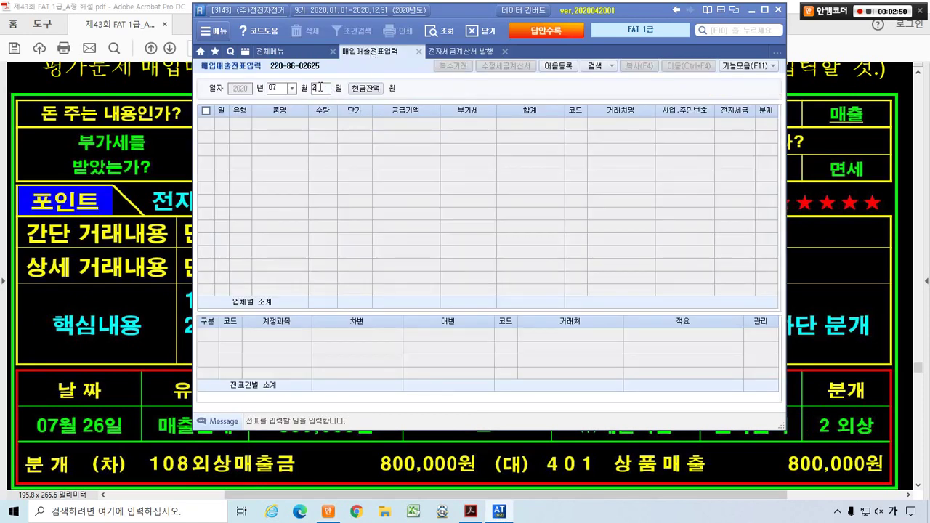
key(Return)
- Choose voucher type 53. 면세 and enter an 800,000 supply amount
click(235, 122)
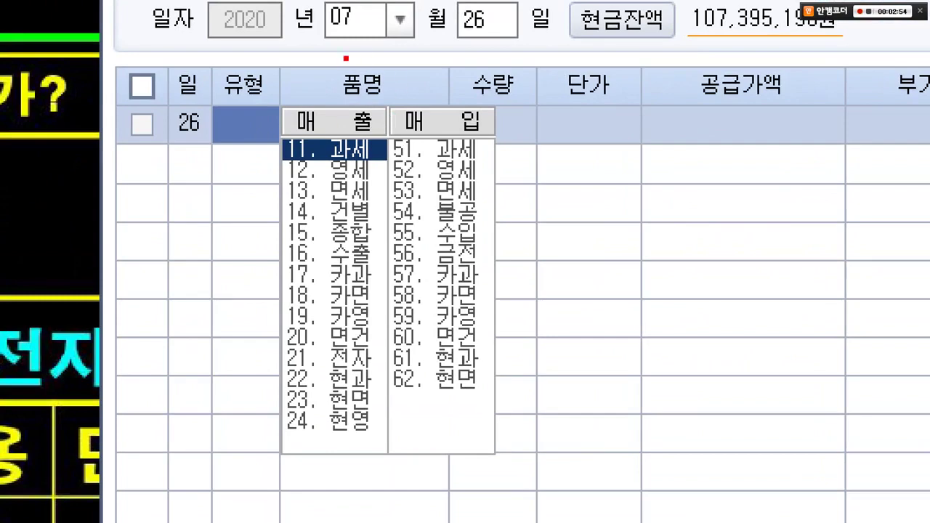
drag(316, 78, 496, 340)
mouse_move(373, 170)
mouse_down()
mouse_move(492, 202)
mouse_move(503, 216)
mouse_up()
key(Escape)
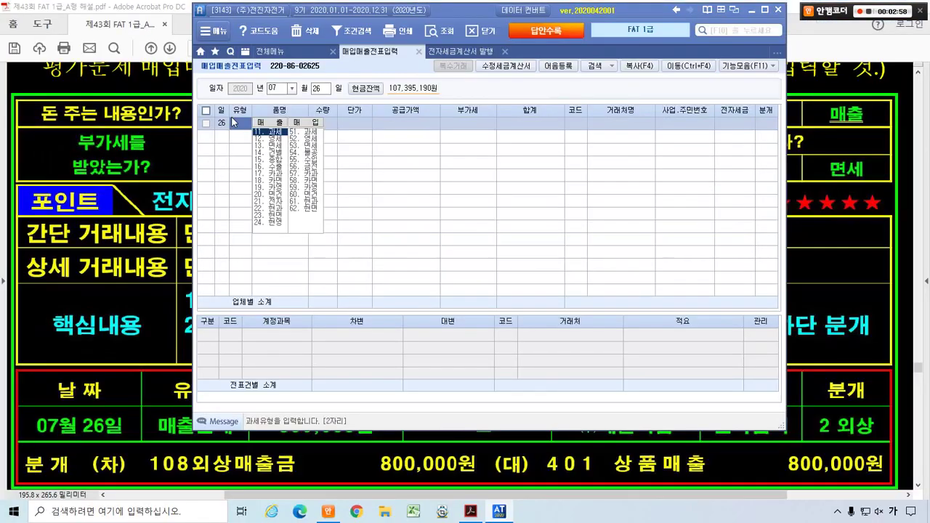
click(297, 144)
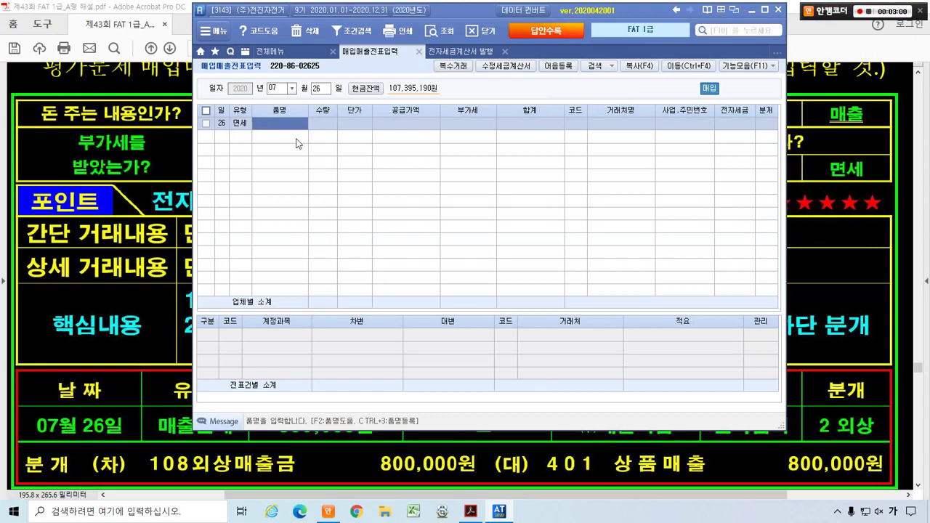
key(Return)
key(Return)
key(Return)
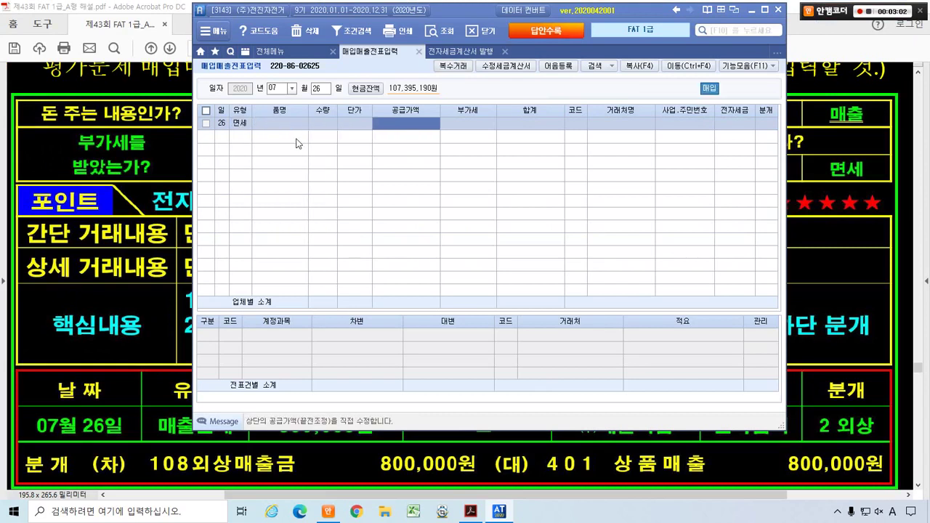
text(8000000)
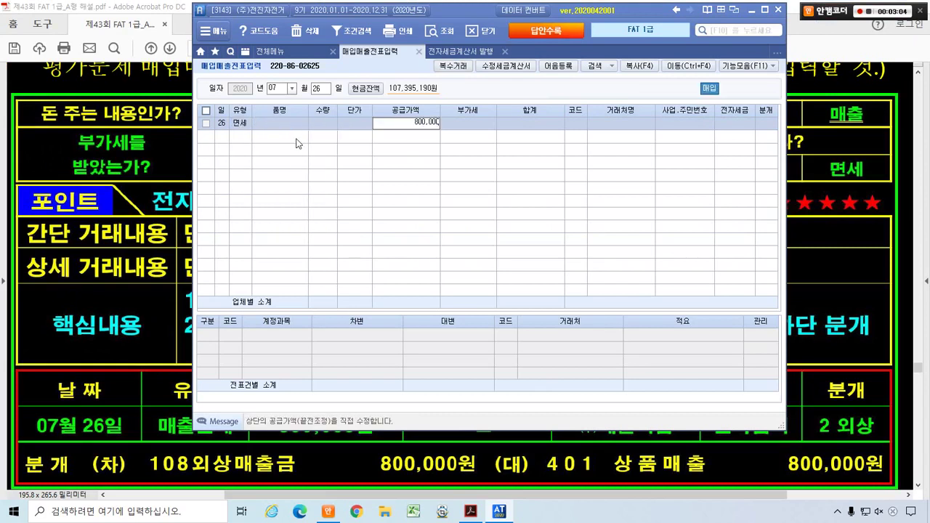
key(Return)
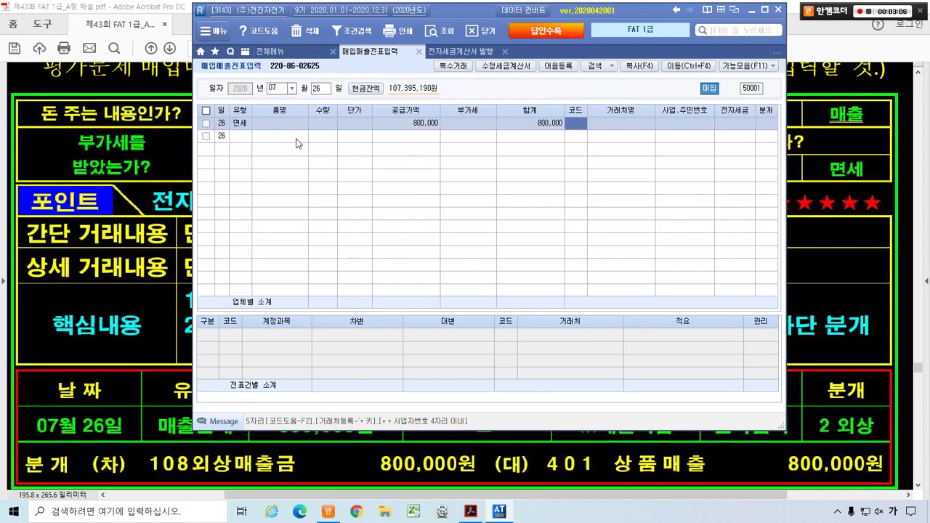
- After checking the answer PDF, set the customer to (주)예술서점
key(ctrl+F2)
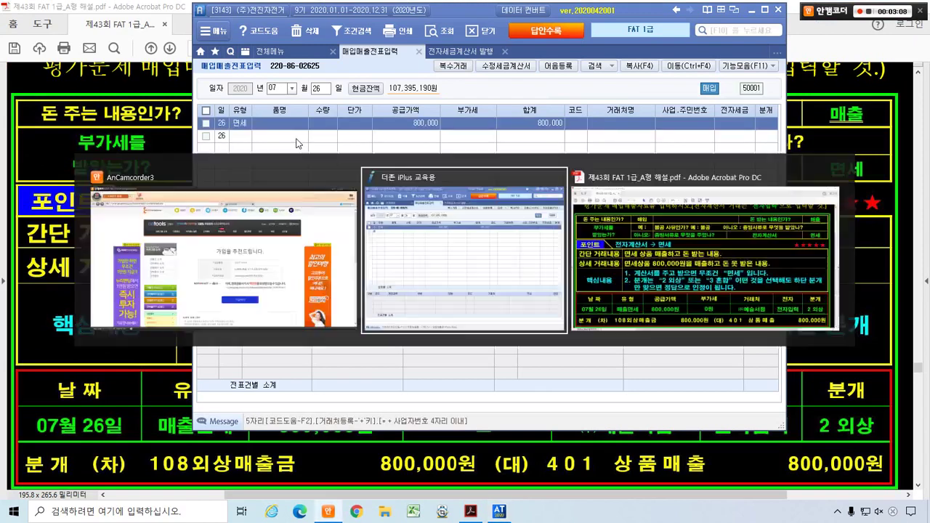
click(169, 156)
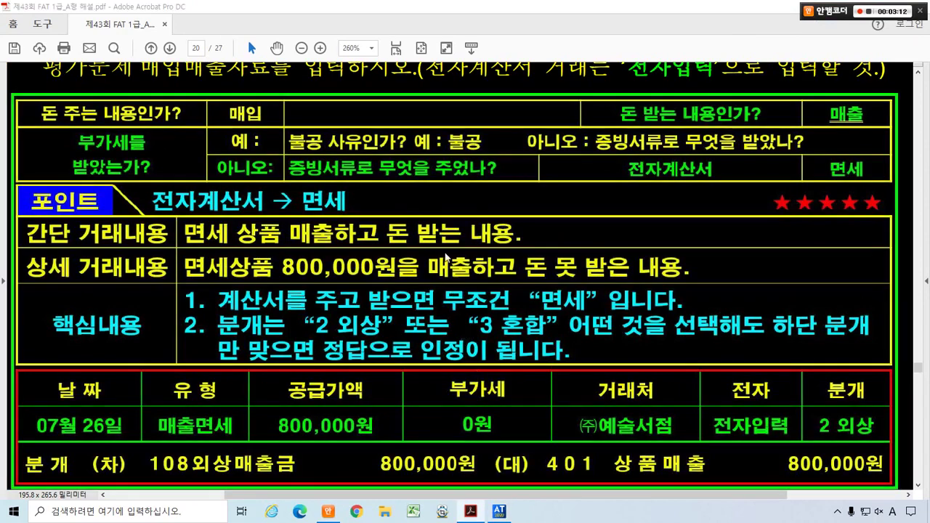
key(alt+Tab)
text(예)
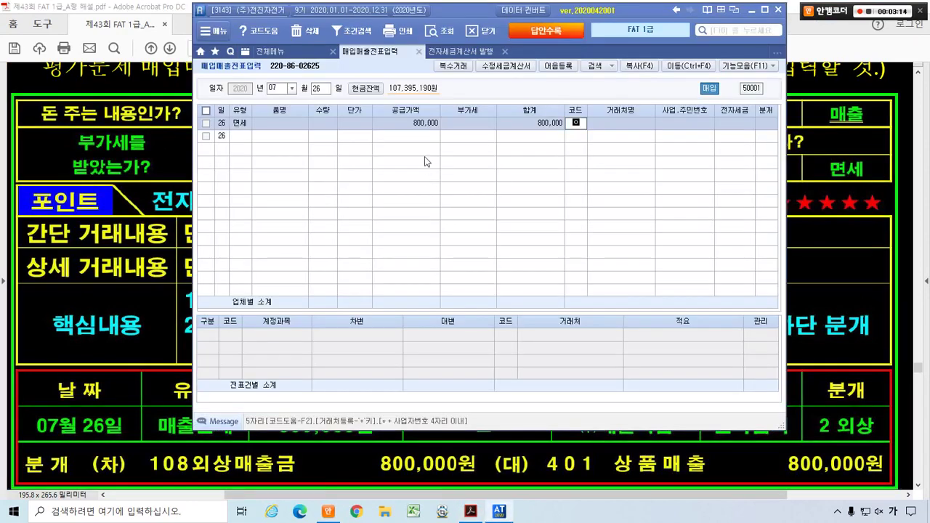
key(Return)
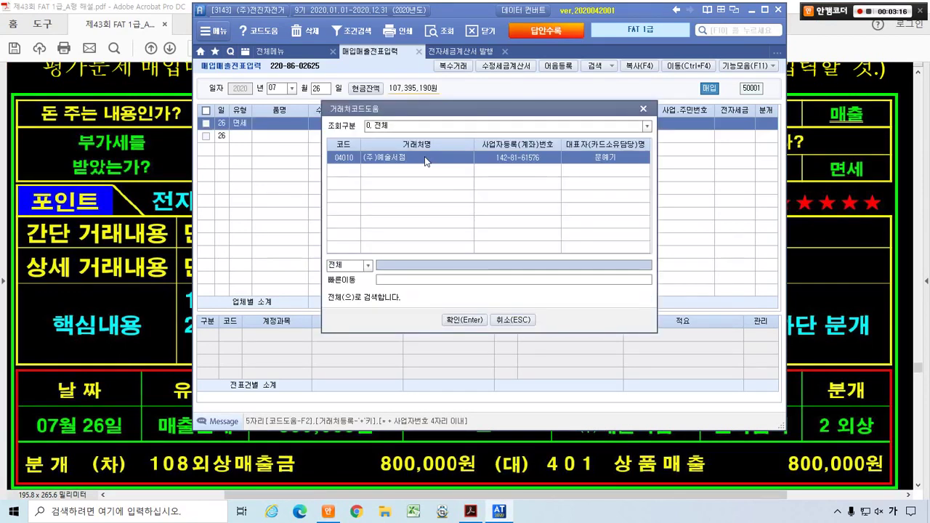
key(Return)
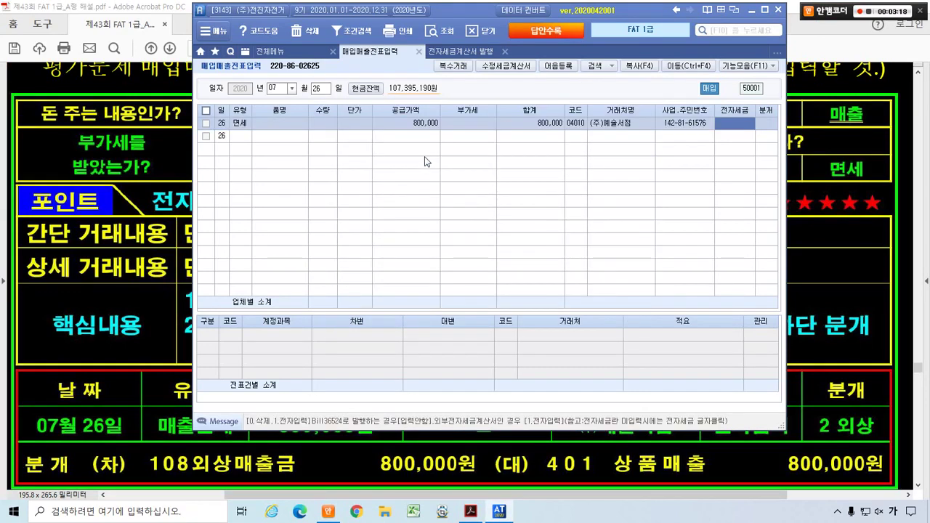
- Mark the invoice as 전자입력 (1) and journal it as 2 외상
text(1)
key(Return)
text(2)
key(Return)
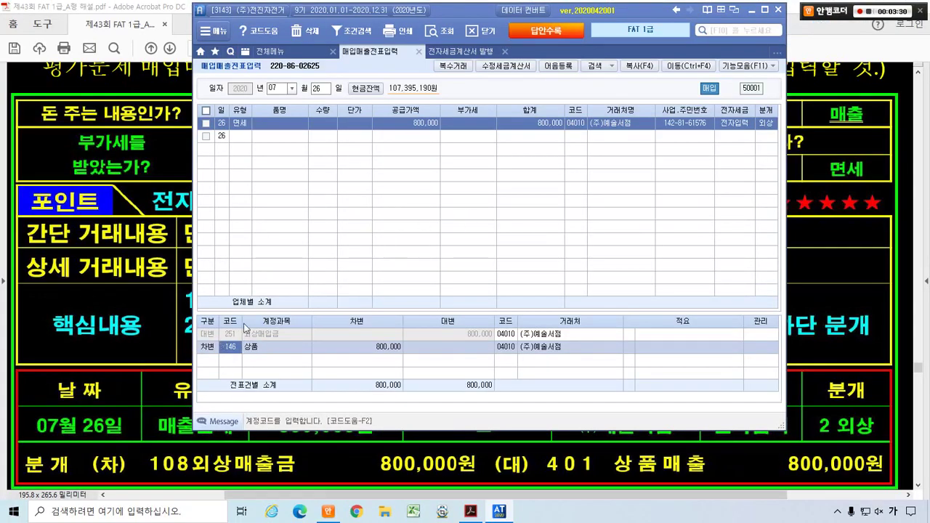
- Change the voucher type to 13. 면세 under sales
click(233, 124)
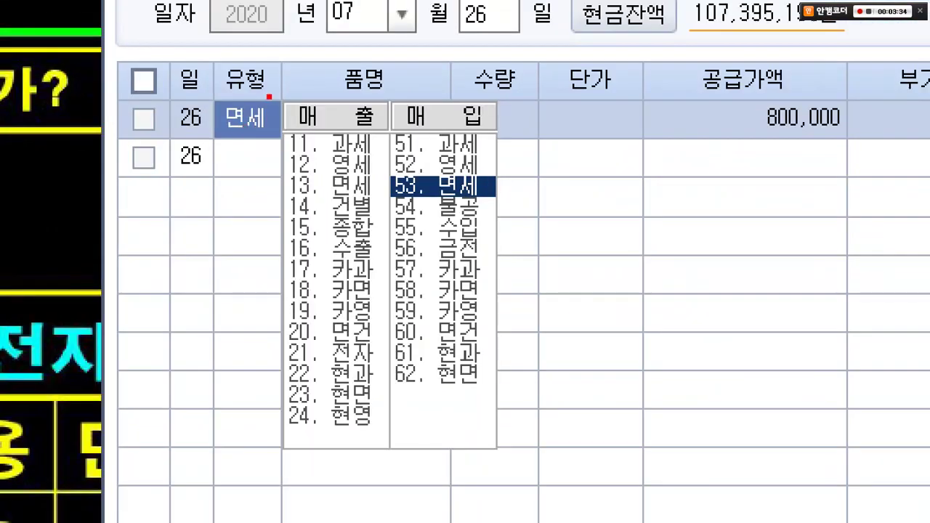
drag(243, 73, 417, 450)
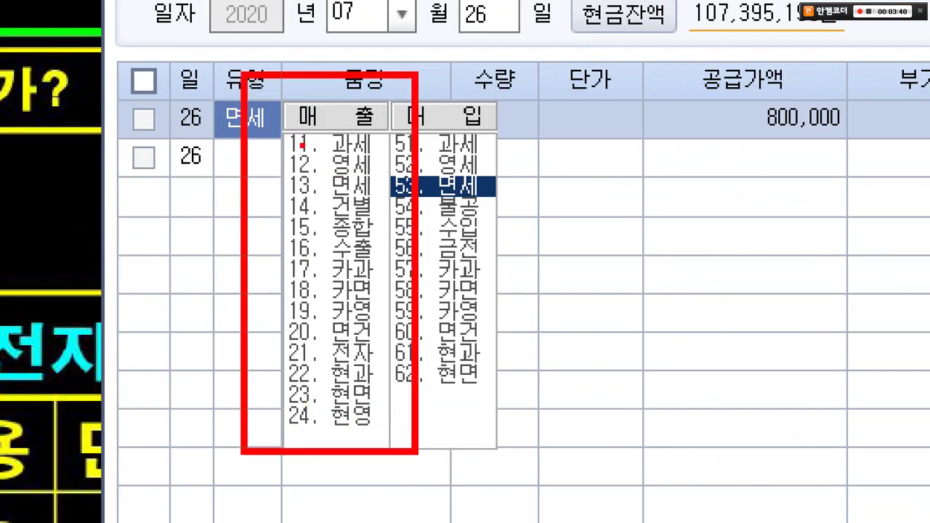
drag(270, 159, 370, 198)
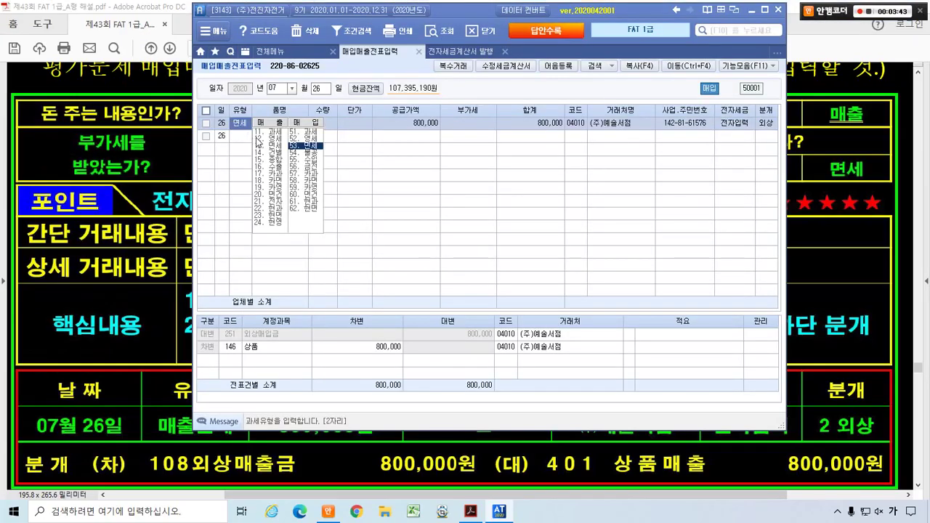
click(257, 144)
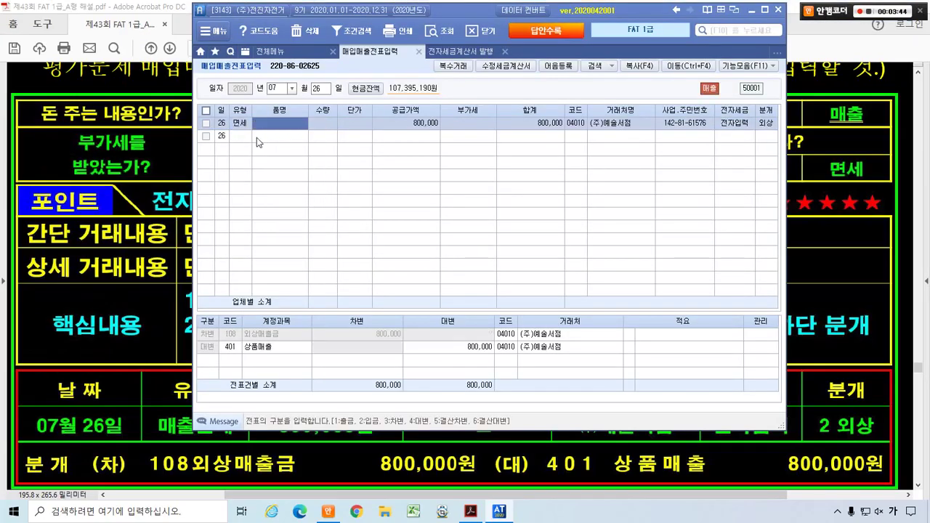
key(Return)
key(Return)
key(Return)
key(Return)
key(Return)
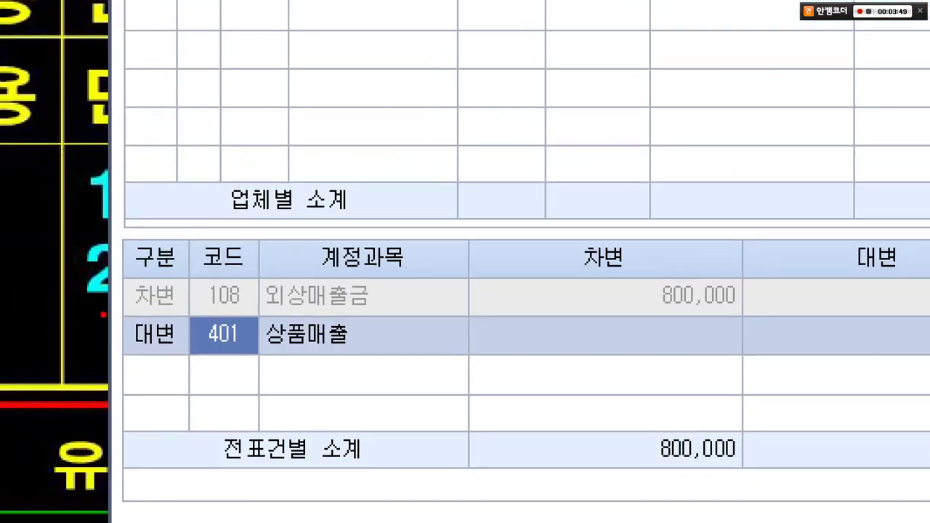
- Highlight the 108 외상매출금 debit, 401 상품매출 credit, 800,000 totals and customer code
drag(104, 314, 383, 371)
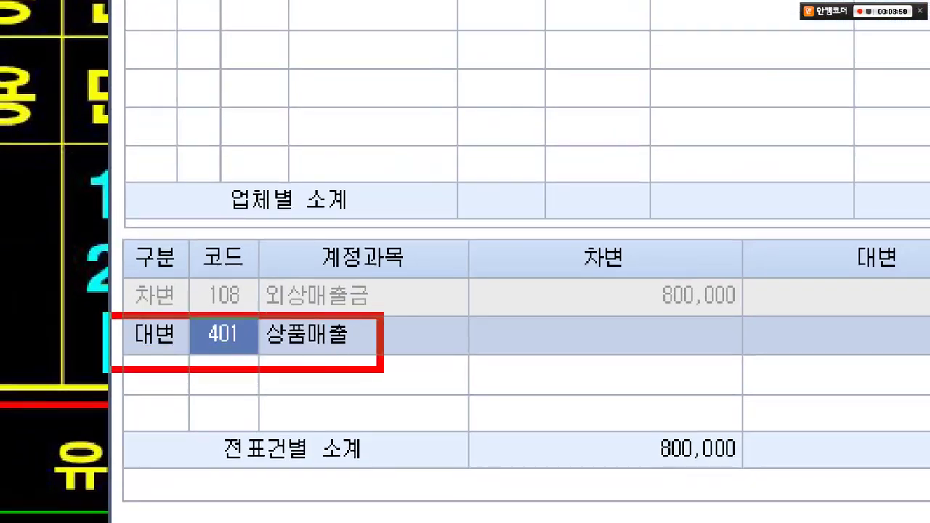
mouse_move(113, 269)
mouse_down()
mouse_move(391, 310)
mouse_move(387, 303)
mouse_move(405, 318)
mouse_move(385, 340)
mouse_up()
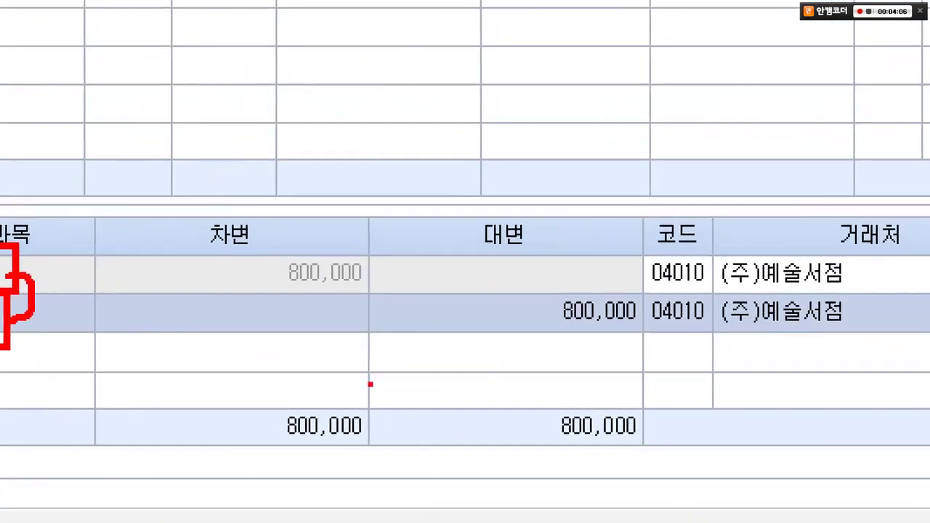
mouse_move(256, 401)
mouse_down()
mouse_move(648, 427)
mouse_move(658, 458)
mouse_up()
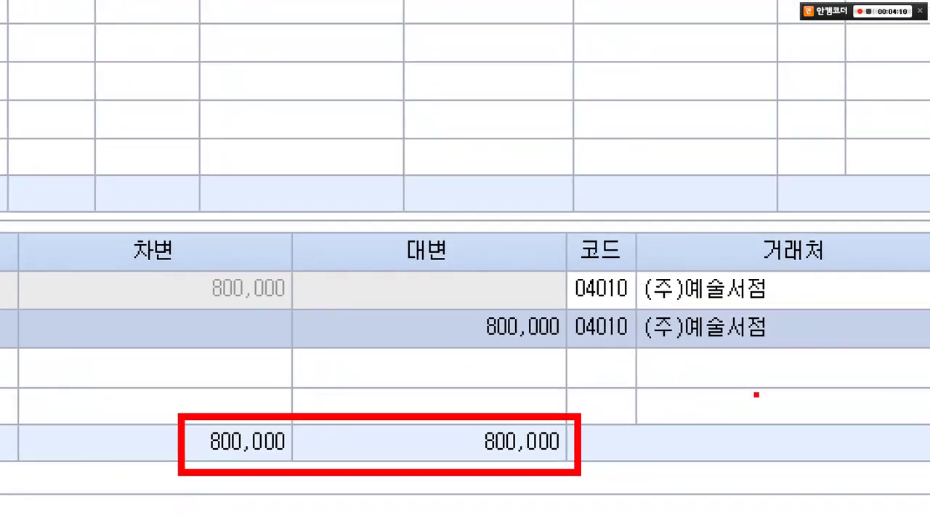
drag(836, 380, 661, 256)
drag(585, 273, 749, 374)
key(Escape)
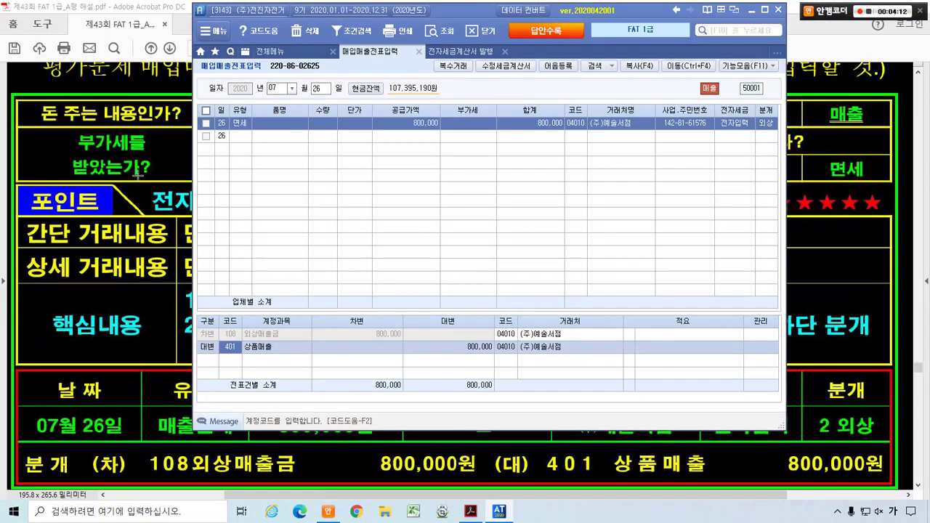
- Back in Acrobat, box the rule 전자계산서 → 면세 on page 20
click(133, 125)
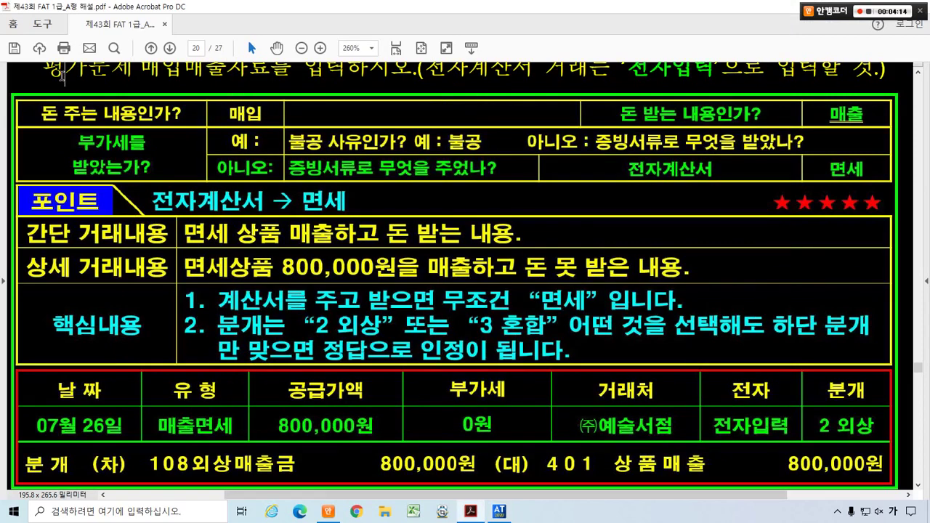
key(ctrl+2)
drag(147, 186, 364, 215)
drag(338, 186, 367, 173)
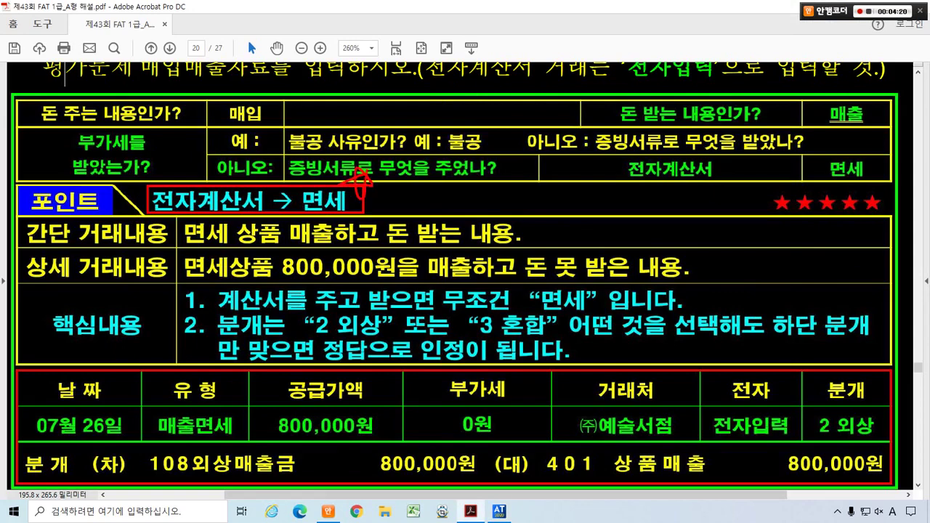
key(Escape)
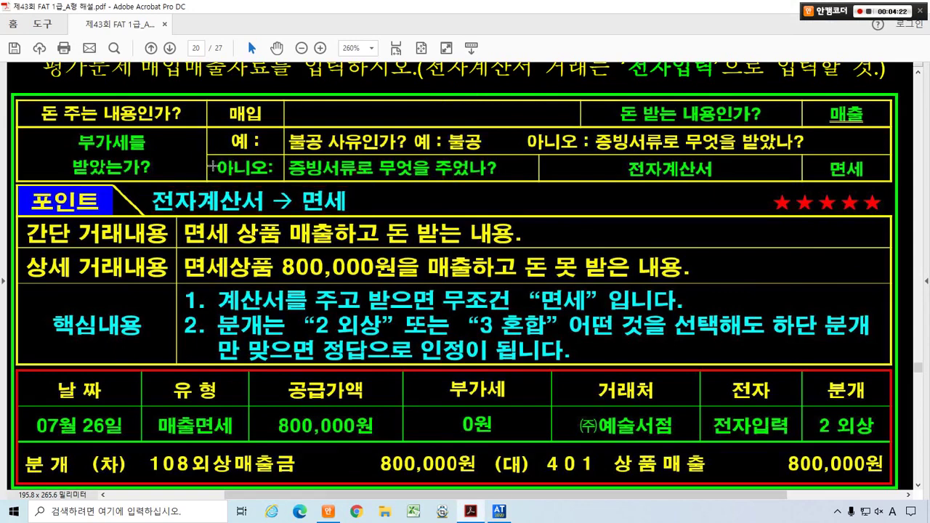
- On page 21, mark the invoice title, supplier, 2020.8.14 date, 45,000,000 supply and 4,500,000 tax
scroll(212, 166, down, 5)
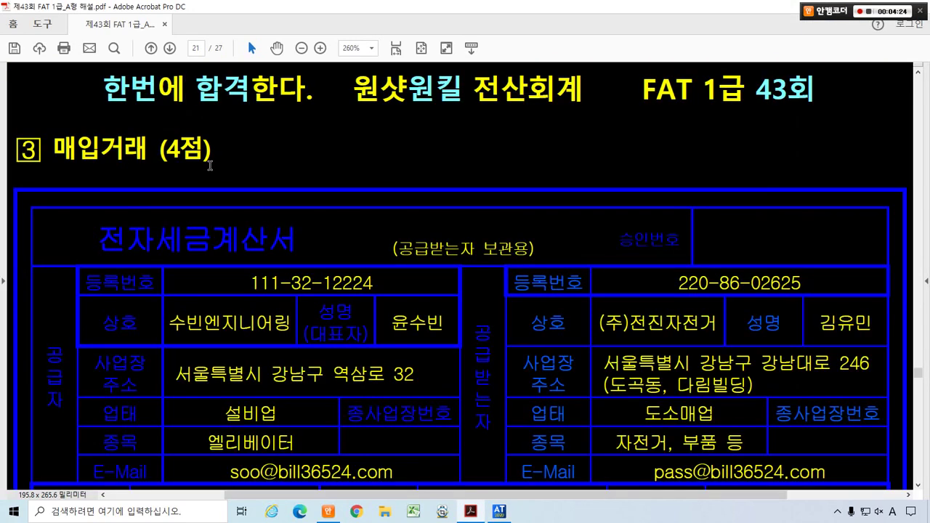
scroll(210, 166, down, 1)
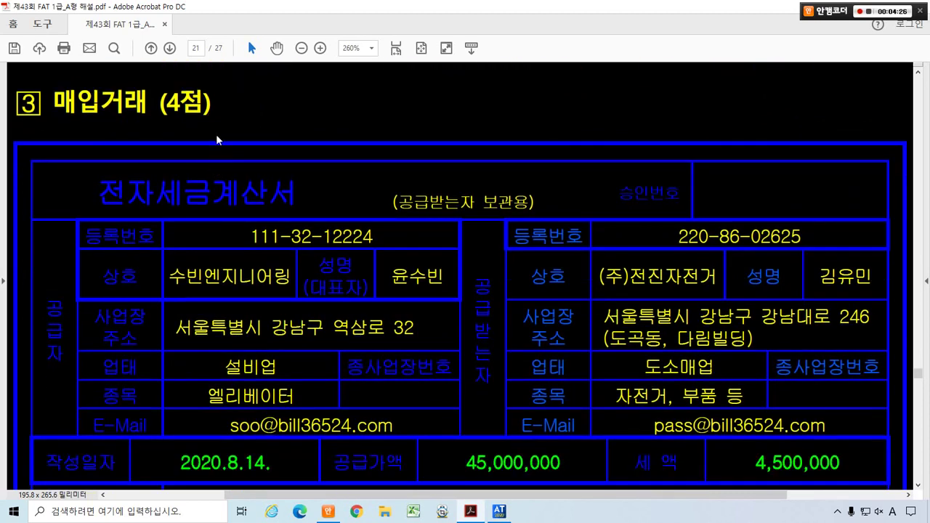
drag(106, 110, 154, 91)
mouse_move(356, 173)
mouse_down()
mouse_move(340, 122)
mouse_move(356, 170)
mouse_up()
drag(102, 173, 296, 208)
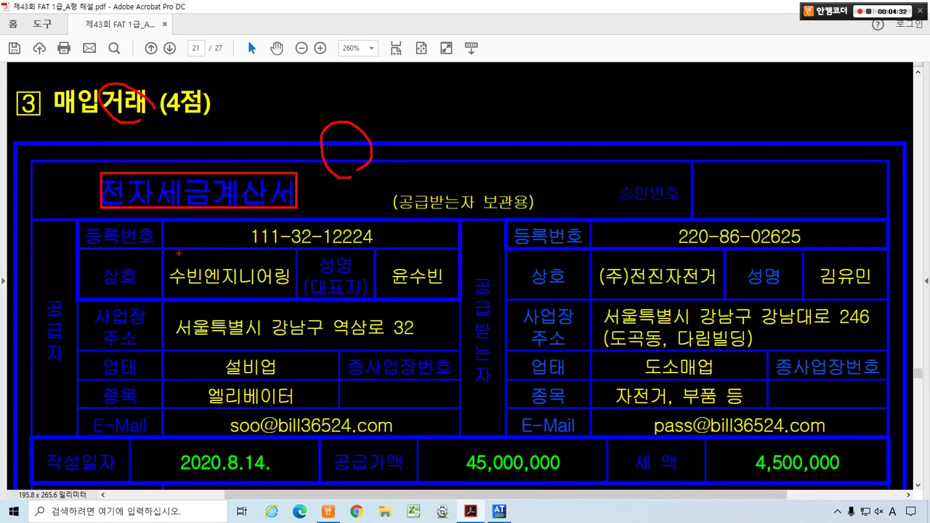
drag(172, 252, 298, 292)
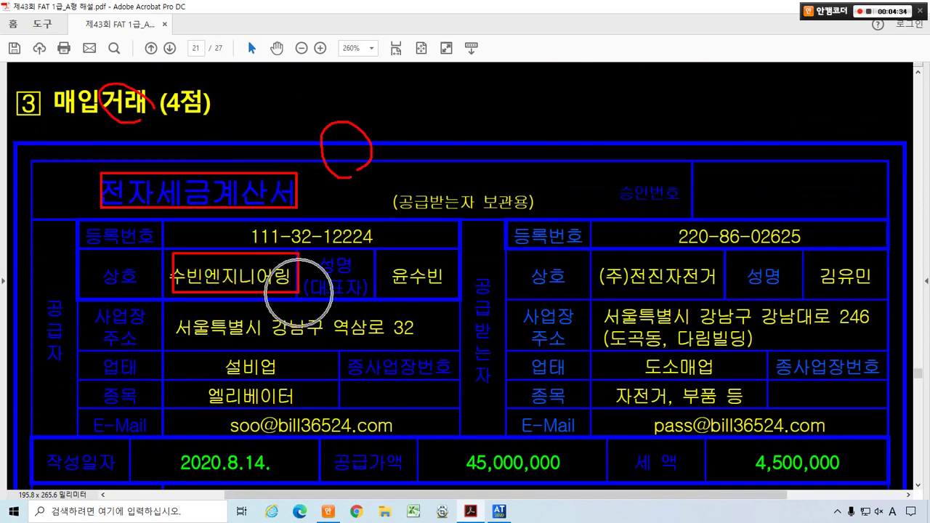
drag(167, 446, 284, 478)
drag(445, 441, 568, 479)
drag(721, 442, 841, 478)
key(Escape)
- Circle the 엘리베이터 설치 item and box its 45,000,000 and 4,500,000 amounts
scroll(220, 167, down, 4)
scroll(220, 167, down, 5)
mouse_move(190, 220)
mouse_down()
mouse_move(269, 283)
mouse_move(294, 270)
mouse_up()
drag(550, 232, 802, 273)
key(Escape)
scroll(184, 161, down, 5)
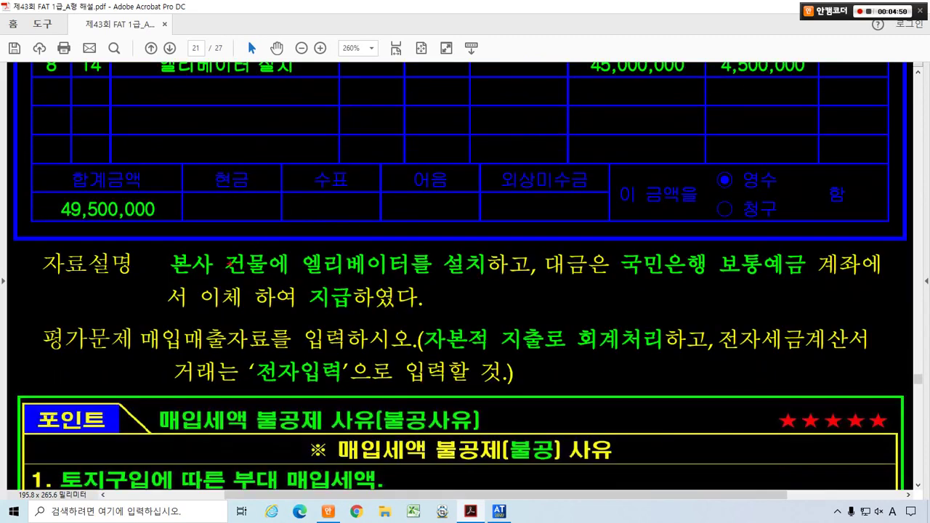
drag(165, 246, 487, 282)
mouse_move(343, 235)
mouse_down()
mouse_move(359, 257)
mouse_move(379, 232)
mouse_up()
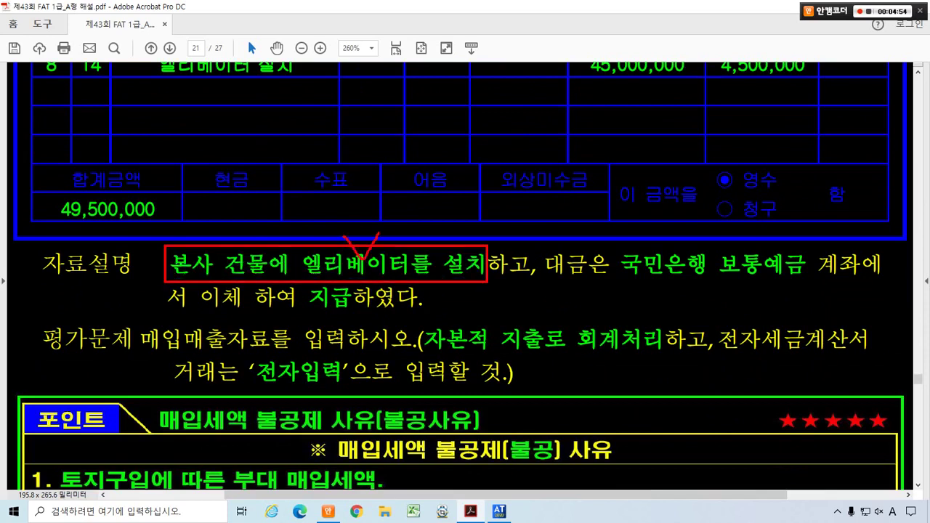
drag(614, 277, 805, 276)
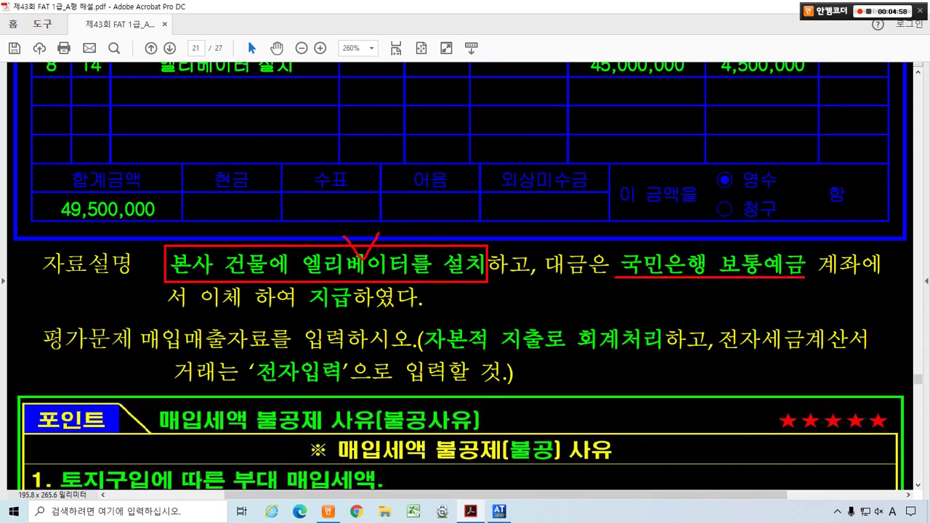
mouse_move(696, 289)
mouse_down()
mouse_move(661, 292)
mouse_move(625, 245)
mouse_move(704, 285)
mouse_up()
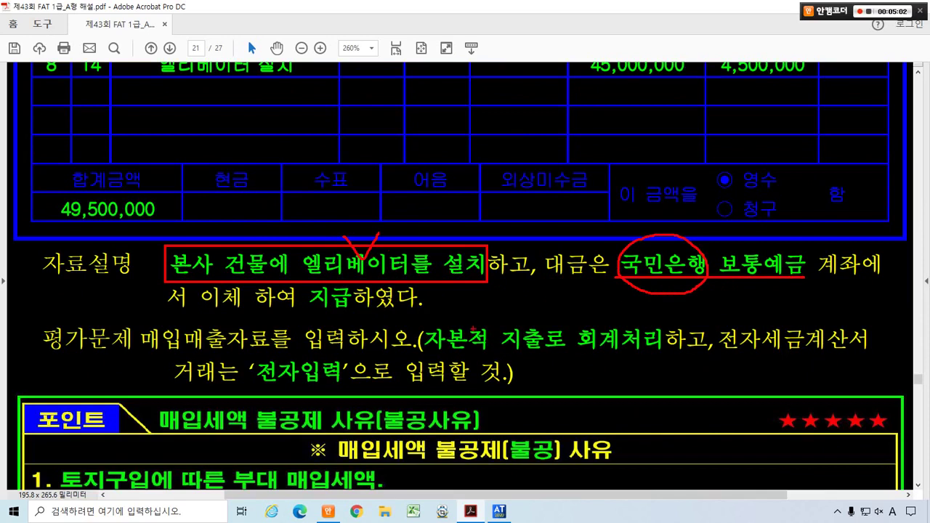
drag(148, 358, 399, 354)
drag(419, 315, 667, 361)
drag(425, 237, 444, 231)
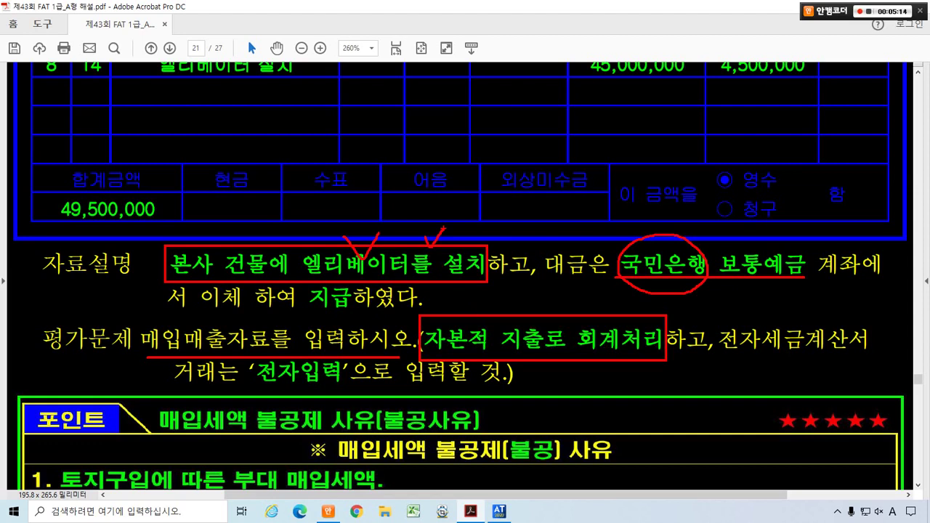
drag(721, 353, 846, 352)
drag(246, 355, 340, 385)
key(Escape)
- Mark the 매입세액 불공제 사유 heading, reason 1 (land purchase) and reason 2 (donations, entertainment, fares)
scroll(247, 191, down, 8)
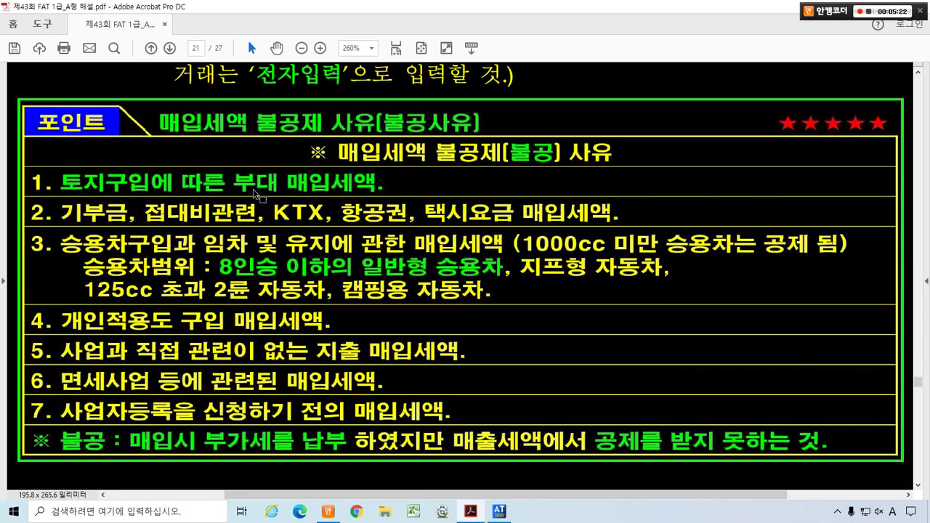
drag(165, 103, 436, 143)
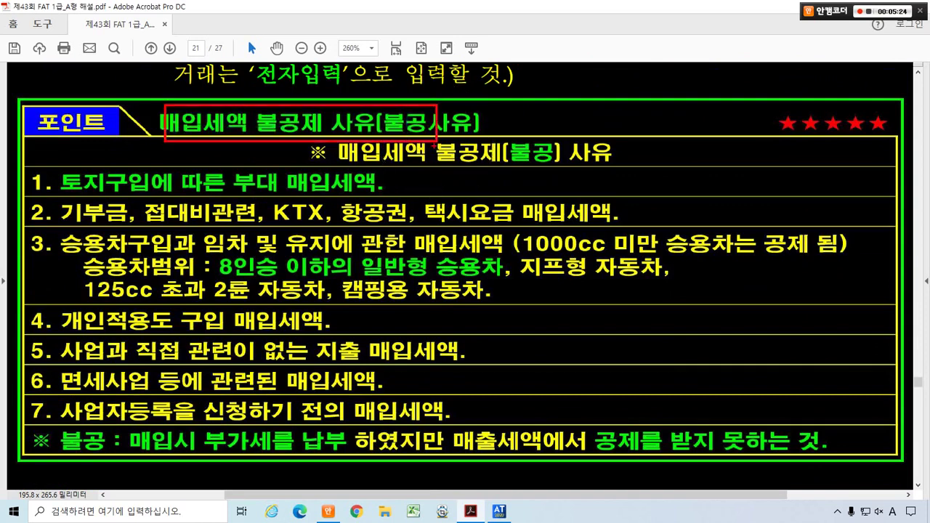
drag(349, 161, 602, 163)
mouse_move(52, 167)
mouse_down()
mouse_move(212, 192)
mouse_move(384, 194)
mouse_up()
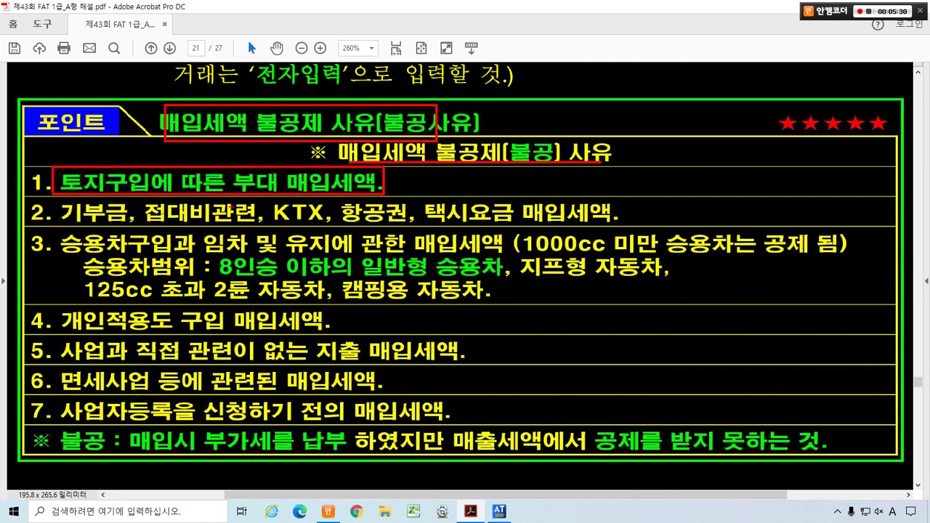
mouse_move(64, 197)
mouse_down()
mouse_move(266, 226)
mouse_move(618, 223)
mouse_up()
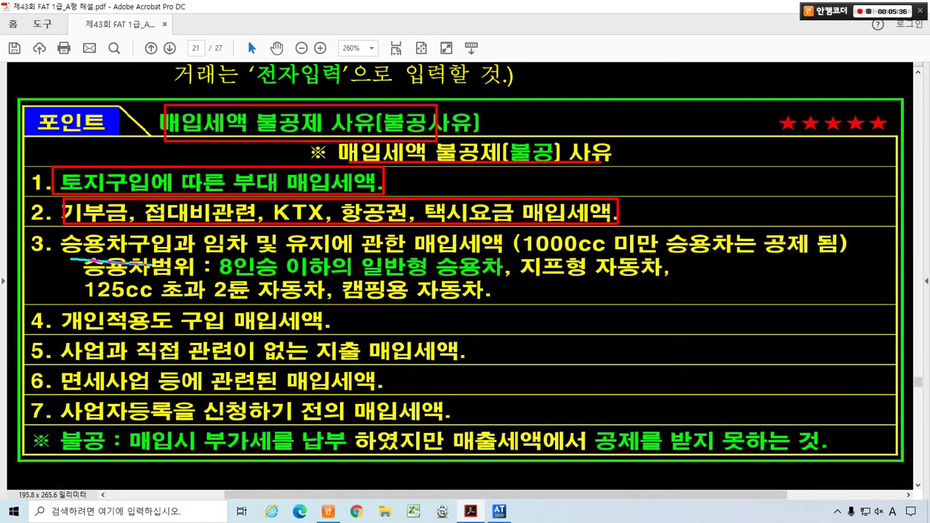
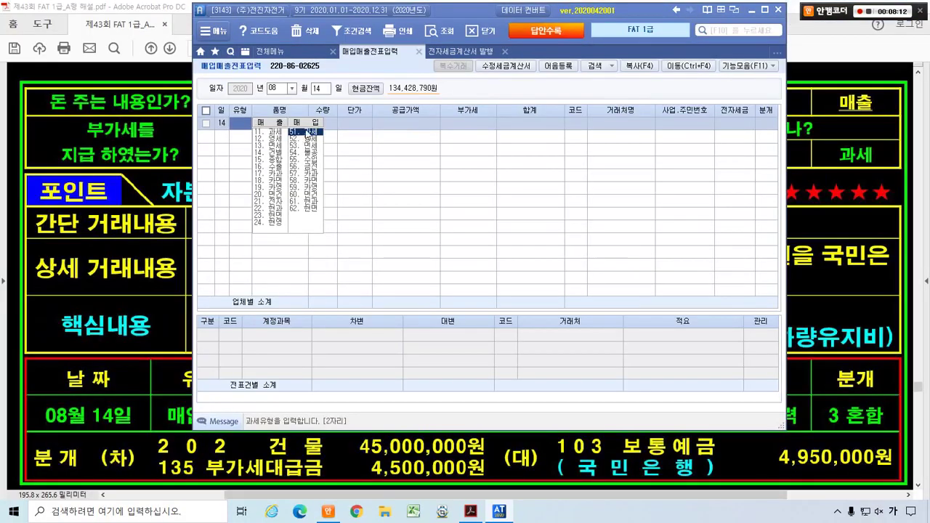
- Enter a 51.과세 purchase of 45,000,000 from 수빈엔지니어링 as 전자입력 with a 혼합 journal
click(304, 132)
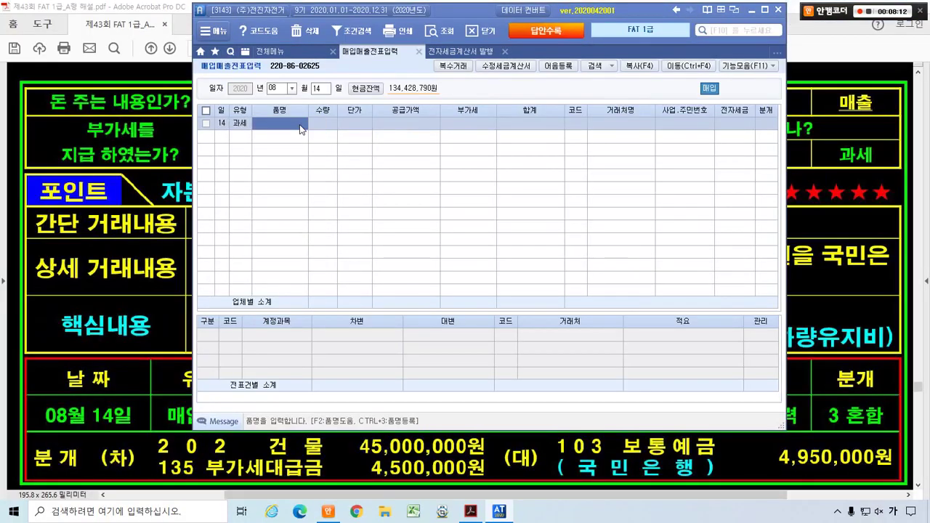
key(Return)
key(Return)
key(Return)
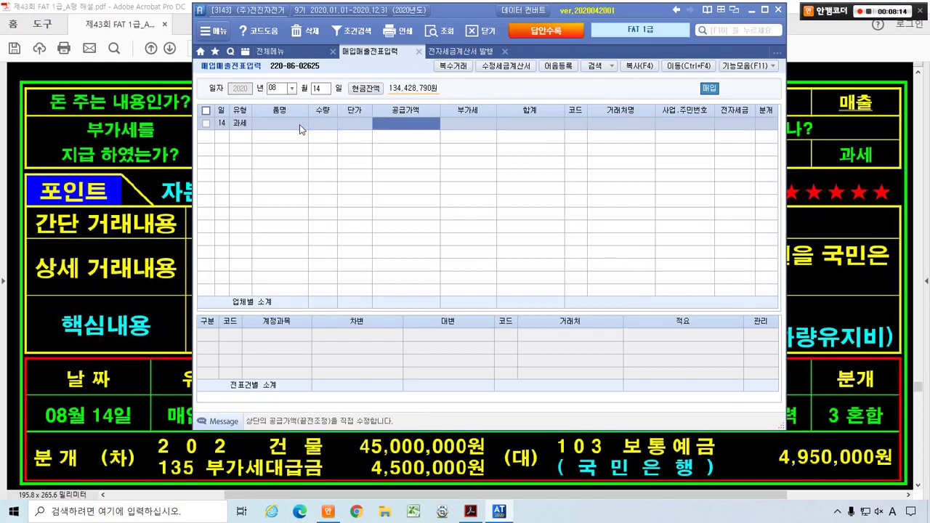
text(45000000)
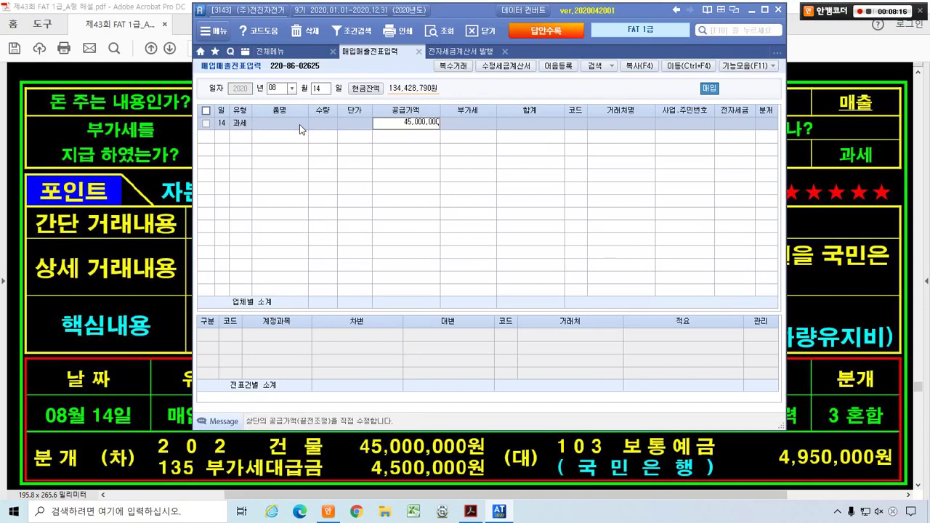
key(Return)
key(Return)
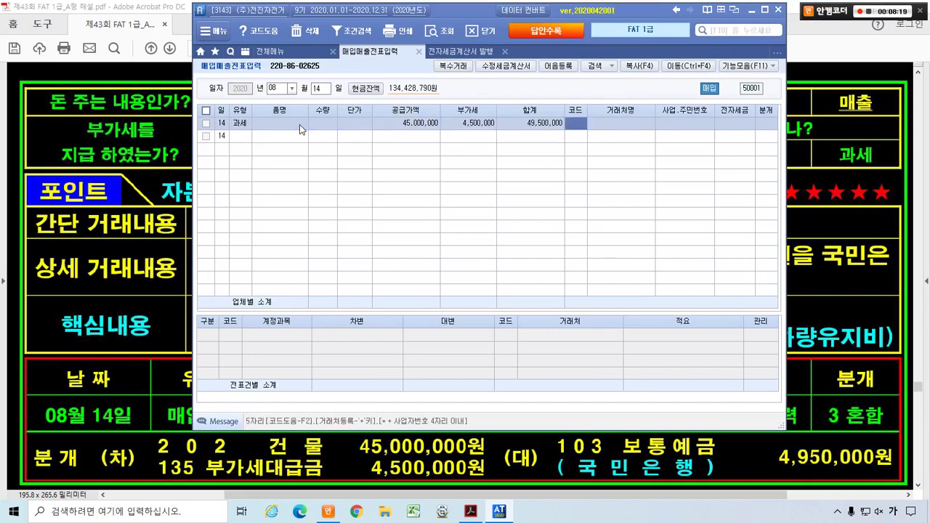
key(alt+Tab)
key(alt+Tab)
text(수빈)
key(Return)
key(Return)
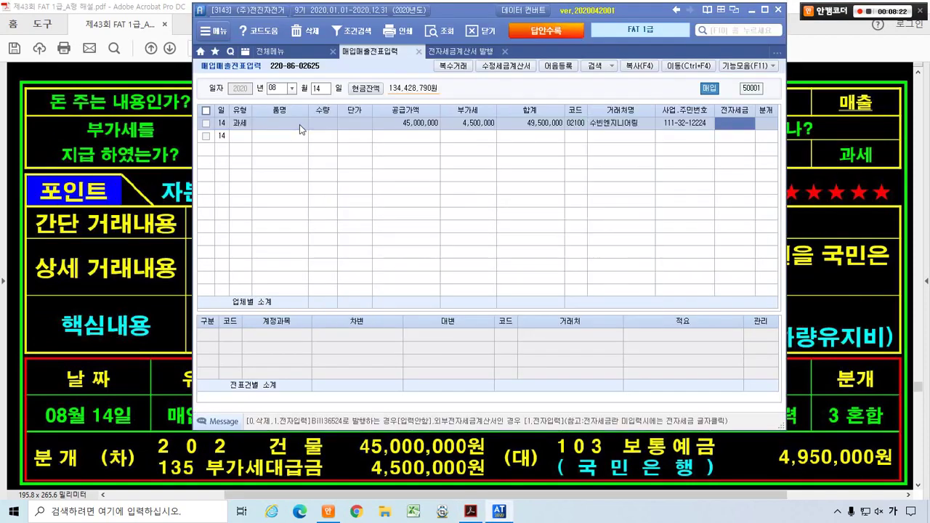
text(1)
key(Return)
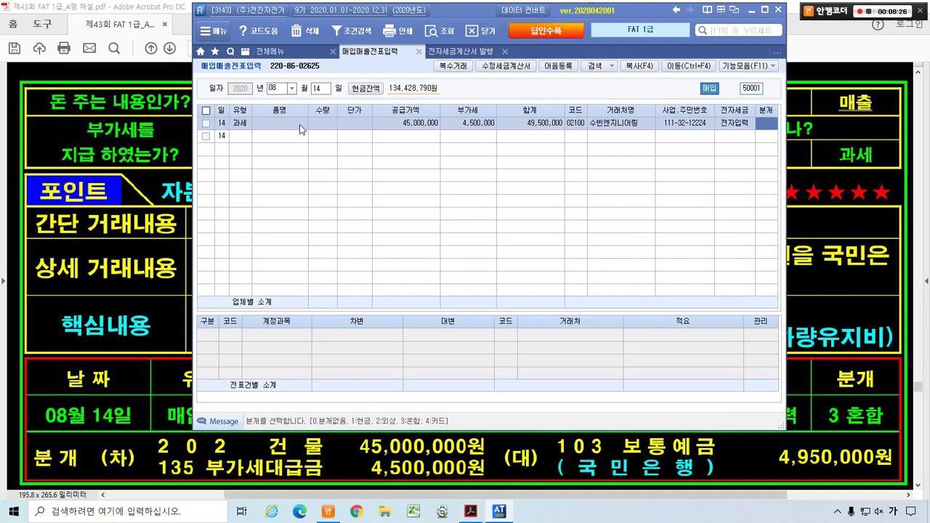
text(3)
key(Return)
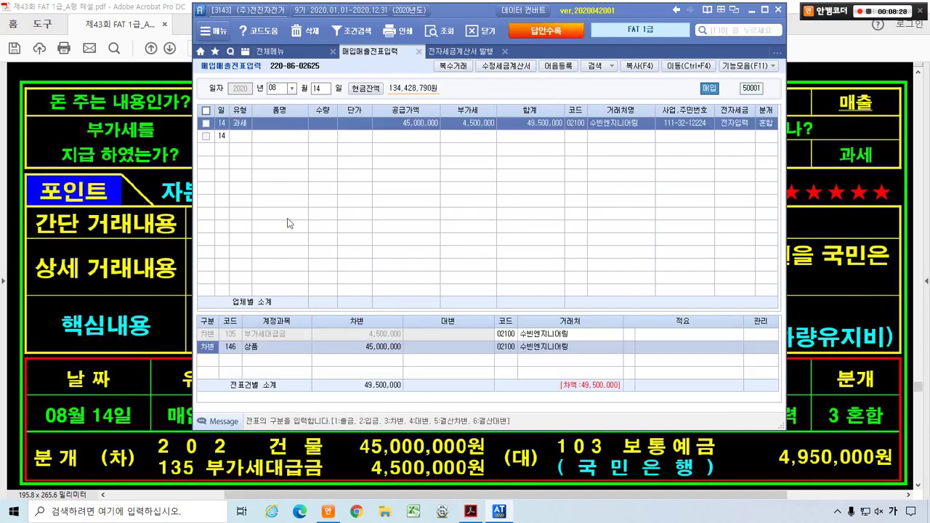
- Change the debit account to 202 건물 and add a 103 보통예금 credit of 49,500,000
click(230, 348)
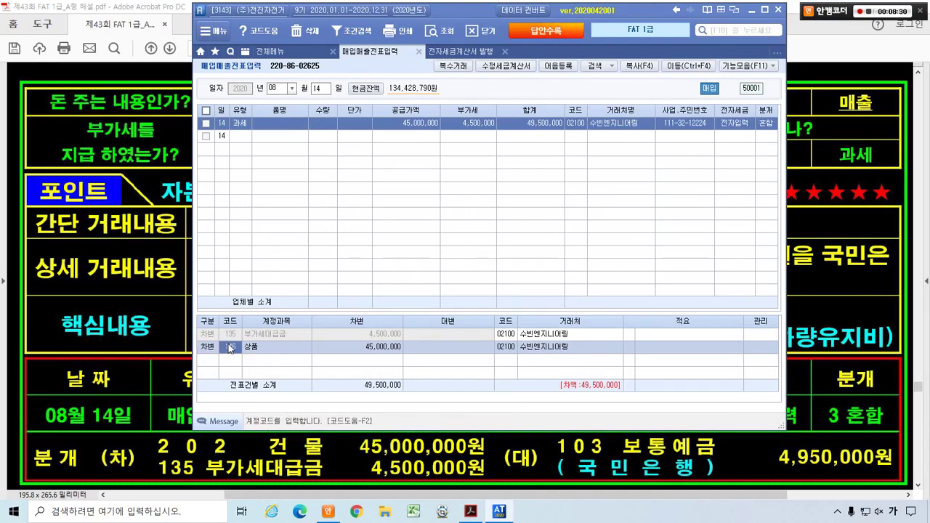
text(202)
key(Return)
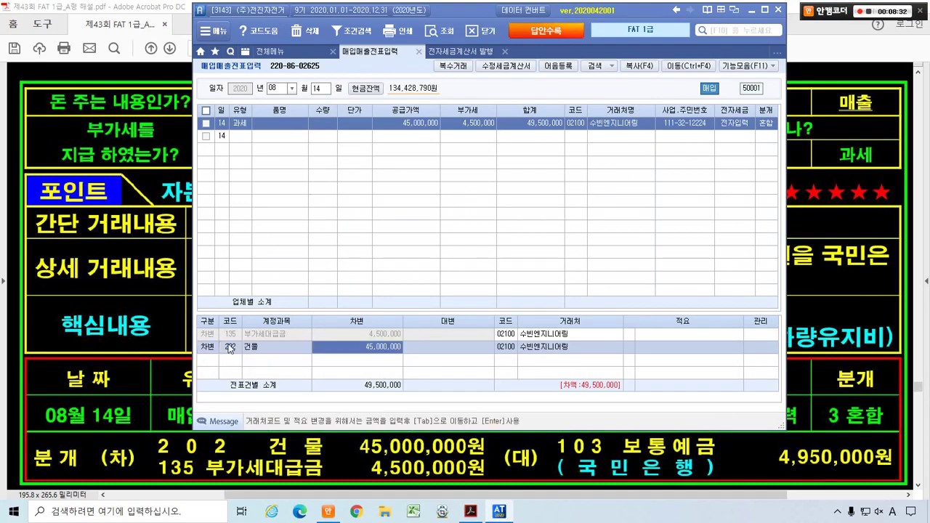
key(Return)
text(4)
key(Return)
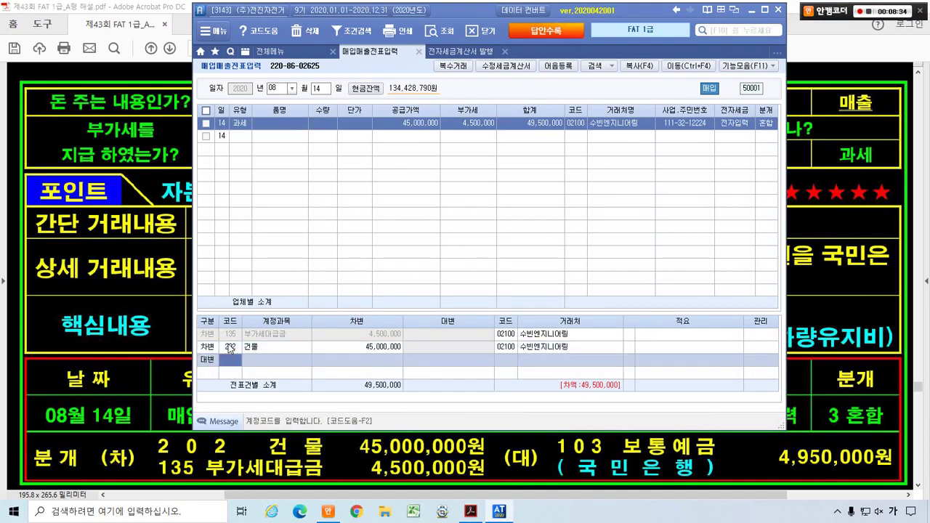
text(103)
key(Return)
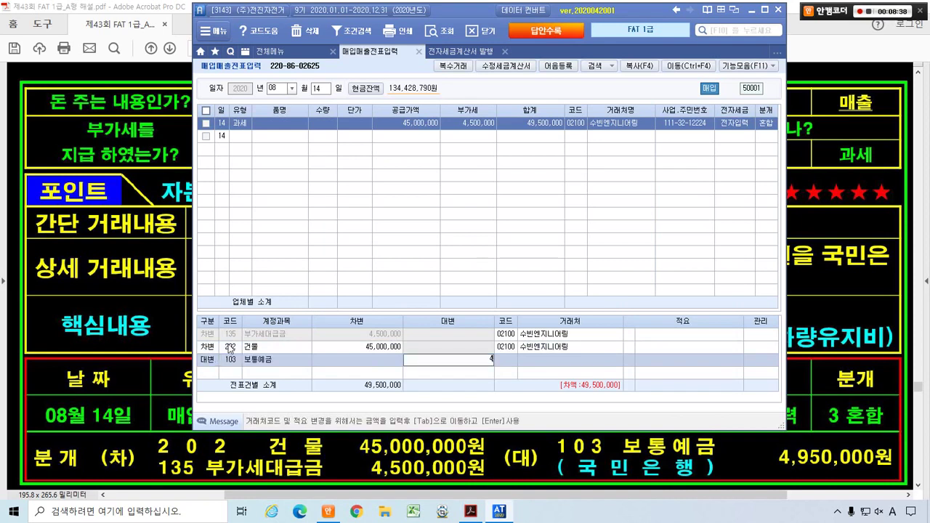
text(49500000)
key(Return)
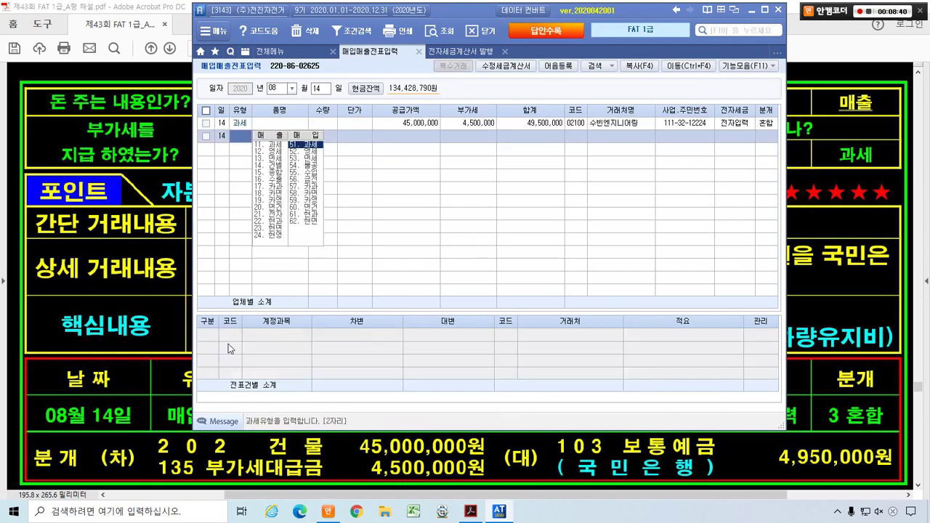
- Replace the credit line's counterparty 수빈엔지니어링 with 98001 국민은행(보통)
click(393, 120)
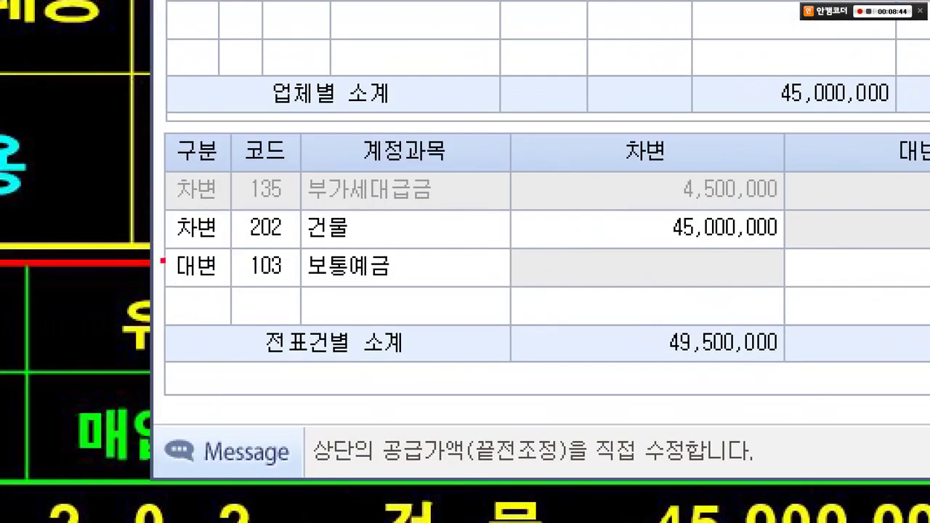
mouse_move(150, 233)
mouse_down()
mouse_move(315, 294)
mouse_move(404, 296)
mouse_up()
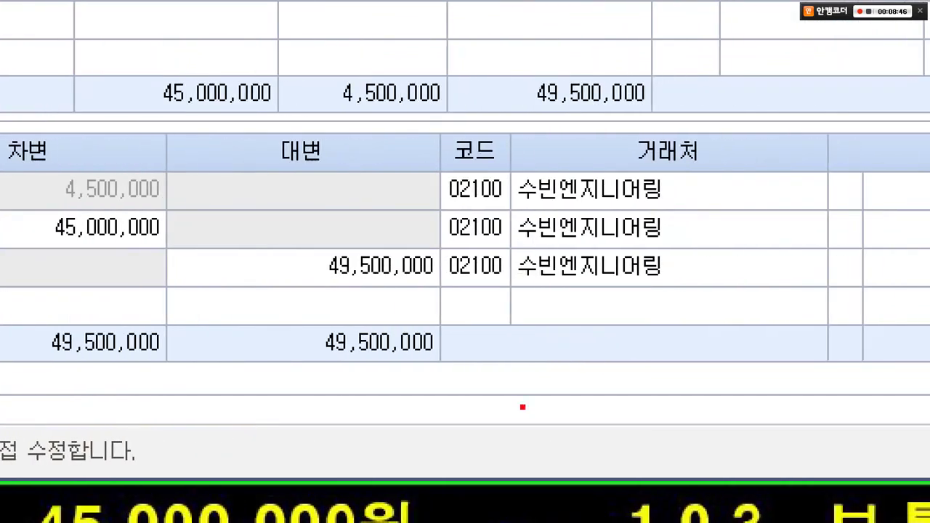
drag(431, 246, 721, 296)
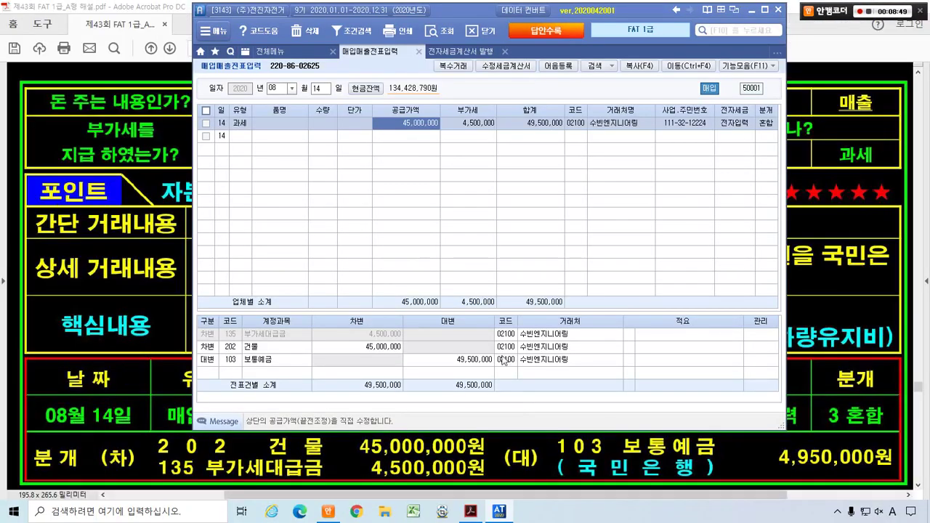
click(501, 360)
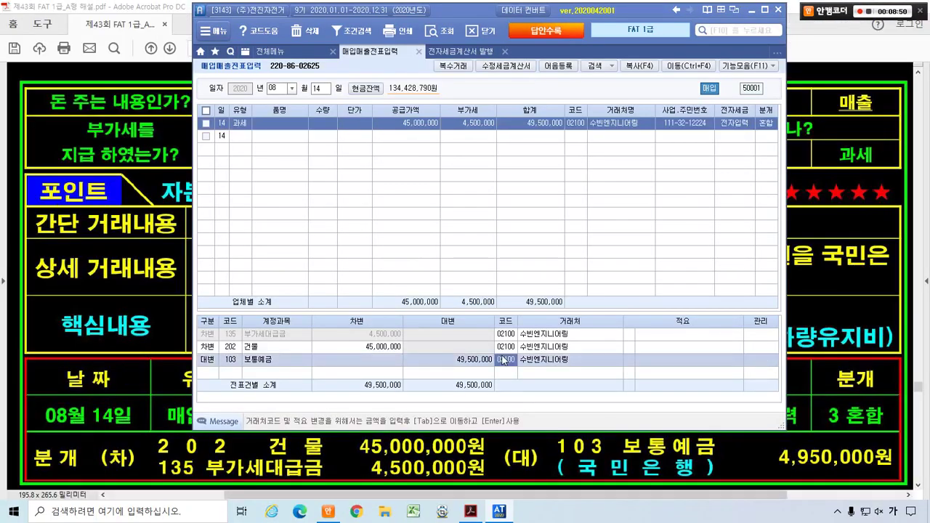
text(국민)
key(Return)
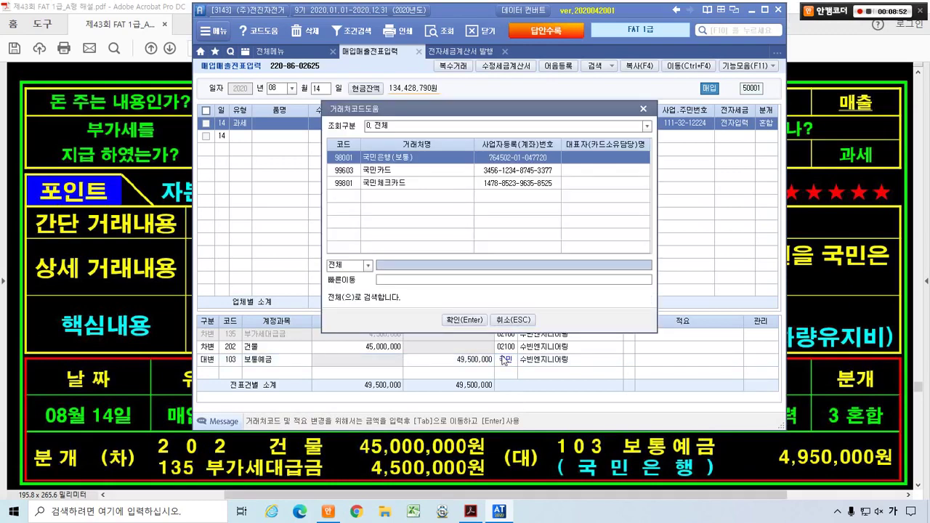
key(Return)
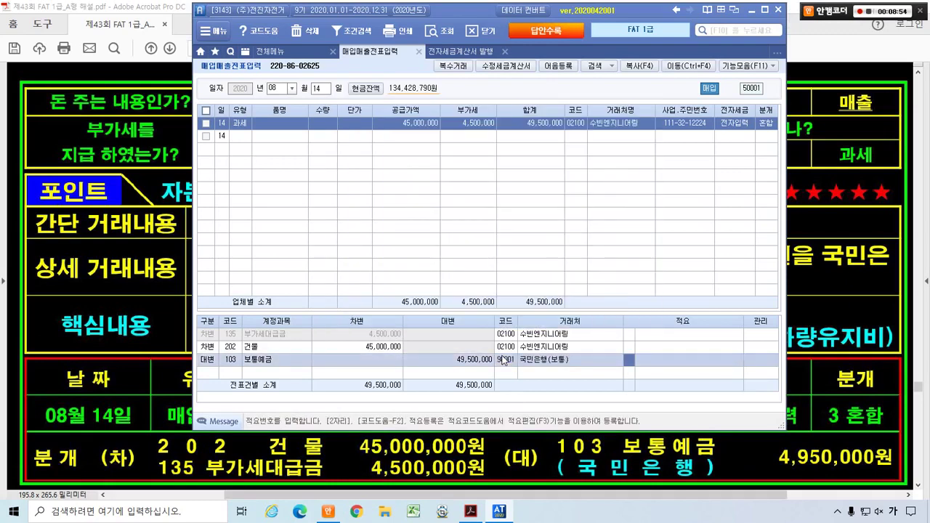
key(Return)
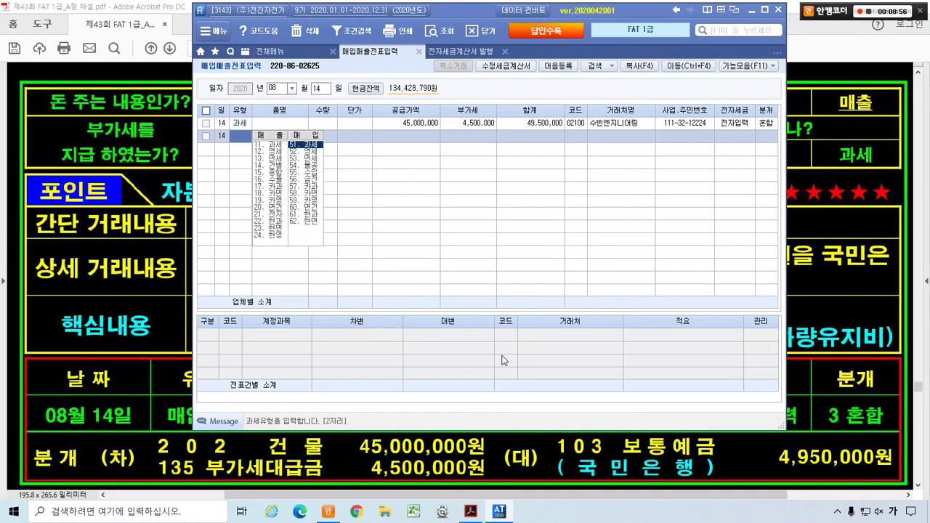
- Mark up the journal: 전자입력, 혼합, debit lines, 103 credit, 49,500,000 totals and 국민은행
click(411, 121)
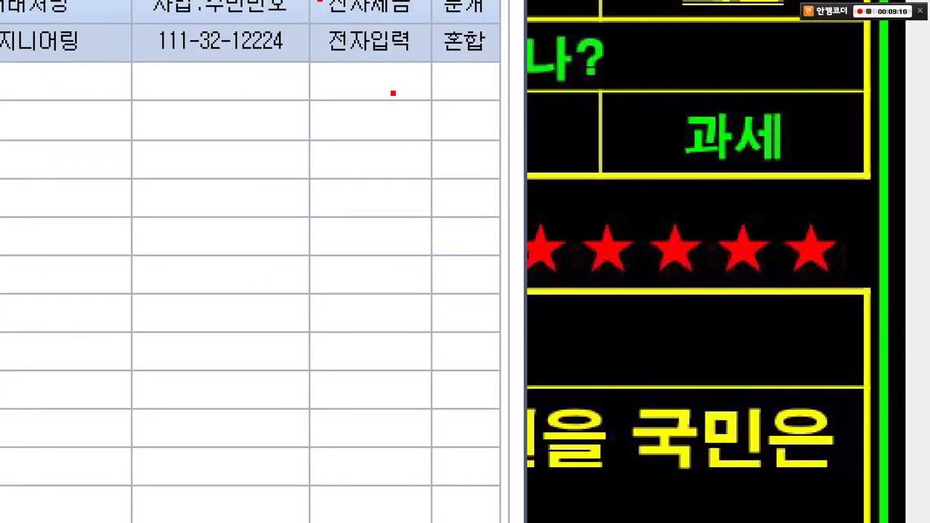
mouse_move(393, 93)
mouse_down()
mouse_move(338, 29)
mouse_move(403, 75)
mouse_move(492, 78)
mouse_up()
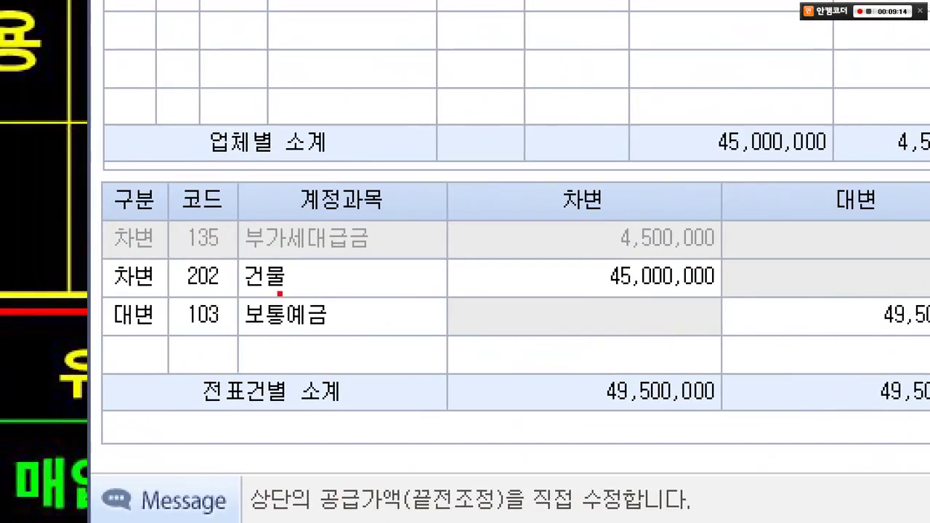
drag(54, 194, 745, 290)
drag(100, 332, 363, 330)
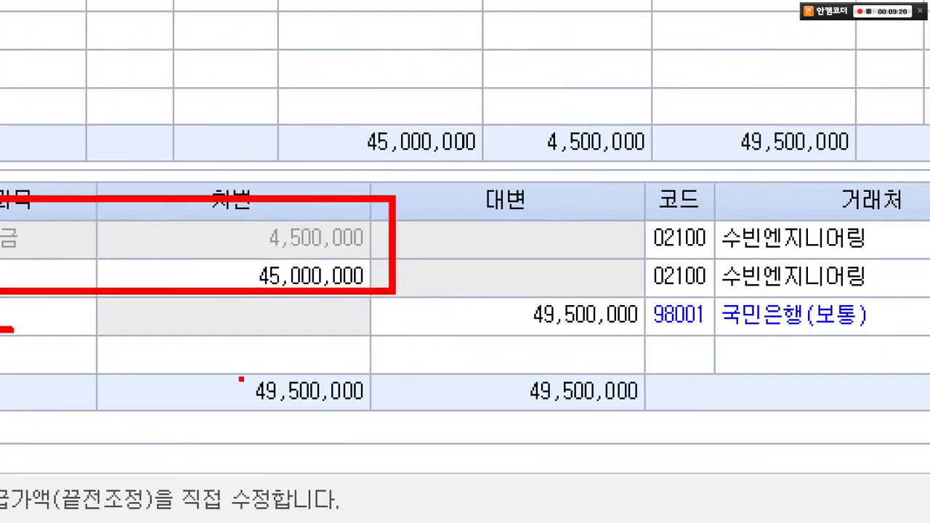
drag(582, 372, 739, 385)
drag(388, 384, 647, 420)
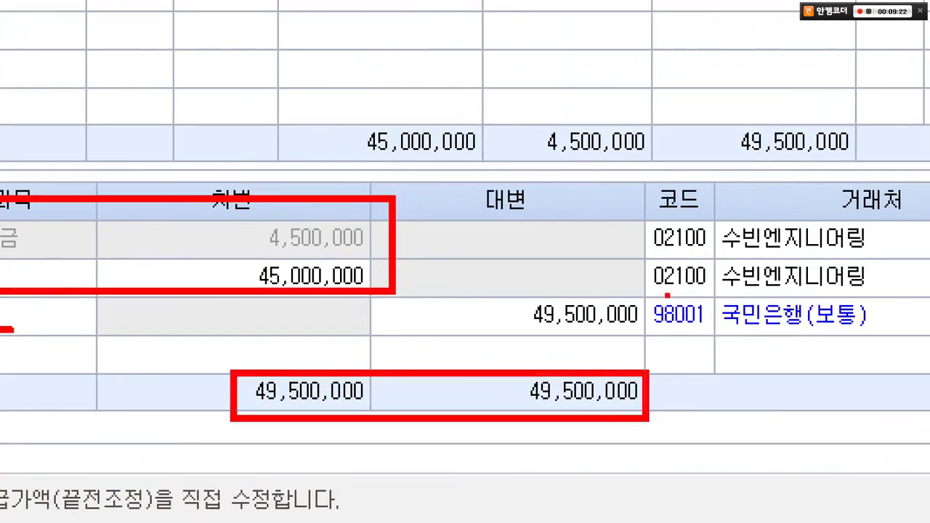
drag(645, 292, 870, 356)
drag(762, 271, 841, 237)
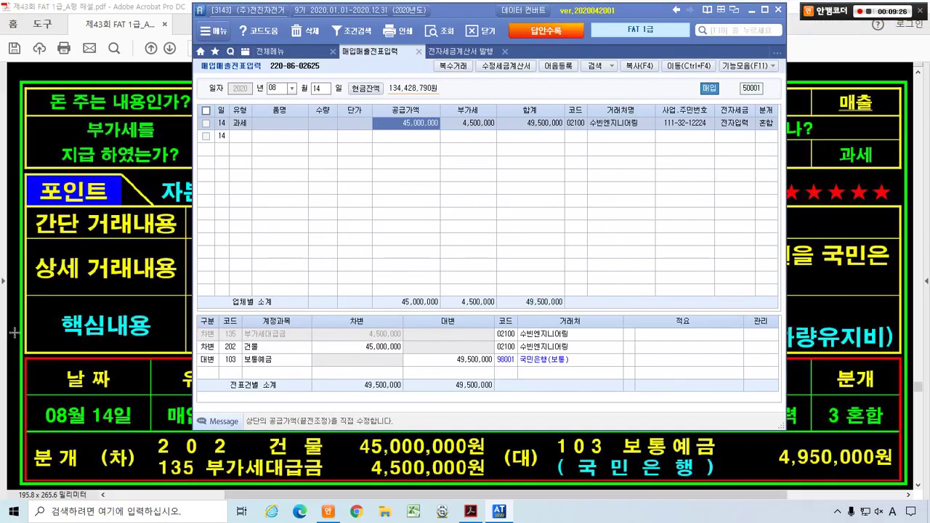
- On the invoice, box the 전자세금계산서 title, supplier (주)전진자전거 and buyer (주)행복운동
click(14, 332)
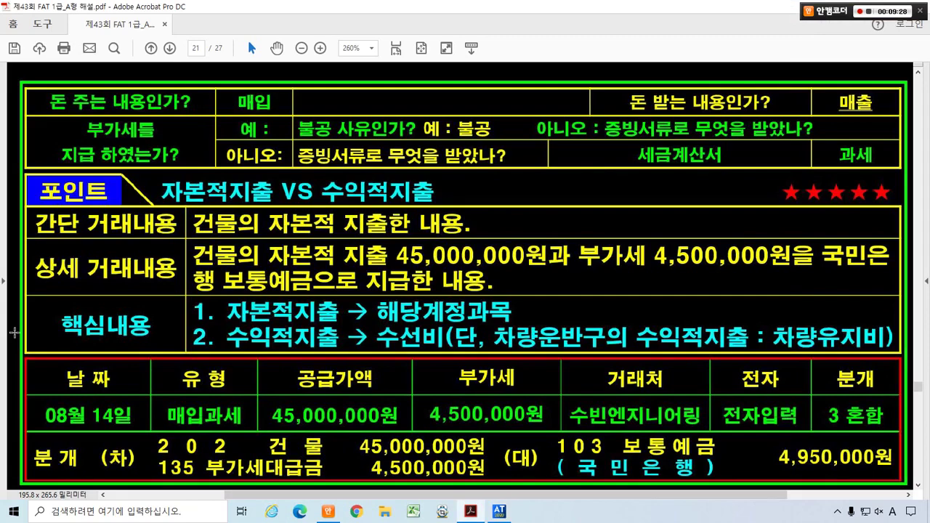
scroll(14, 332, down, 3)
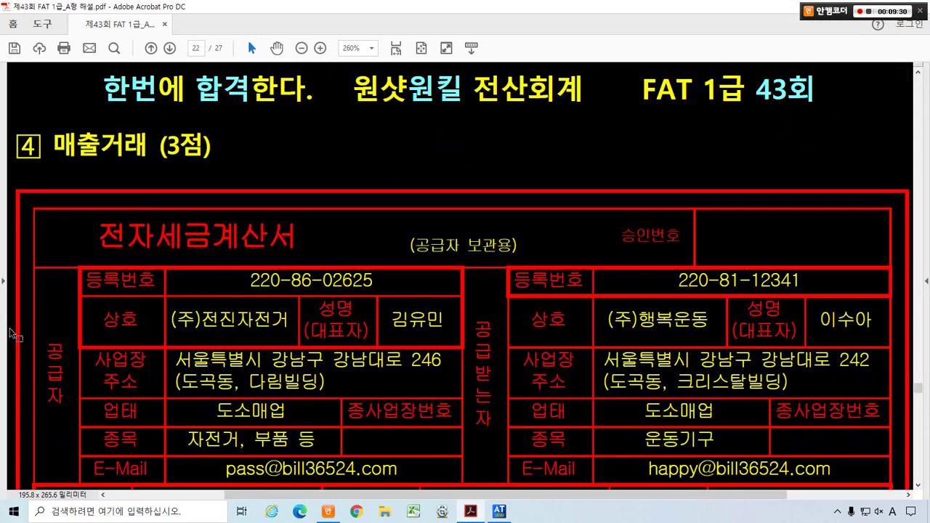
scroll(64, 279, up, 3)
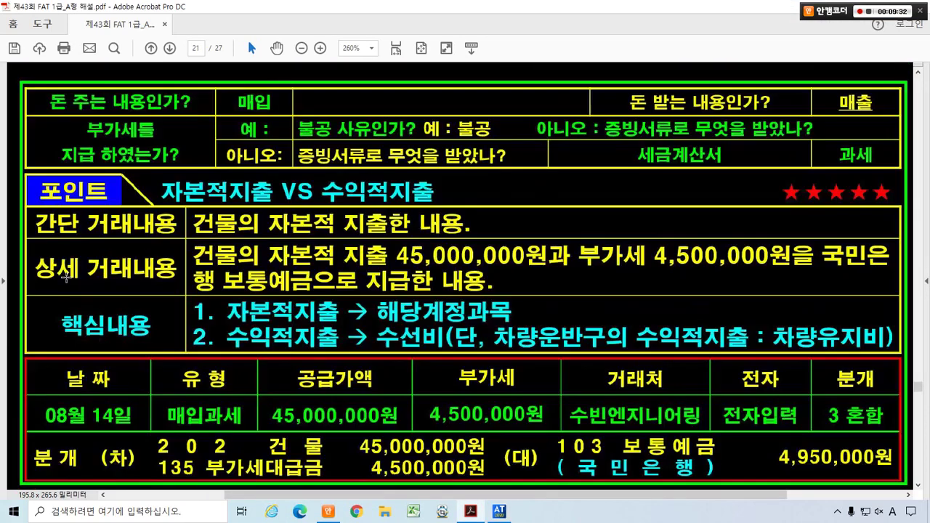
scroll(68, 274, down, 5)
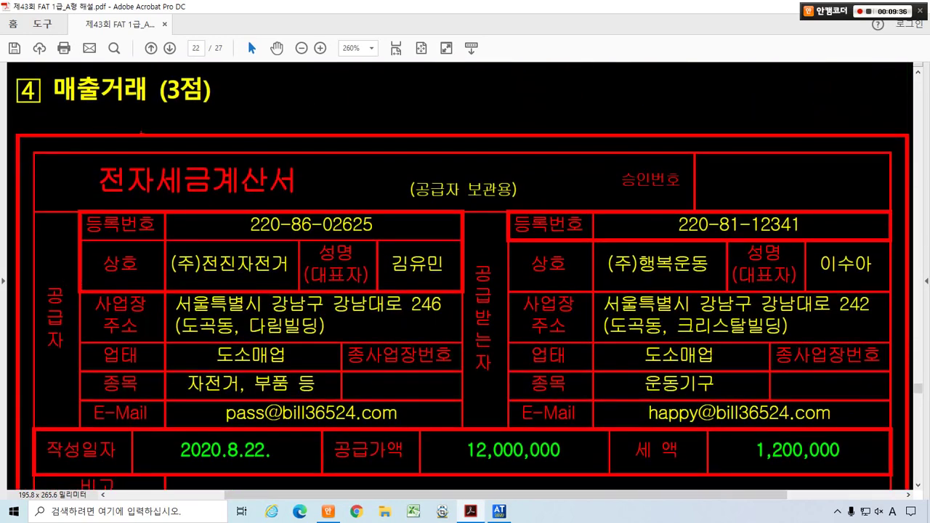
mouse_move(387, 170)
mouse_down()
mouse_move(393, 145)
mouse_move(365, 175)
mouse_up()
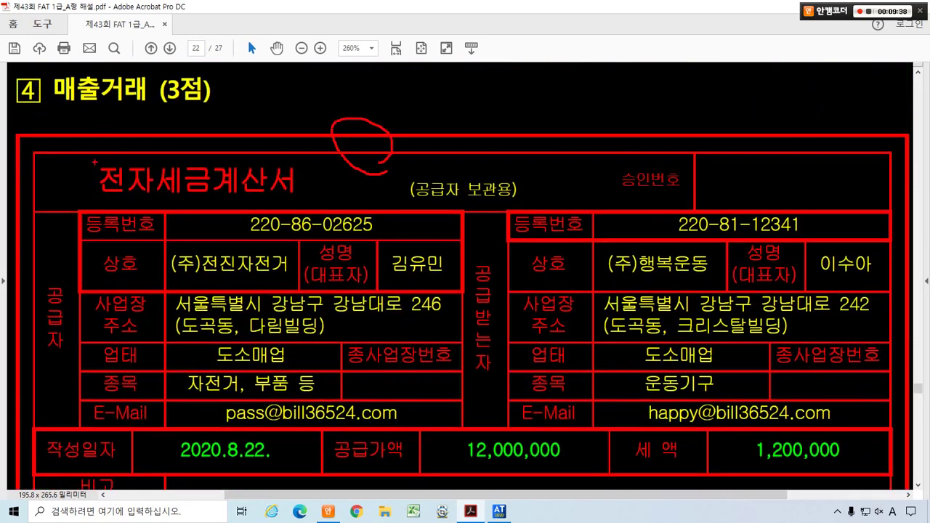
drag(93, 161, 308, 200)
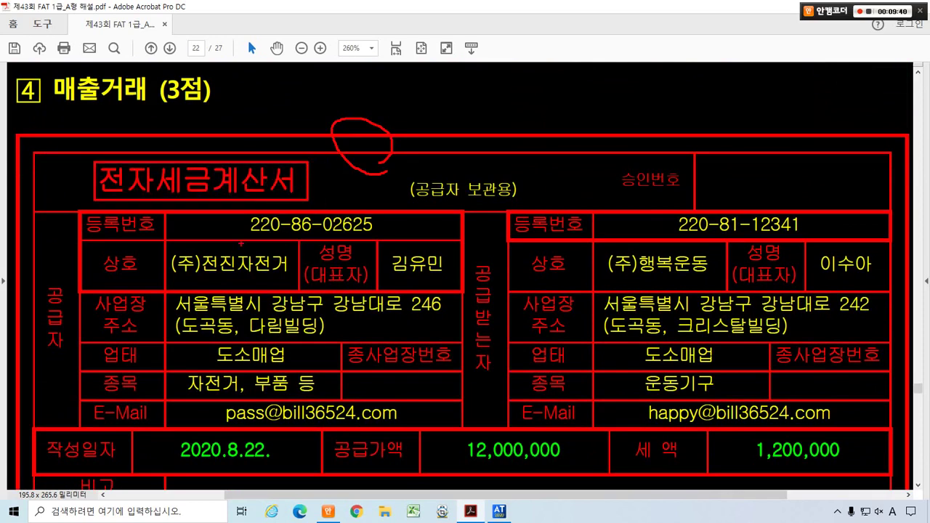
drag(180, 249, 283, 278)
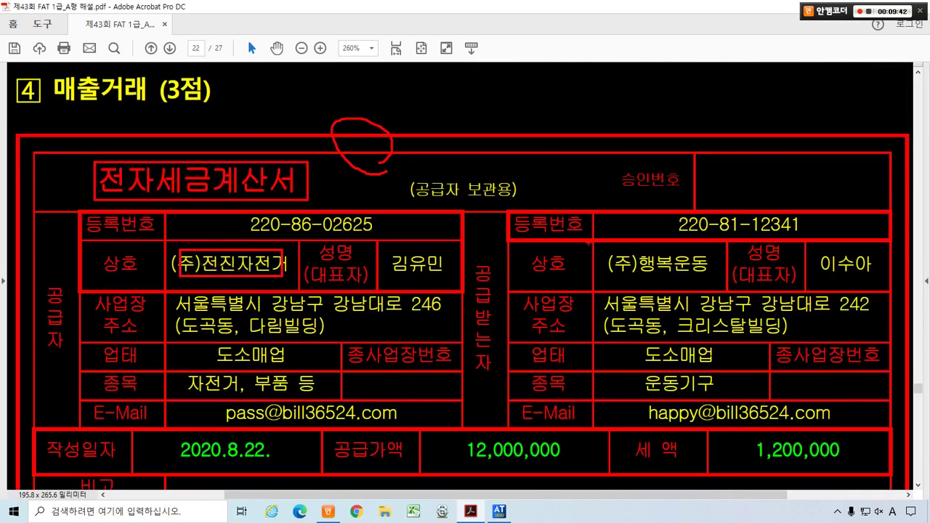
drag(589, 242, 716, 284)
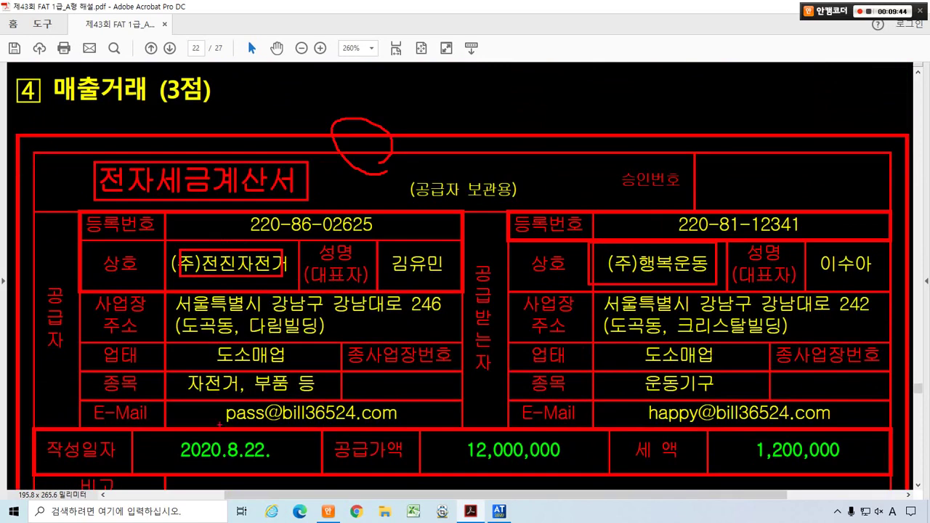
- Box the 2020.8.22 date and 12,000,000 supply amount, then clear markings and scroll to the totals
drag(163, 428, 283, 465)
drag(433, 420, 541, 465)
drag(715, 429, 850, 462)
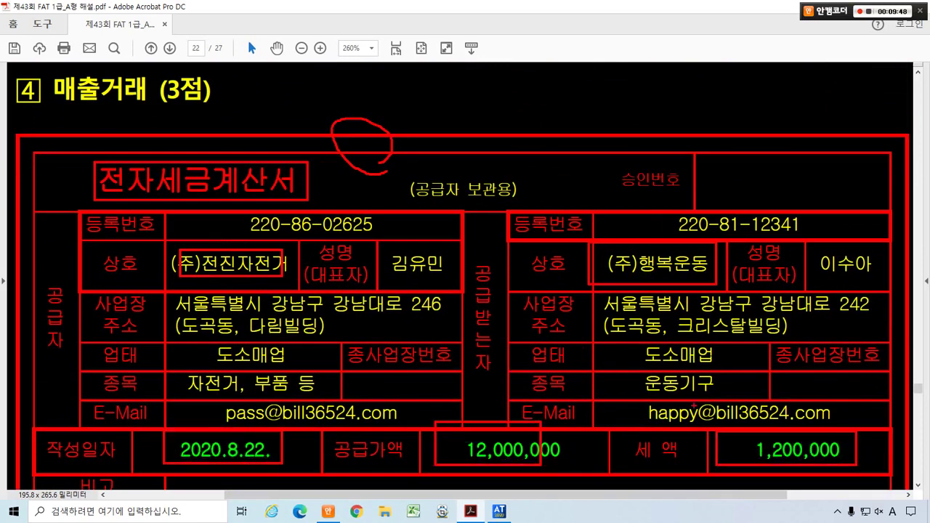
key(Escape)
scroll(73, 160, down, 4)
scroll(73, 160, down, 4)
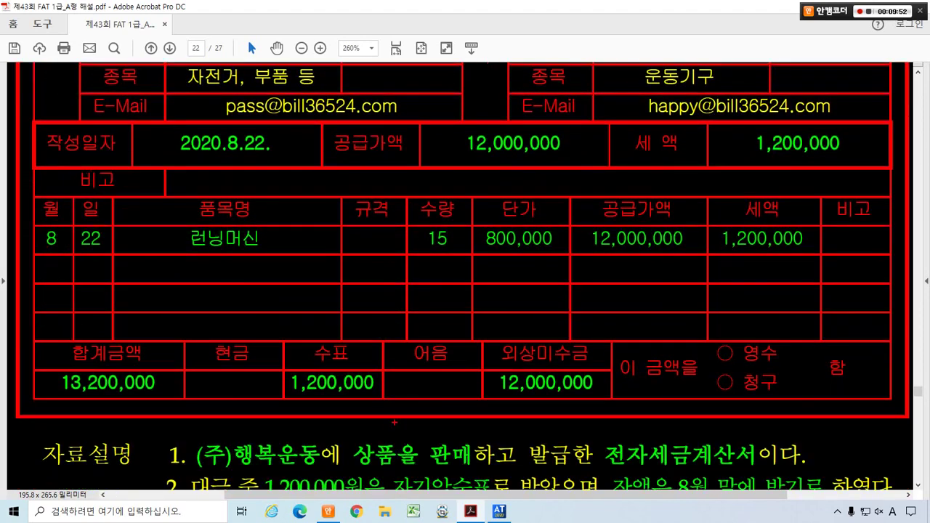
- Mark the 1,200,000 check and 12,000,000 receivable, then the buyer, 상품을 판매 and 전자세금계산서
mouse_move(394, 422)
mouse_down()
mouse_move(313, 421)
mouse_move(340, 338)
mouse_move(404, 398)
mouse_up()
mouse_move(484, 404)
mouse_down()
mouse_move(516, 412)
mouse_move(610, 360)
mouse_move(590, 391)
mouse_up()
scroll(516, 319, down, 5)
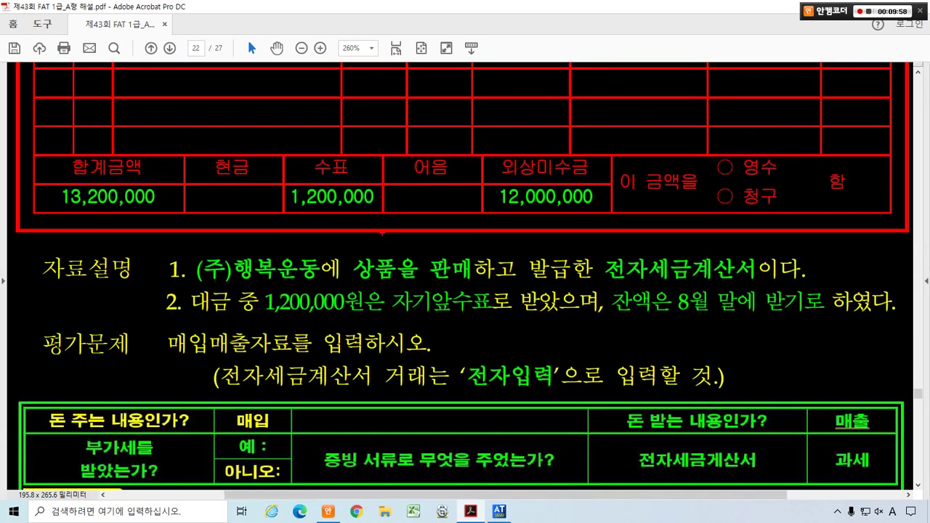
drag(194, 281, 320, 282)
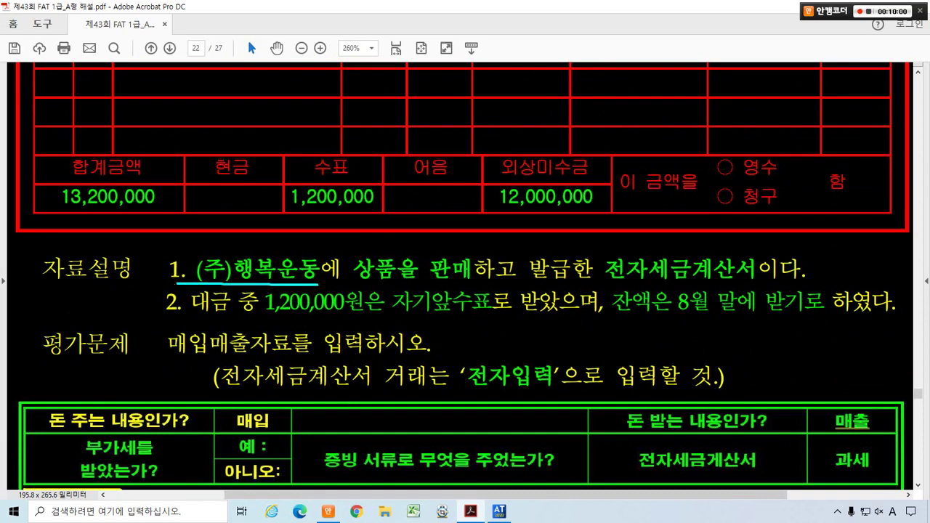
drag(339, 251, 479, 285)
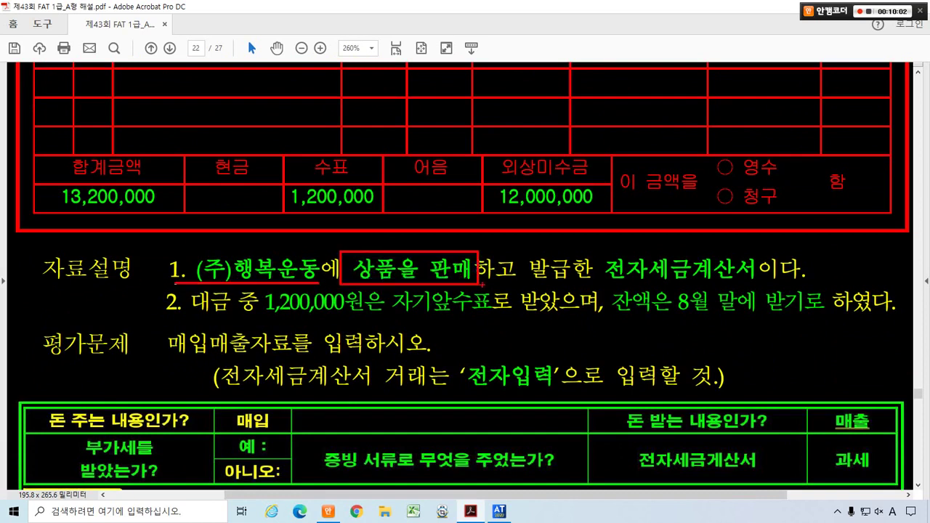
drag(594, 250, 768, 288)
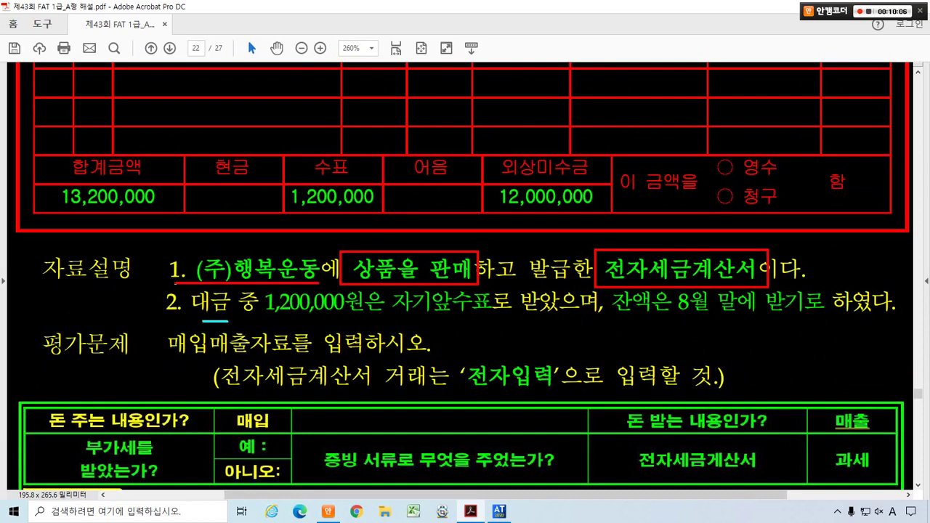
- Underline the 1,200,000원 자기앞수표 payment and end-of-August balance, then clear the markings
drag(228, 320, 497, 320)
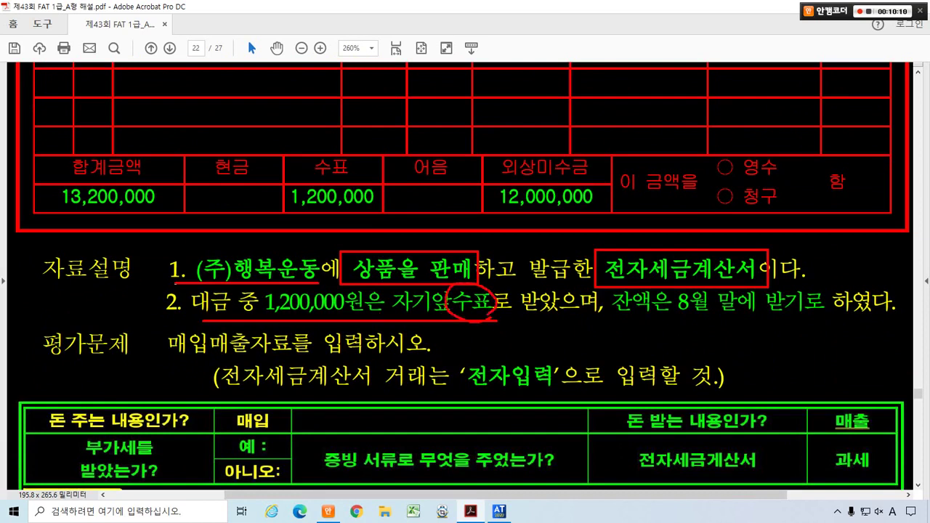
mouse_move(396, 319)
mouse_down()
mouse_move(404, 285)
mouse_move(458, 294)
mouse_up()
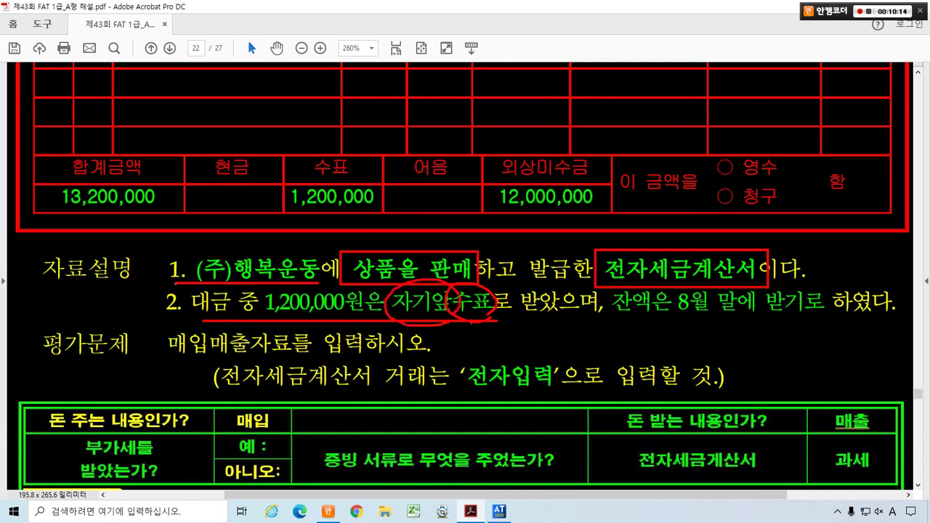
drag(615, 317, 881, 313)
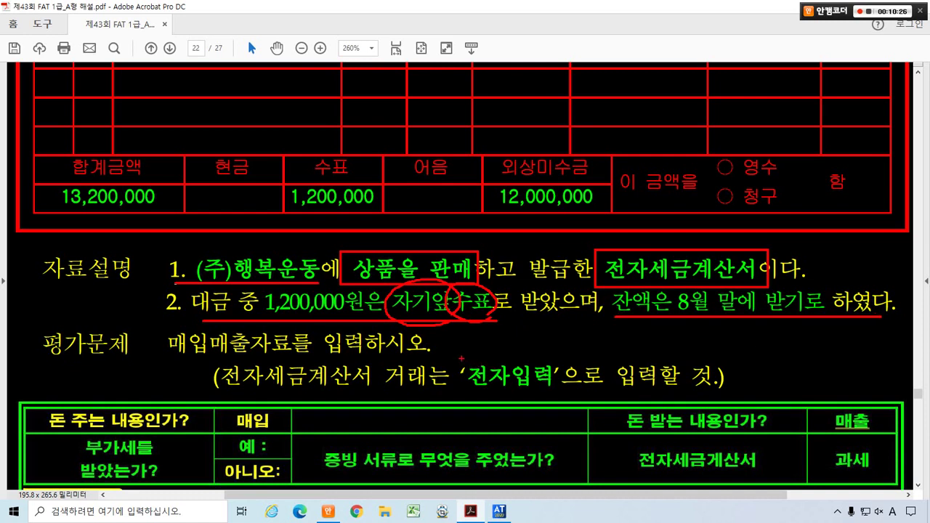
drag(460, 358, 569, 392)
key(Escape)
- Mark the analysis table (매출, VAT 예, 전자세금계산서, 과세) and the 매출과세 answer row
scroll(385, 230, down, 3)
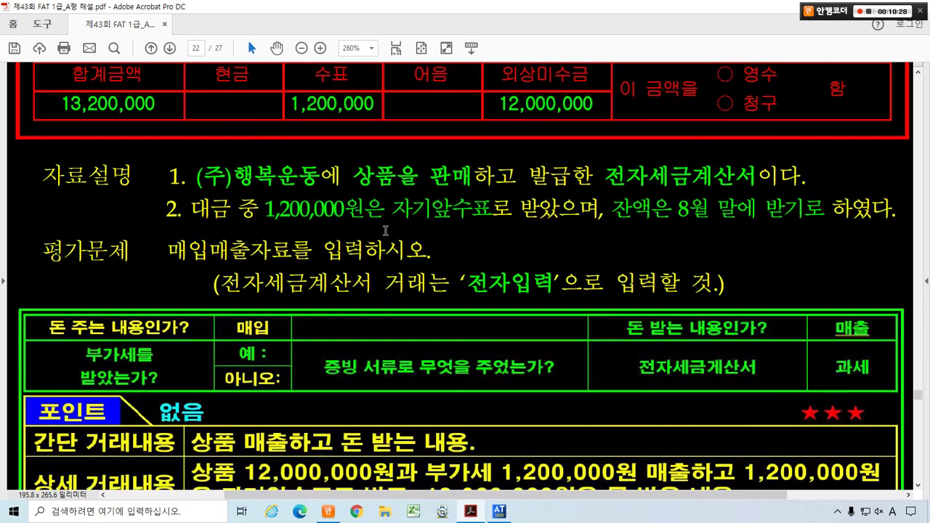
scroll(385, 230, down, 6)
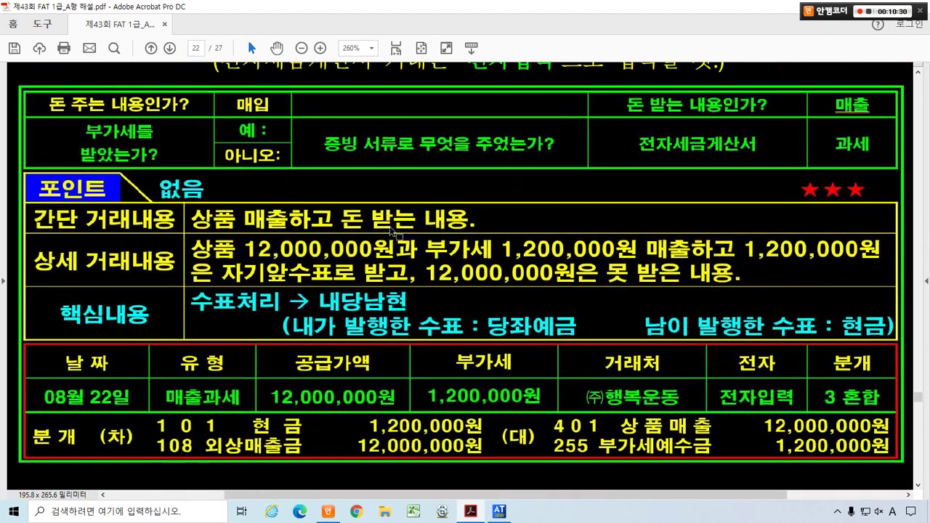
mouse_move(604, 86)
mouse_down()
mouse_move(707, 109)
mouse_move(882, 119)
mouse_up()
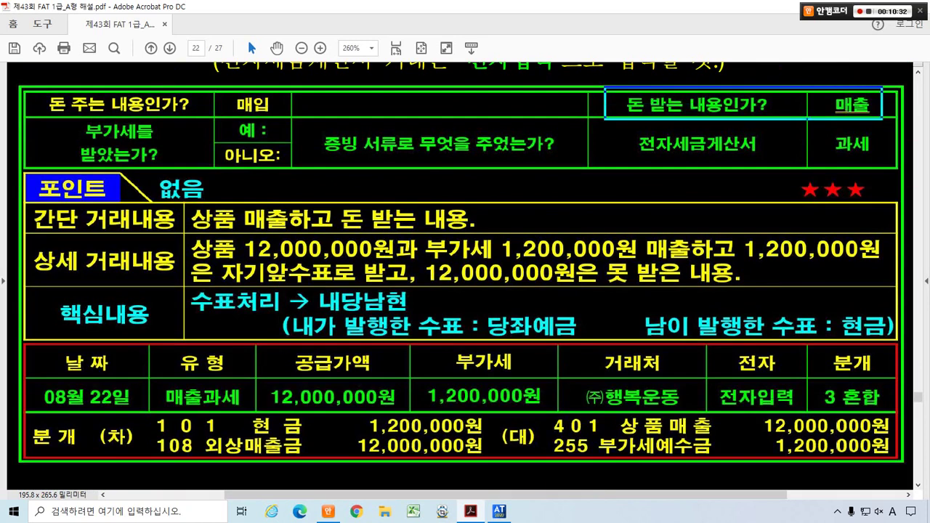
mouse_move(113, 166)
mouse_down()
mouse_move(51, 149)
mouse_move(128, 170)
mouse_up()
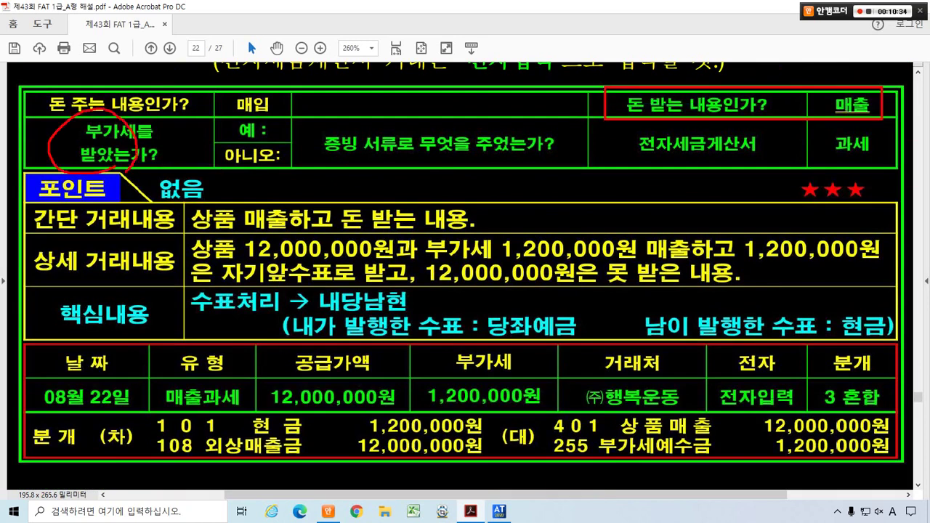
mouse_move(241, 150)
mouse_down()
mouse_move(266, 135)
mouse_move(560, 160)
mouse_up()
drag(636, 134, 772, 155)
mouse_move(849, 170)
mouse_down()
mouse_move(866, 163)
mouse_move(858, 76)
mouse_move(881, 163)
mouse_up()
mouse_move(156, 379)
mouse_down()
mouse_move(200, 383)
mouse_move(235, 407)
mouse_move(530, 411)
mouse_up()
drag(570, 376, 660, 412)
drag(701, 377, 788, 412)
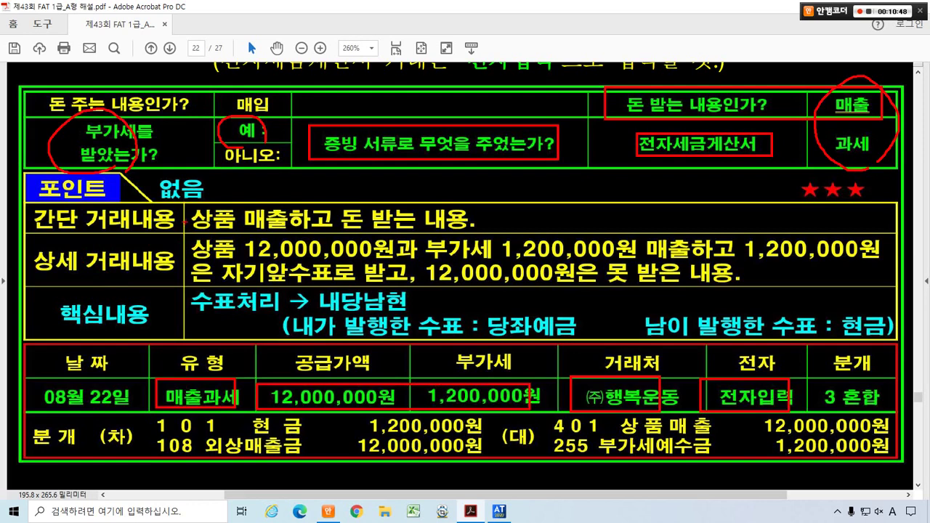
- Underline the 포인트 amounts and box the 수표처리 내당남현 check rules, then clear markings
drag(187, 231, 473, 231)
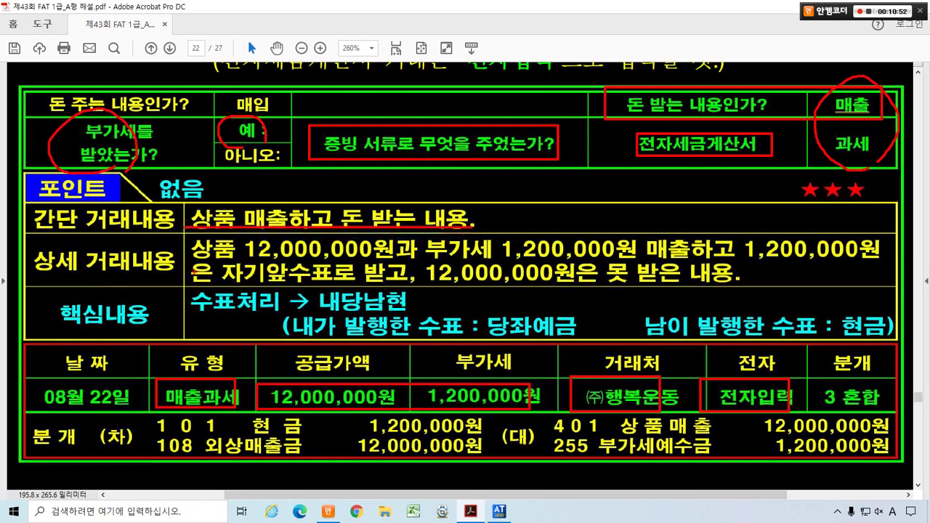
drag(194, 262, 864, 263)
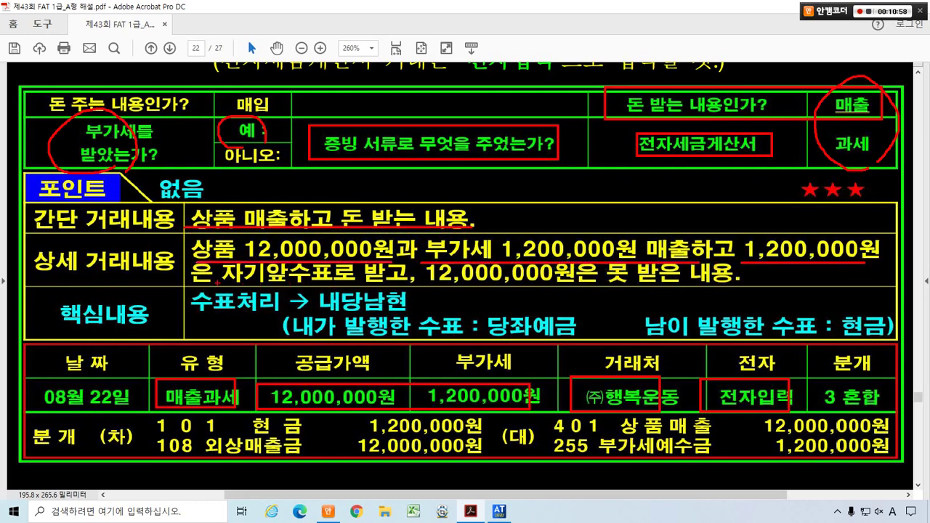
mouse_move(192, 283)
mouse_down()
mouse_move(365, 284)
mouse_move(298, 292)
mouse_move(327, 252)
mouse_up()
drag(423, 282, 723, 288)
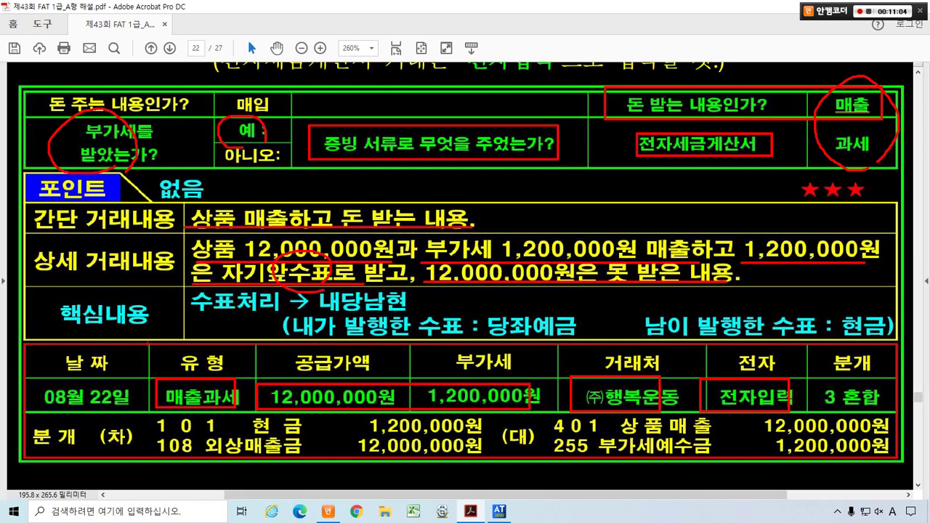
drag(137, 341, 125, 331)
drag(185, 286, 429, 315)
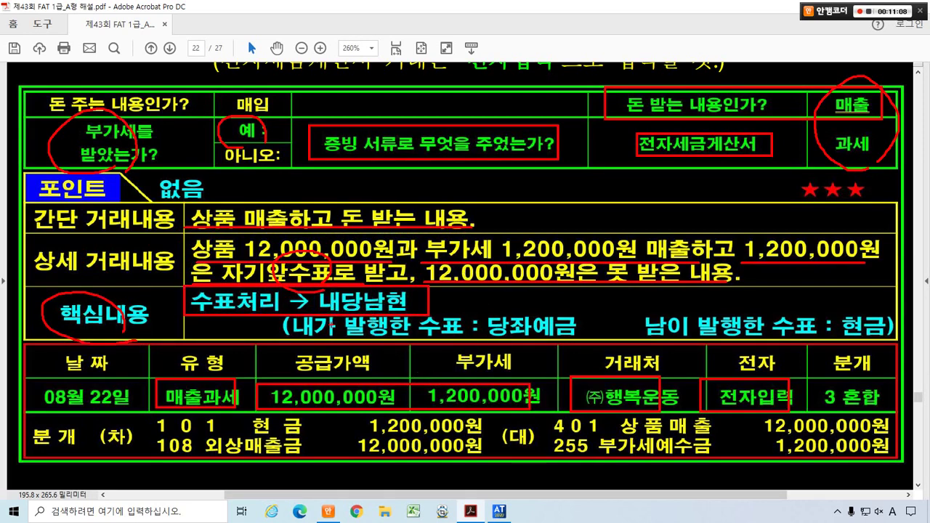
drag(288, 309, 585, 338)
drag(624, 311, 895, 341)
key(e)
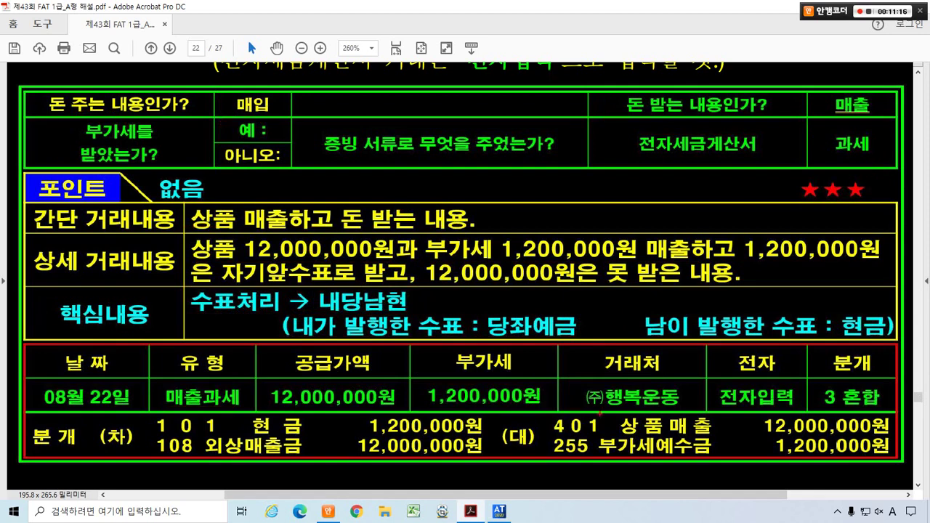
drag(623, 423, 340, 254)
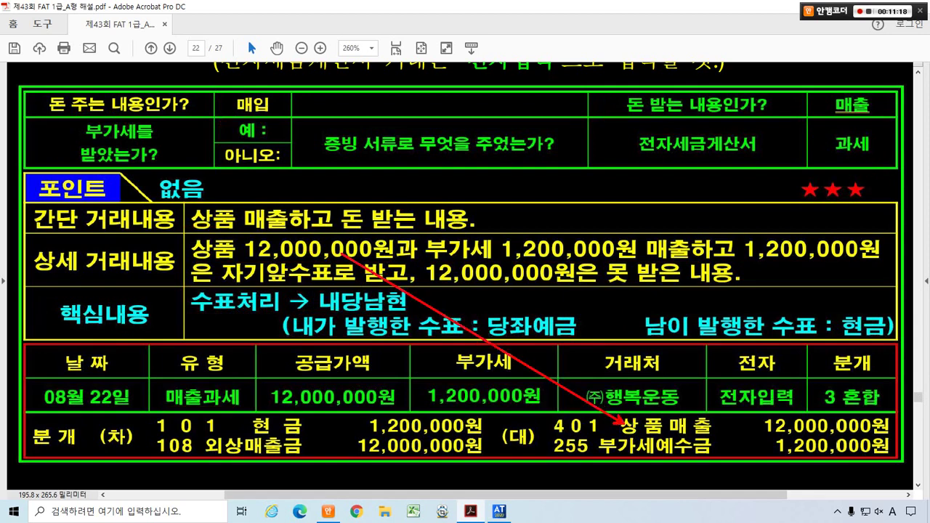
drag(680, 448, 574, 260)
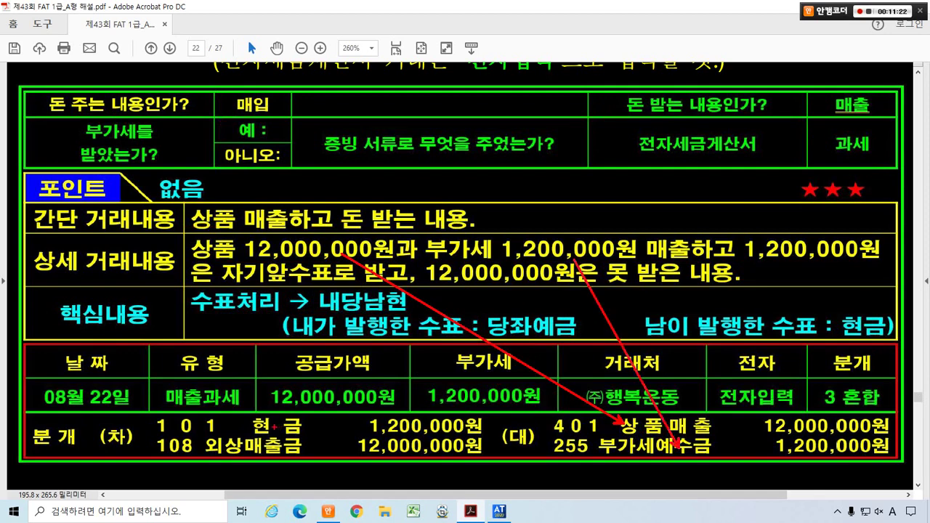
mouse_move(274, 427)
mouse_down()
mouse_move(298, 285)
mouse_move(312, 283)
mouse_move(295, 261)
mouse_up()
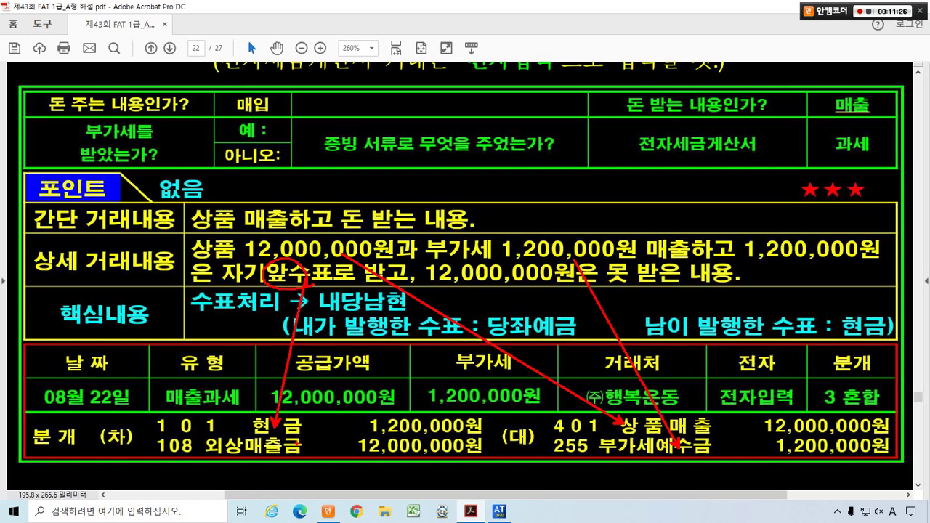
drag(298, 442, 371, 385)
drag(475, 292, 480, 283)
drag(636, 432, 654, 411)
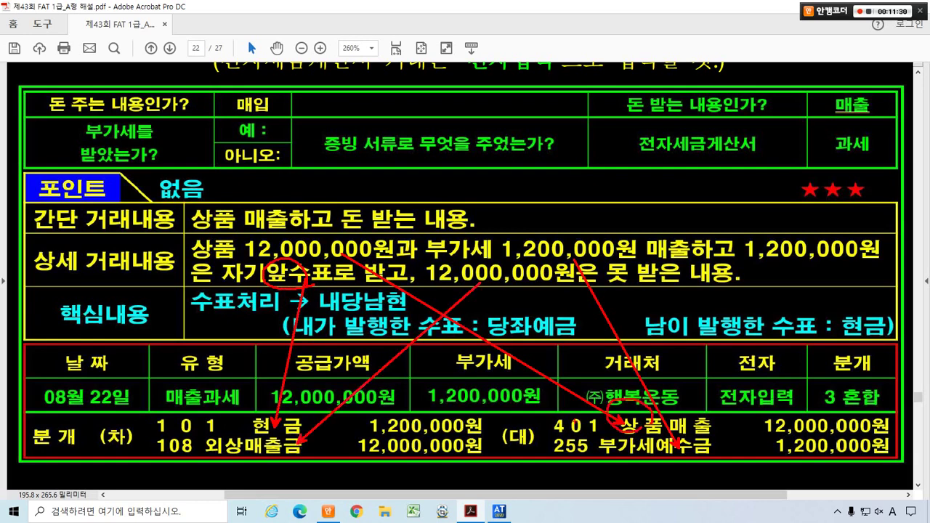
key(Escape)
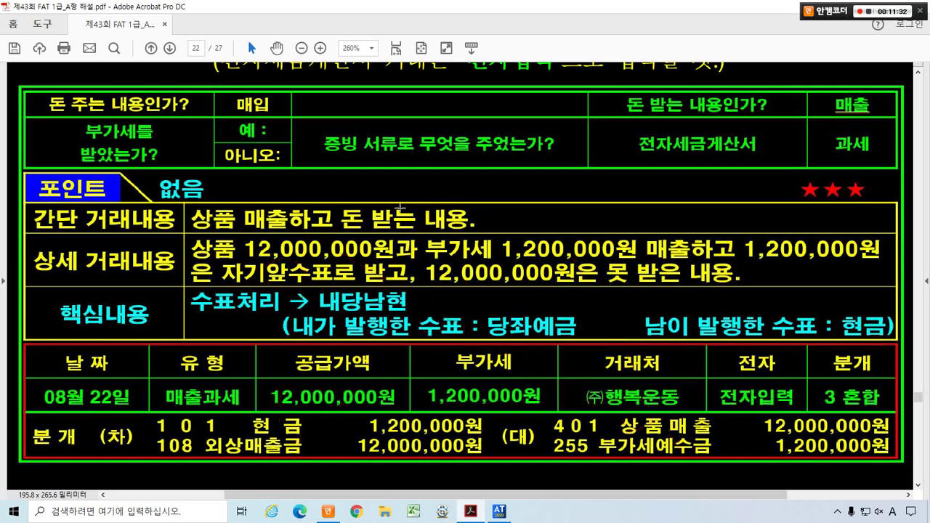
mouse_move(346, 429)
mouse_down()
mouse_move(383, 459)
mouse_move(350, 420)
mouse_up()
mouse_move(285, 420)
mouse_down()
mouse_move(304, 385)
mouse_move(331, 438)
mouse_move(338, 384)
mouse_up()
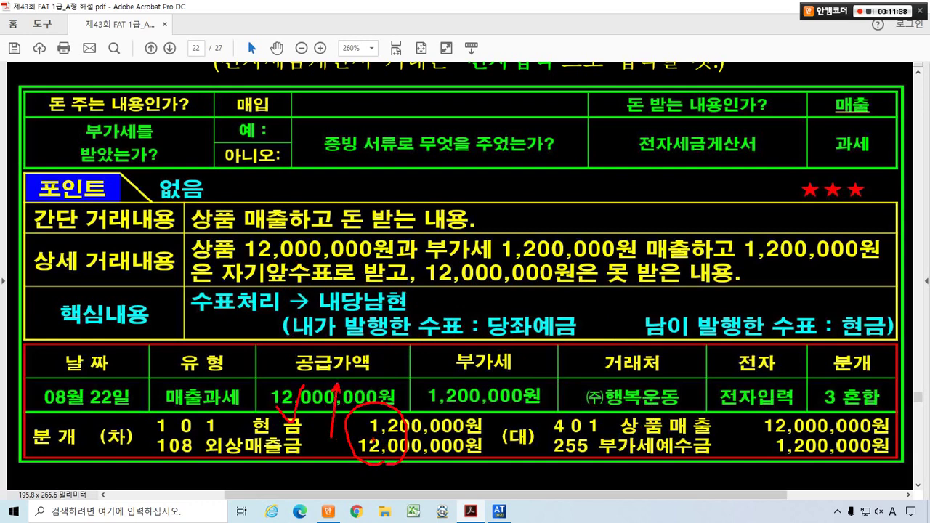
drag(537, 399, 507, 467)
mouse_move(137, 431)
mouse_down()
mouse_move(380, 468)
mouse_move(497, 469)
mouse_up()
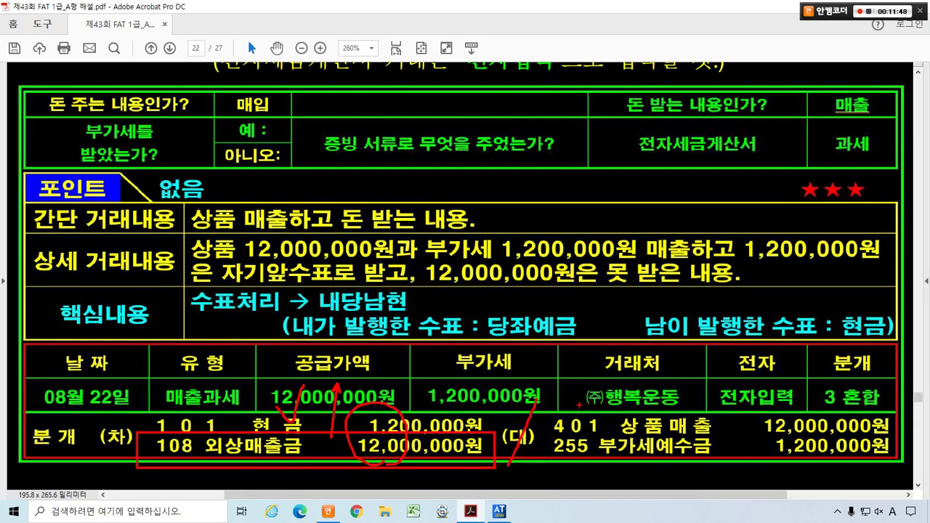
mouse_move(579, 404)
mouse_down()
mouse_move(583, 393)
mouse_move(509, 438)
mouse_up()
mouse_move(253, 424)
mouse_down()
mouse_move(273, 444)
mouse_move(255, 457)
mouse_up()
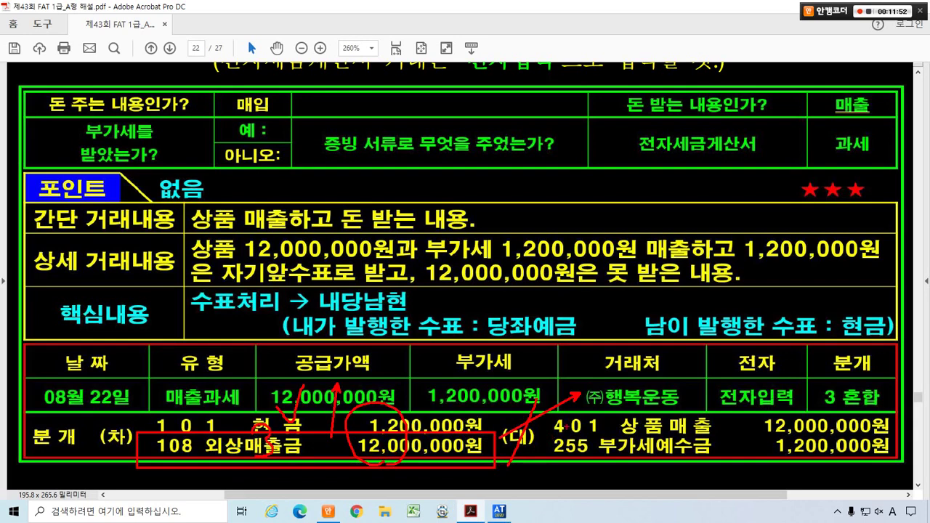
mouse_move(565, 426)
mouse_down()
mouse_move(598, 430)
mouse_move(589, 459)
mouse_up()
mouse_move(827, 416)
mouse_down()
mouse_move(807, 384)
mouse_move(866, 427)
mouse_up()
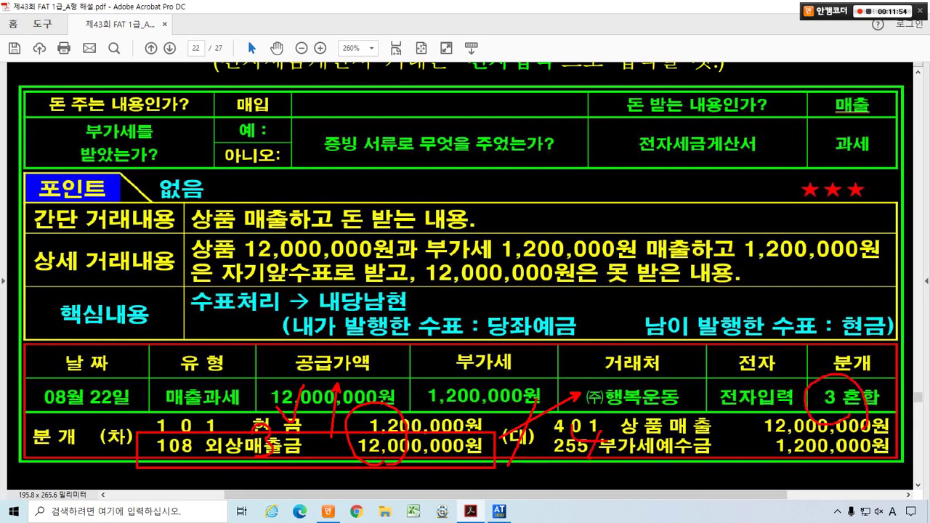
key(Escape)
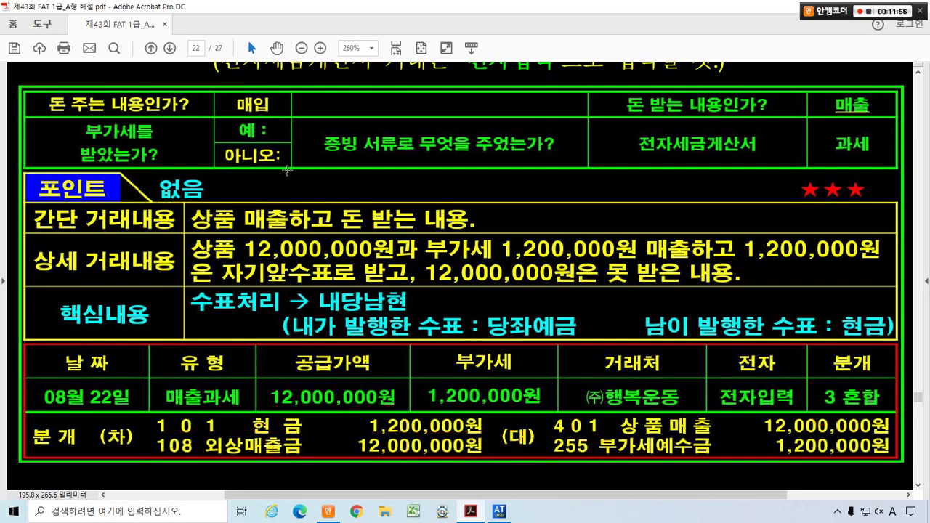
key(alt+Tab)
- Start an 08/22 voucher with type 11.과세 and a 12,000,000 supply amount
click(320, 88)
text(22)
key(Return)
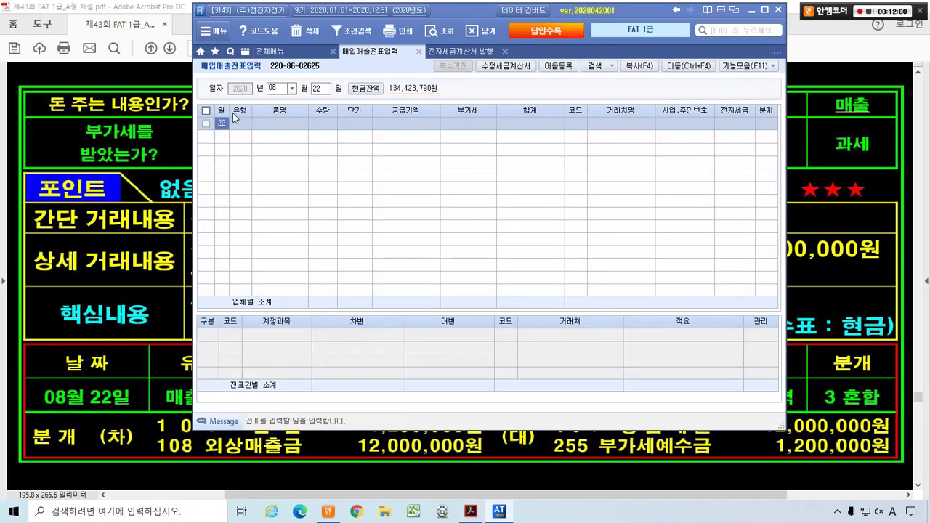
text(11)
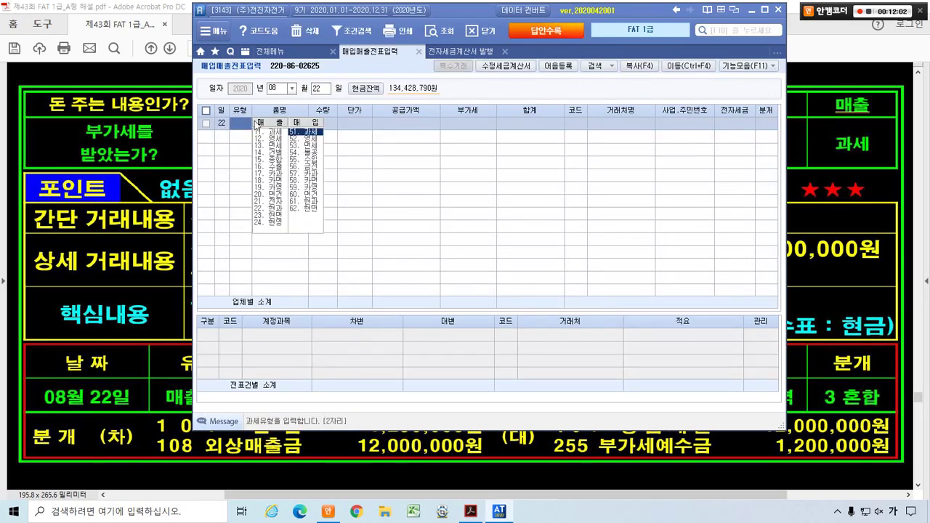
key(Return)
key(alt+Tab)
key(alt+Tab)
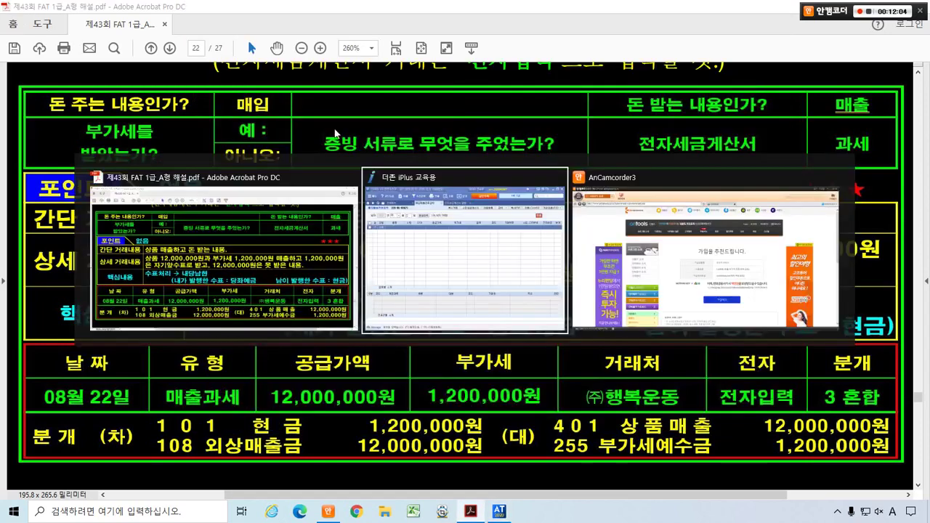
key(Return)
key(Return)
key(Return)
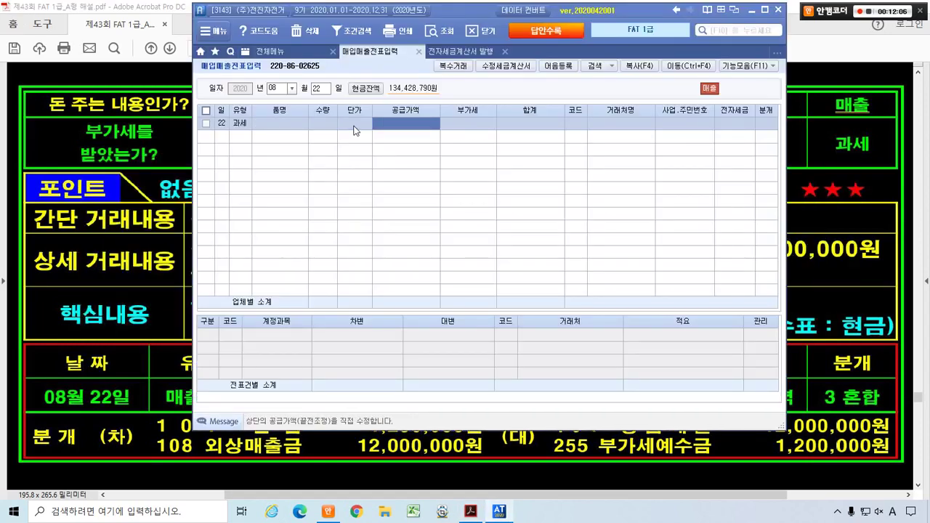
text(12000000)
key(Return)
- Set customer (주)행복운동 with 전자입력 and 혼합 journal, and mark the credit lines
key(Return)
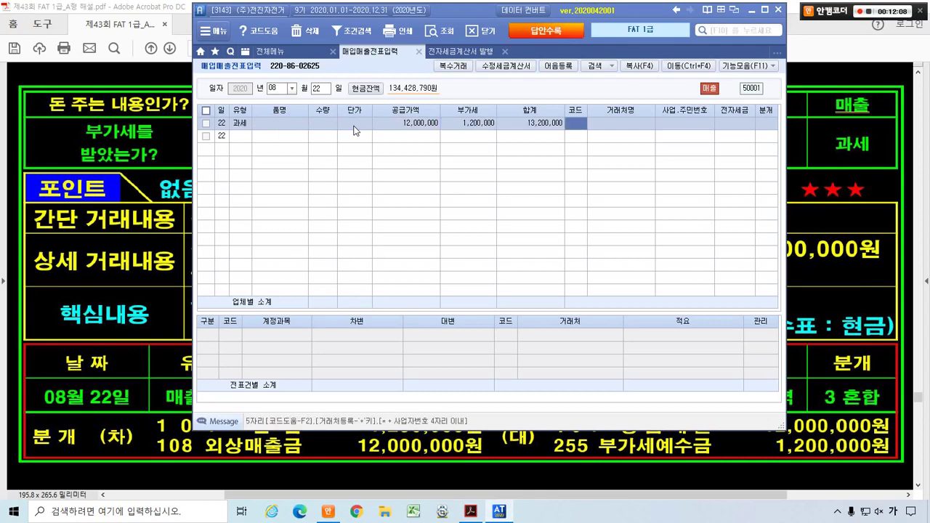
key(alt+Tab)
key(alt+Tab)
text(행)
key(Return)
key(Return)
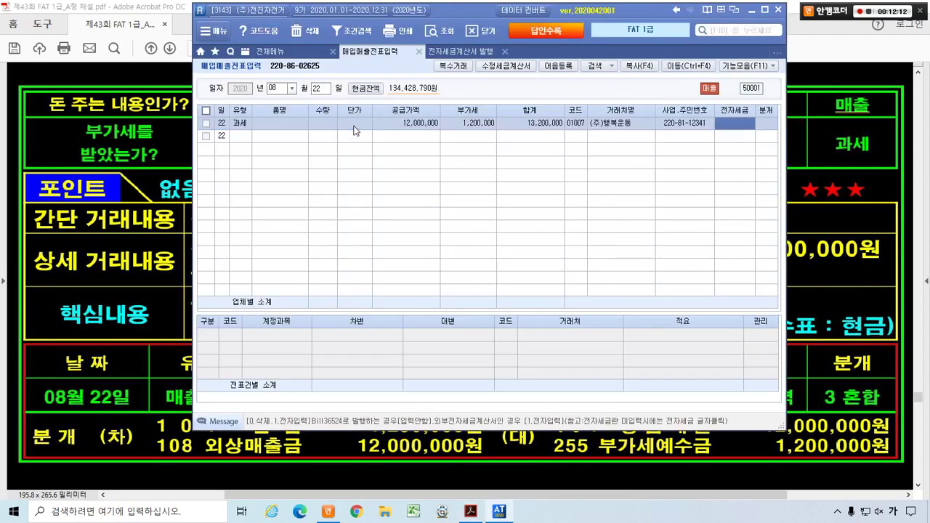
text(1)
key(Return)
text(3)
key(Return)
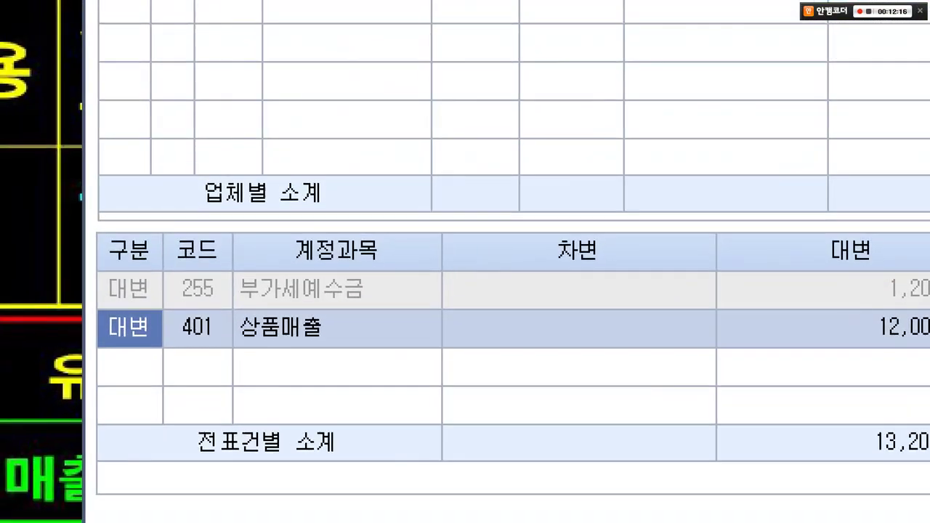
drag(182, 322, 273, 338)
drag(325, 302, 420, 358)
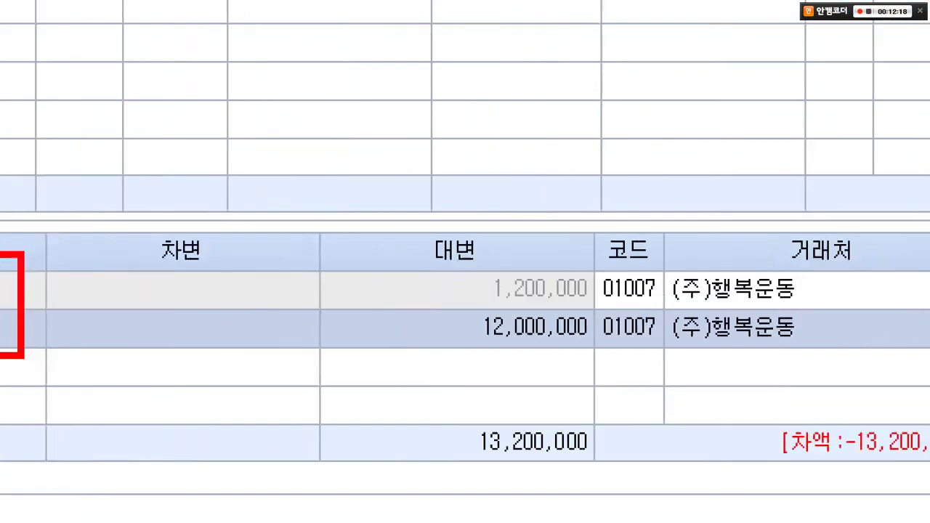
drag(413, 261, 583, 327)
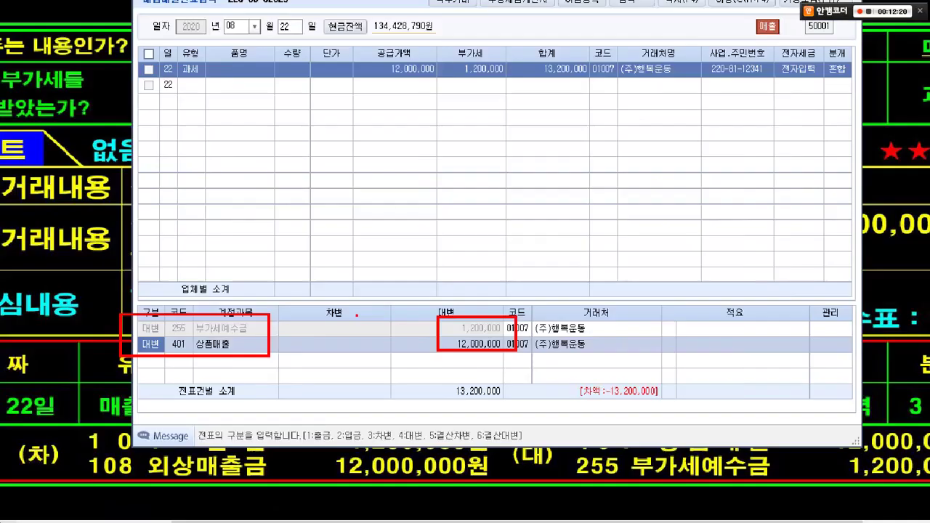
- Add debit lines 101 현금 1,200,000 and 108 외상매출금 12,000,000 to balance at 13,200,000
key(Return)
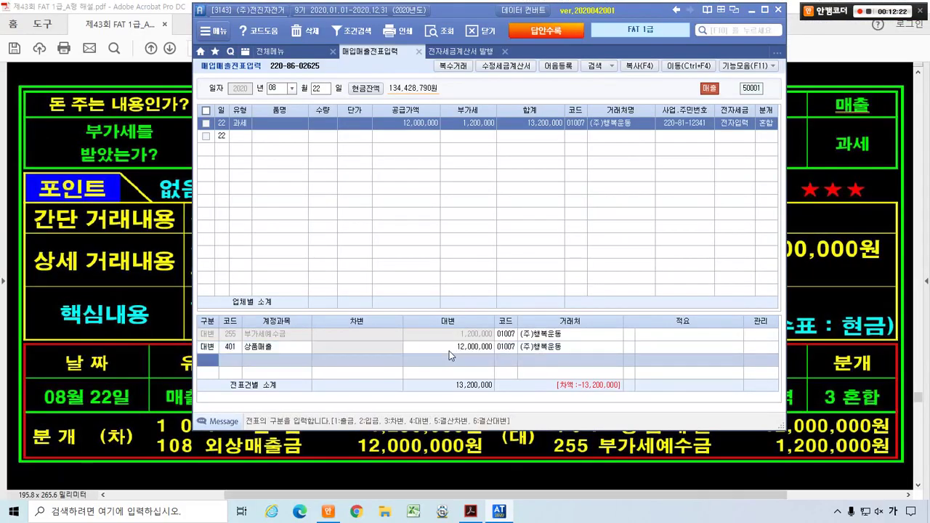
text(3)
key(Return)
text(101)
key(Return)
text(1200000)
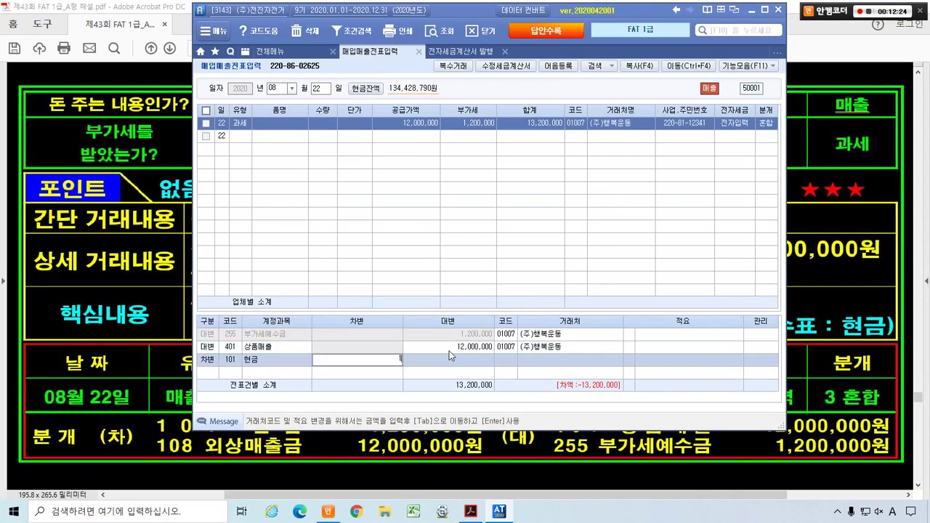
key(Return)
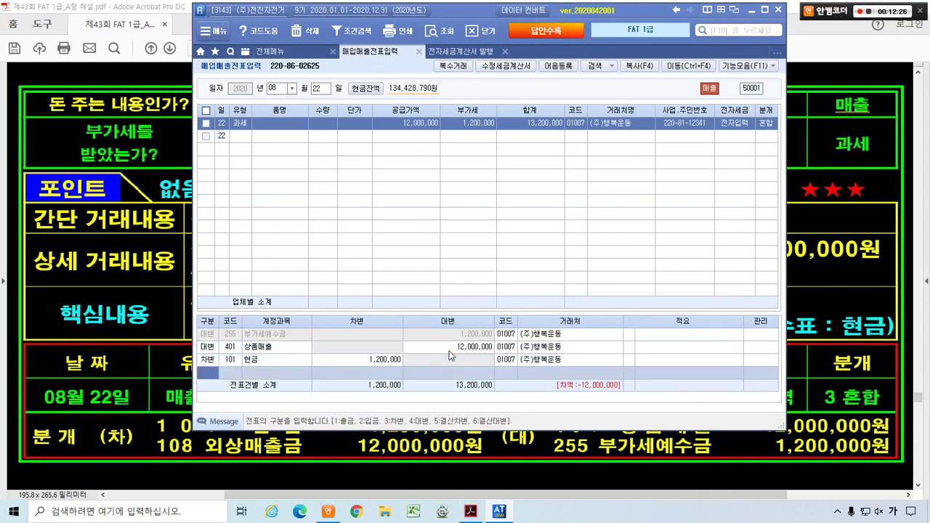
text(3)
key(Return)
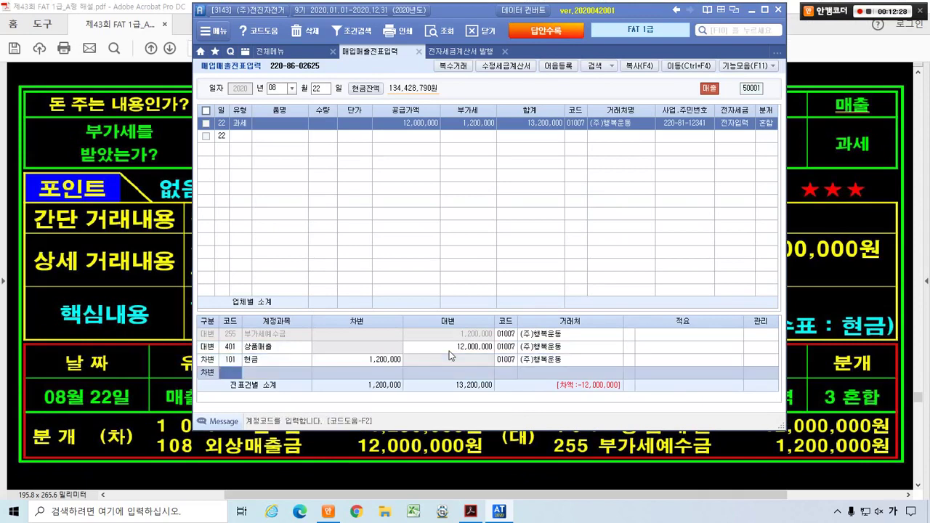
text(108)
key(Return)
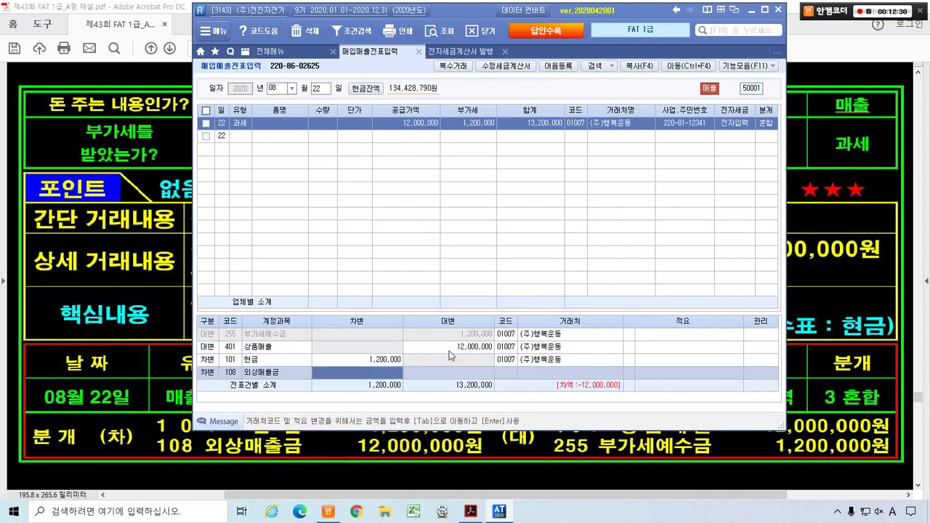
text(12000000)
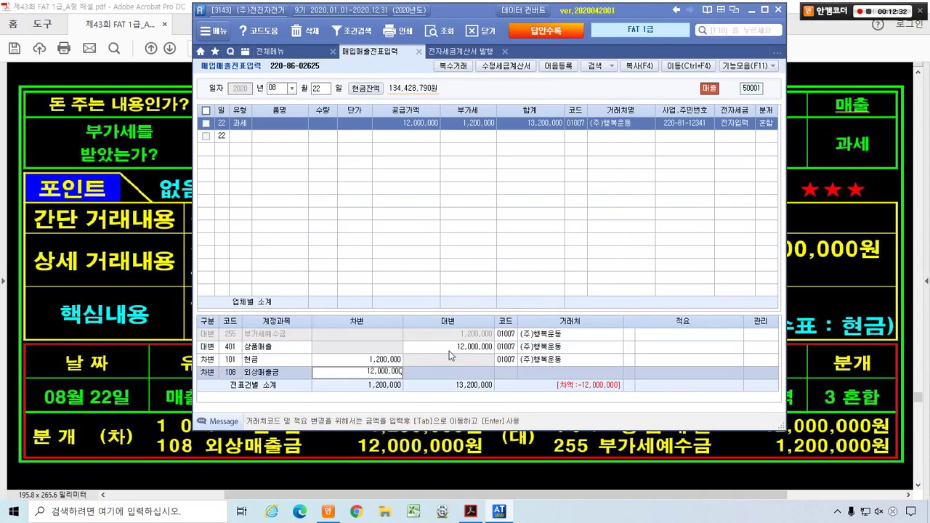
key(Return)
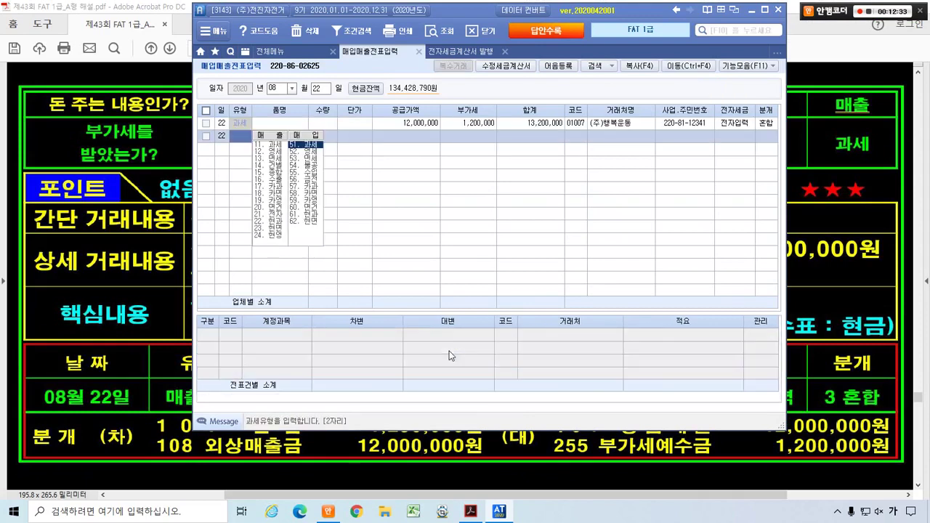
click(415, 123)
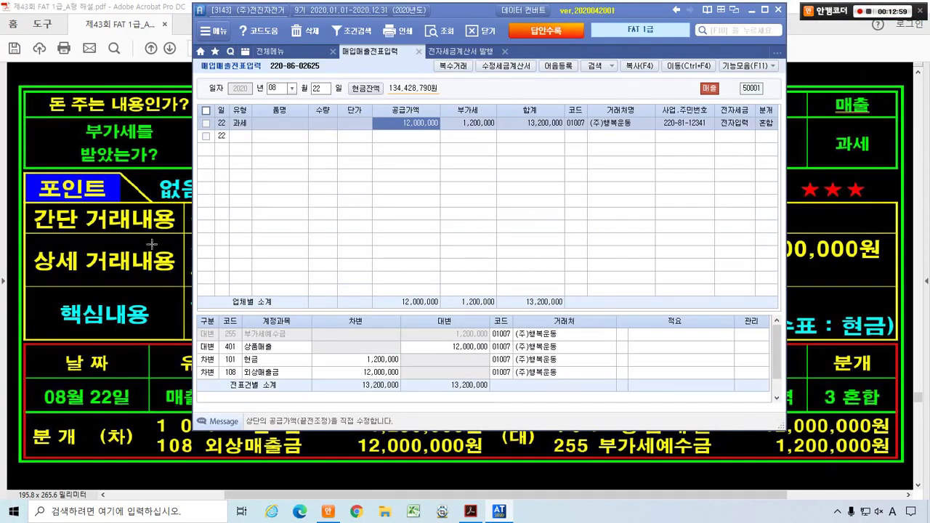
- Box the page 23 invoice's title, (주)대박유통, 2020.9.23, 1,500,000 supply, 150,000 tax and 추석선물세트
click(108, 478)
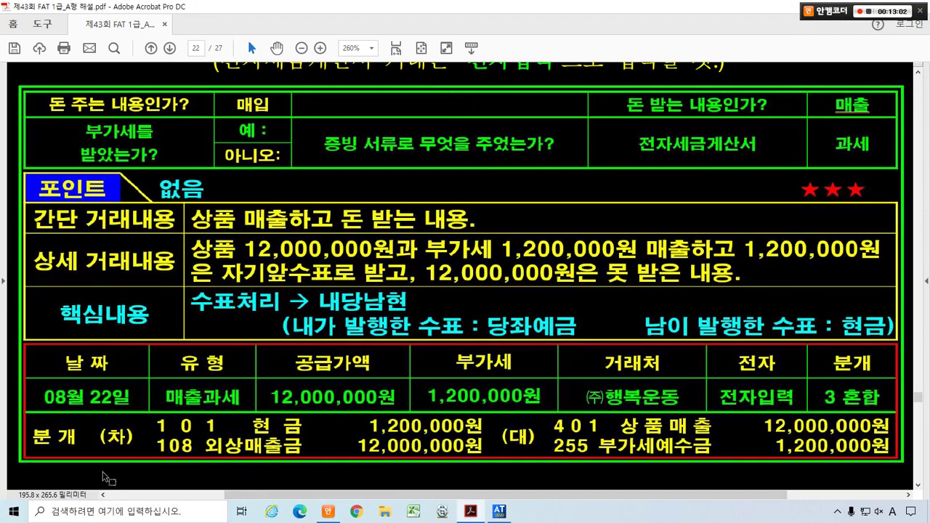
scroll(108, 477, down, 1)
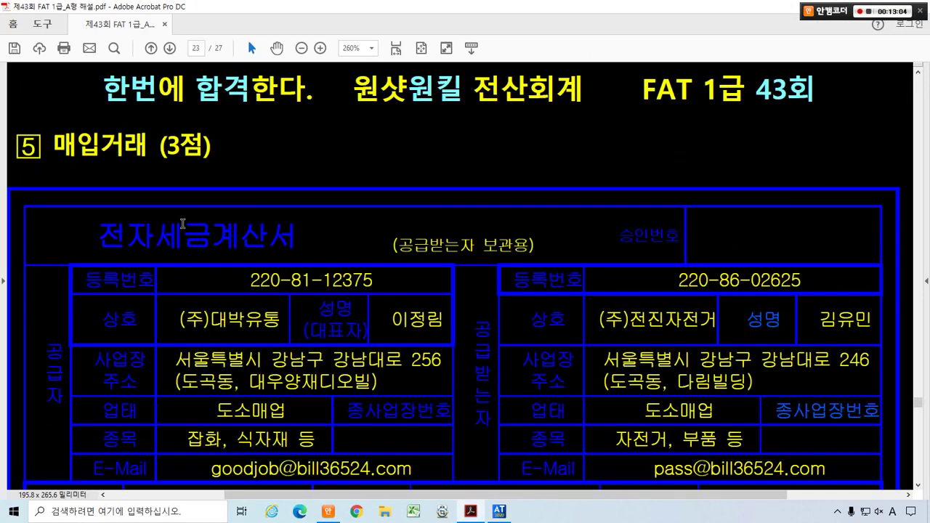
scroll(183, 224, down, 1)
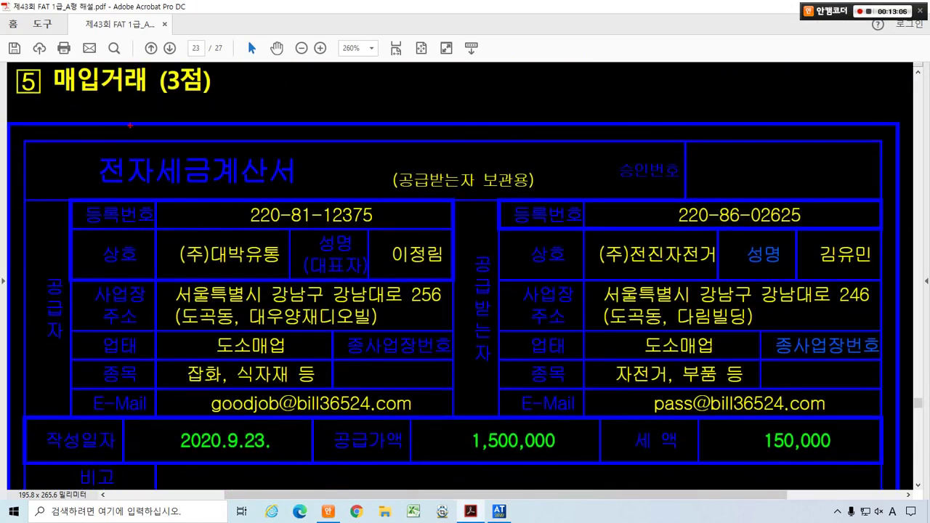
drag(96, 146, 301, 190)
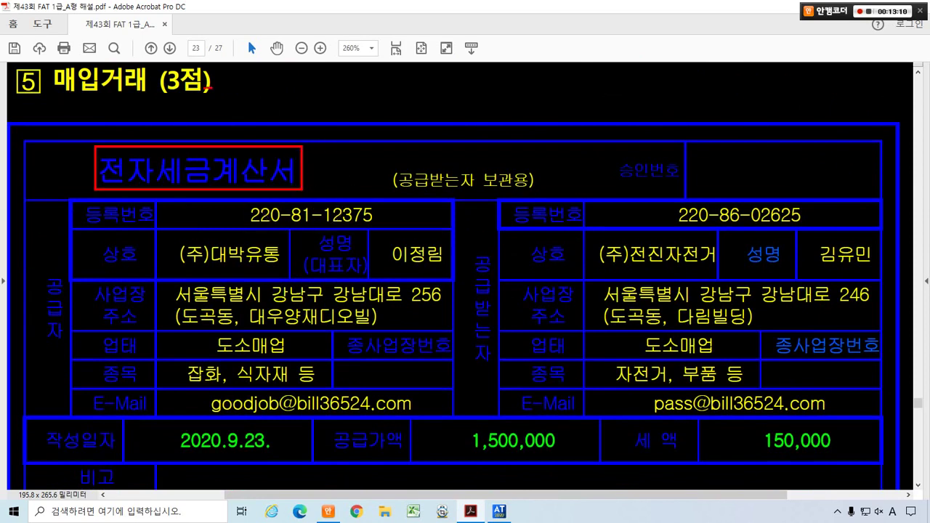
drag(208, 87, 234, 143)
drag(168, 232, 286, 271)
drag(167, 417, 289, 453)
drag(445, 426, 560, 458)
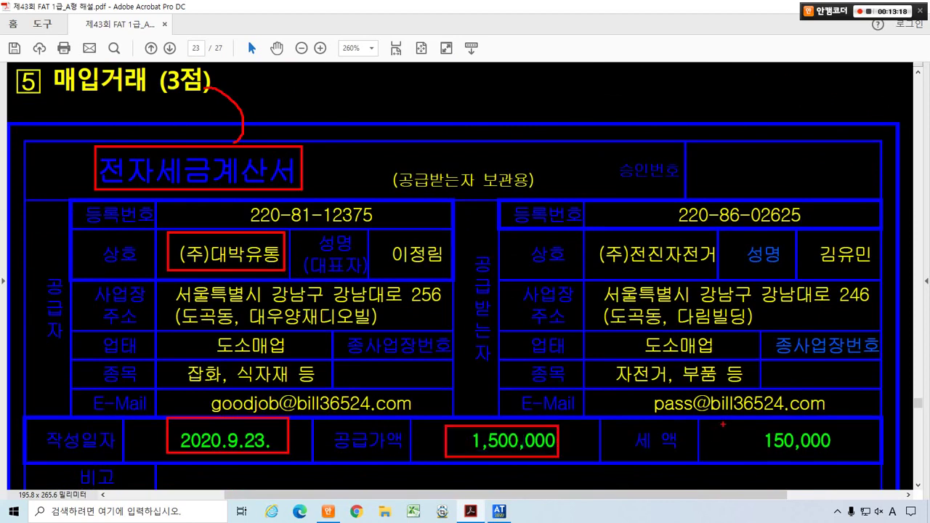
drag(722, 424, 817, 457)
scroll(511, 304, down, 5)
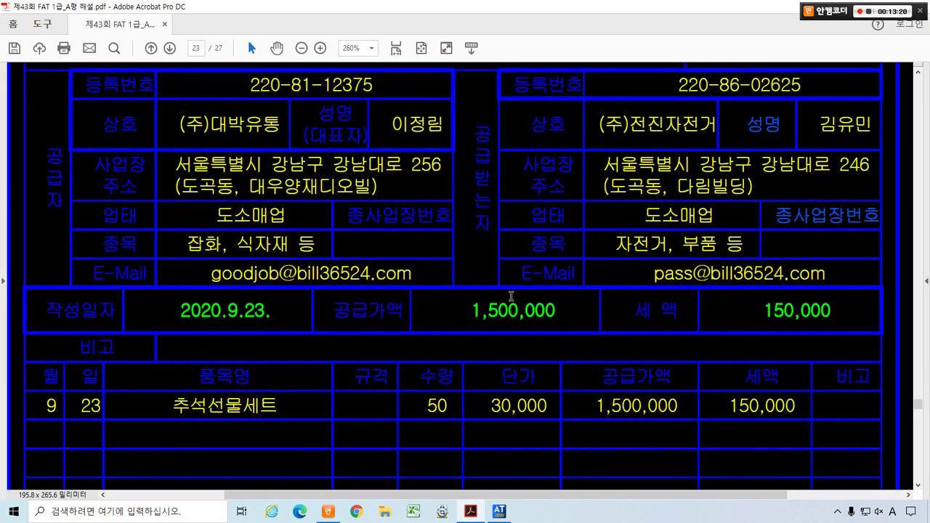
mouse_move(304, 350)
mouse_down()
mouse_move(197, 314)
mouse_move(289, 350)
mouse_up()
- Underline that the gifts are for business partners, payable at month end, then clear annotations
scroll(400, 342, down, 2)
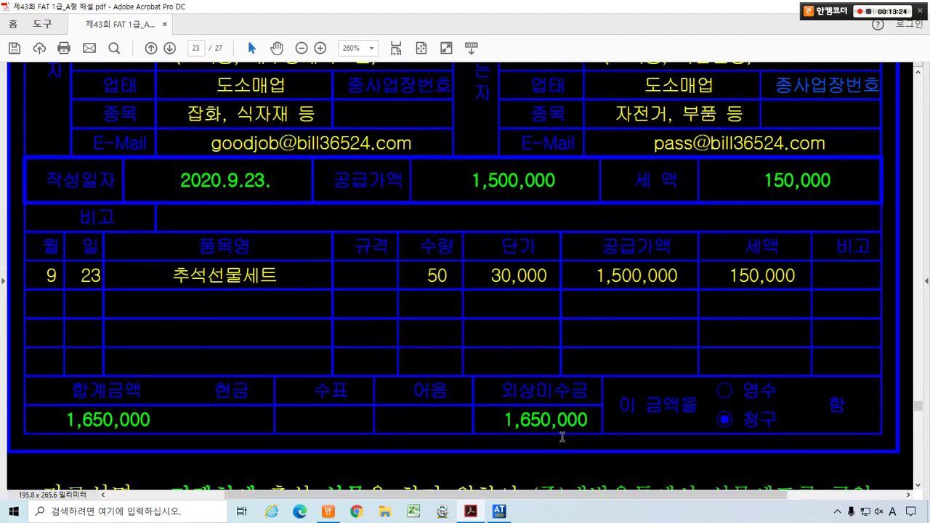
scroll(552, 407, down, 2)
scroll(545, 368, down, 5)
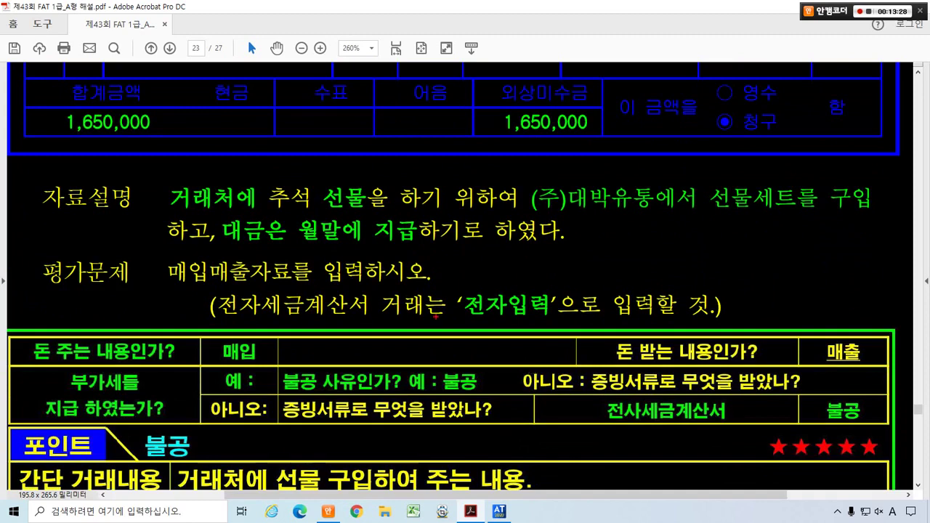
drag(174, 211, 864, 211)
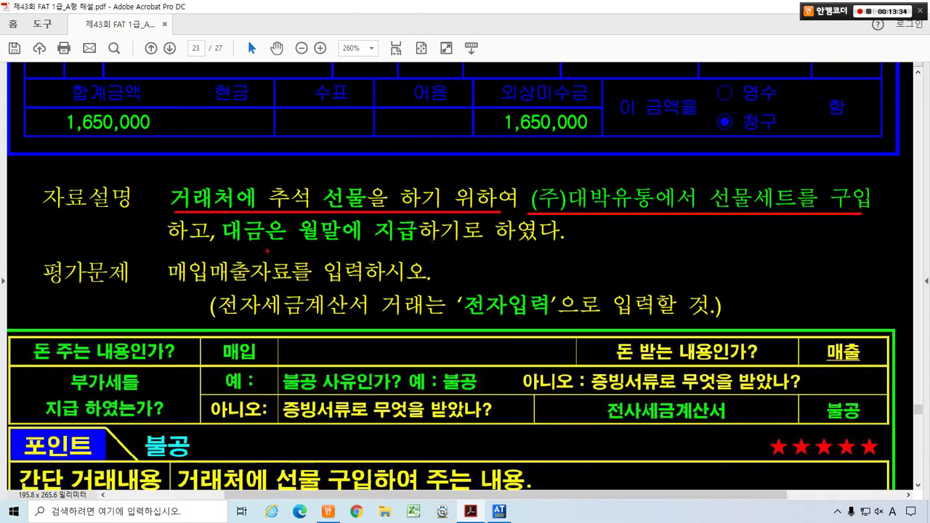
drag(237, 248, 566, 244)
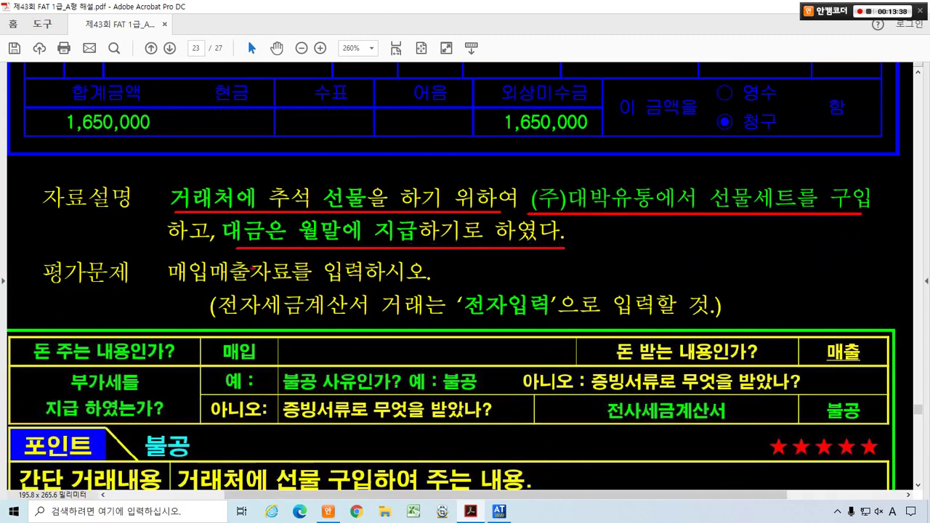
mouse_move(155, 249)
mouse_down()
mouse_move(404, 280)
mouse_move(550, 320)
mouse_up()
key(Escape)
- Mark up the decision flow: box 매입, circle 예, box the 불공 reason and tax-invoice evidence, circle 불공
scroll(551, 306, down, 4)
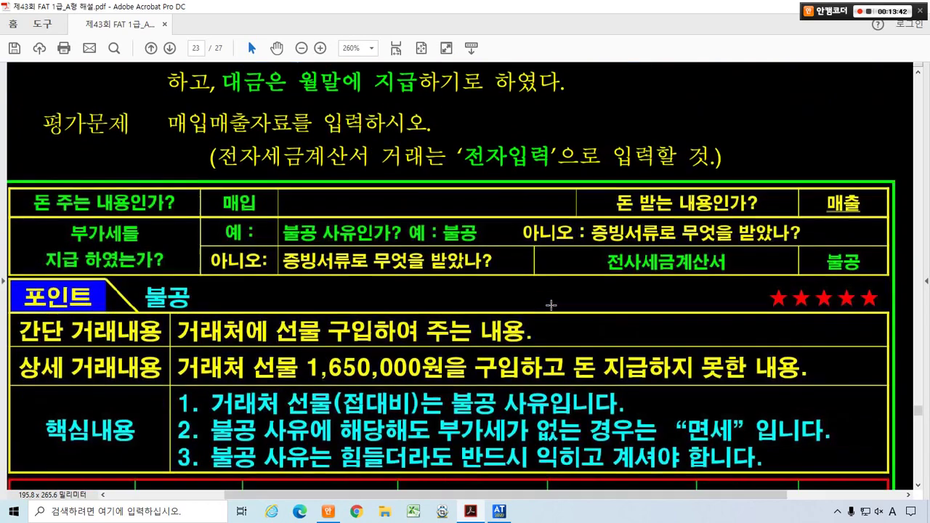
scroll(551, 305, down, 3)
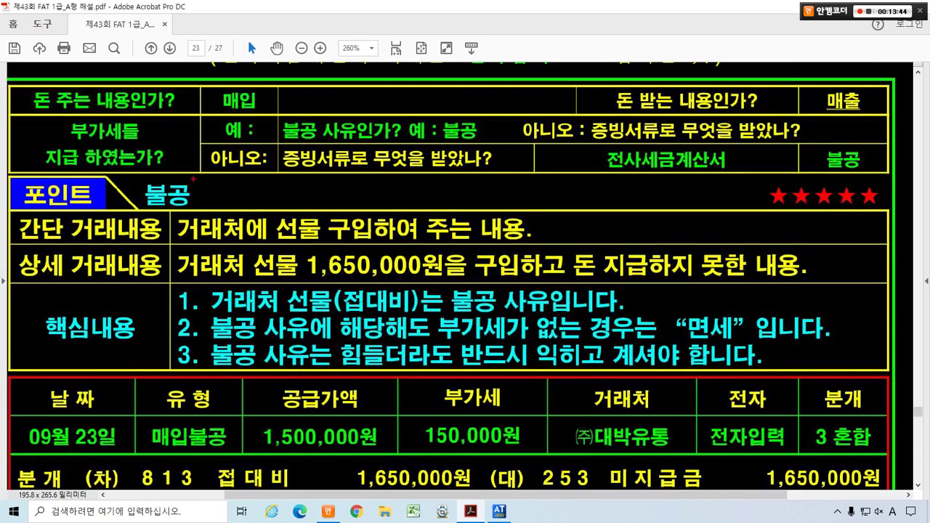
mouse_move(21, 85)
mouse_down()
mouse_move(237, 115)
mouse_move(276, 110)
mouse_up()
mouse_move(181, 169)
mouse_down()
mouse_move(96, 176)
mouse_move(39, 140)
mouse_move(103, 112)
mouse_move(154, 166)
mouse_up()
mouse_move(220, 142)
mouse_down()
mouse_move(212, 118)
mouse_move(247, 149)
mouse_move(206, 112)
mouse_move(238, 80)
mouse_move(259, 129)
mouse_up()
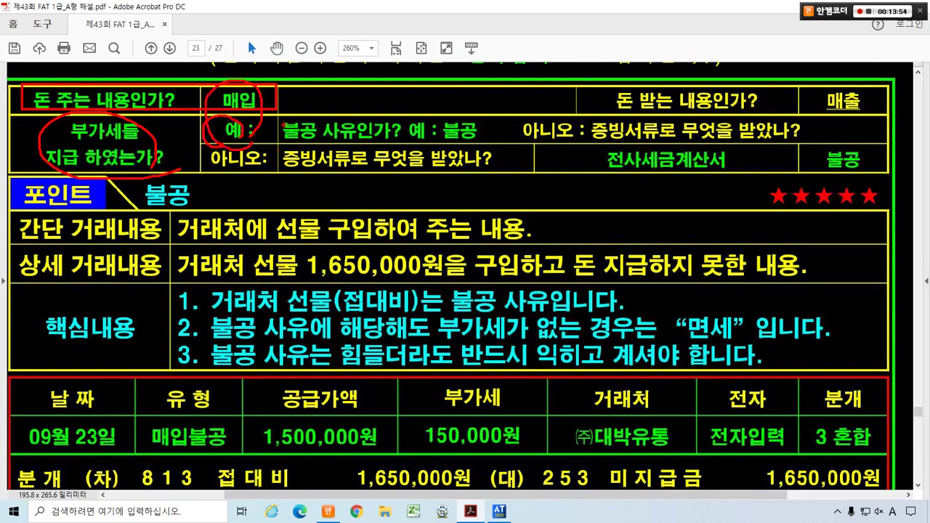
mouse_move(282, 116)
mouse_down()
mouse_move(414, 144)
mouse_move(455, 115)
mouse_move(458, 137)
mouse_up()
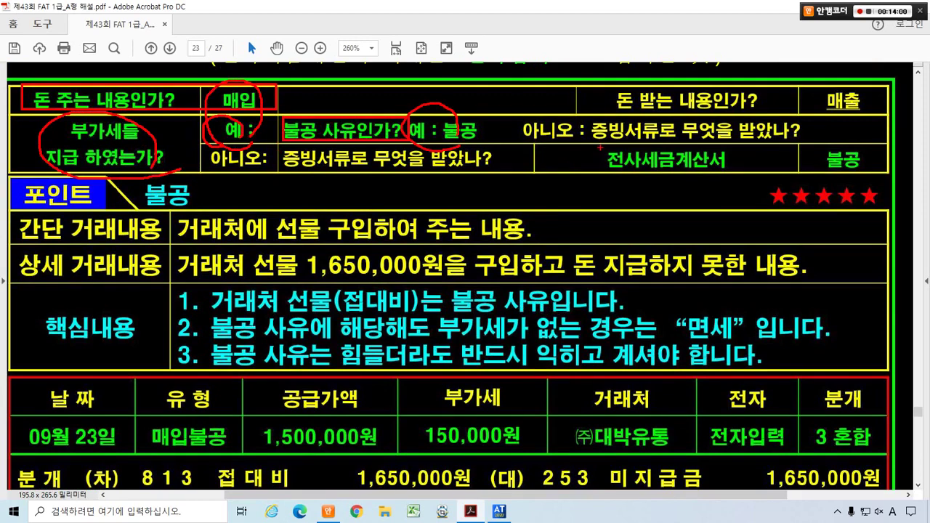
drag(588, 144, 747, 178)
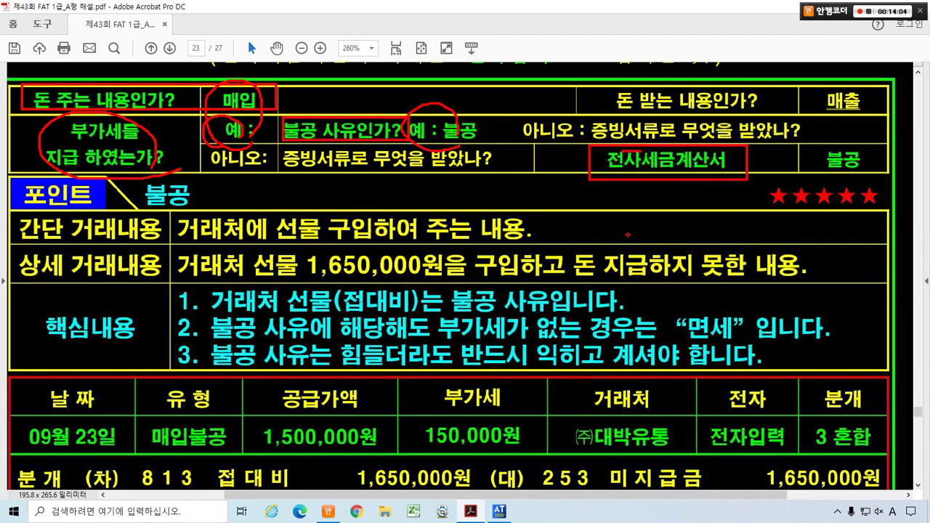
drag(837, 185, 868, 165)
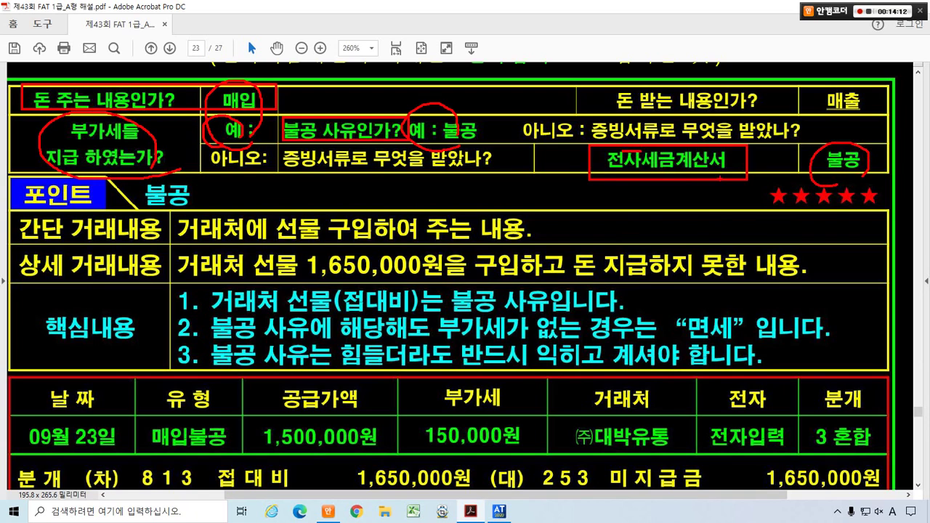
drag(702, 134, 729, 134)
- Underline the transaction descriptions and box 선물 1,650,000원 and the unpaid-payment note
mouse_move(218, 226)
mouse_down()
mouse_move(139, 186)
mouse_move(220, 191)
mouse_up()
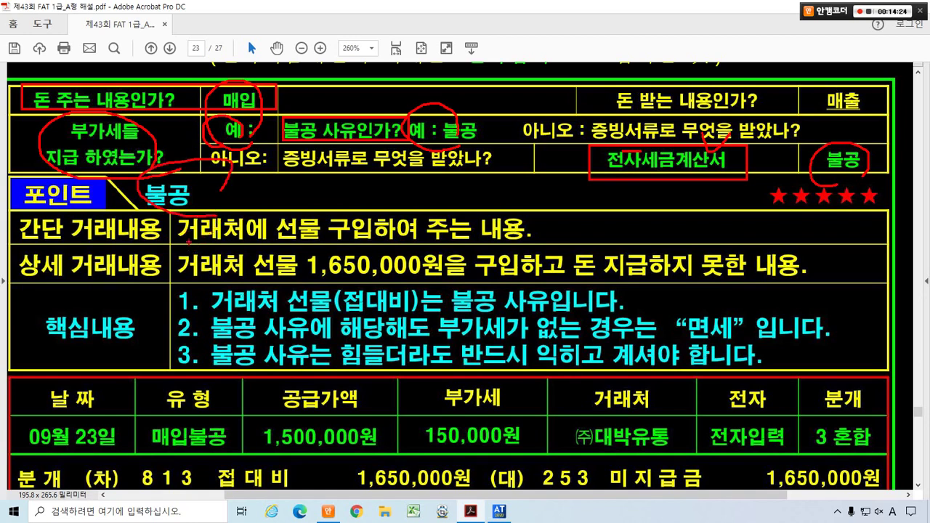
drag(188, 243, 526, 242)
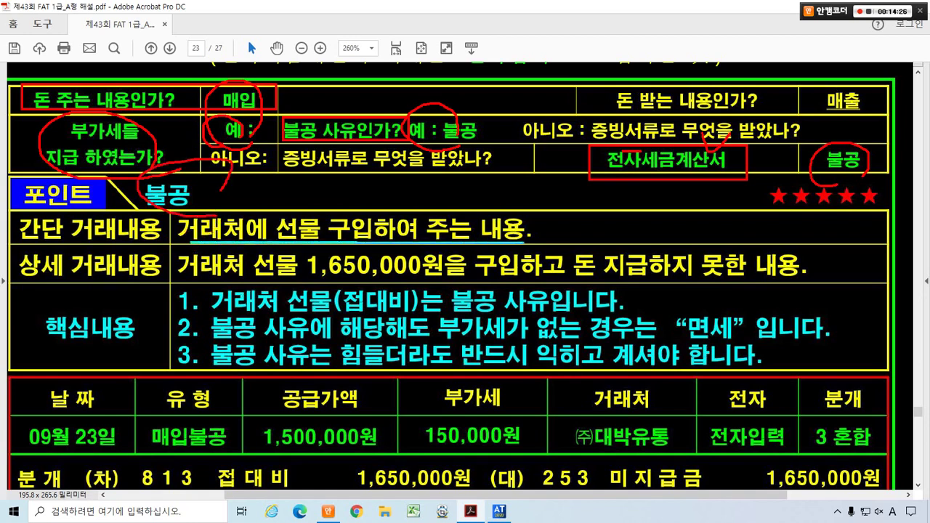
drag(182, 279, 522, 282)
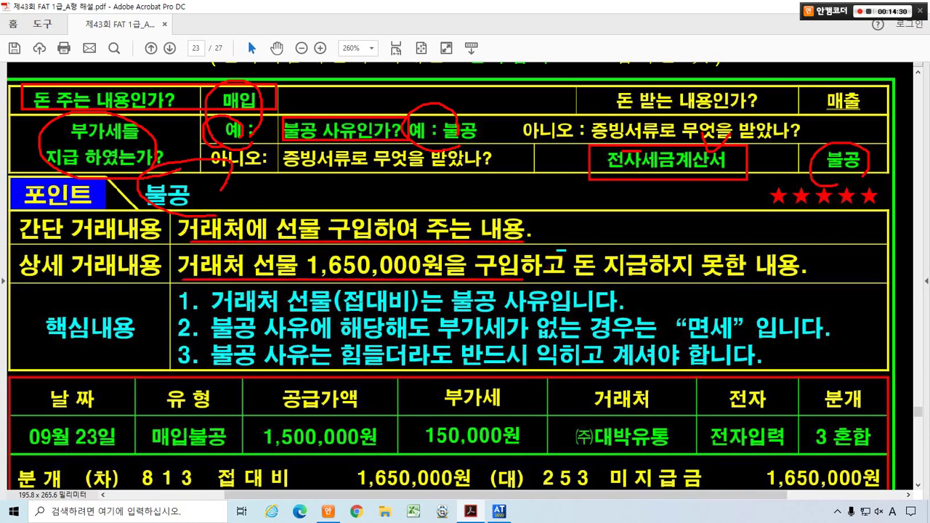
drag(556, 250, 815, 279)
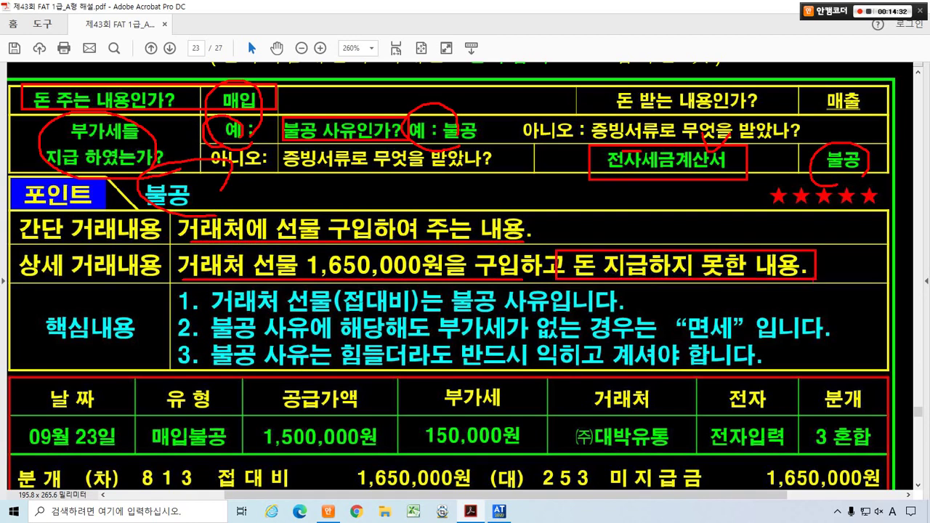
drag(249, 248, 459, 280)
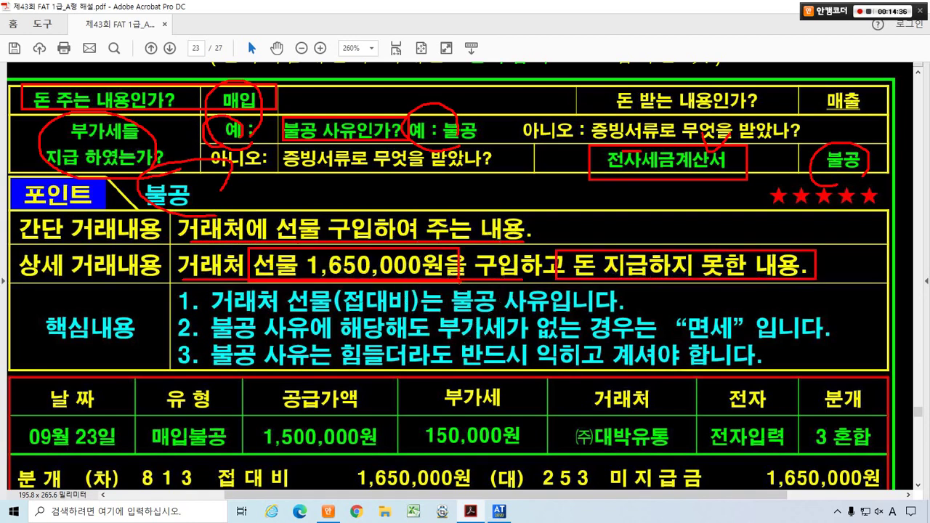
- Clear the pen marks and box the 1,650,000원 gift amount in the description
key(Escape)
scroll(415, 259, down, 4)
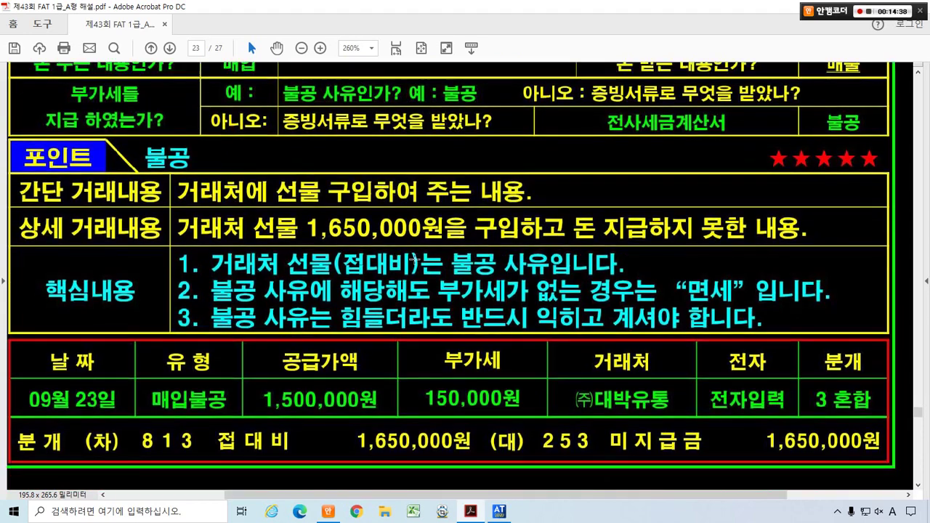
scroll(414, 260, up, 1)
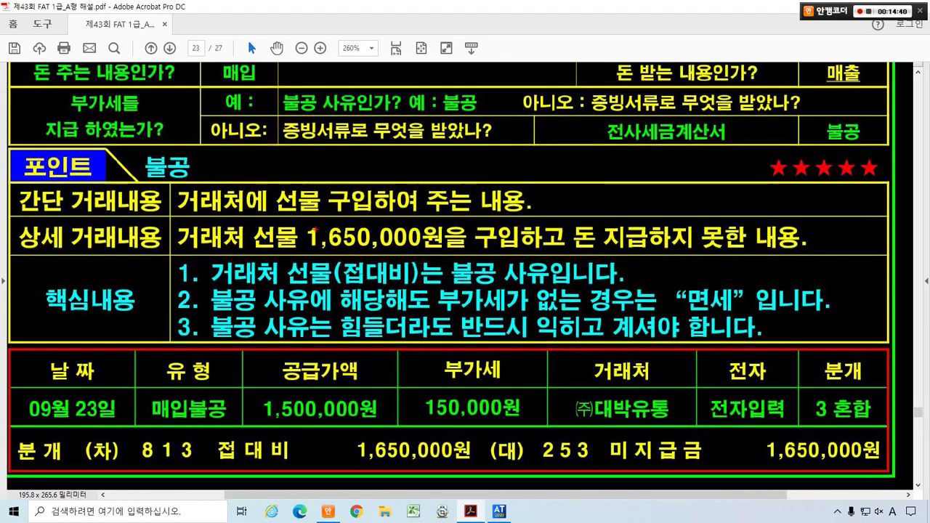
drag(176, 217, 456, 251)
drag(383, 209, 412, 199)
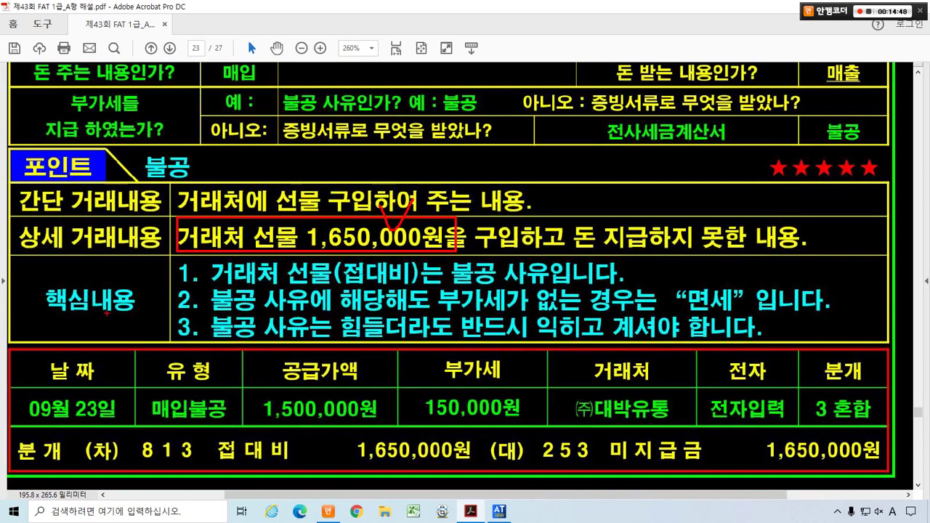
- Circle 핵심 and underline key points 1, 2 and 3 about gifts and VAT
drag(81, 283, 102, 314)
drag(179, 287, 624, 286)
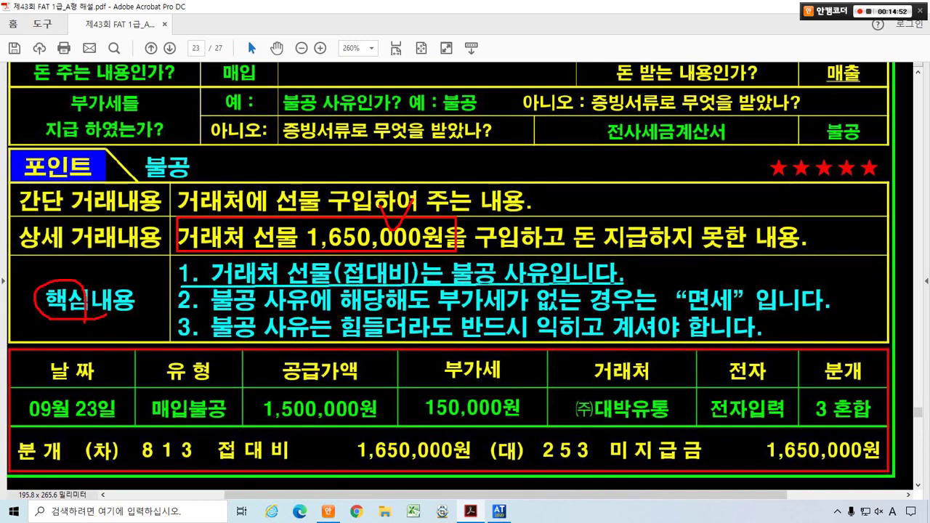
mouse_move(217, 314)
mouse_down()
mouse_move(564, 308)
mouse_move(713, 317)
mouse_move(737, 275)
mouse_move(728, 309)
mouse_up()
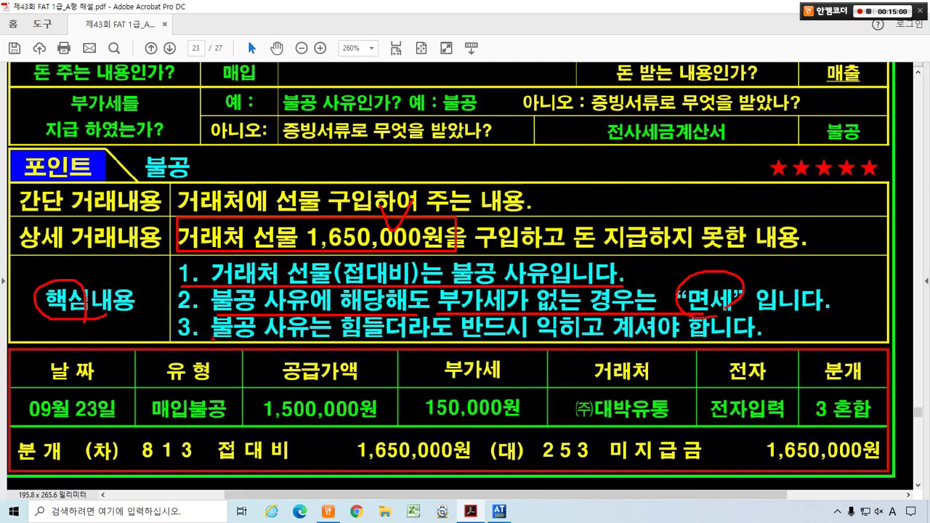
drag(212, 338, 761, 341)
- Mark 매입불공, vendor ㈜대박유통, 전자입력, the 1,500,000원 supply value and 1,650,000원 debit amount
mouse_move(170, 424)
mouse_down()
mouse_move(215, 428)
mouse_move(232, 407)
mouse_move(289, 399)
mouse_move(520, 424)
mouse_up()
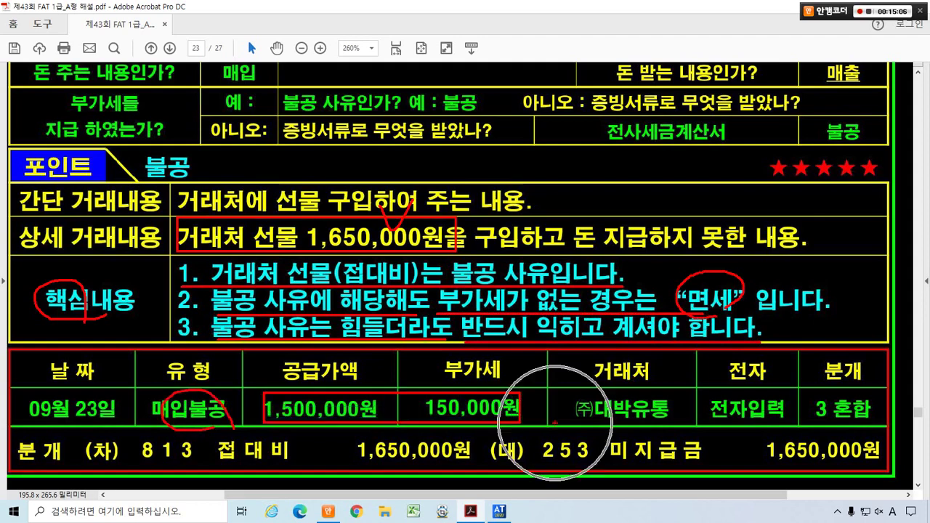
drag(573, 397, 670, 424)
drag(712, 393, 780, 424)
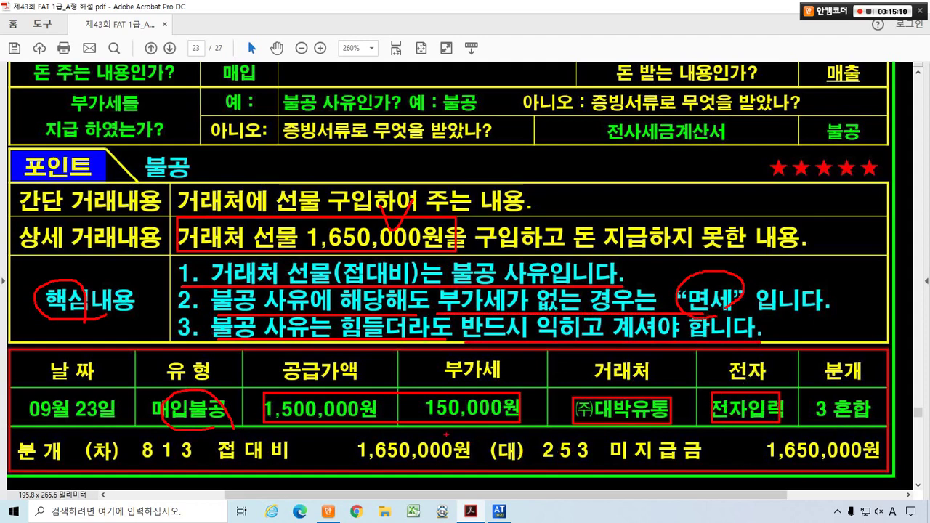
drag(246, 420, 283, 403)
mouse_move(344, 430)
mouse_down()
mouse_move(461, 452)
mouse_move(482, 465)
mouse_up()
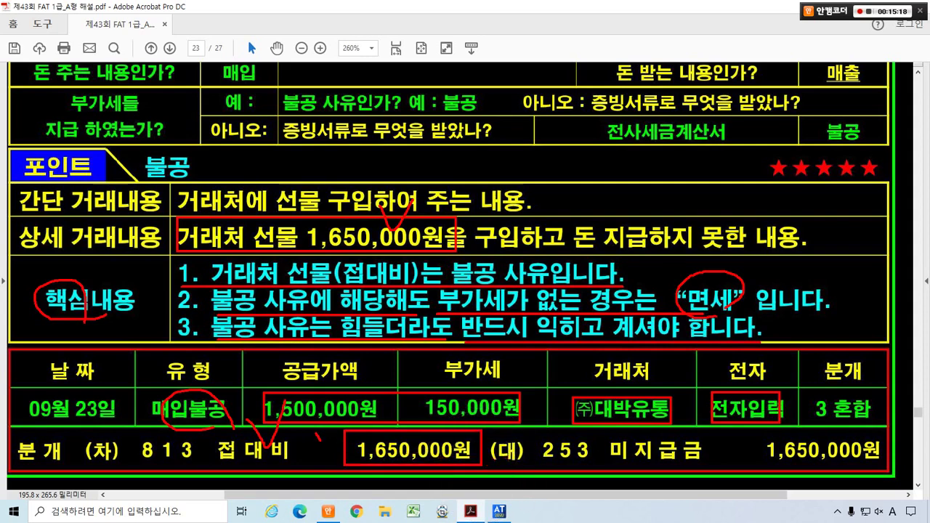
drag(318, 437, 340, 424)
drag(656, 439, 687, 433)
- Mark the 접대비 debit, 253 미지급금 credit and 3 혼합 journal type, then clear all marks
drag(556, 420, 514, 487)
drag(275, 465, 304, 456)
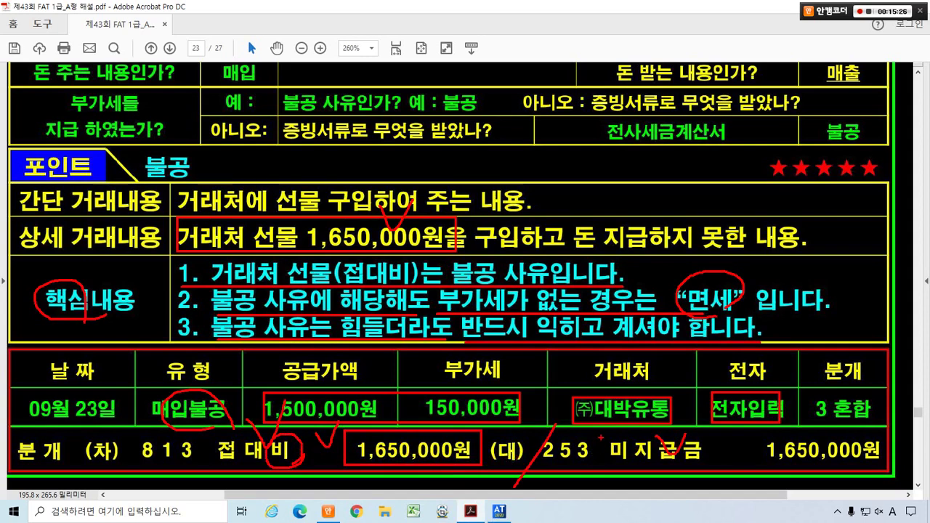
drag(600, 438, 711, 467)
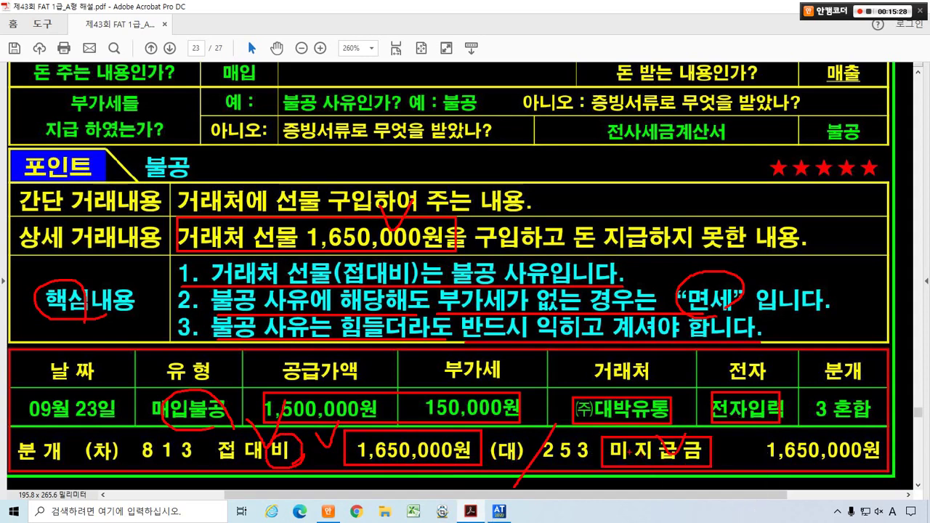
drag(583, 457, 587, 428)
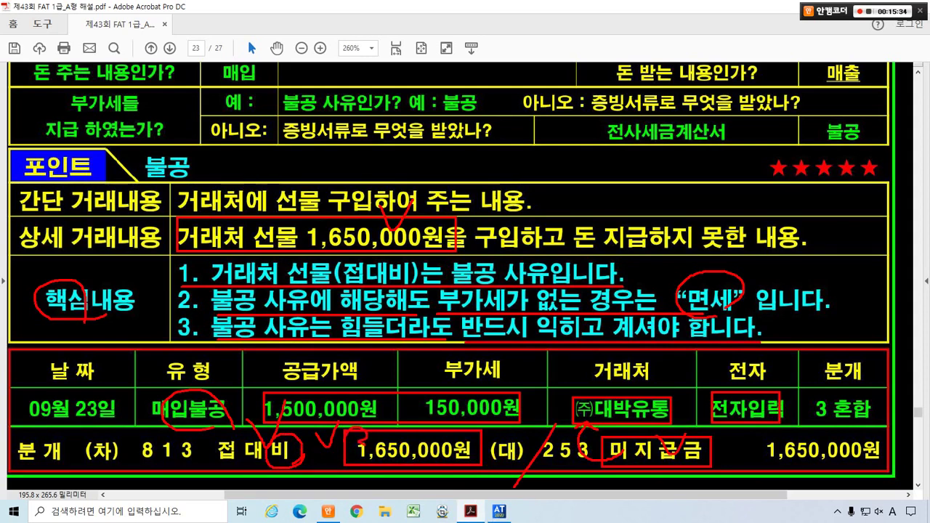
drag(367, 445, 356, 457)
drag(709, 433, 735, 445)
mouse_move(880, 434)
mouse_down()
mouse_move(798, 411)
mouse_move(866, 436)
mouse_up()
key(Escape)
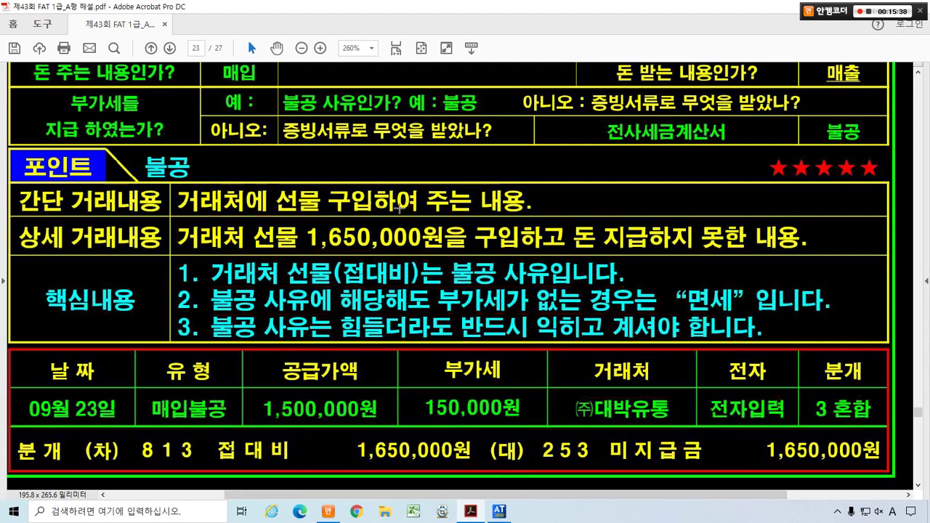
scroll(401, 208, up, 1)
- In iPlus 매입매출전표입력, start a new entry dated 09/23
key(alt+Tab)
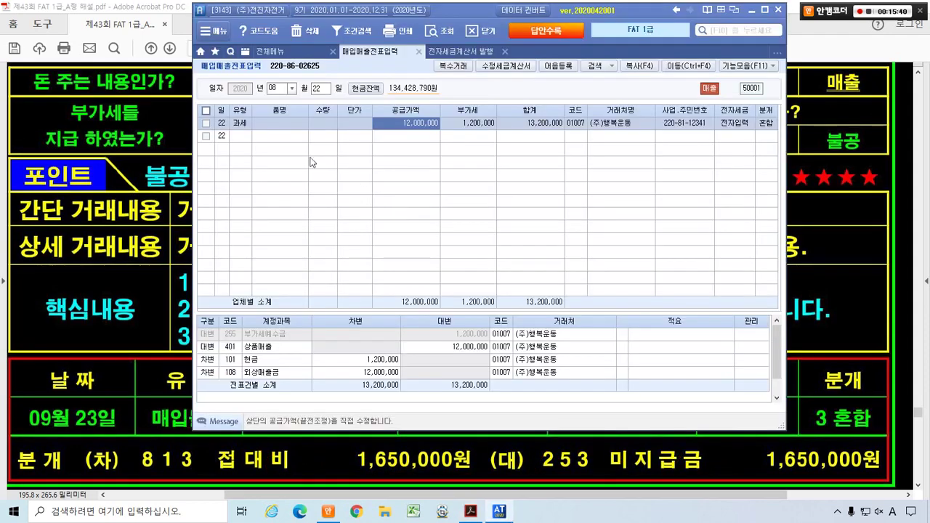
click(280, 88)
text(09)
key(Return)
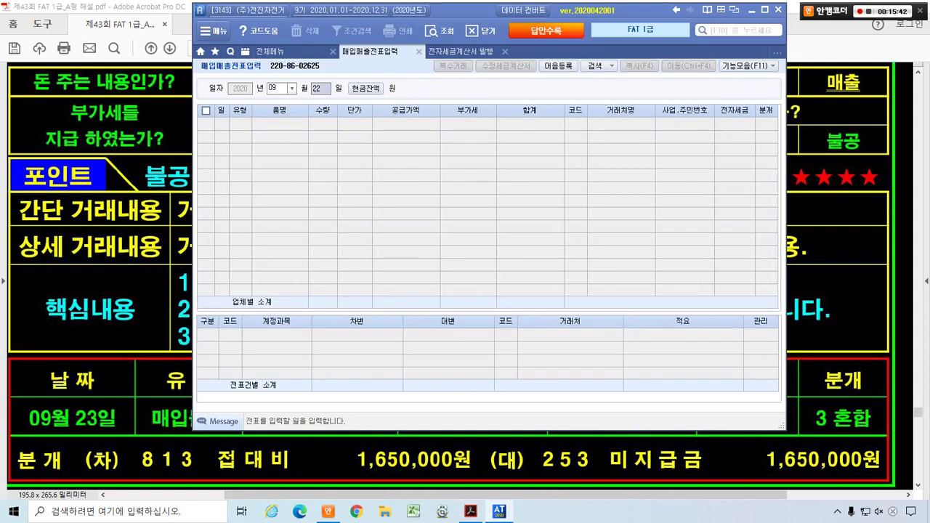
text(23)
key(Return)
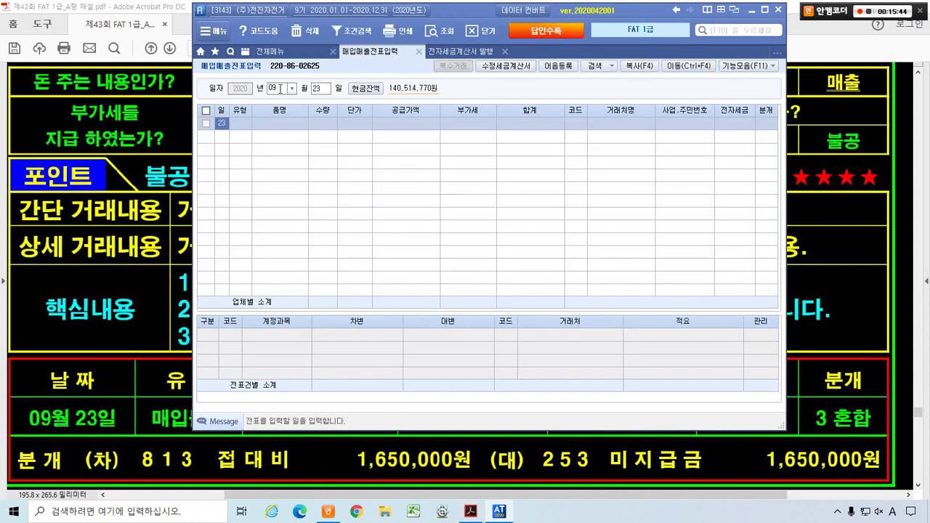
- Set the type to 불공 with its non-deduction reason and a 1,500,000 supply value
click(237, 121)
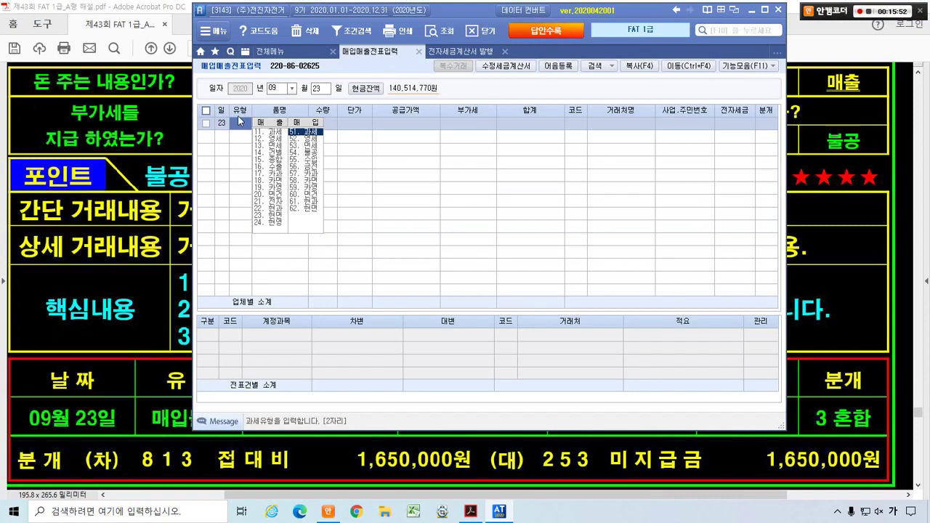
click(303, 152)
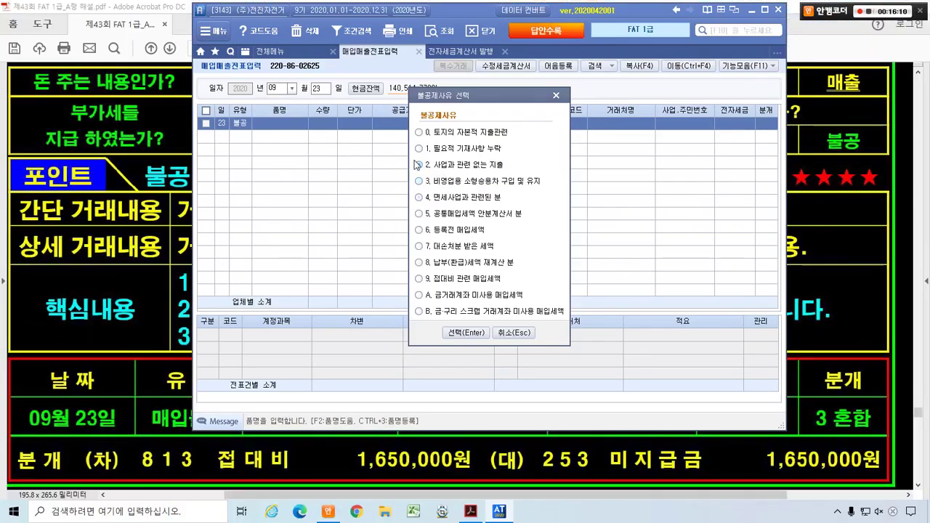
double_click(417, 165)
key(Return)
key(Return)
key(Return)
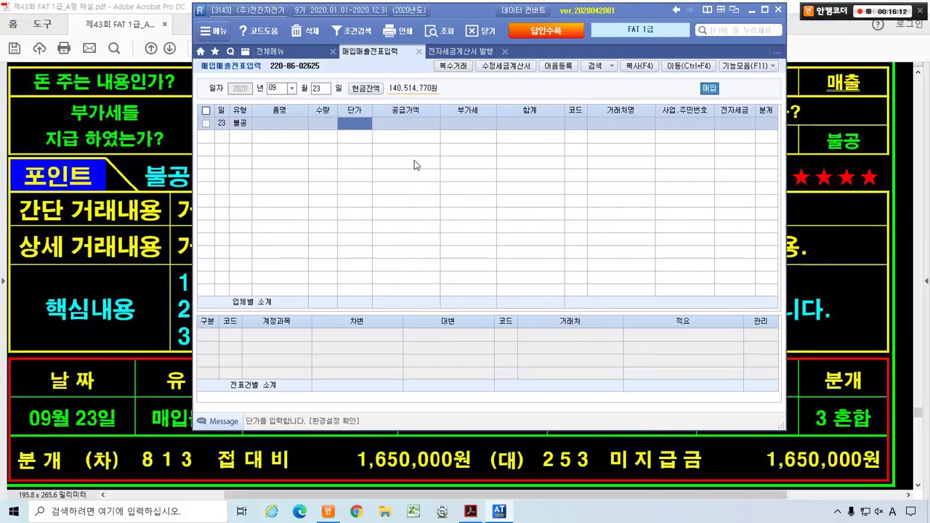
text(1,500)
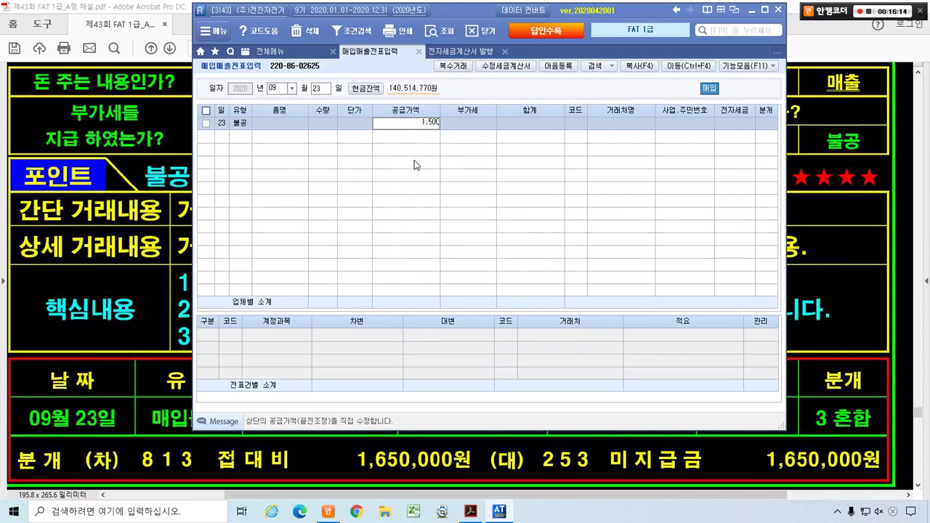
text(,000)
key(Return)
- Choose (주)대박유통 as the vendor and record it as an electronic tax invoice
key(Return)
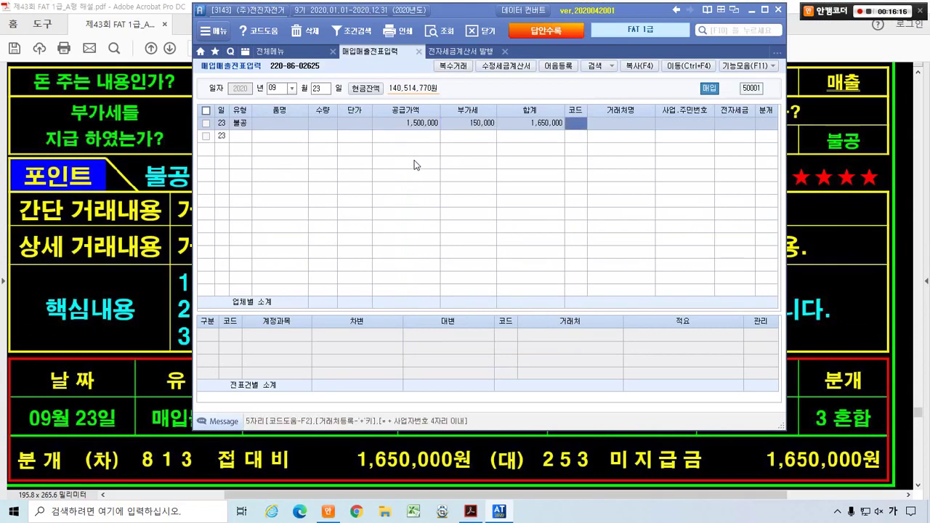
key(alt+Tab)
key(alt+Tab)
key(F2)
key(Return)
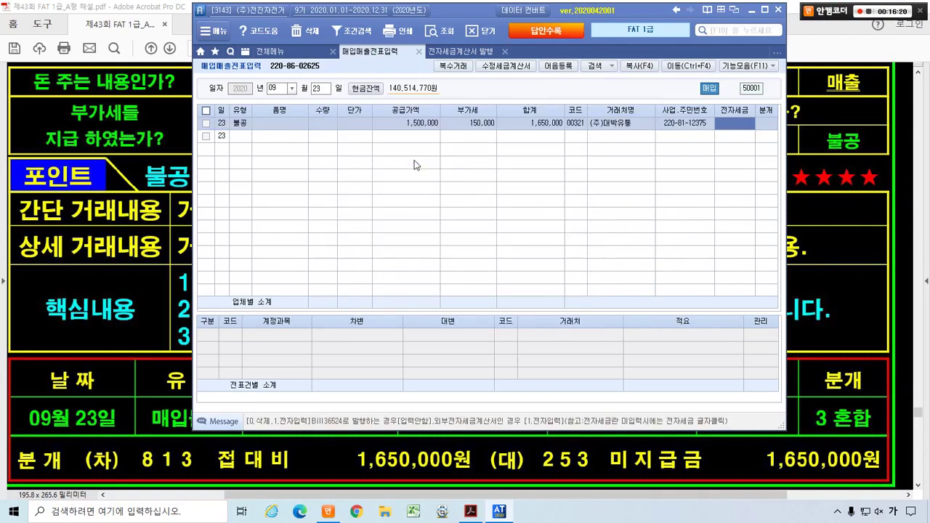
text(1)
key(Return)
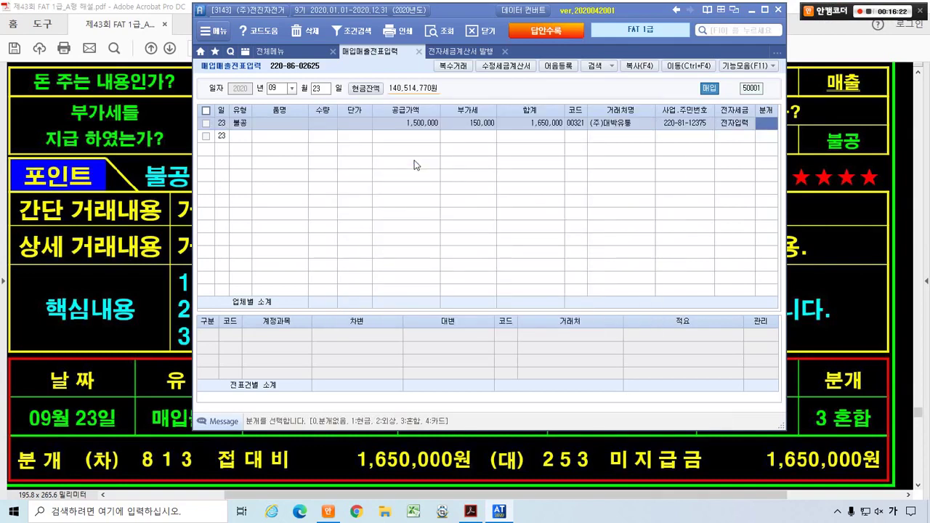
text(3)
key(Return)
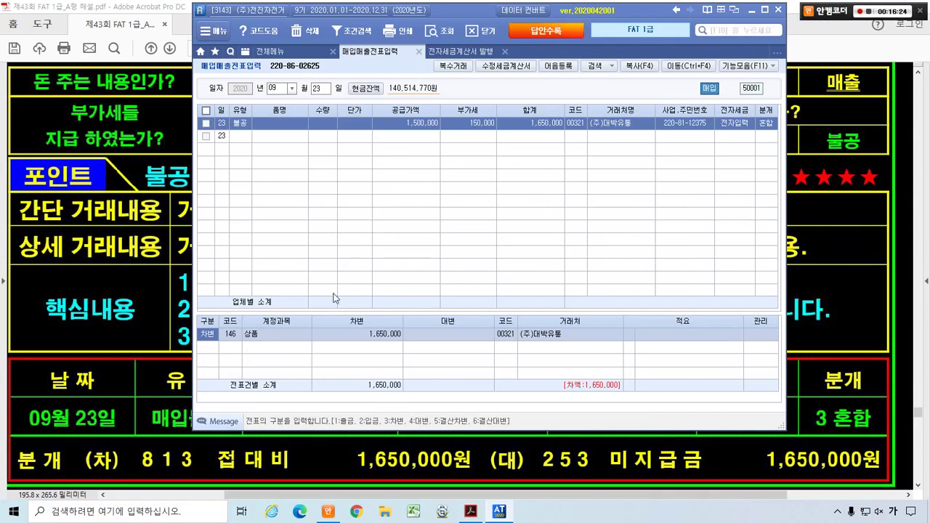
- Journal 813 접대비 debit against 253 미지급금 credit, each 1,650,000, and return to the answer PDF
click(230, 333)
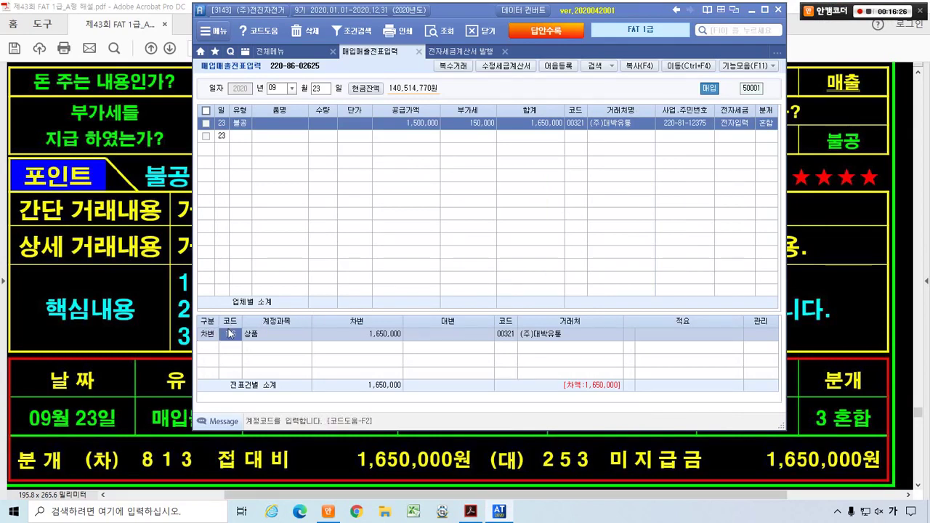
text(813)
key(Return)
key(Return)
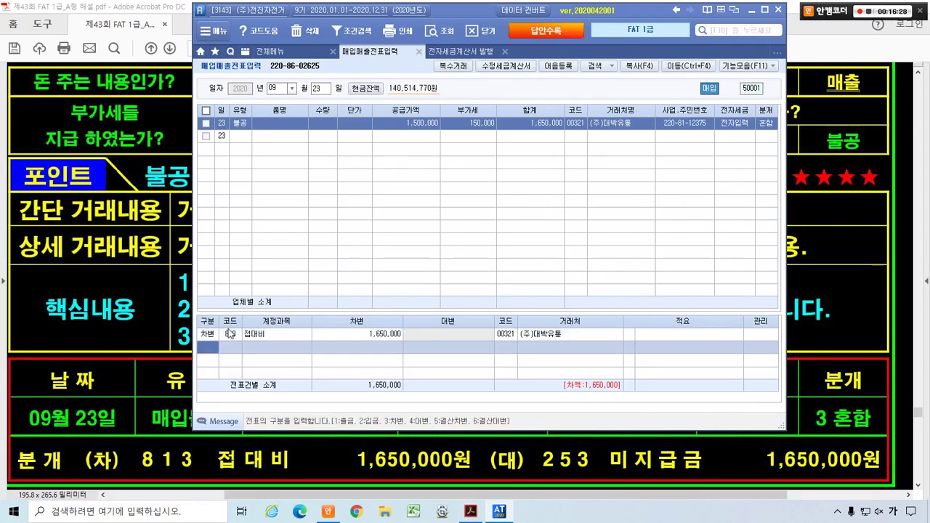
text(4)
key(Return)
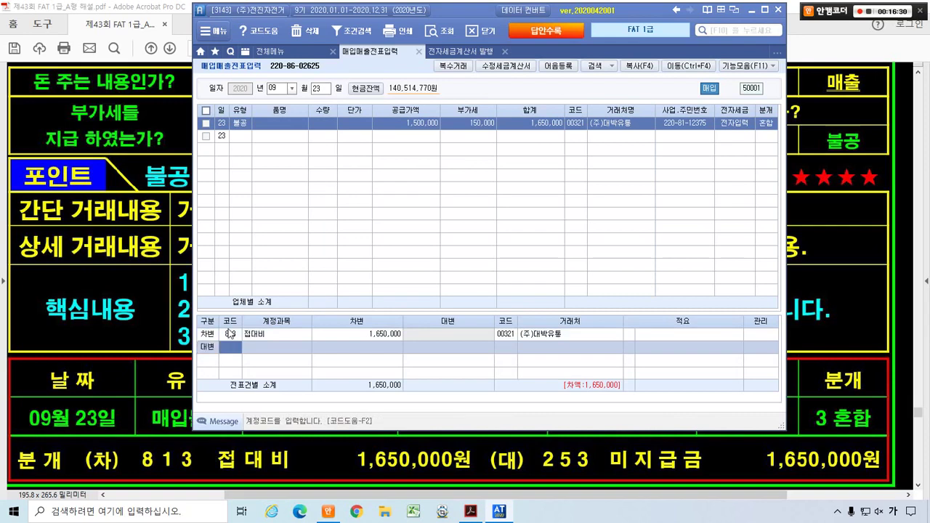
text(253)
key(Return)
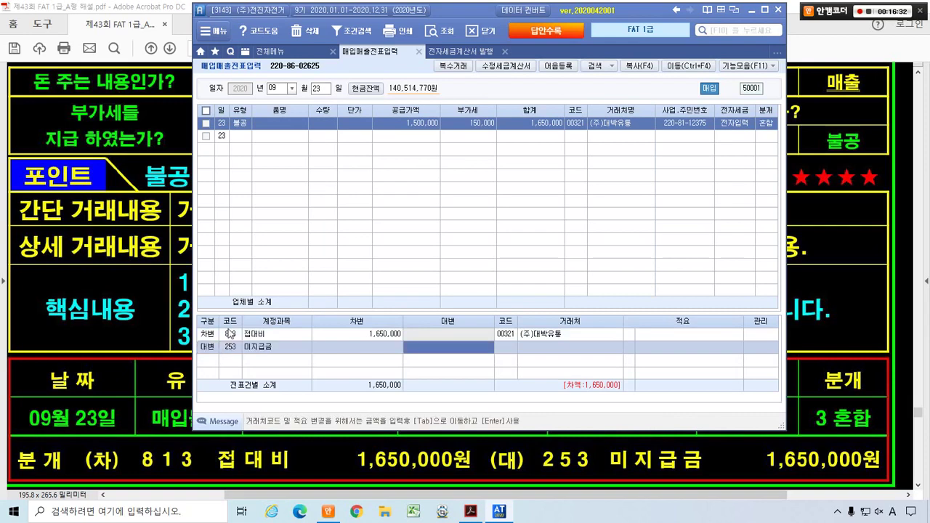
text(1650000)
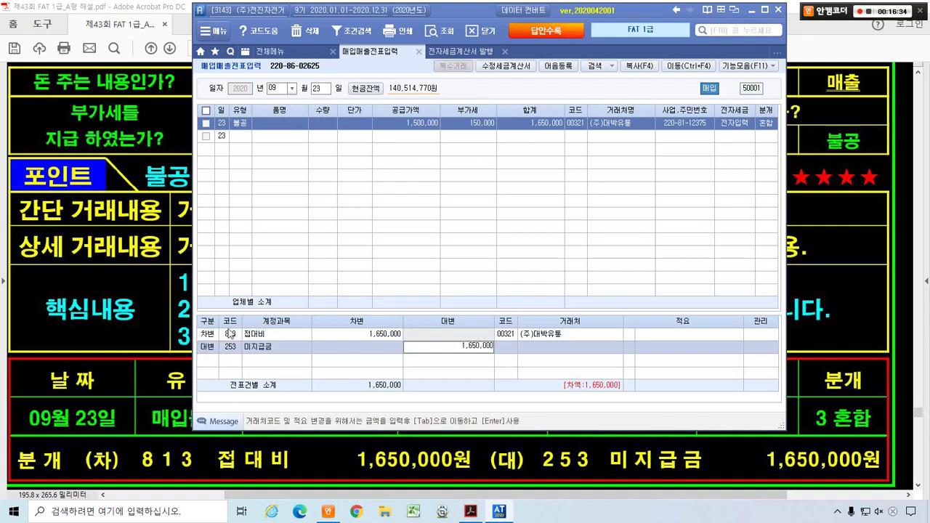
key(Return)
click(407, 125)
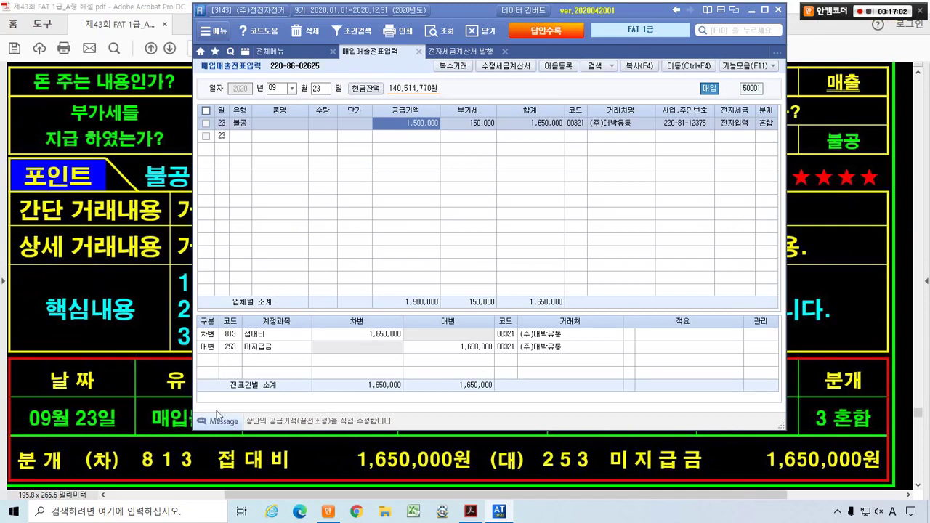
click(209, 468)
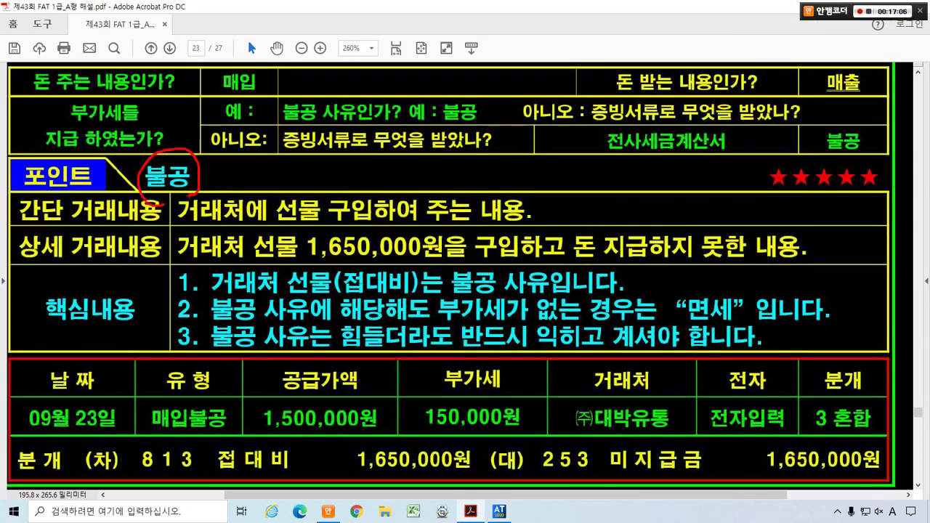
- Box the point that client gifts are 불공, then clear marks and move to page 24
mouse_move(171, 263)
mouse_down()
mouse_move(394, 297)
mouse_move(636, 296)
mouse_up()
drag(620, 252, 597, 251)
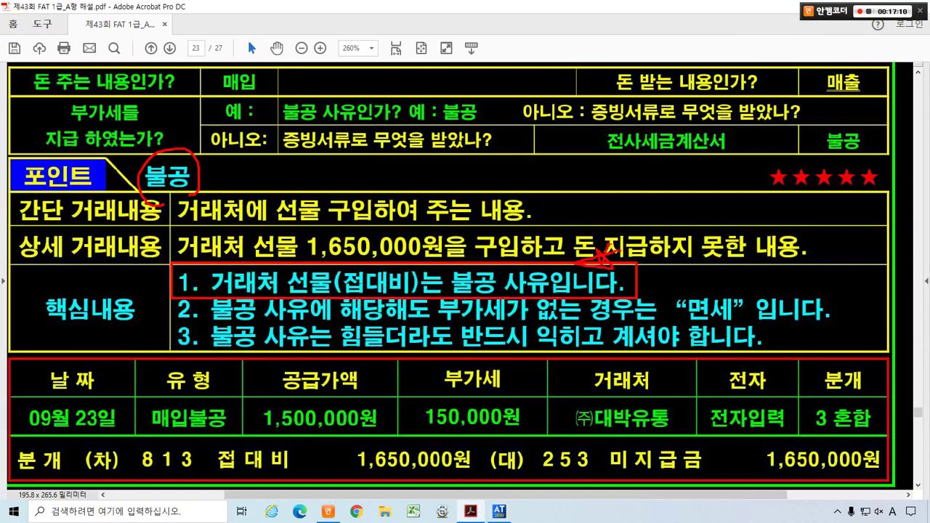
key(Escape)
scroll(232, 349, down, 1)
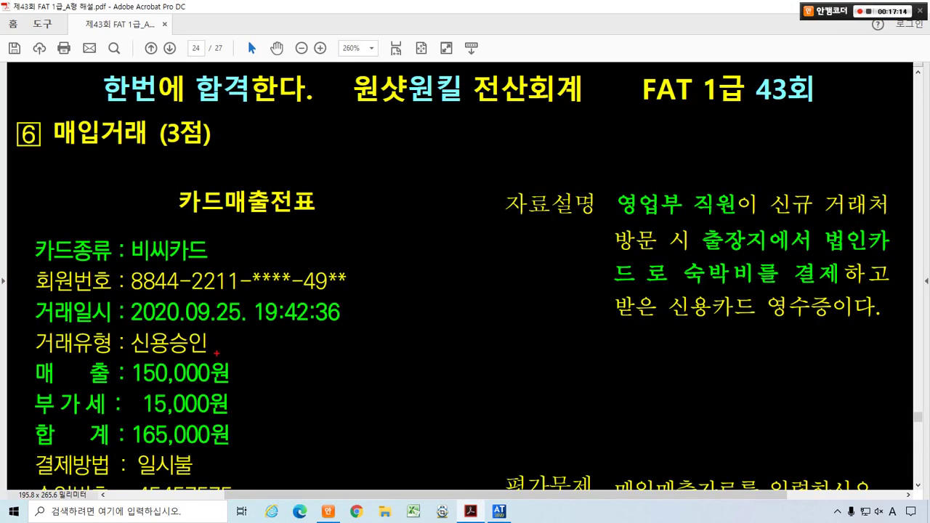
- Mark the 카드매출전표 heading, 매입거래, 비씨카드 and the business-trip lodging description, then clear
drag(159, 180, 329, 221)
drag(291, 172, 316, 163)
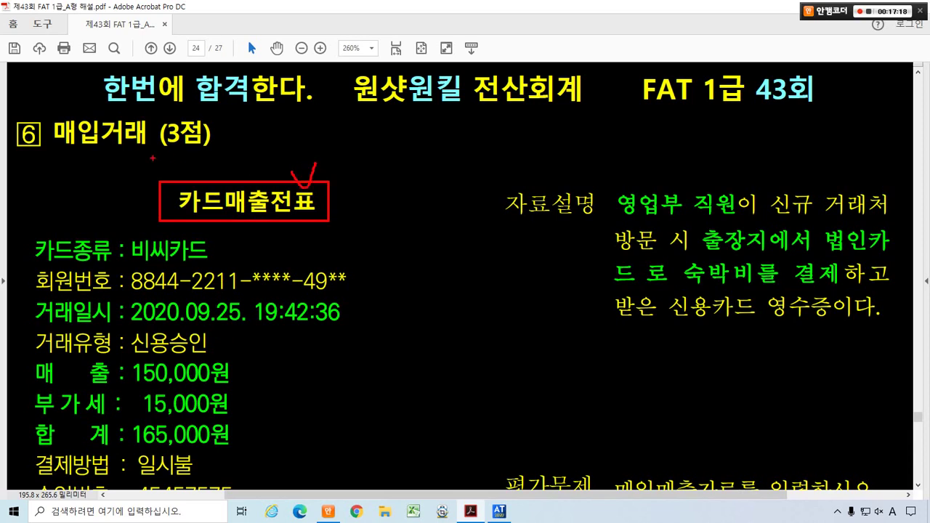
mouse_move(132, 167)
mouse_down()
mouse_move(99, 166)
mouse_move(115, 146)
mouse_move(166, 175)
mouse_up()
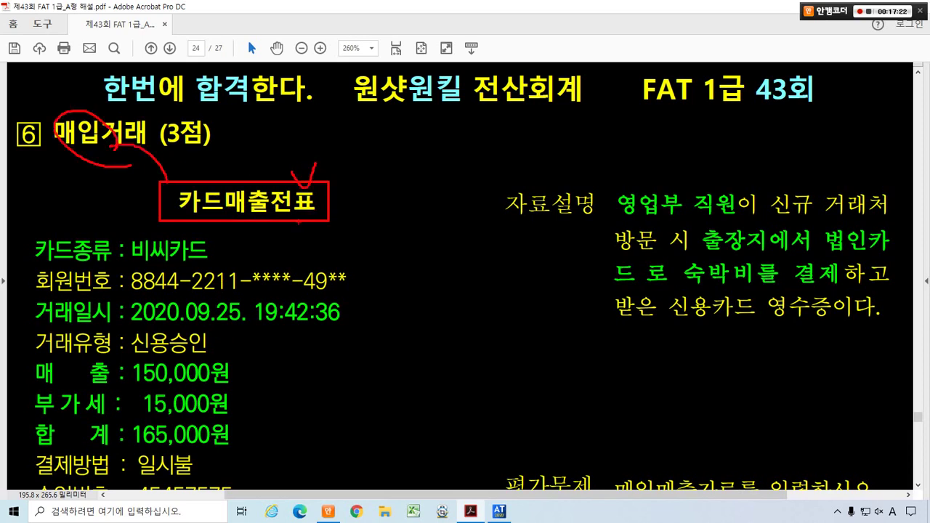
drag(115, 233, 219, 263)
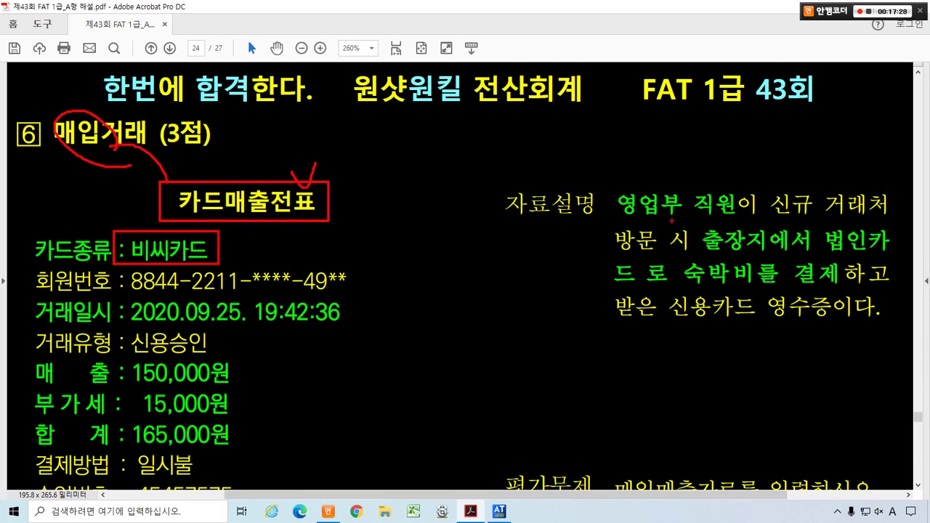
drag(631, 217, 885, 222)
drag(632, 259, 881, 256)
drag(618, 292, 875, 287)
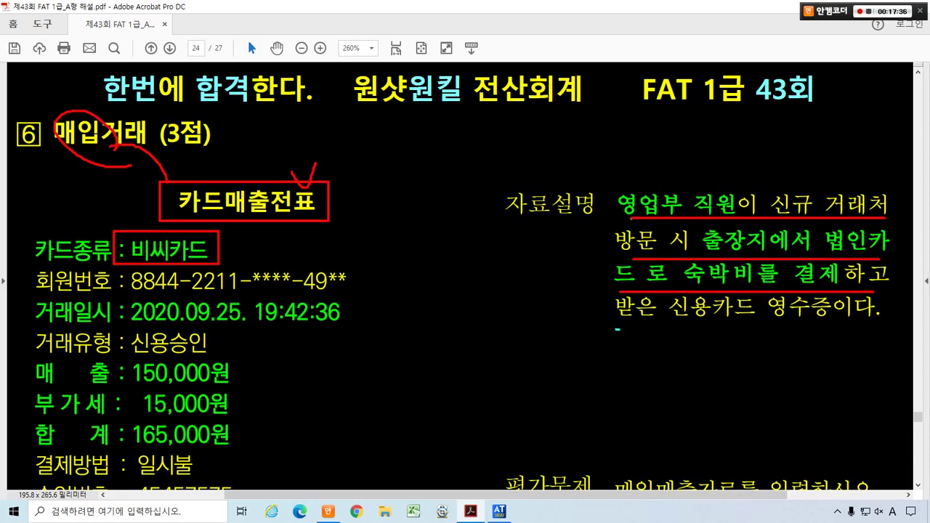
drag(617, 329, 872, 328)
key(Escape)
- Mark the slip's 2020.09.25 date, 매출 and 부가세 amounts, 165,000원 total and merchant, then clear
scroll(229, 348, down, 2)
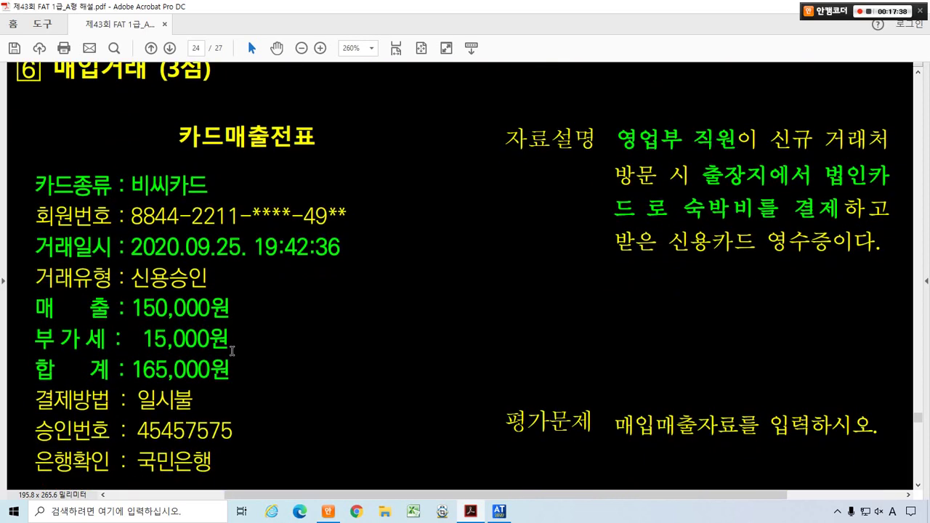
scroll(231, 351, down, 2)
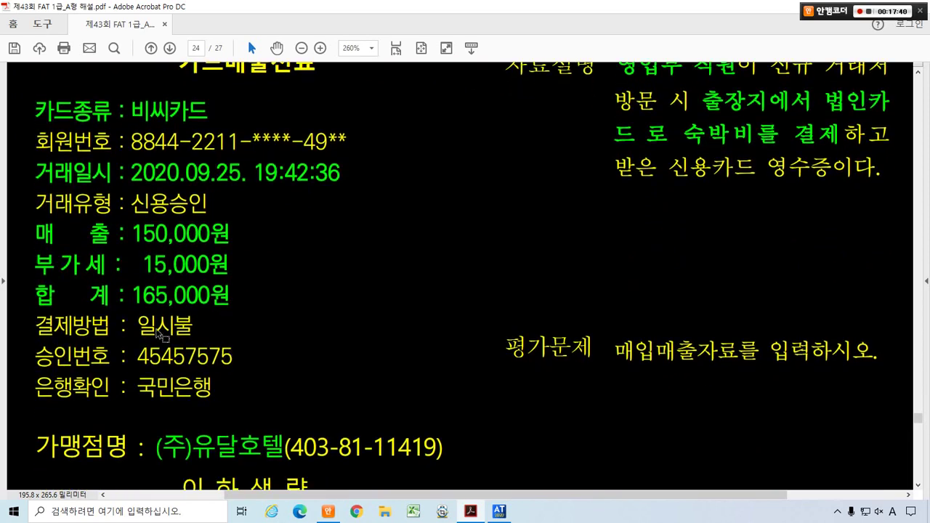
drag(122, 152, 249, 188)
drag(33, 220, 265, 278)
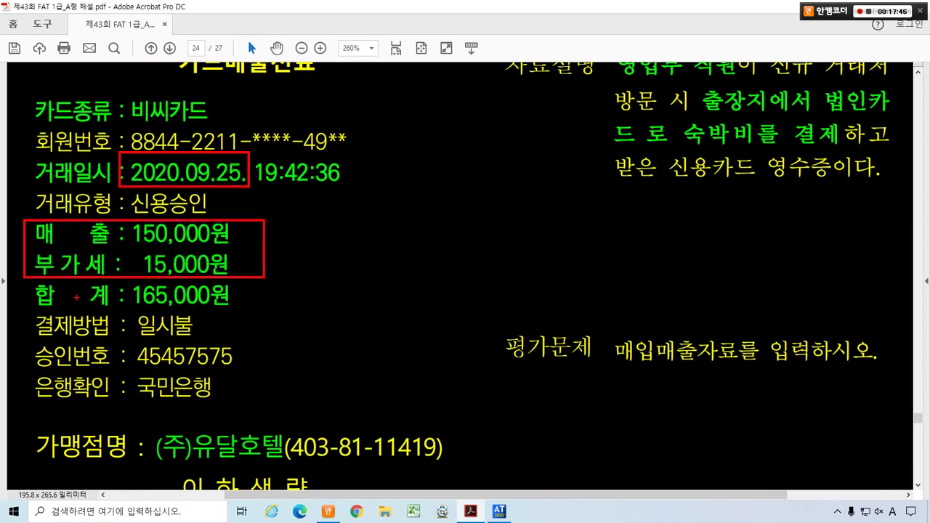
drag(30, 306, 231, 306)
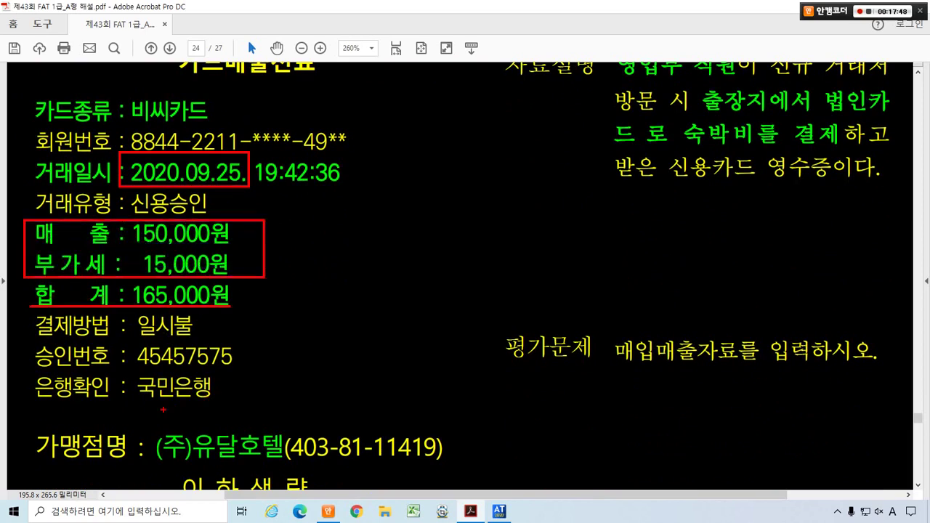
drag(147, 411, 287, 462)
key(Escape)
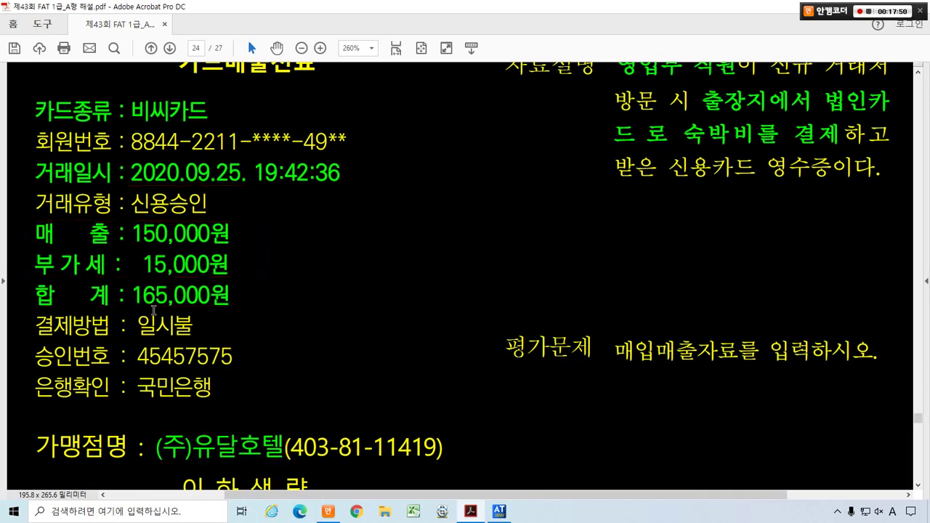
- Mark the decision flow: 매입, the VAT and 불공 questions, 카드명세서 evidence and 카과 type
scroll(332, 312, down, 4)
scroll(500, 343, down, 8)
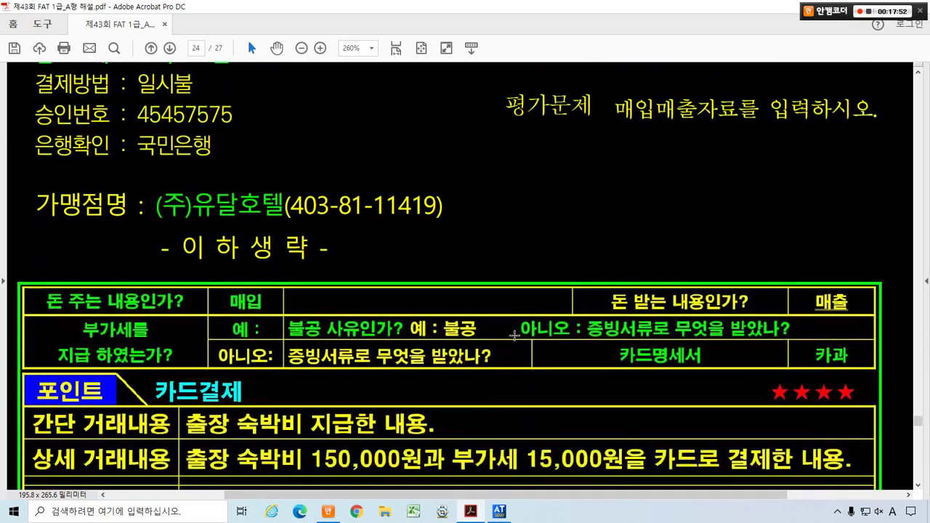
scroll(515, 339, down, 1)
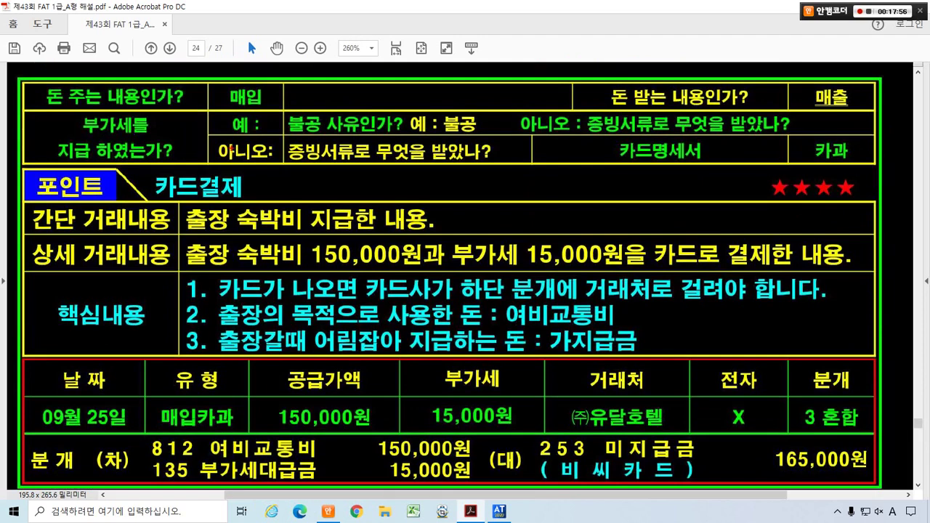
mouse_move(31, 78)
mouse_down()
mouse_move(273, 123)
mouse_move(278, 108)
mouse_up()
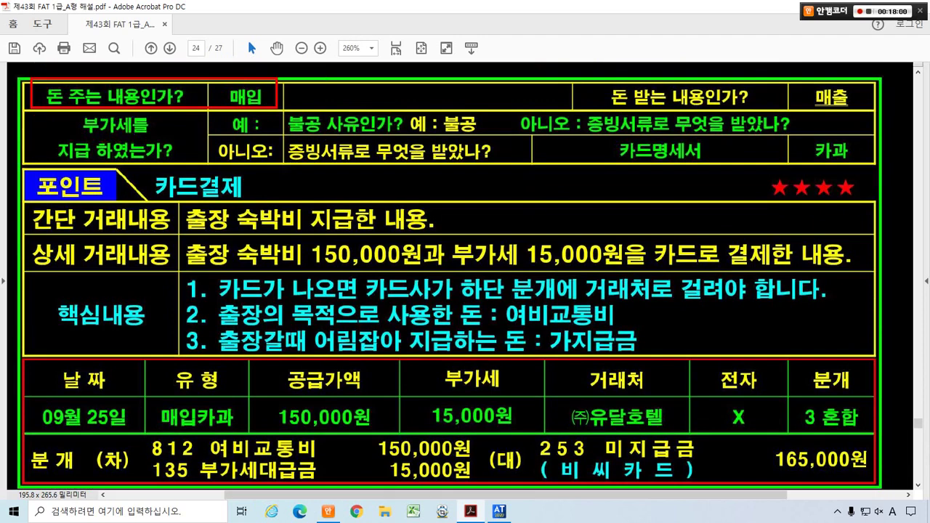
drag(35, 114, 166, 161)
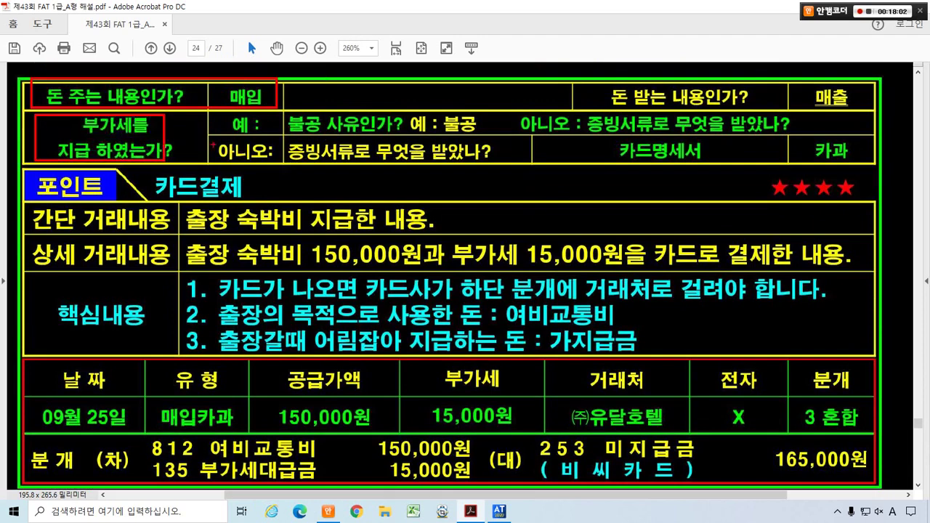
mouse_move(218, 134)
mouse_down()
mouse_move(276, 93)
mouse_move(256, 132)
mouse_up()
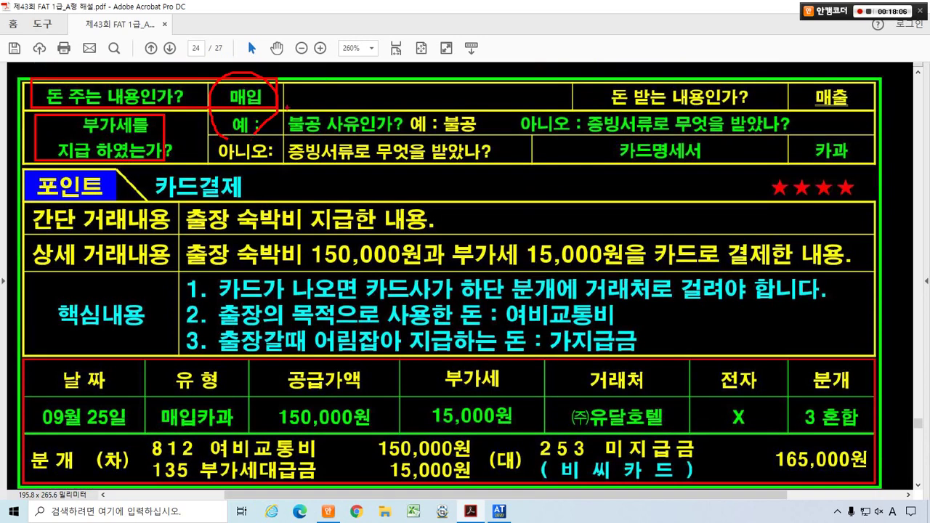
drag(285, 106, 405, 136)
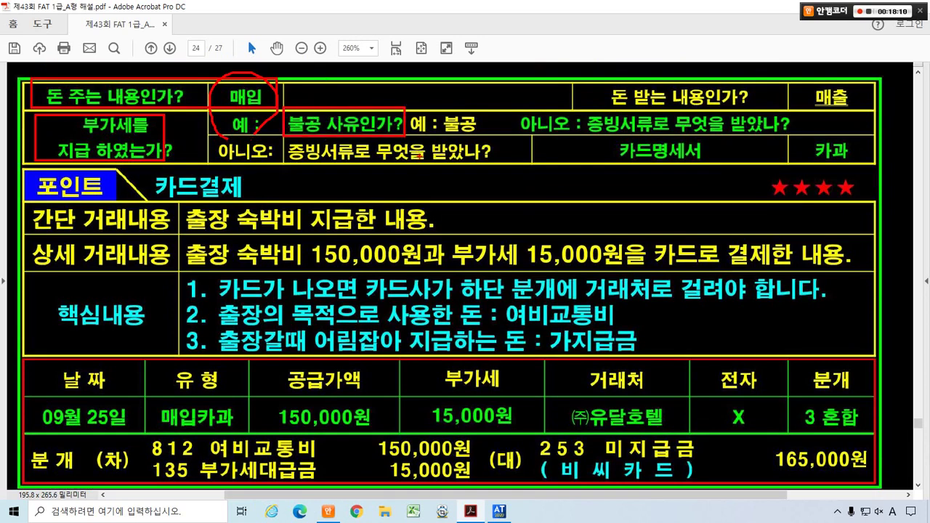
drag(501, 112, 794, 135)
mouse_move(697, 166)
mouse_down()
mouse_move(622, 175)
mouse_move(685, 129)
mouse_move(698, 172)
mouse_up()
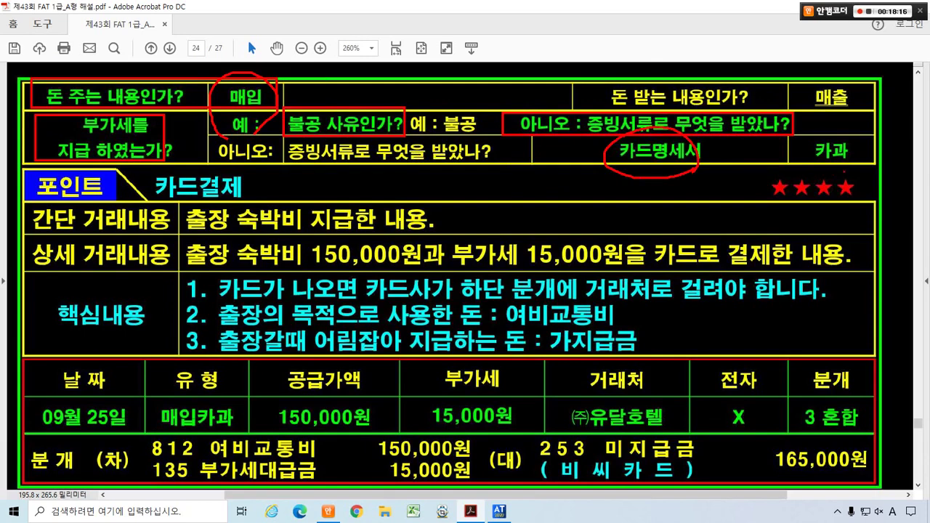
mouse_move(843, 172)
mouse_down()
mouse_move(799, 156)
mouse_move(845, 151)
mouse_up()
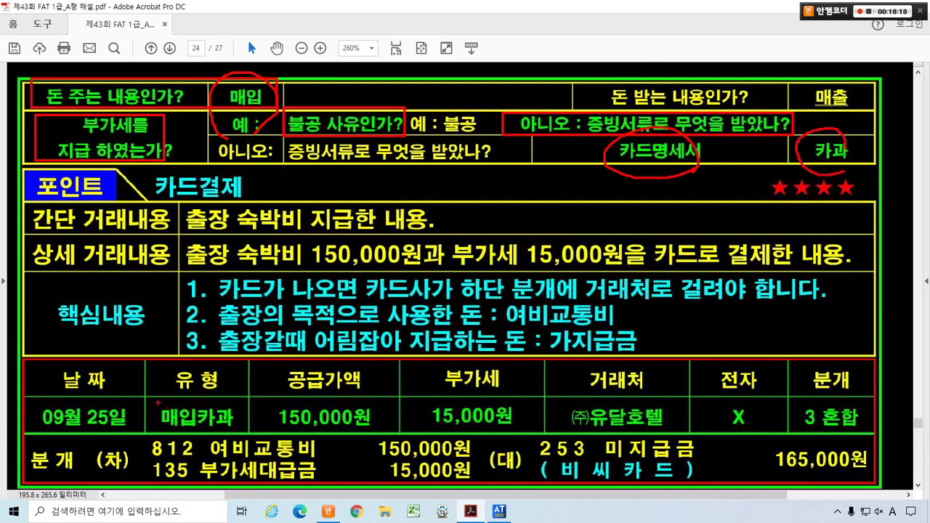
- Box 매입카과, the 150,000원 and 15,000원 amounts, ㈜유달호텔, the 전자 X and 3 혼합
mouse_move(156, 401)
mouse_down()
mouse_move(231, 412)
mouse_move(241, 434)
mouse_up()
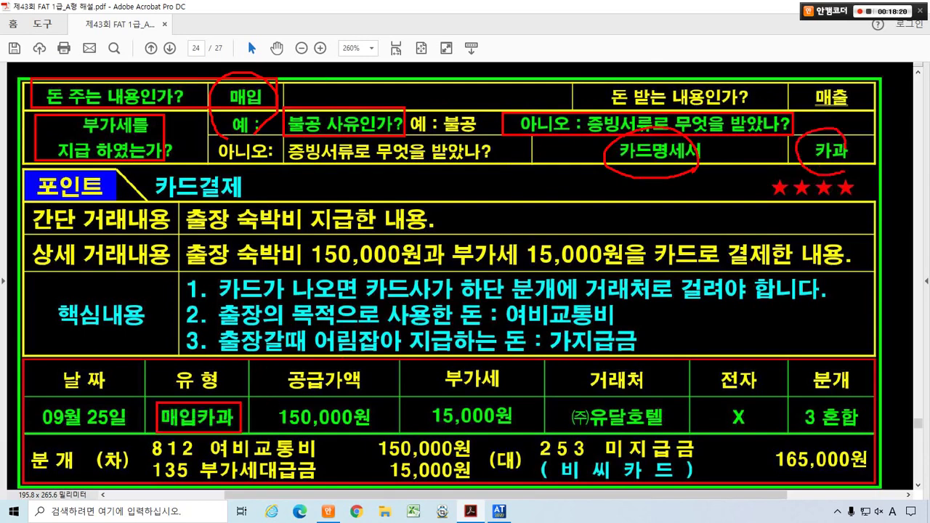
drag(270, 402, 521, 434)
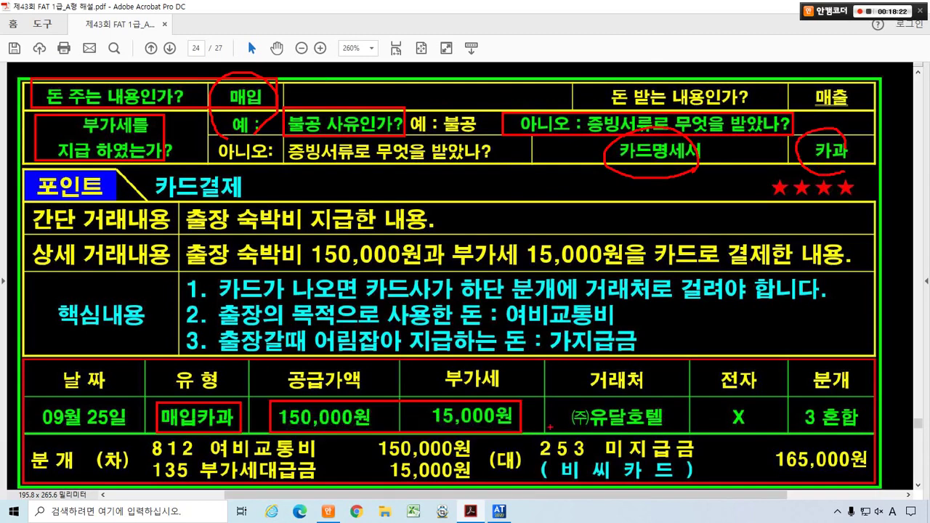
drag(562, 399, 673, 431)
drag(648, 389, 666, 387)
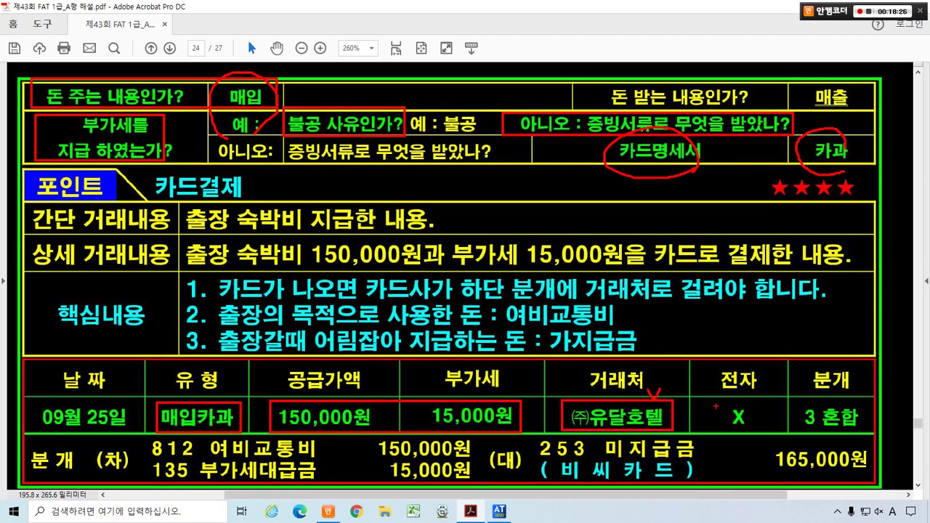
drag(750, 398, 735, 424)
drag(726, 390, 735, 407)
drag(792, 401, 862, 429)
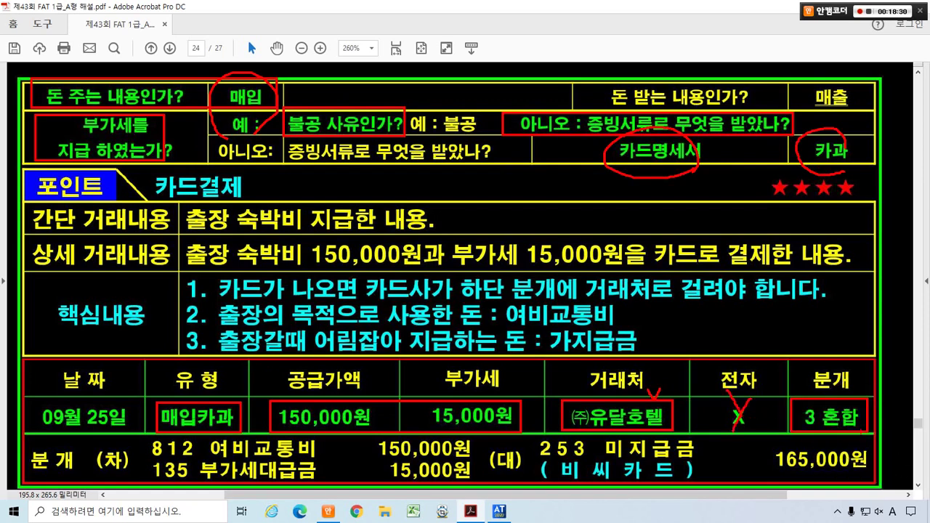
- Underline the 출장 숙박비 description, circle 핵심내용 and underline key points 1-3
drag(190, 234, 431, 234)
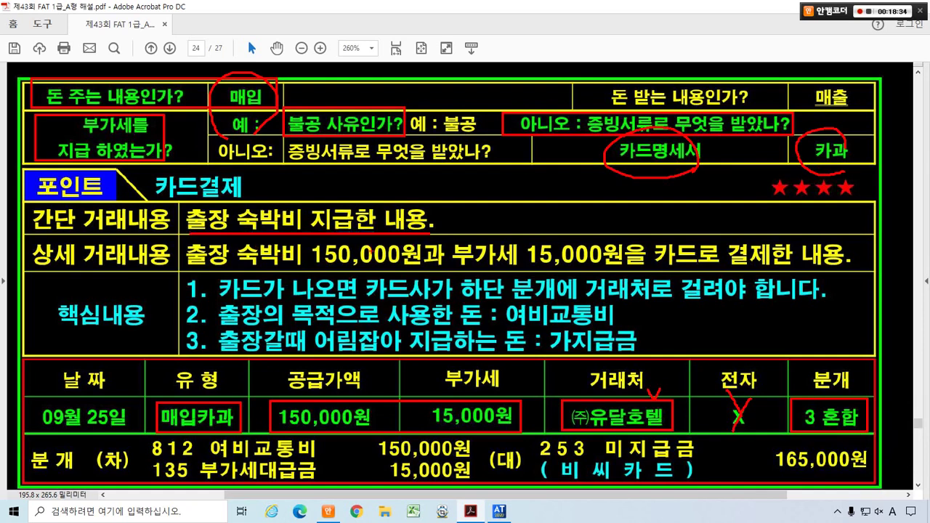
mouse_move(192, 268)
mouse_down()
mouse_move(622, 272)
mouse_move(684, 246)
mouse_move(861, 271)
mouse_up()
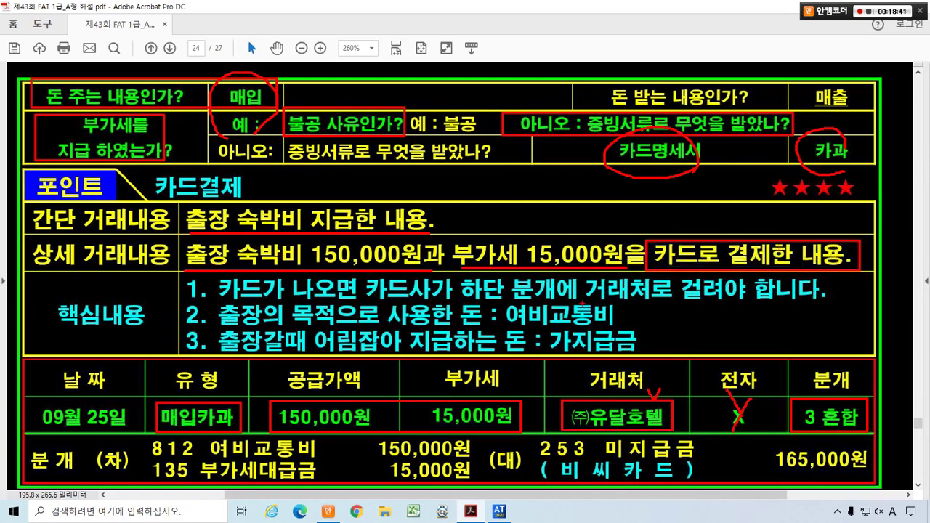
mouse_move(138, 333)
mouse_down()
mouse_move(48, 309)
mouse_move(116, 321)
mouse_move(117, 333)
mouse_up()
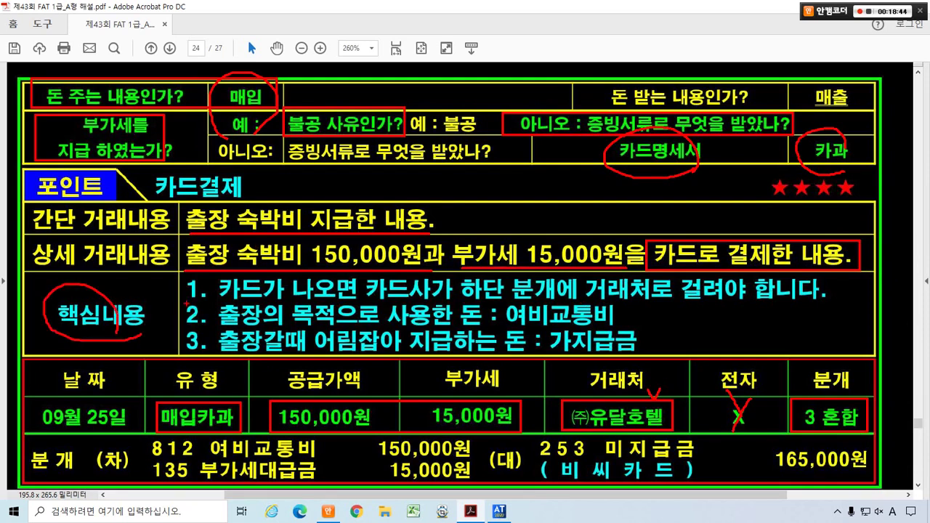
drag(186, 302, 779, 304)
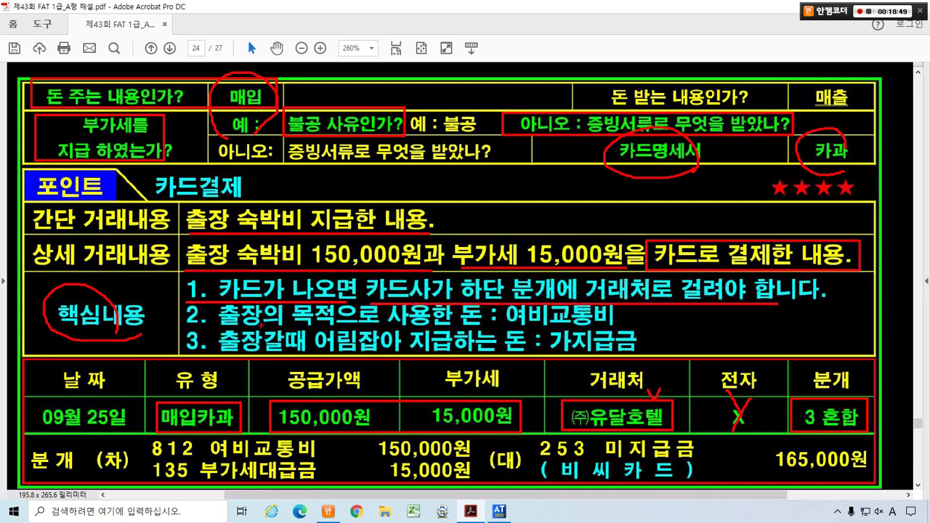
drag(189, 327, 618, 320)
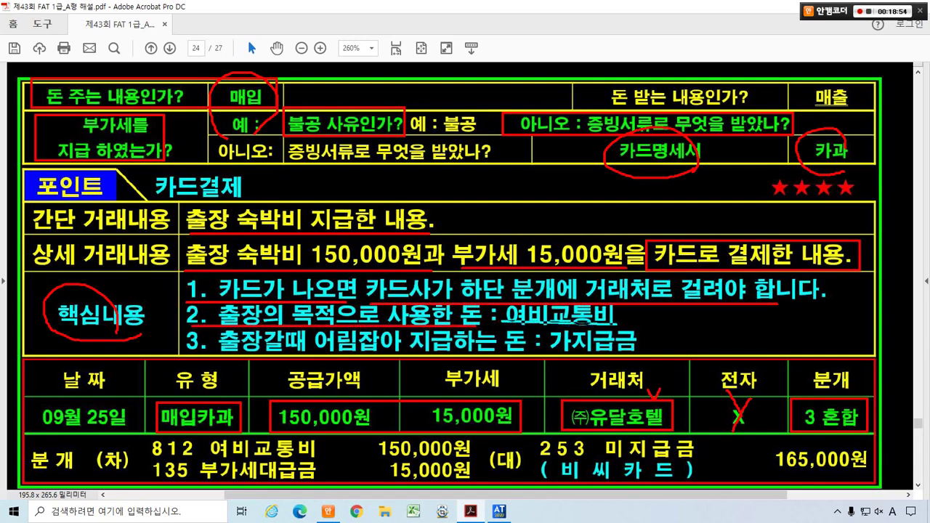
mouse_move(214, 353)
mouse_down()
mouse_move(513, 354)
mouse_move(609, 336)
mouse_move(613, 361)
mouse_up()
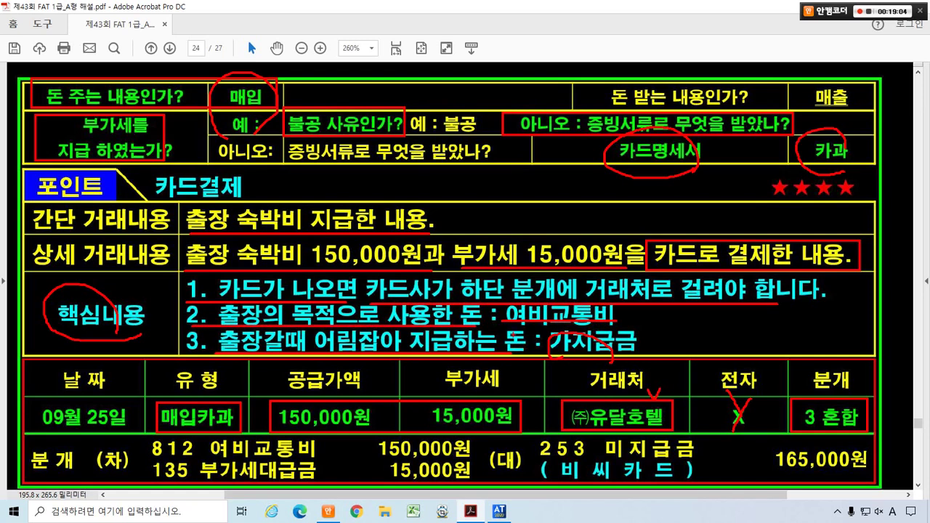
- Clear marks, then box 812 여비교통비 150,000원, 135 부가세대급금 15,000원 and 253 미지급금 165,000원
key(Escape)
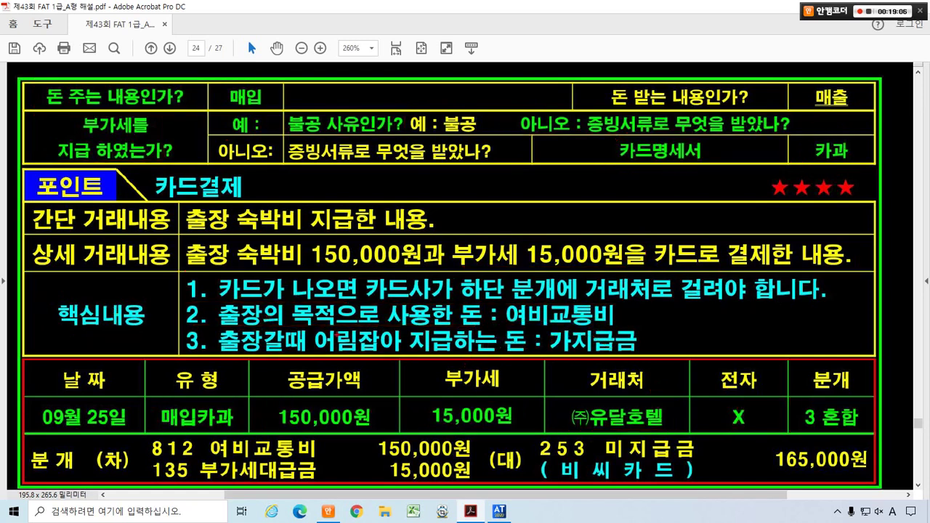
mouse_move(178, 301)
mouse_down()
mouse_move(607, 343)
mouse_move(634, 344)
mouse_move(632, 329)
mouse_up()
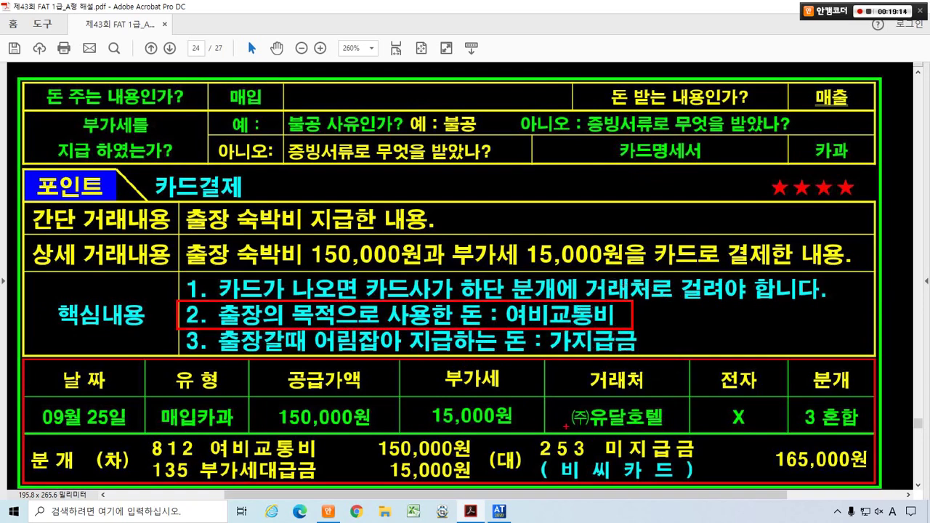
drag(530, 430, 713, 463)
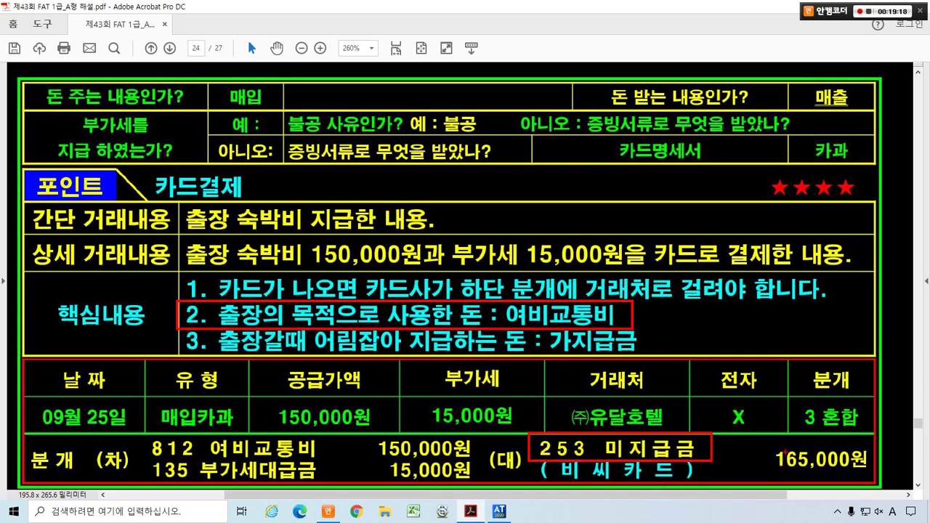
drag(763, 441, 870, 474)
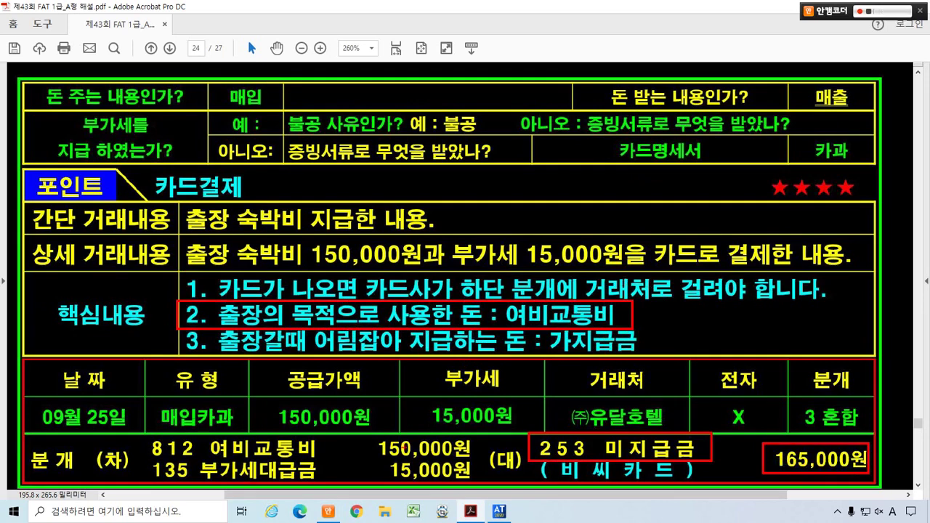
drag(142, 433, 480, 458)
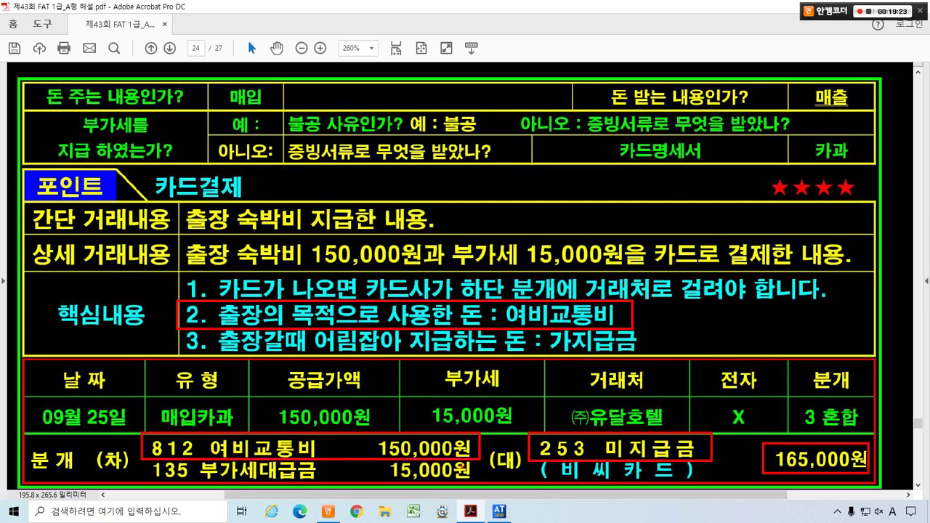
drag(157, 476, 472, 482)
- Circle and tick details on the amounts, 253 미지급금 and 3 혼합, then clear all marks
drag(367, 441, 384, 468)
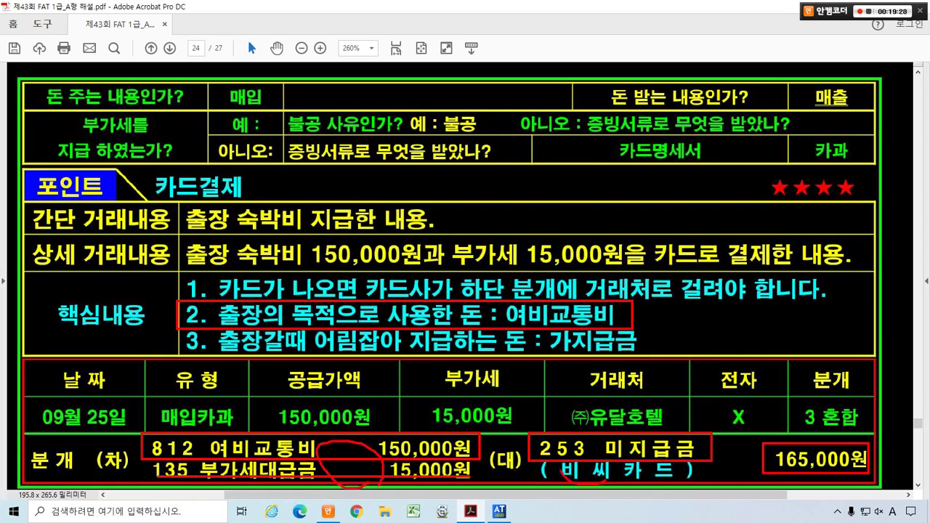
drag(574, 425, 592, 469)
mouse_move(320, 465)
mouse_down()
mouse_move(311, 432)
mouse_move(325, 456)
mouse_up()
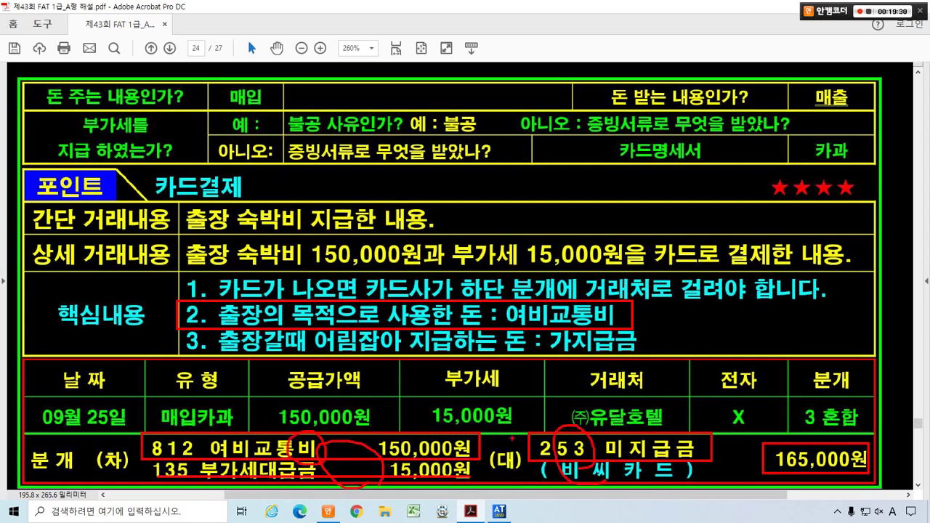
drag(521, 414, 481, 483)
drag(401, 435, 436, 459)
drag(524, 430, 705, 461)
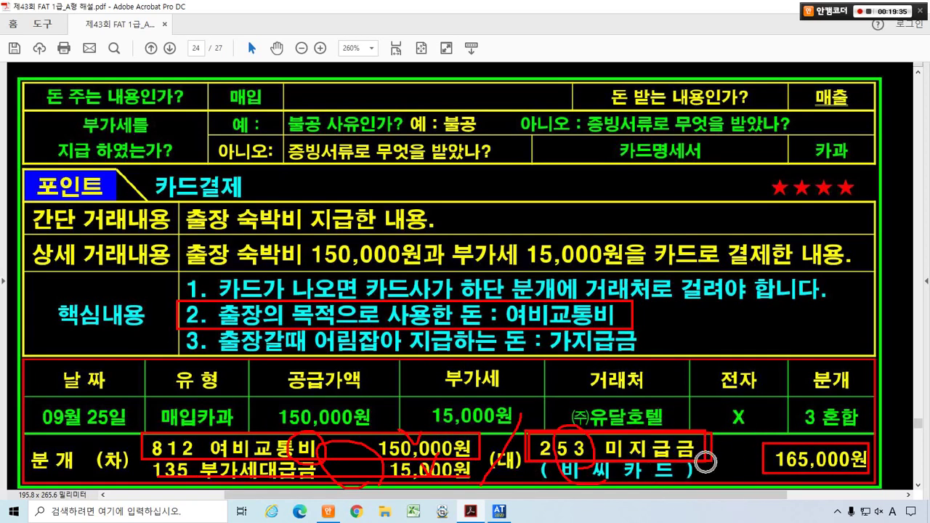
mouse_move(640, 405)
mouse_down()
mouse_move(622, 429)
mouse_move(630, 420)
mouse_up()
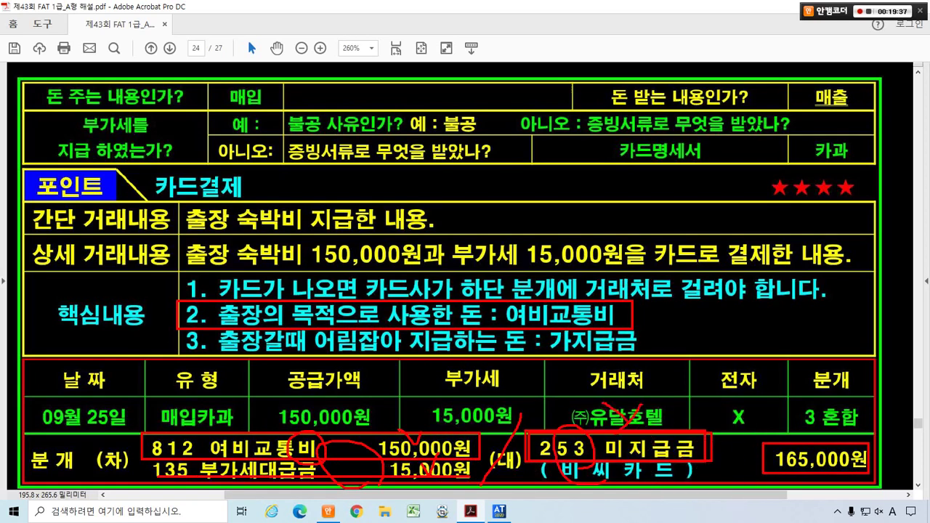
mouse_move(584, 491)
mouse_down()
mouse_move(593, 450)
mouse_move(603, 486)
mouse_up()
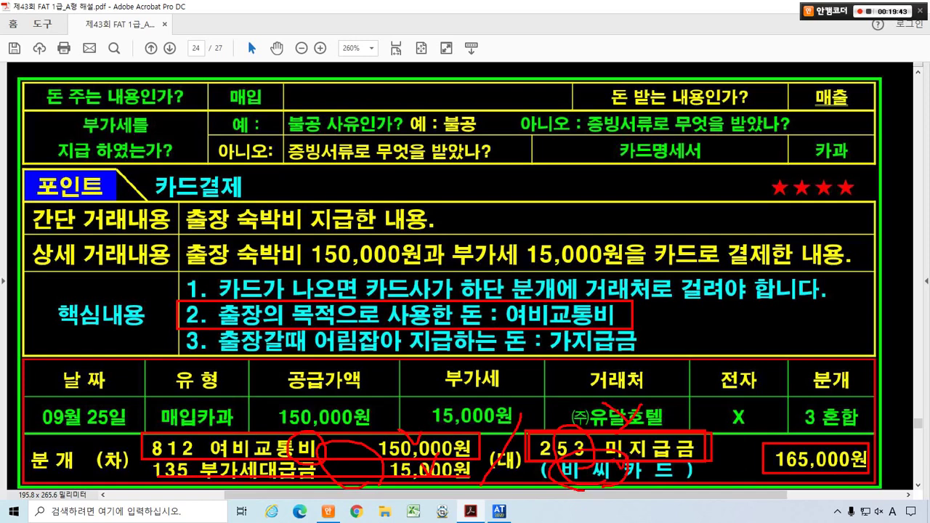
mouse_move(407, 428)
mouse_down()
mouse_move(416, 420)
mouse_move(447, 451)
mouse_up()
drag(744, 443, 759, 461)
drag(808, 439, 837, 436)
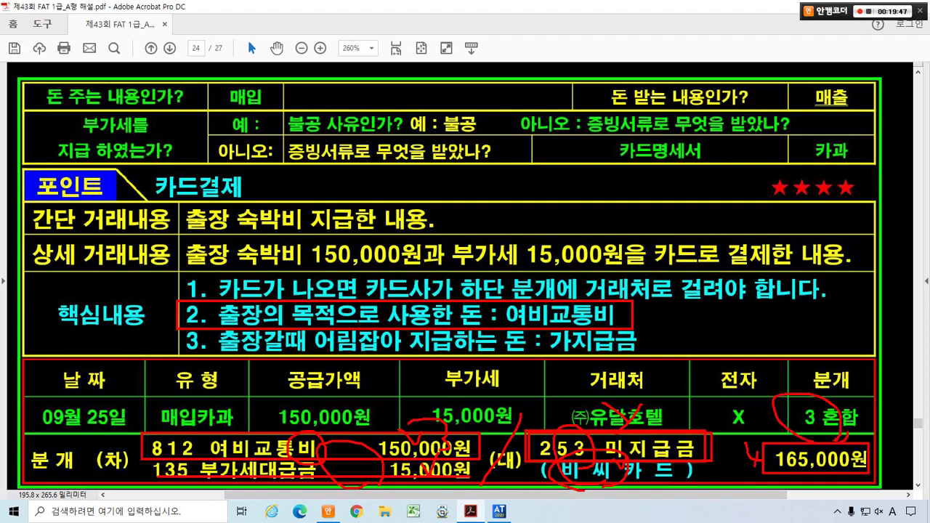
key(Escape)
- Start a new entry on day 25 with tax type 57 카과
key(alt+Tab)
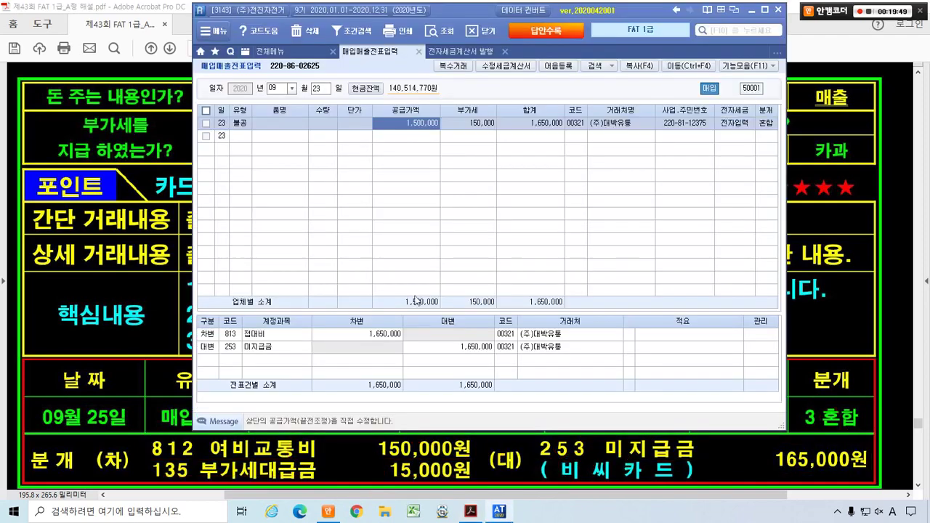
click(313, 88)
text(25)
key(Return)
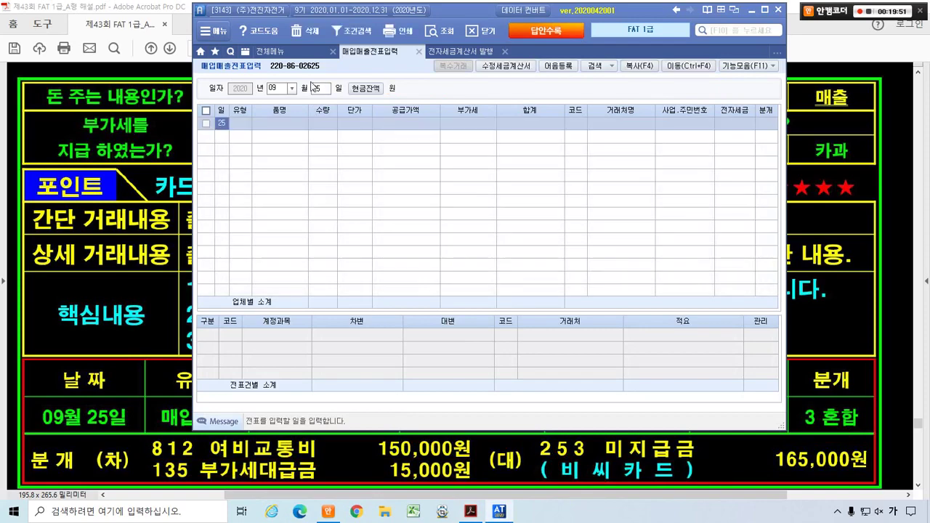
click(237, 123)
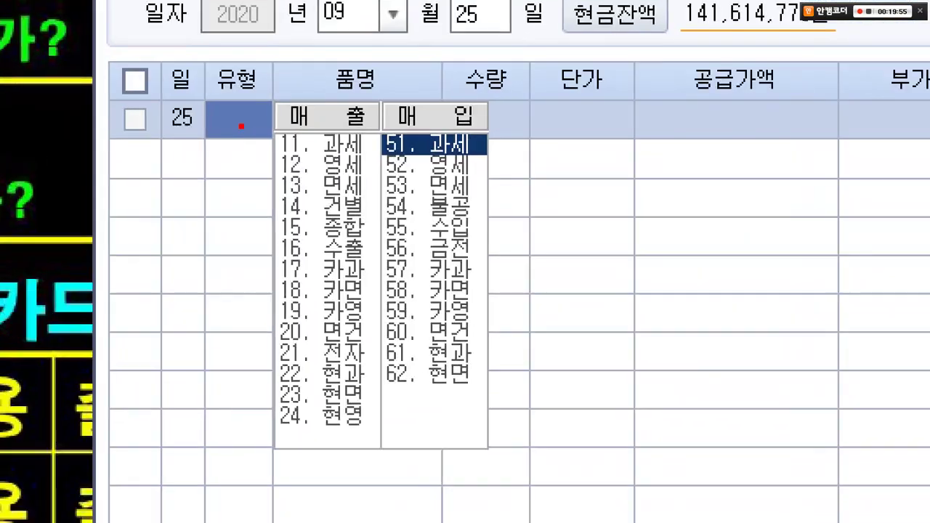
drag(229, 100, 290, 132)
drag(392, 355, 405, 460)
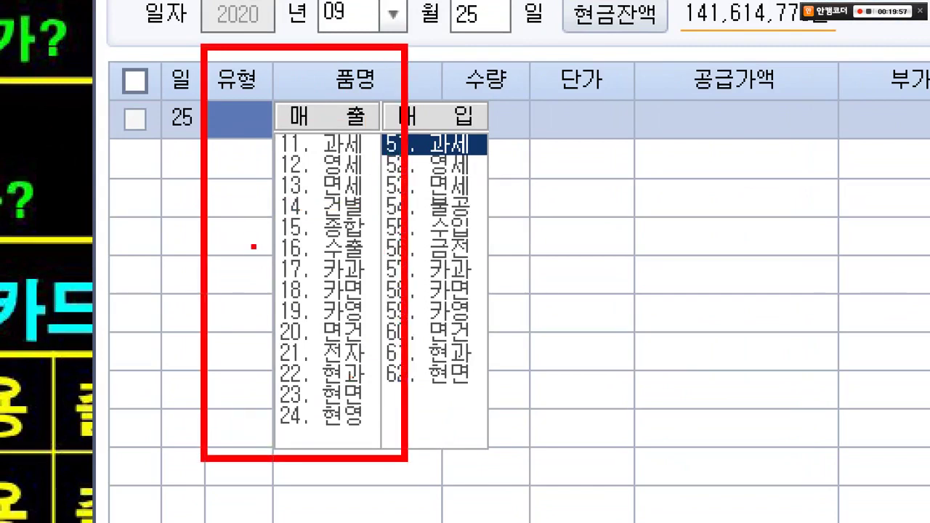
drag(249, 243, 377, 289)
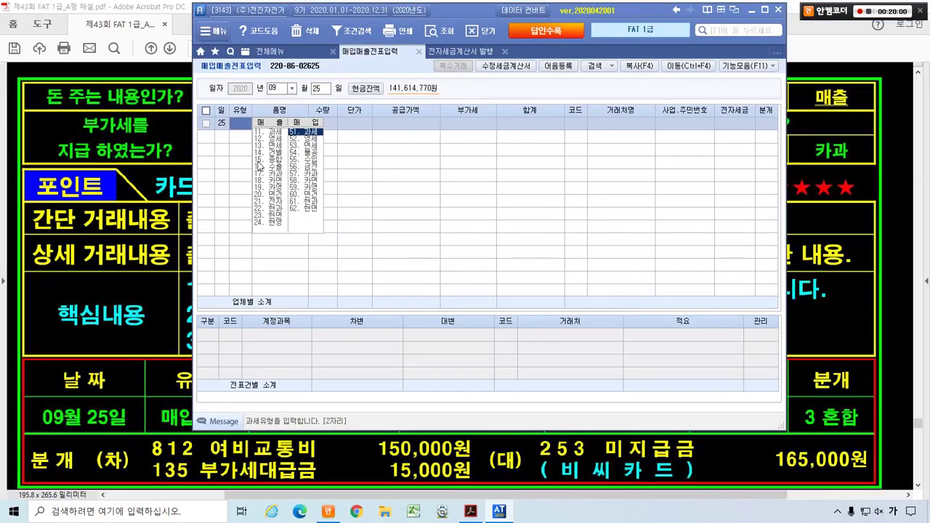
click(298, 268)
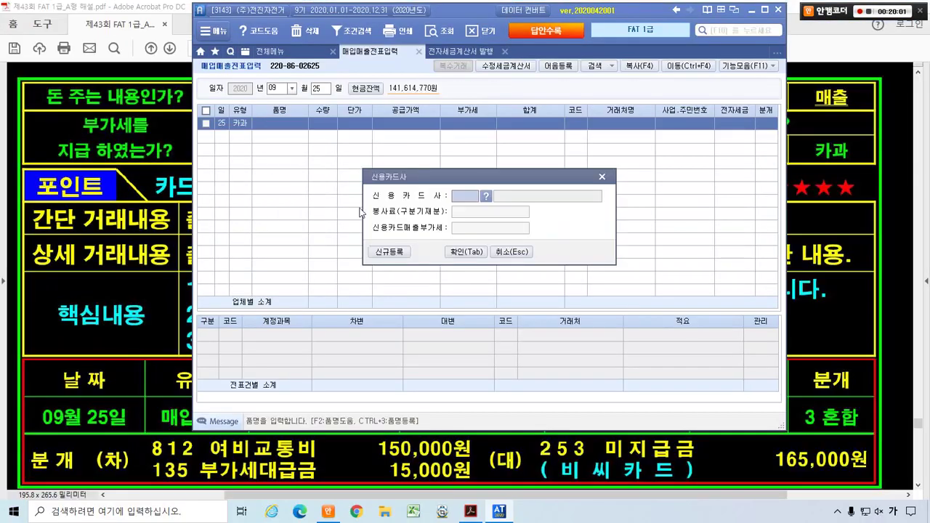
- Choose card company 99601 비씨카드 and enter 150,000 as the supply amount
click(484, 195)
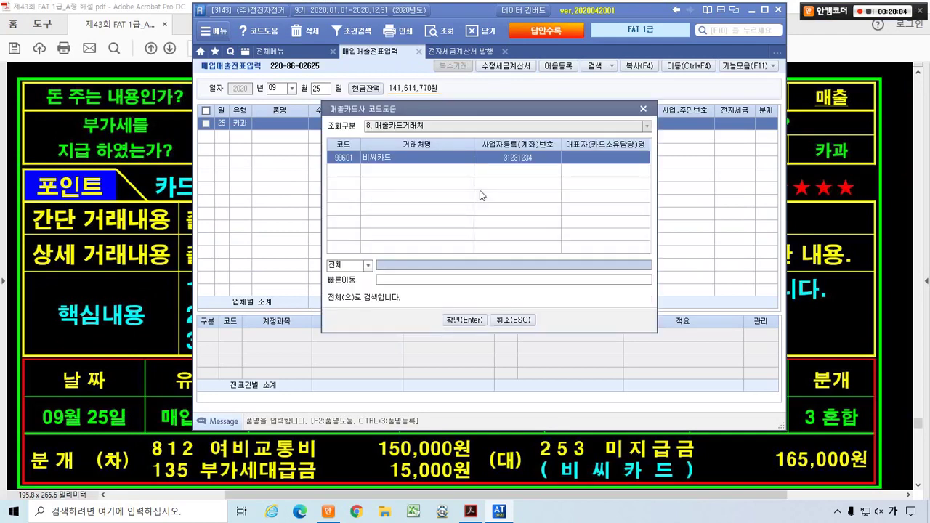
key(Return)
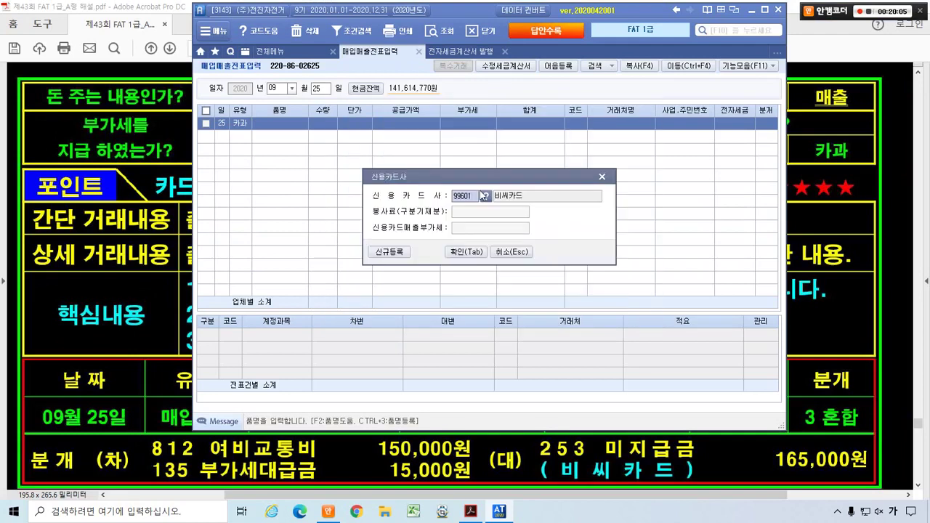
key(Tab)
key(Return)
key(Return)
key(Return)
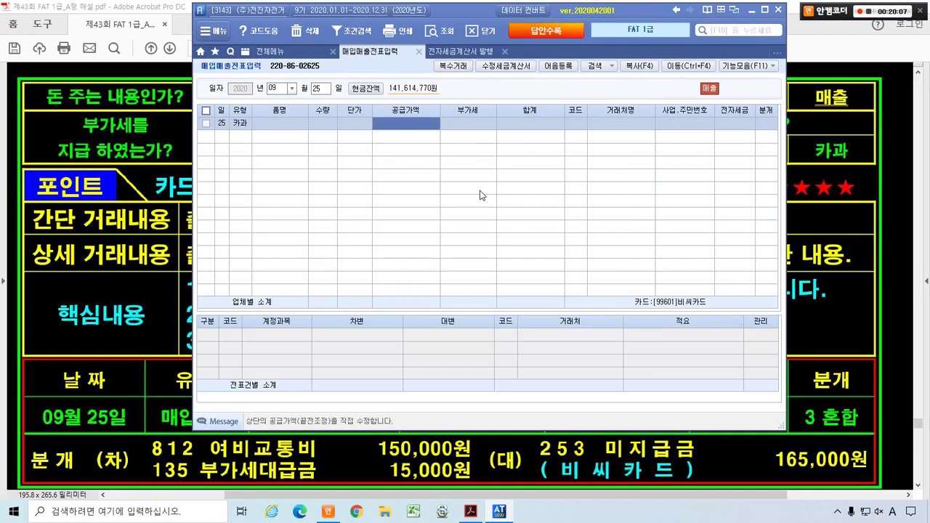
text(1500000)
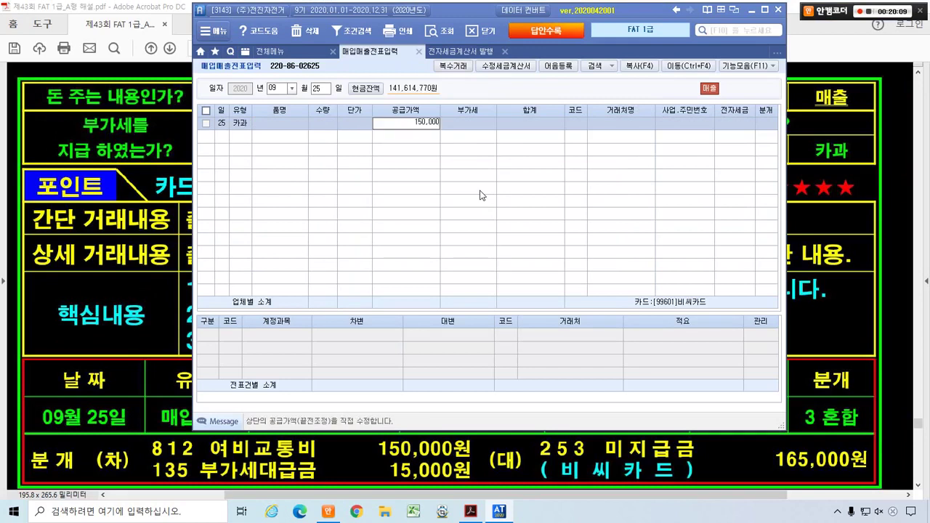
key(Return)
key(Return)
- Set the entry's vendor to (주)유달호텔
key(alt+Tab)
key(alt+Tab)
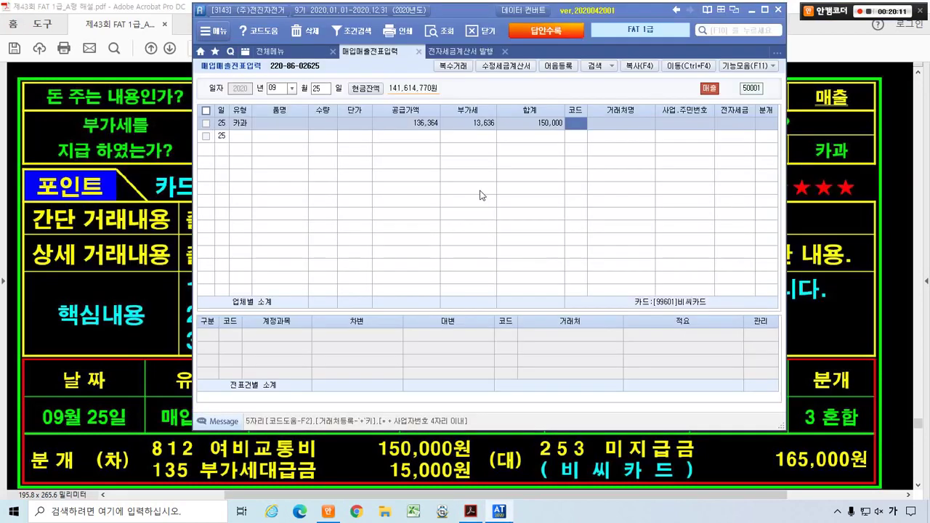
text(유)
key(Return)
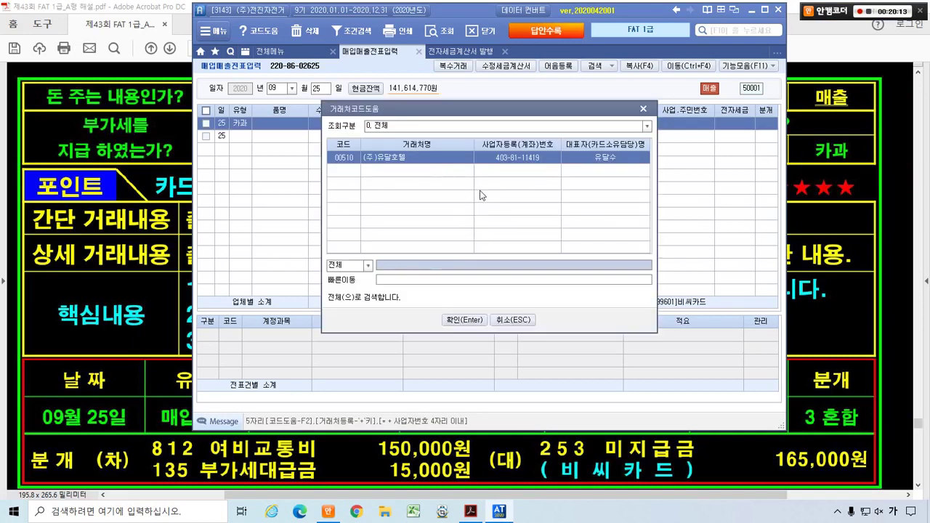
key(Return)
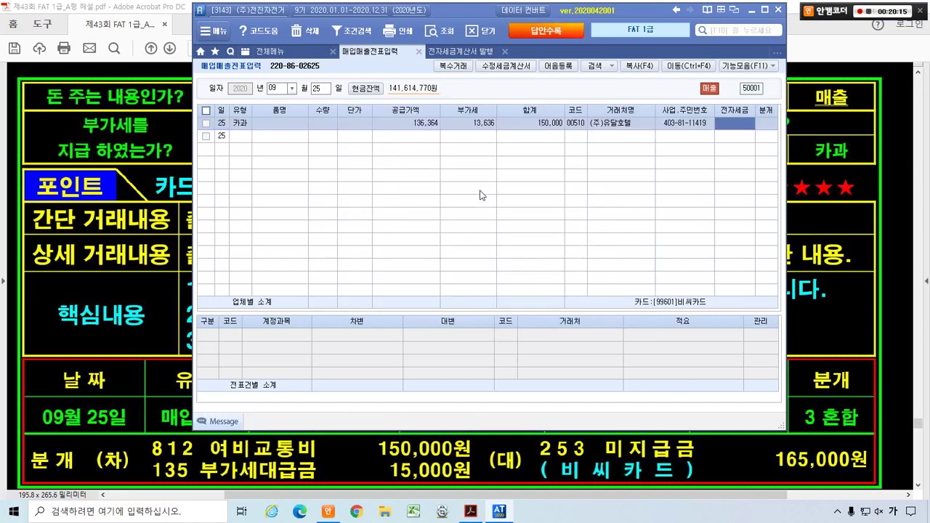
- Correct the amounts to 150,000 supply and 15,000 VAT, and choose journal type 3 혼합
click(413, 123)
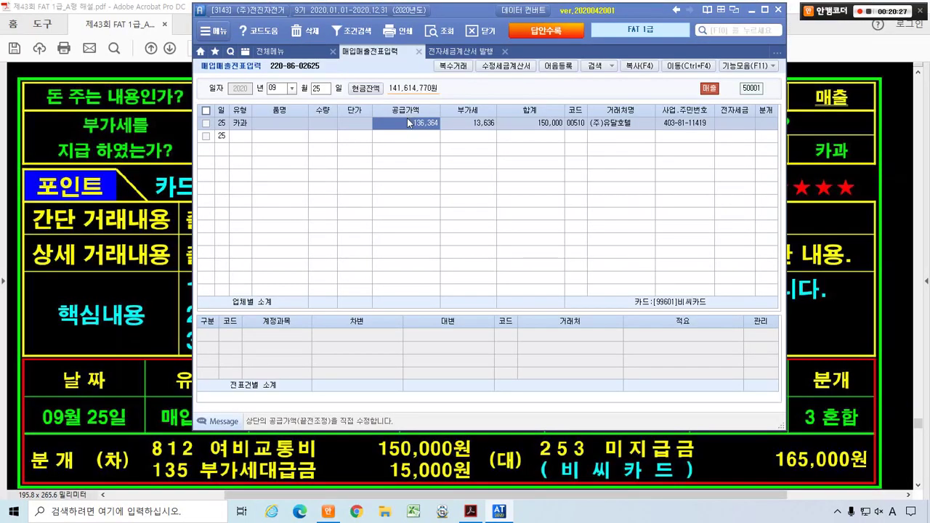
text(150000)
key(Return)
text(15000)
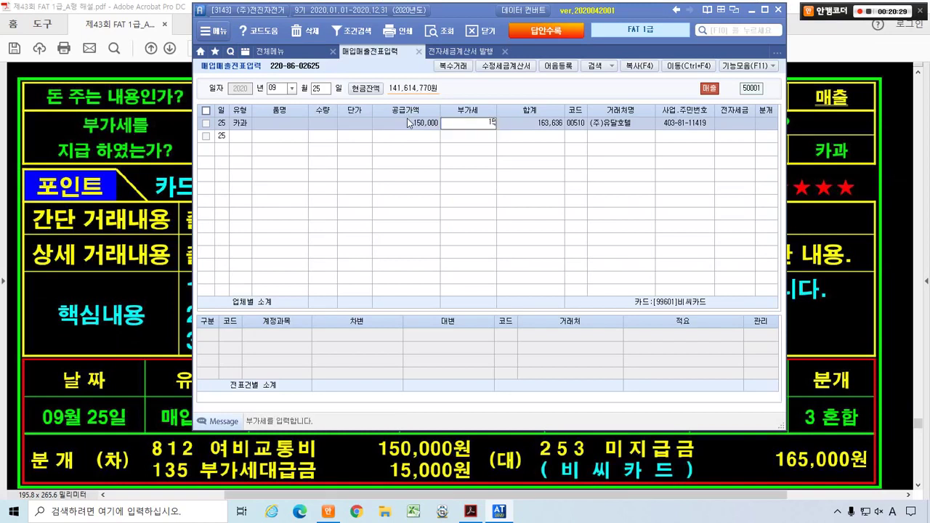
key(Return)
key(Return)
key(Return)
key(Return)
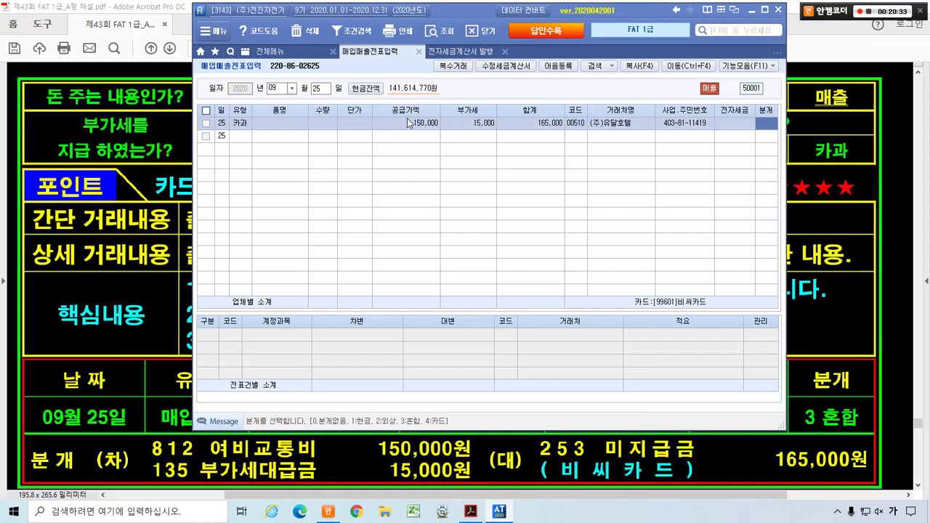
text(3)
key(Return)
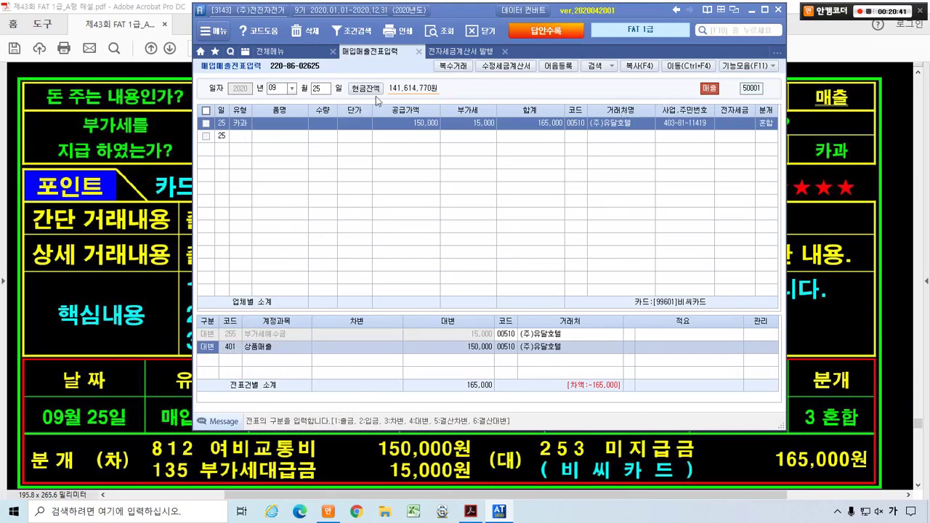
- Change the entry to a 57 카과 purchase using card company 99610 비씨카드
click(236, 119)
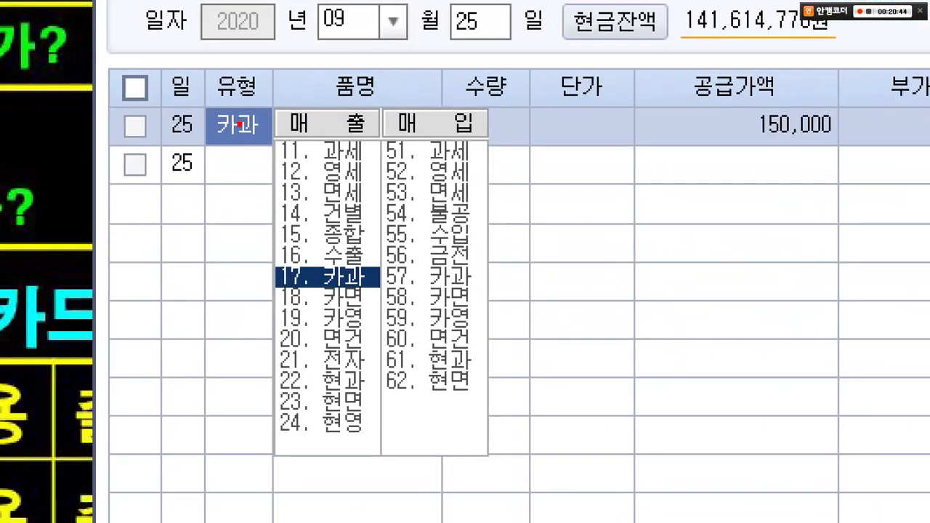
mouse_move(342, 82)
mouse_down()
mouse_move(552, 244)
mouse_move(554, 451)
mouse_up()
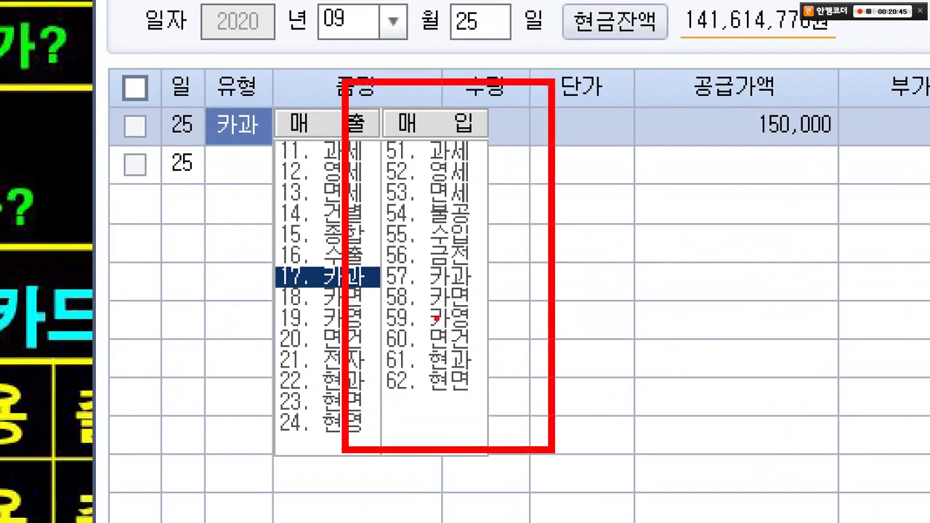
mouse_move(356, 248)
mouse_down()
mouse_move(468, 297)
mouse_move(503, 295)
mouse_up()
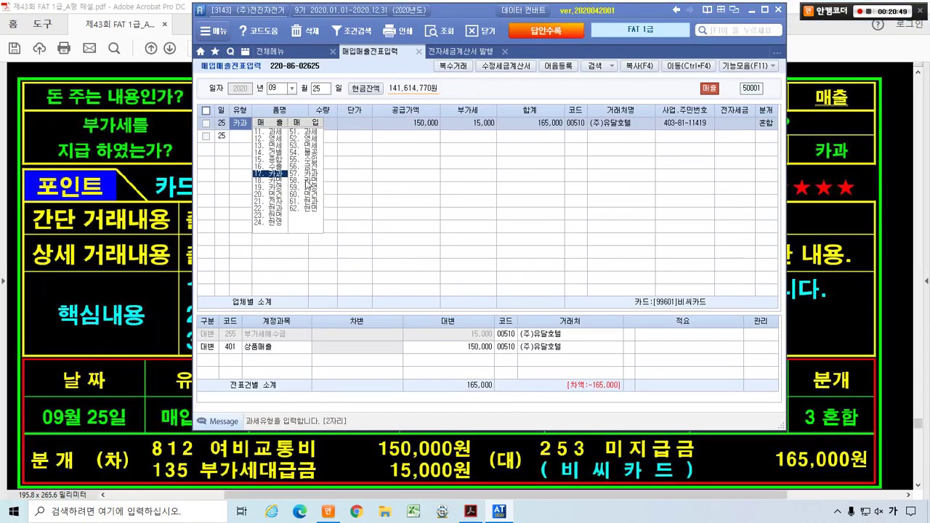
click(306, 173)
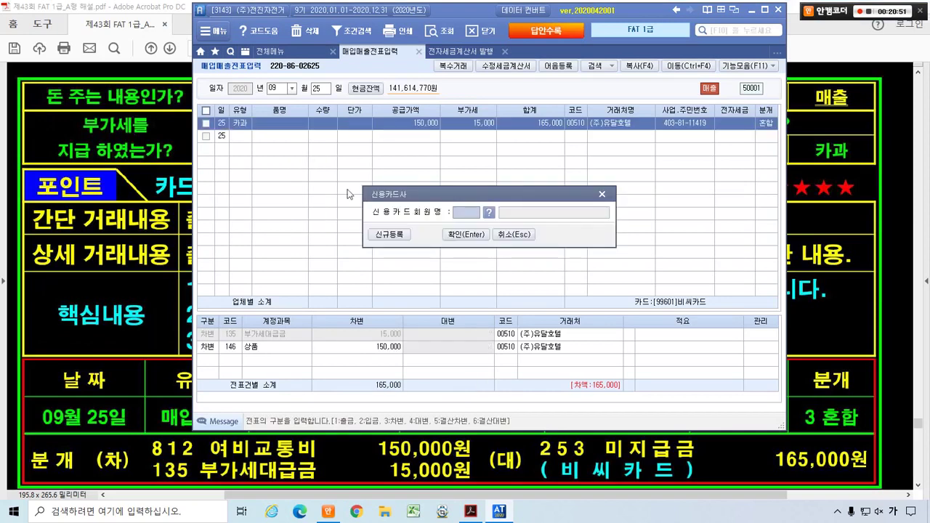
click(488, 212)
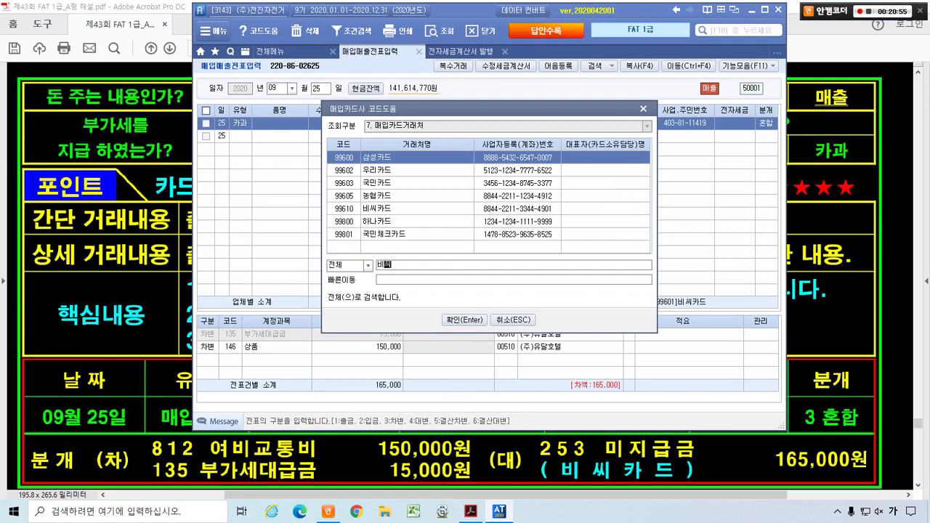
double_click(486, 209)
key(Return)
key(Return)
key(Return)
key(Return)
key(Return)
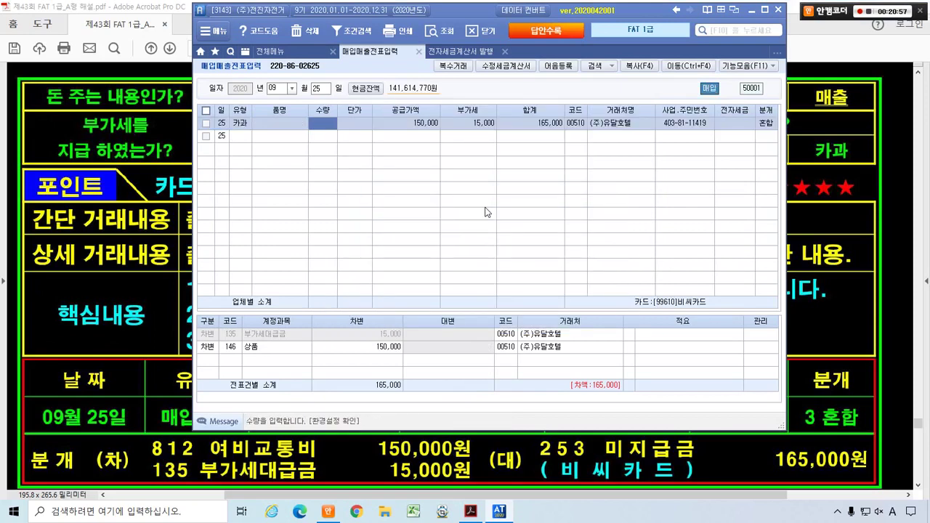
key(Return)
key(Return)
key(Return)
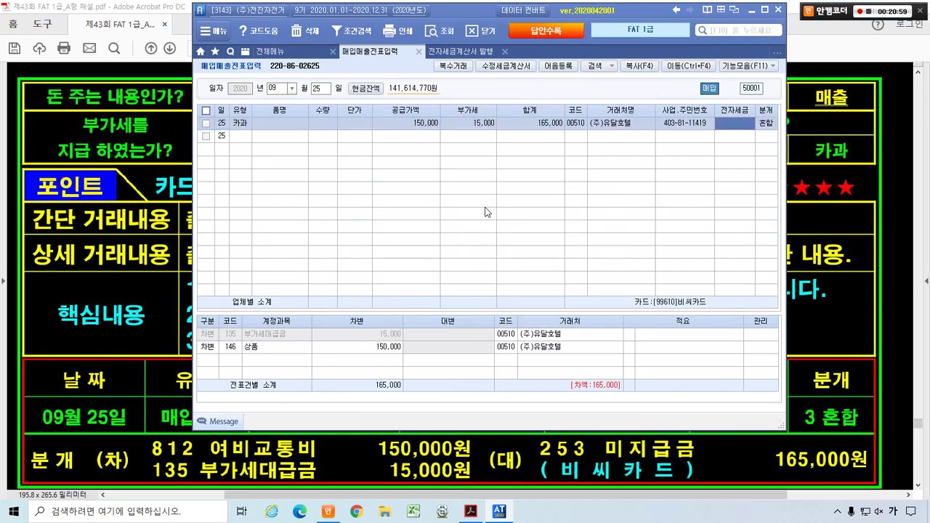
key(Return)
key(Return)
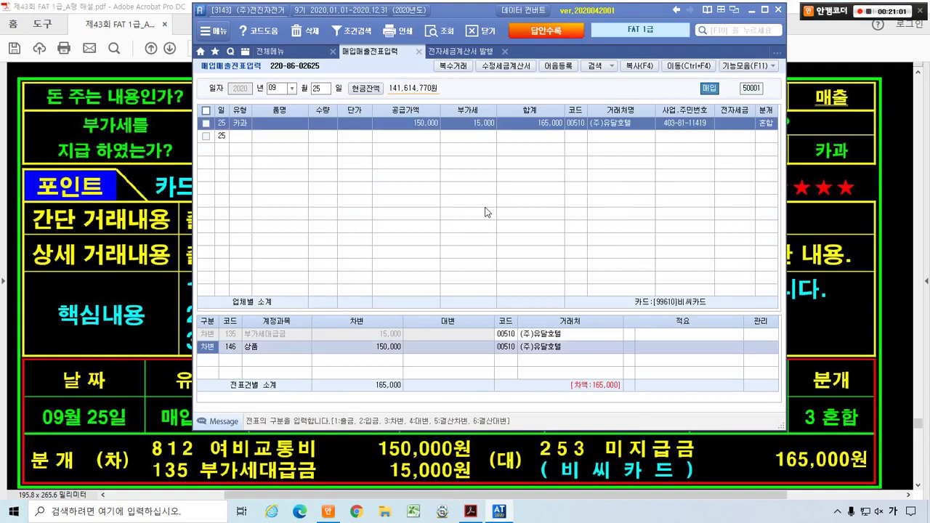
- Change the debit to 812 여비교통비 and add a 253 미지급금 credit of 165,000
click(225, 348)
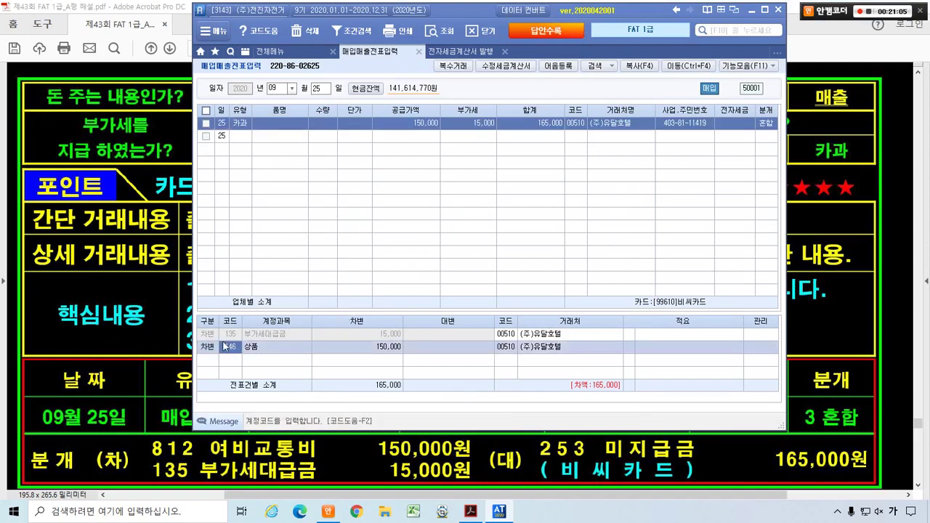
text(812)
key(Return)
key(Return)
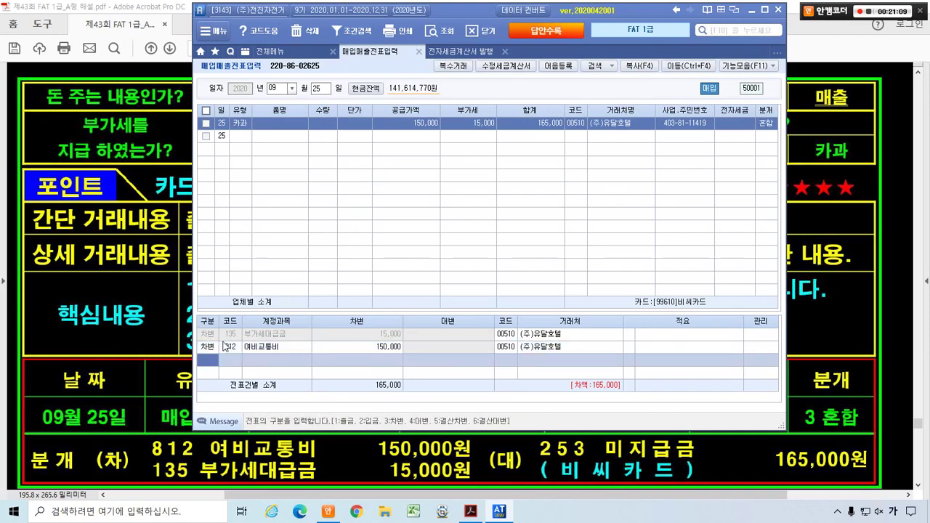
text(4253)
key(Return)
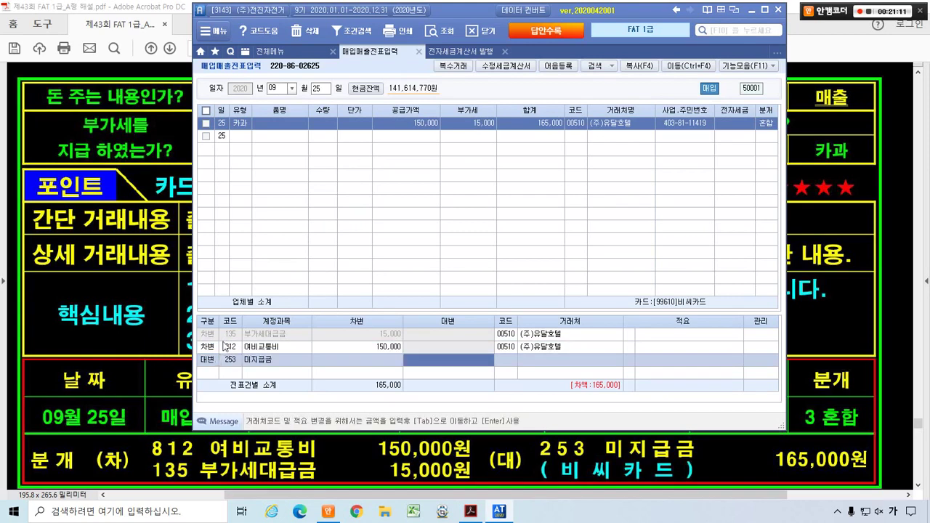
text(1,65)
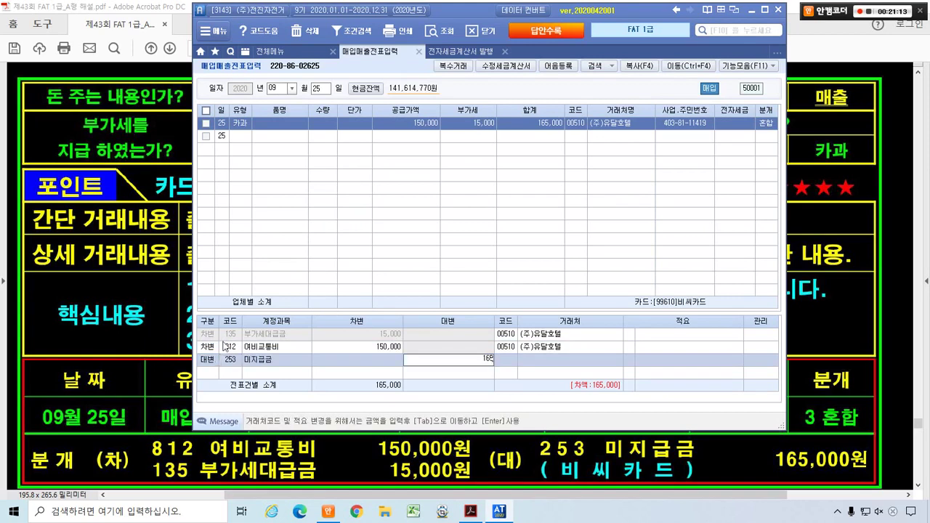
text(000)
key(Return)
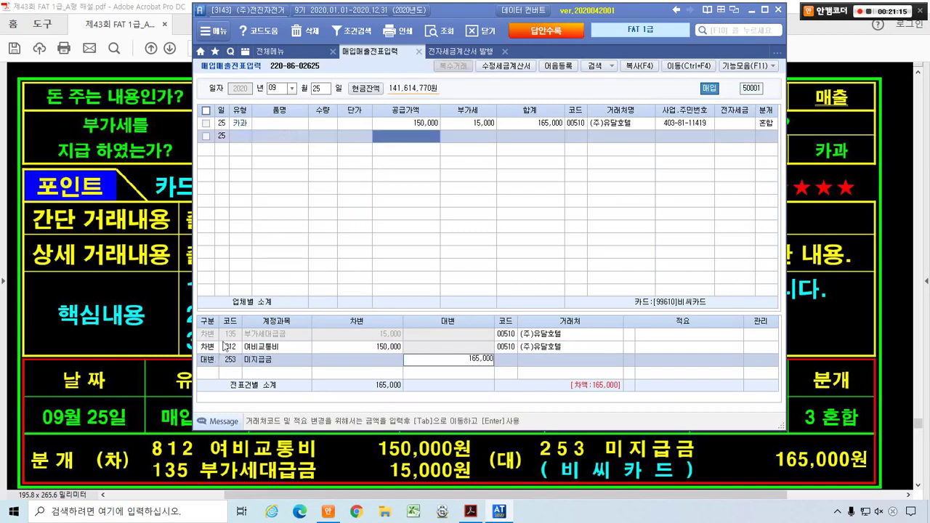
click(417, 119)
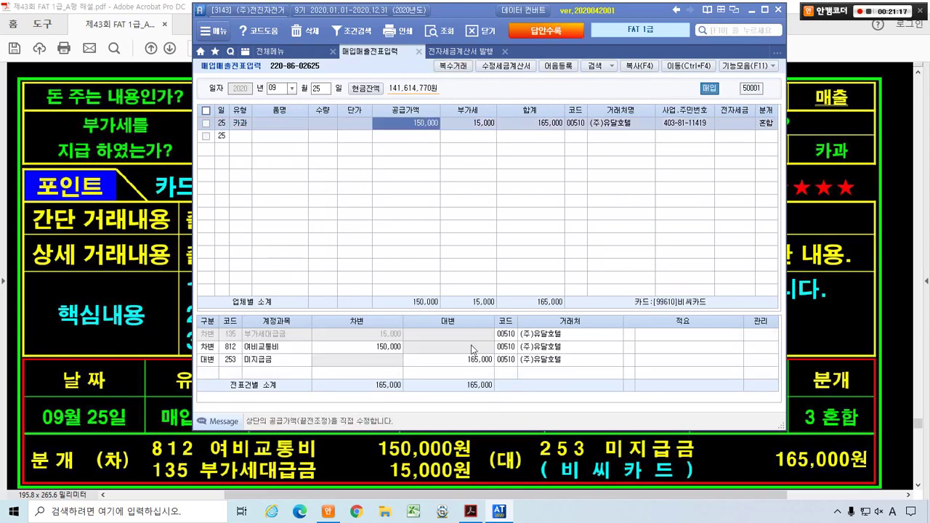
- Clear the 미지급금 line's vendor code and search vendors for 비씨 without choosing one
click(505, 359)
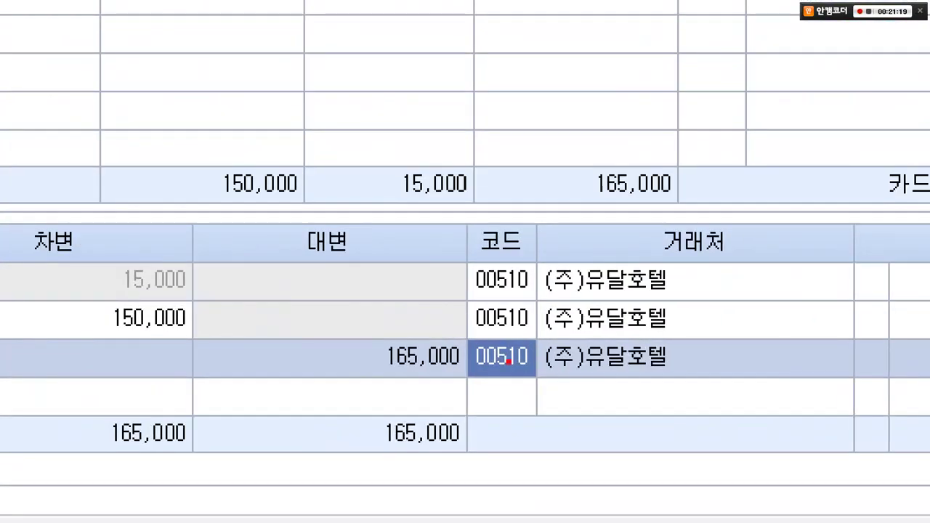
drag(474, 327, 687, 408)
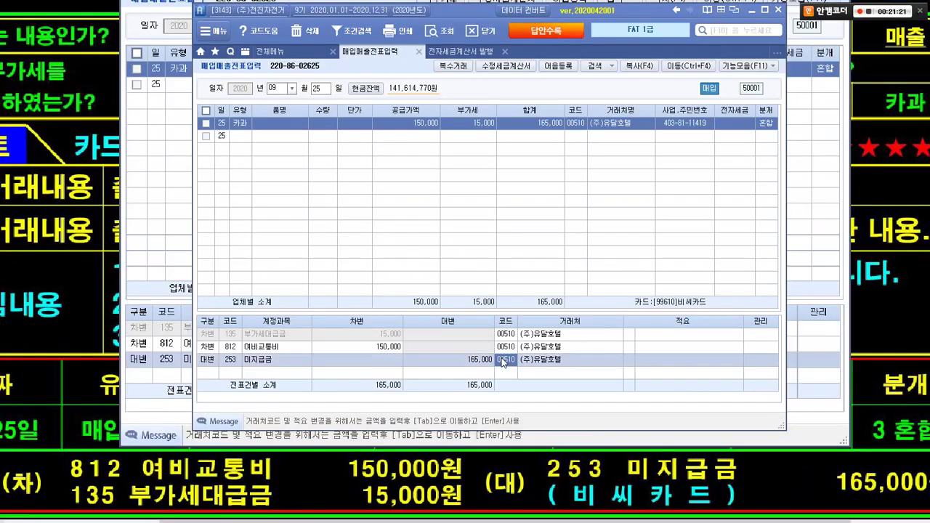
key(Delete)
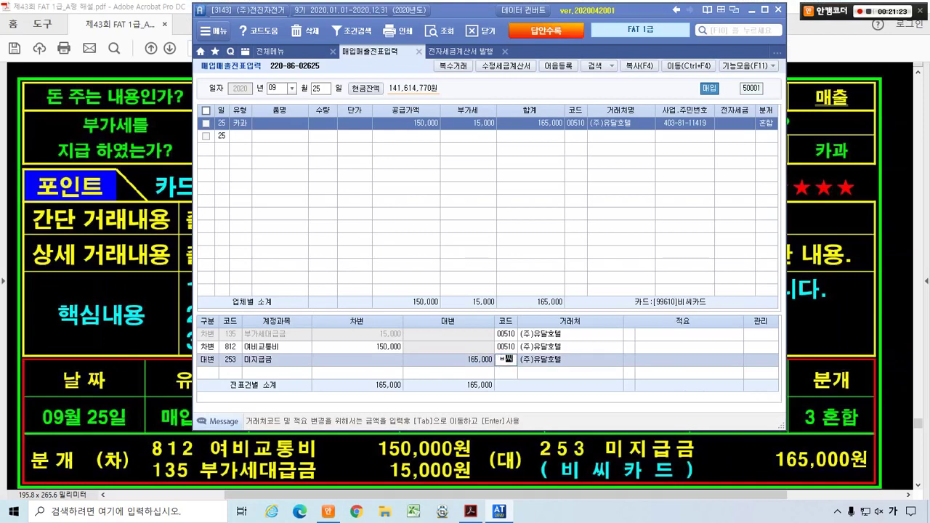
text(비씨)
key(Return)
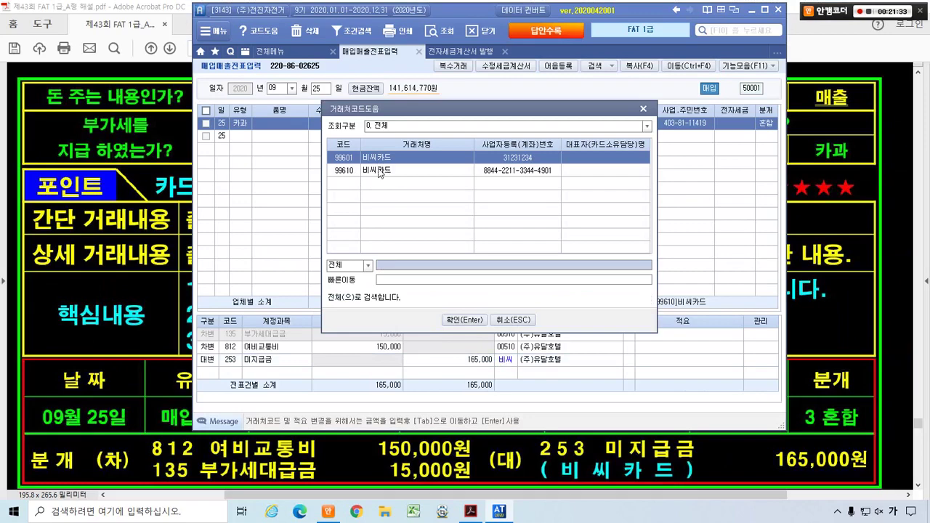
click(524, 322)
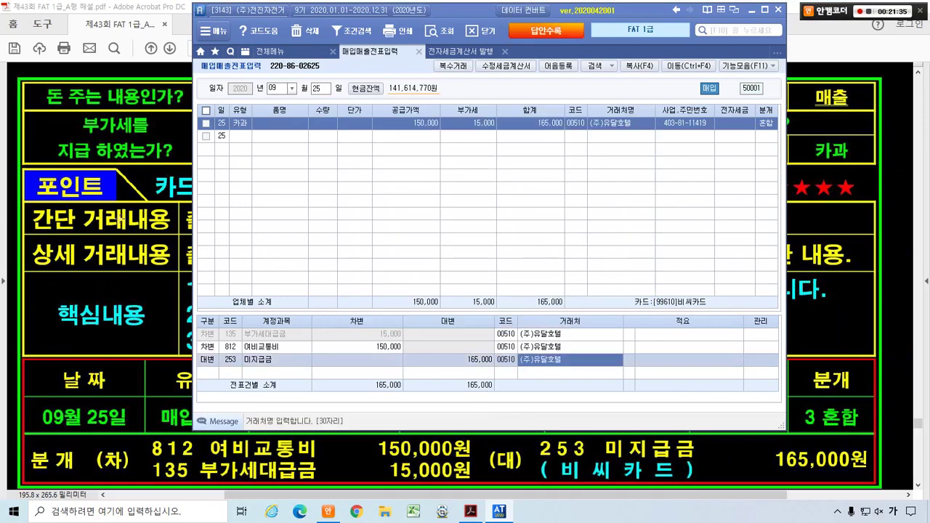
- Check the card member number on the receipt in the answer PDF
click(121, 209)
scroll(122, 209, up, 6)
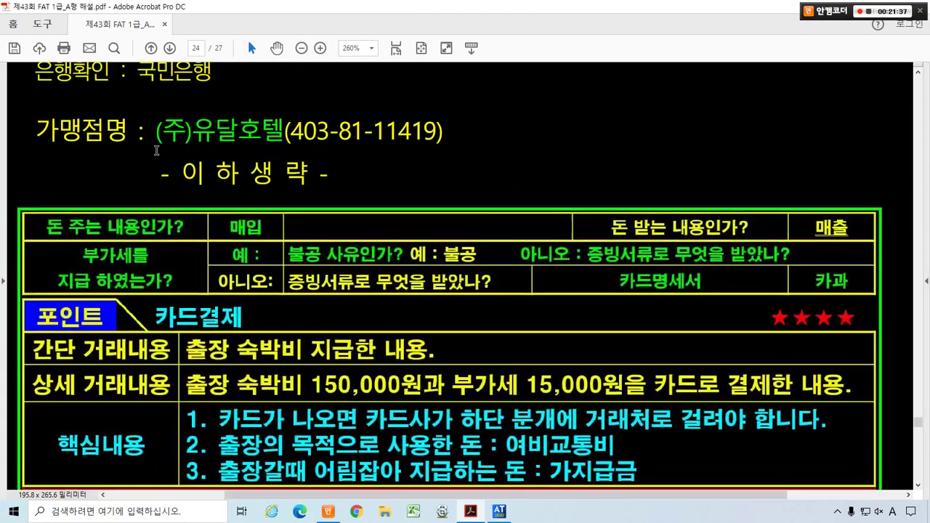
scroll(156, 150, up, 5)
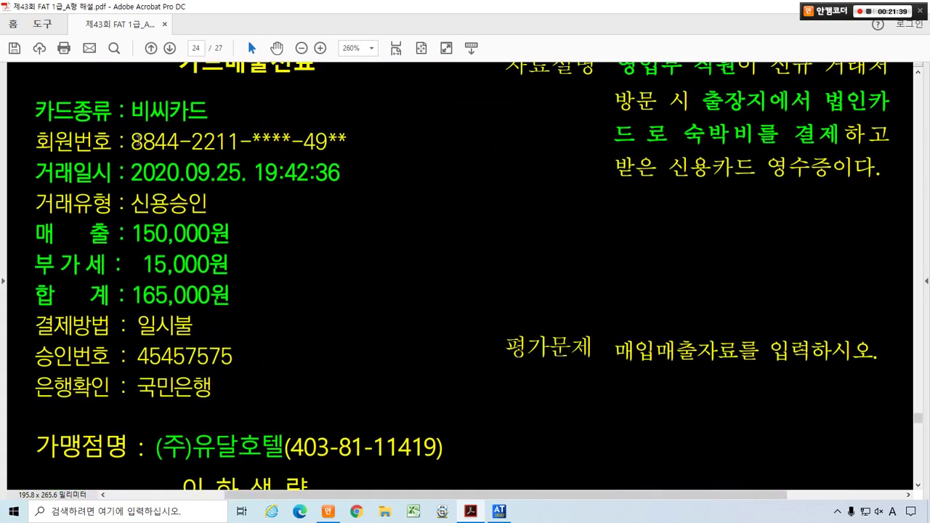
drag(130, 142, 226, 144)
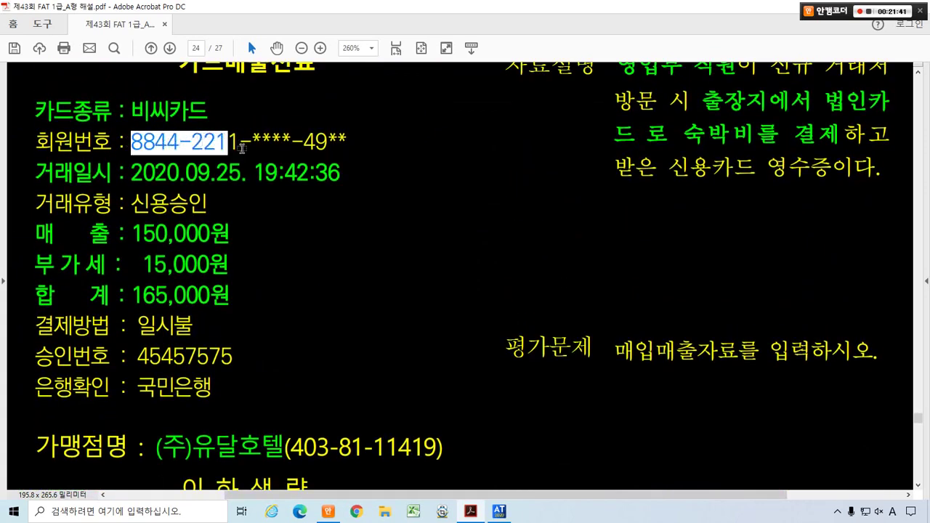
key(alt+Tab)
- Assign vendor 99610 비씨카드 to the 미지급금 credit line and finish the entry
click(507, 359)
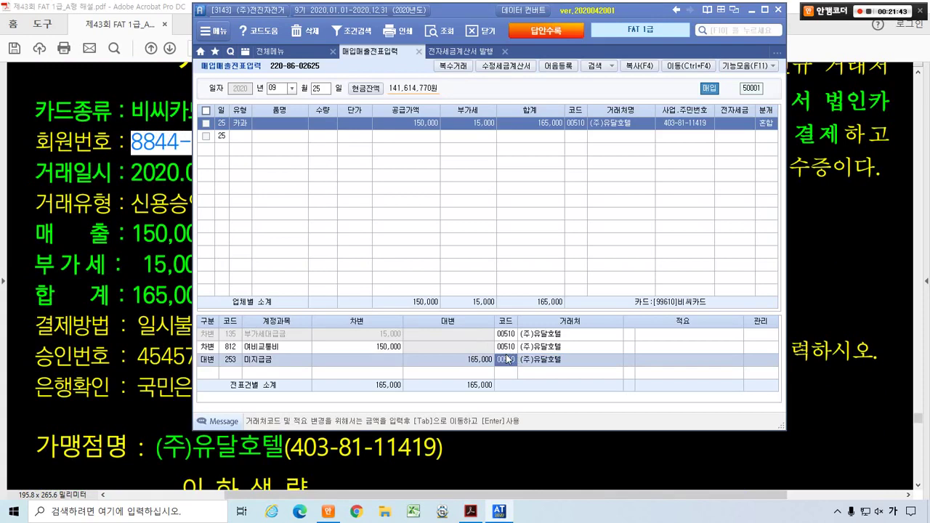
text(ㅂ)
key(Return)
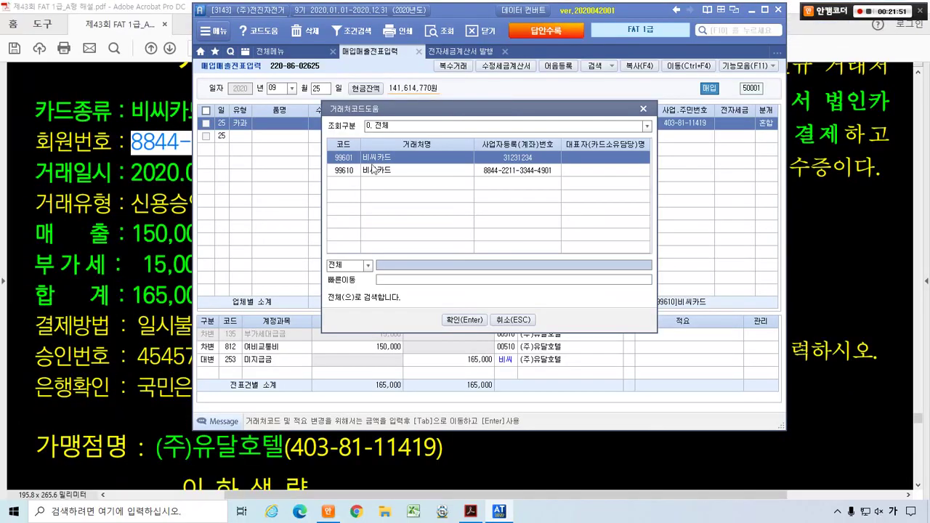
click(372, 168)
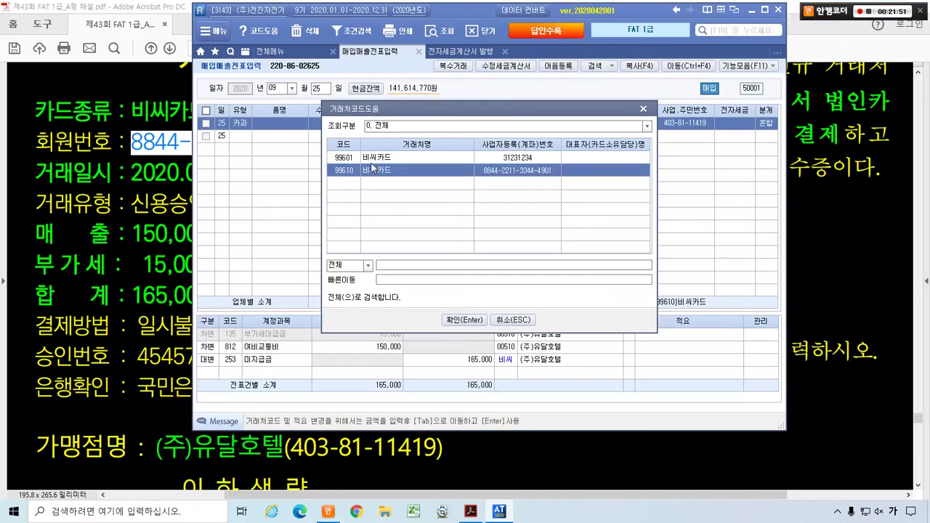
double_click(372, 168)
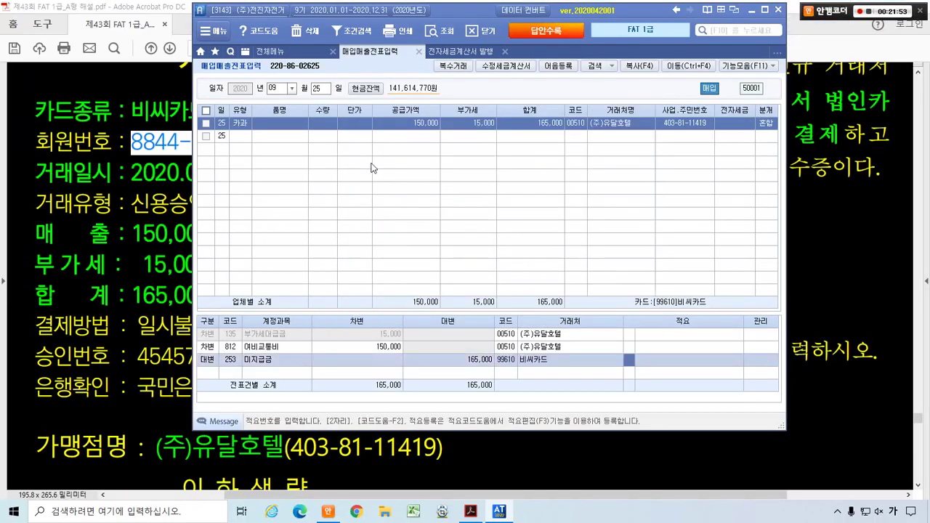
key(Return)
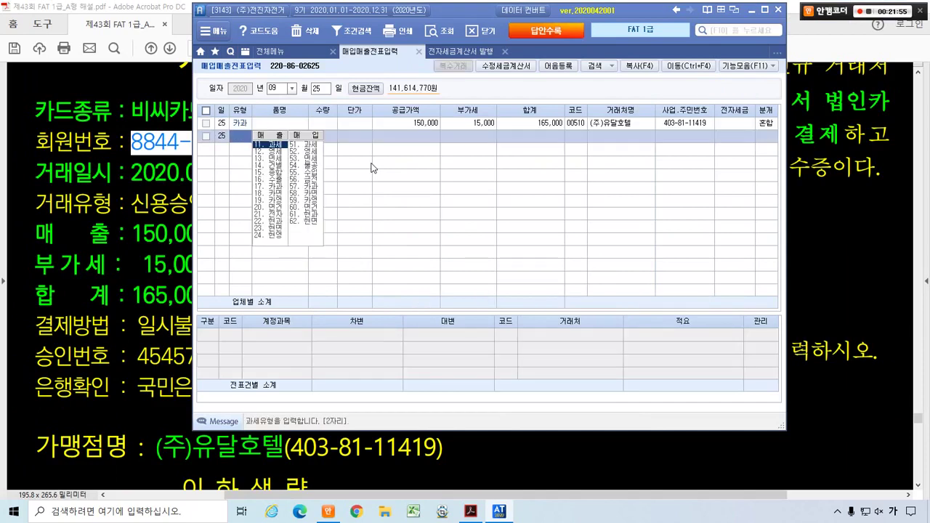
click(405, 124)
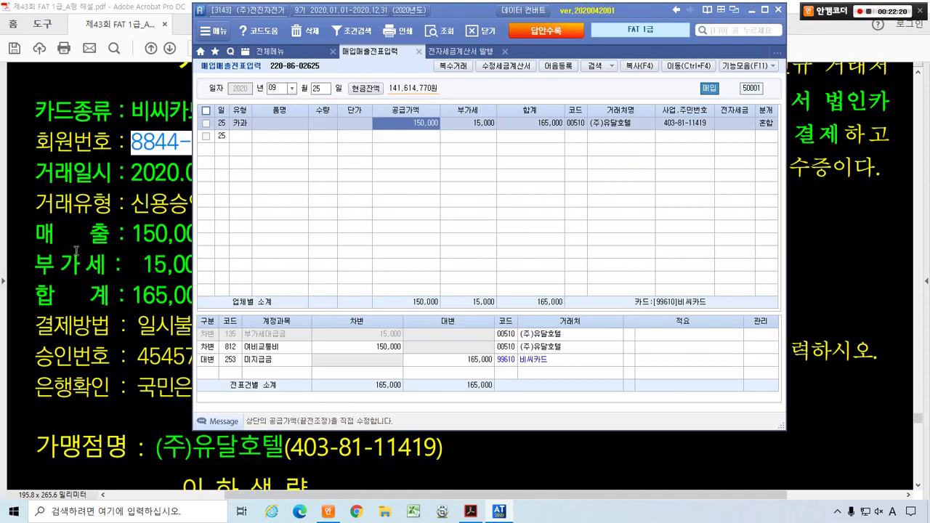
- Bring the (주)유달호텔 card receipt in the answer PDF back to the front
click(75, 220)
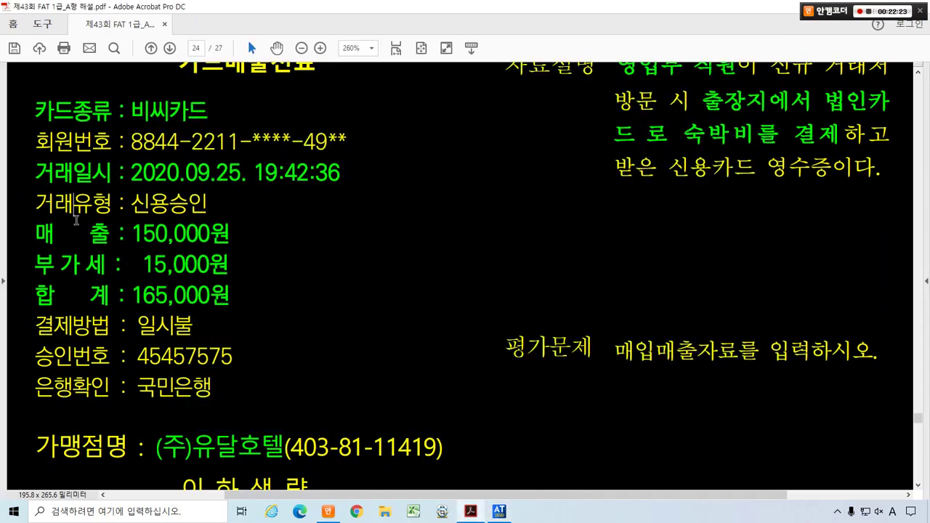
- Scroll to problem 7 and mark the 국민은행 account, 2020-7-24 date, 역삼세무서 payee and 4,241,700 amount
scroll(78, 219, down, 15)
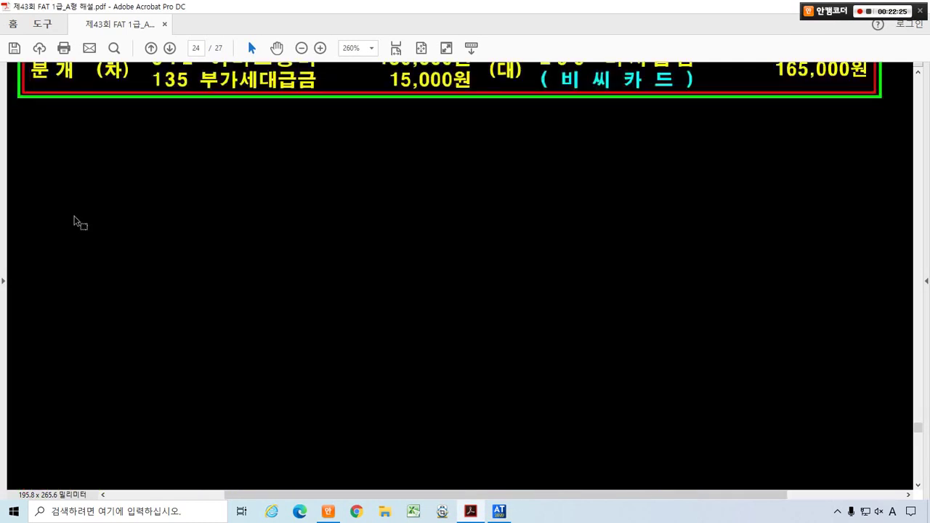
scroll(98, 181, down, 5)
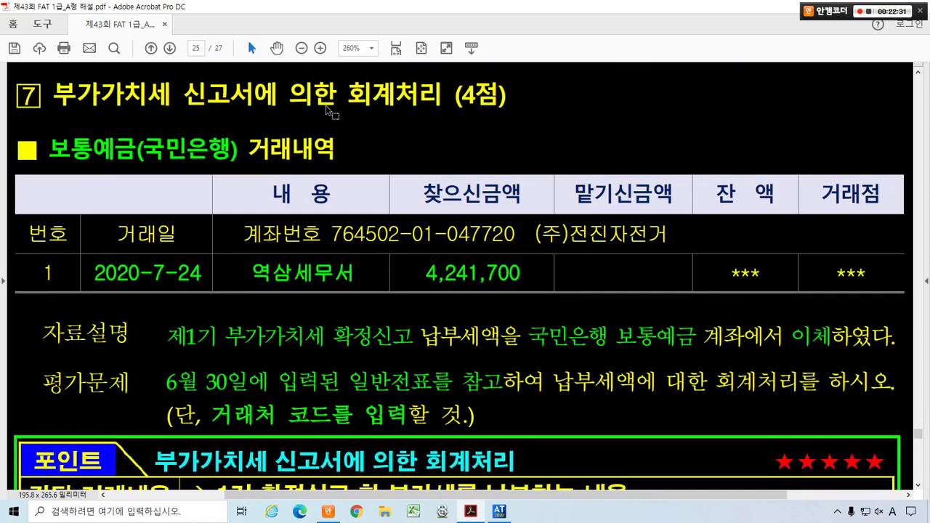
mouse_move(39, 129)
mouse_down()
mouse_move(240, 165)
mouse_move(180, 123)
mouse_move(202, 159)
mouse_up()
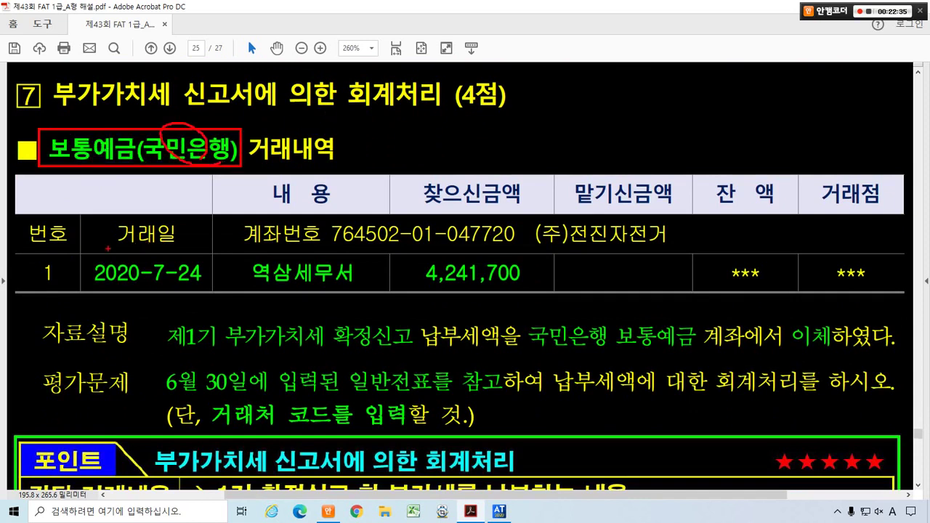
drag(88, 248, 204, 289)
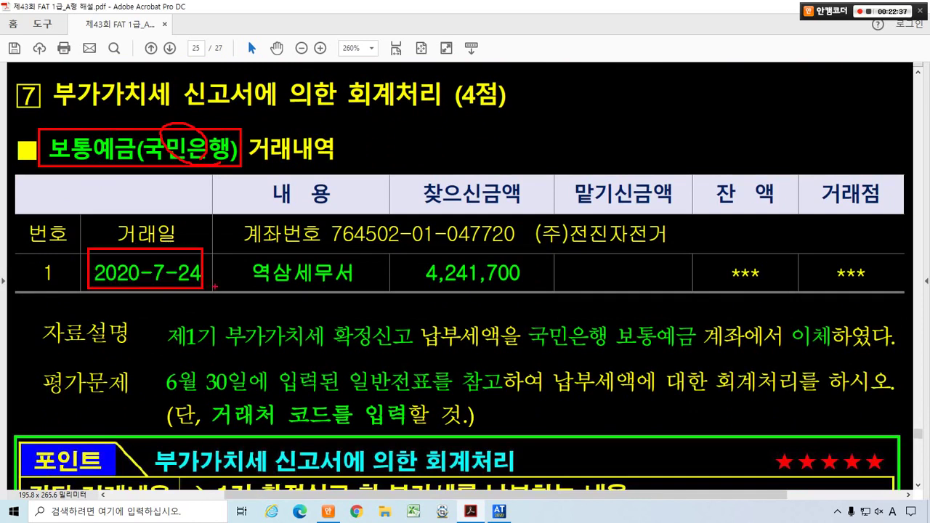
drag(230, 260, 361, 292)
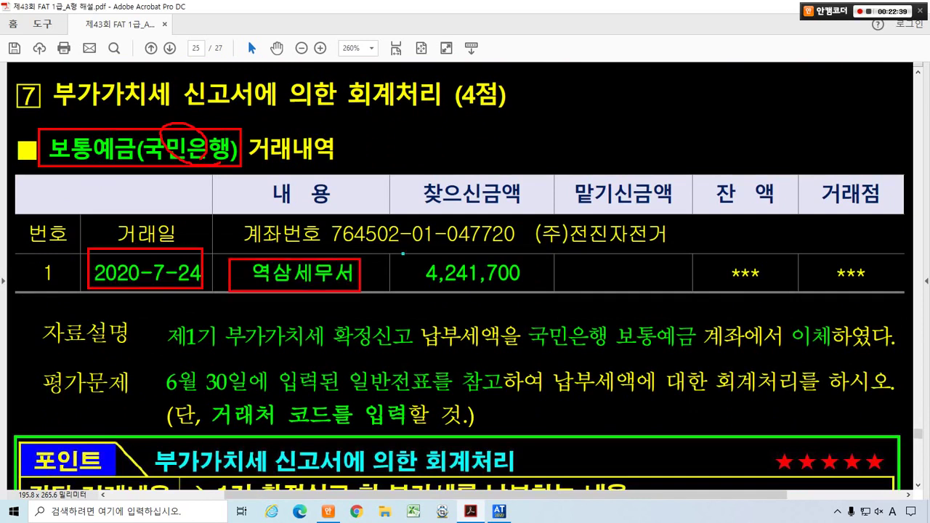
drag(403, 254, 540, 287)
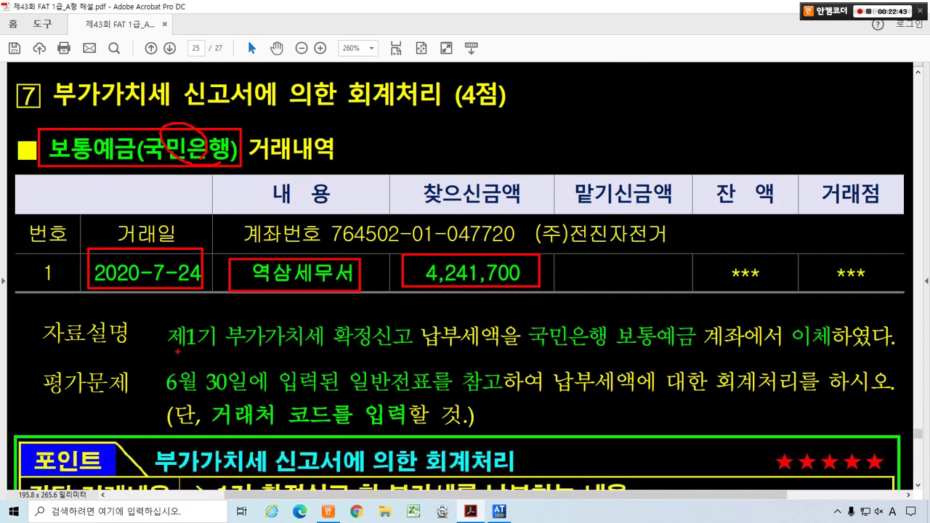
drag(177, 351, 523, 349)
drag(524, 318, 900, 359)
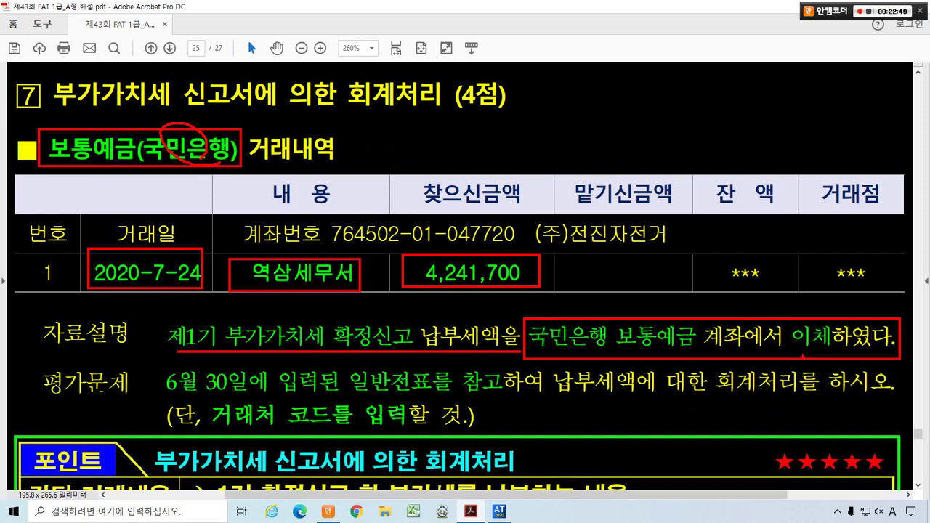
drag(512, 246, 546, 231)
- Highlight the 6월 30일 journal reference and tax-payment task, then clear all annotations
drag(196, 397, 502, 397)
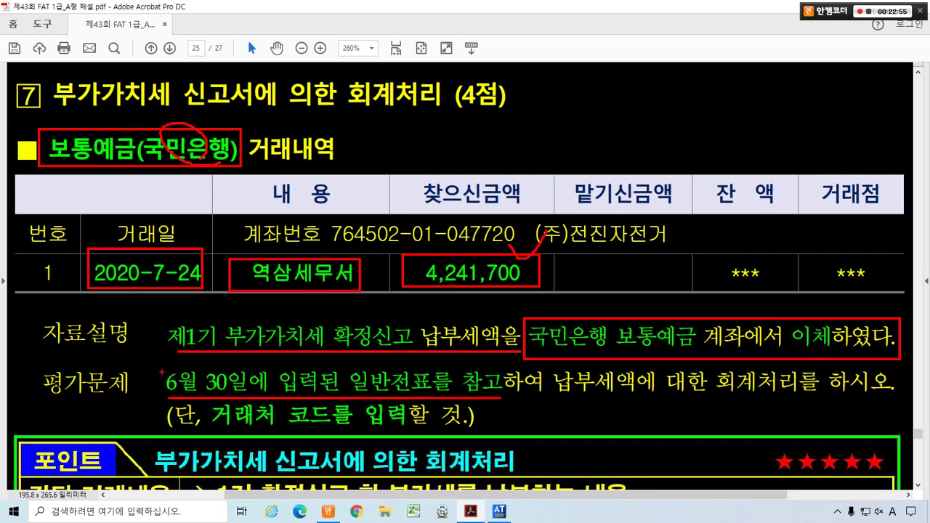
drag(146, 366, 503, 399)
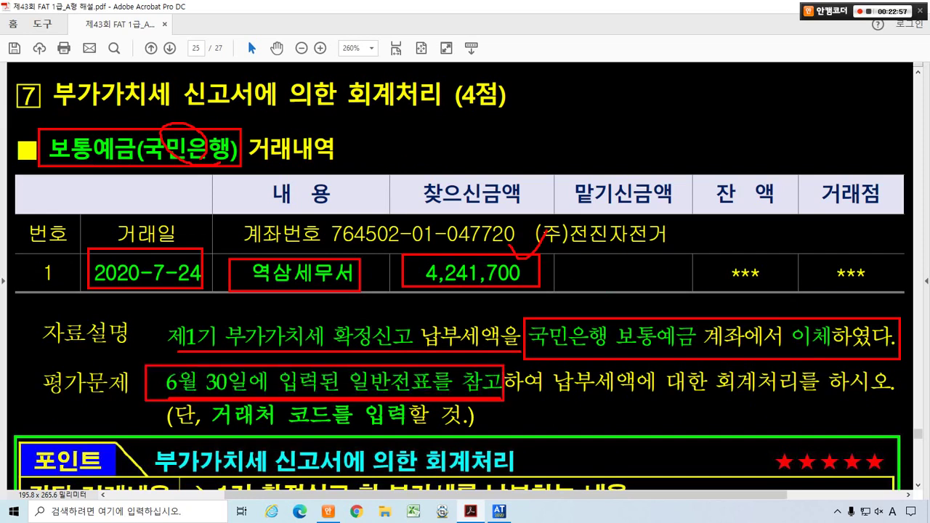
mouse_move(167, 293)
mouse_down()
mouse_move(135, 301)
mouse_move(186, 238)
mouse_move(198, 282)
mouse_up()
mouse_move(191, 405)
mouse_down()
mouse_move(183, 344)
mouse_move(237, 389)
mouse_up()
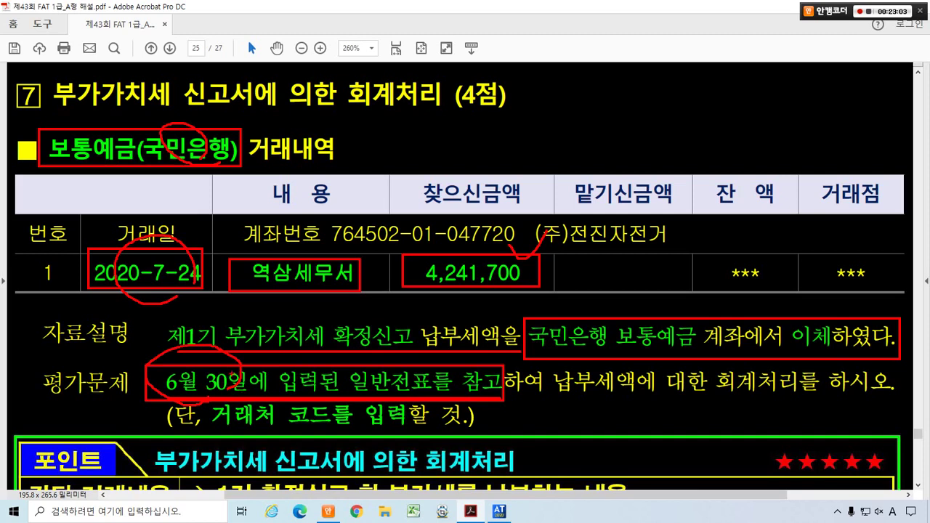
drag(555, 400, 877, 400)
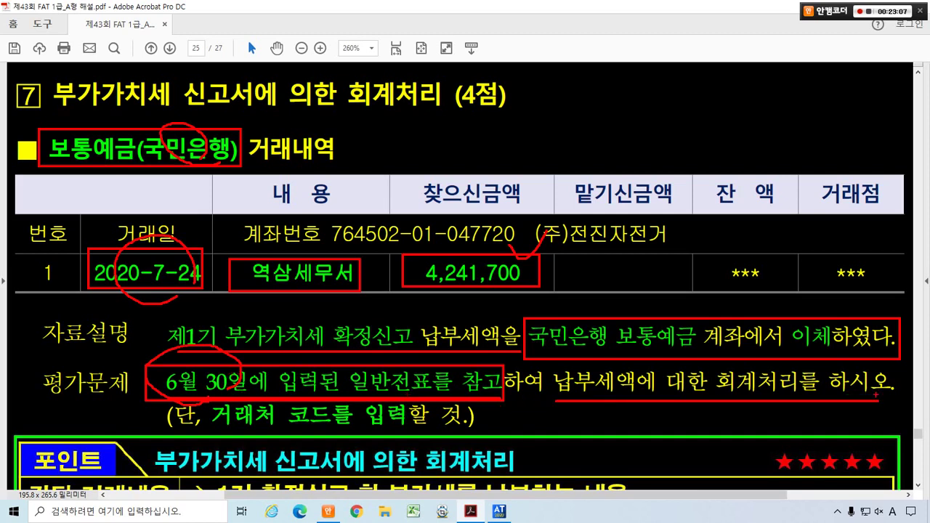
drag(485, 318, 482, 242)
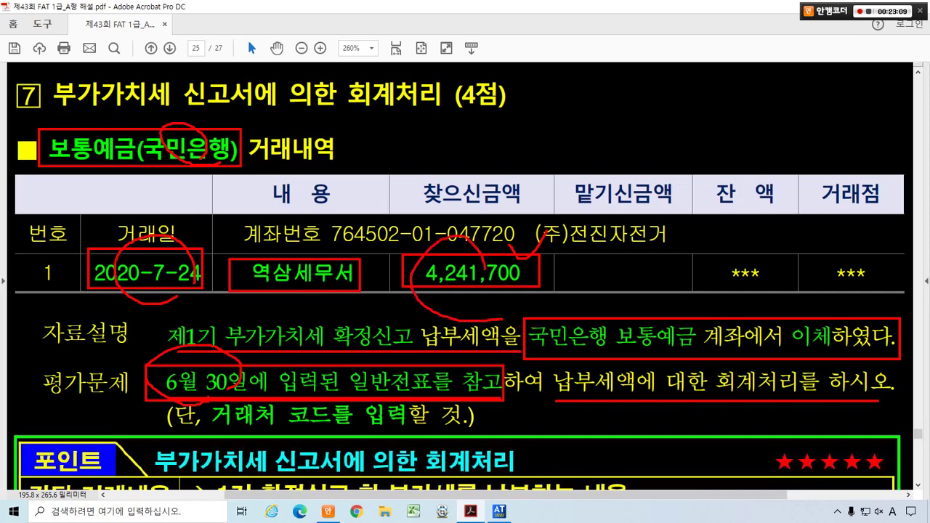
key(Escape)
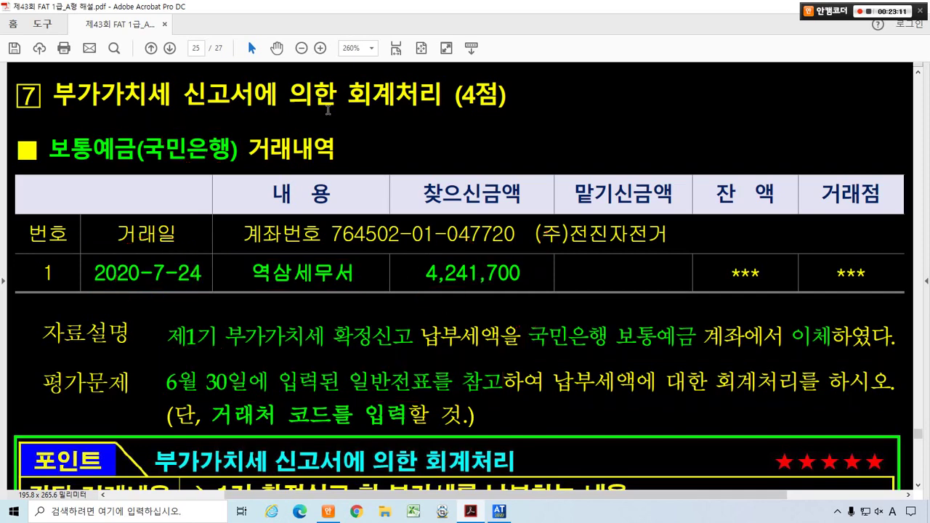
key(alt+Tab)
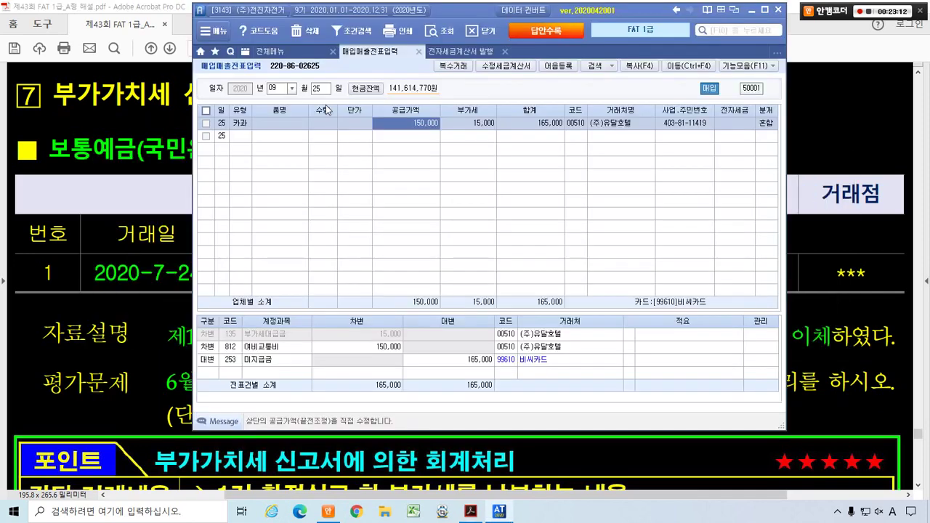
- Open 일반전표입력 and load the 06/30 journal entries
click(271, 51)
click(372, 106)
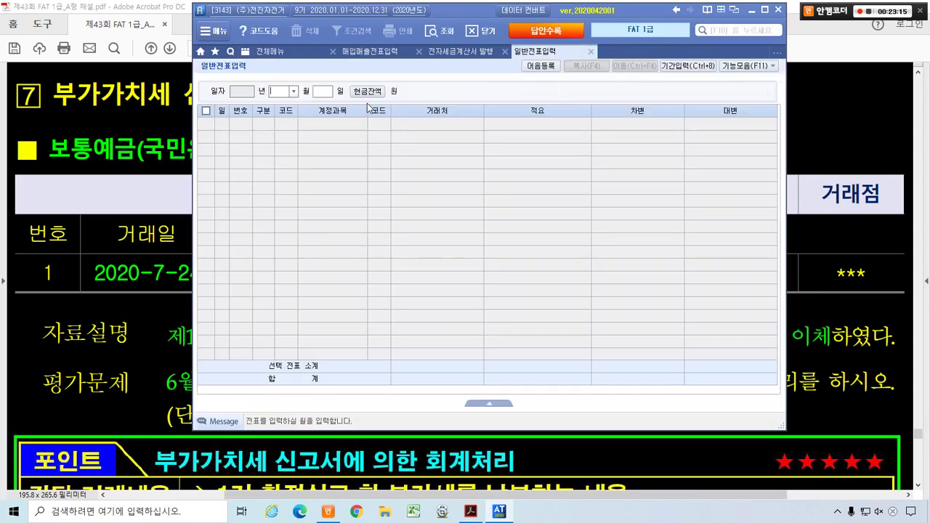
text(06)
key(Return)
text(30)
key(Return)
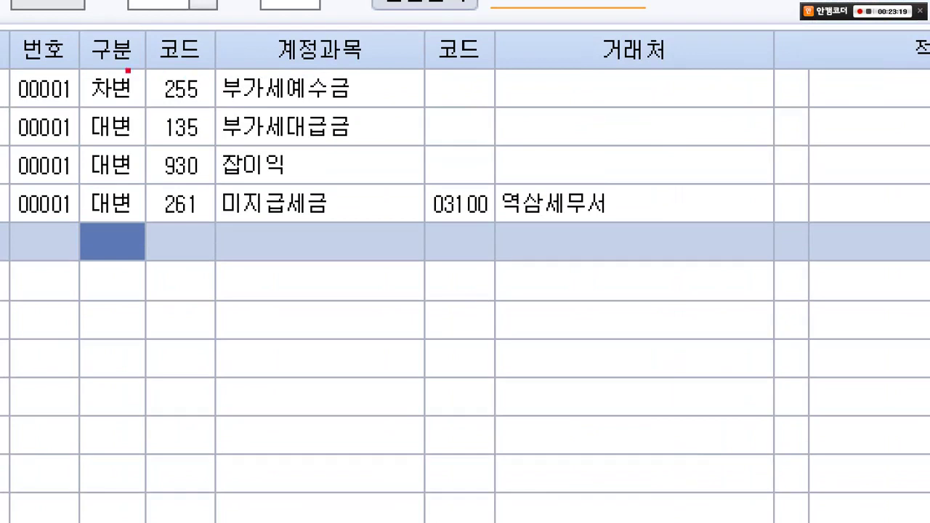
- Mark the VAT closing rows and the 미지급세금 4,241,700 credit to 03100 역삼세무서
drag(49, 65, 378, 102)
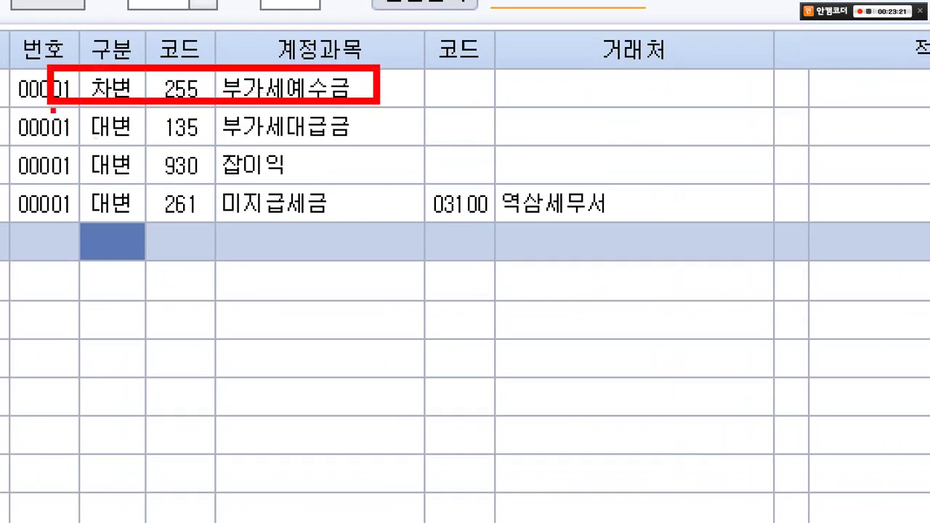
drag(52, 111, 393, 178)
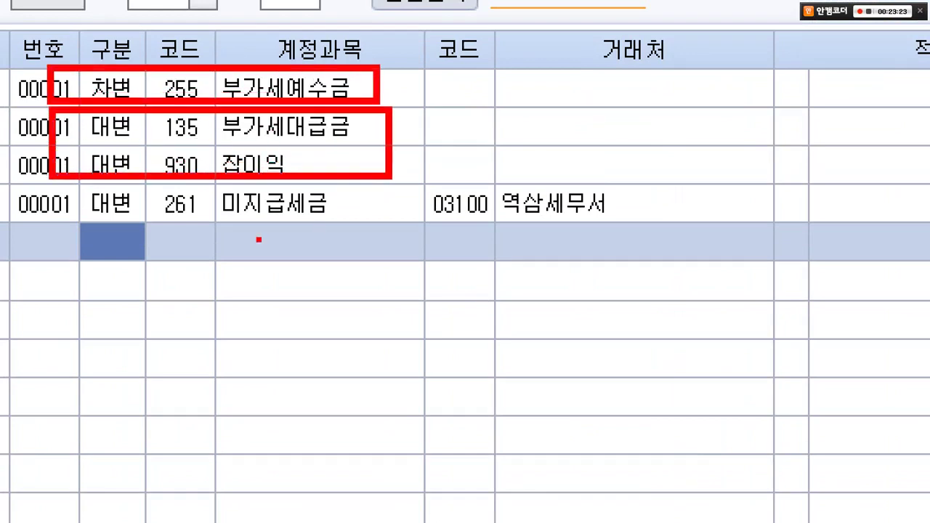
drag(79, 220, 355, 219)
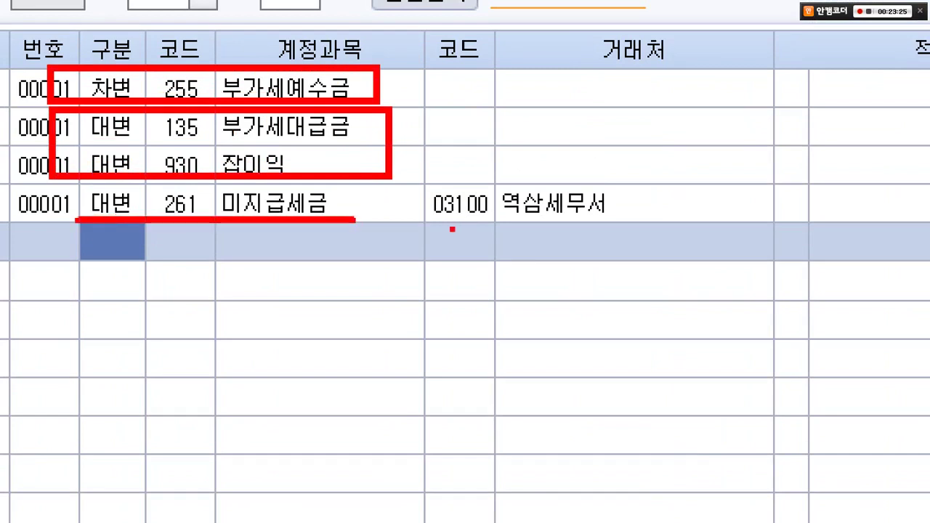
mouse_move(436, 237)
mouse_down()
mouse_move(469, 231)
mouse_move(454, 155)
mouse_move(558, 145)
mouse_move(516, 239)
mouse_up()
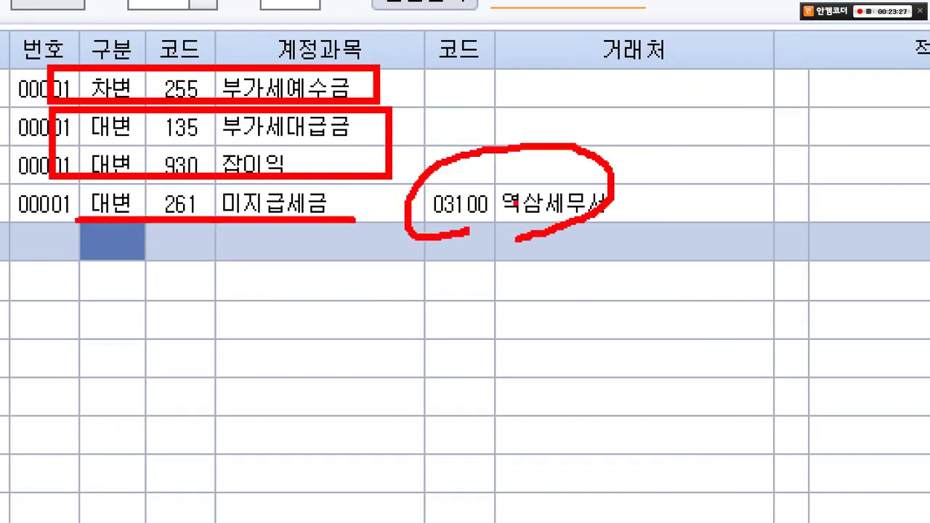
mouse_move(514, 178)
mouse_down()
mouse_move(534, 191)
mouse_move(554, 153)
mouse_up()
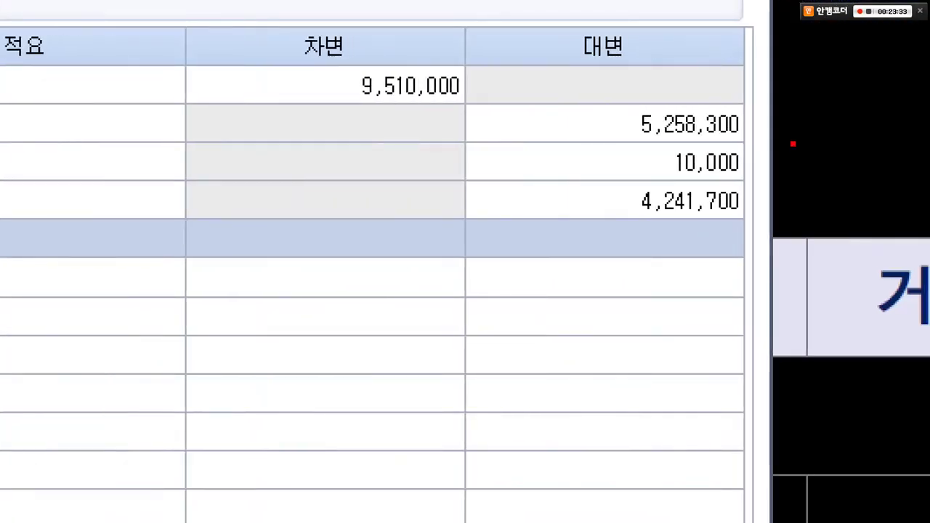
drag(591, 182, 769, 226)
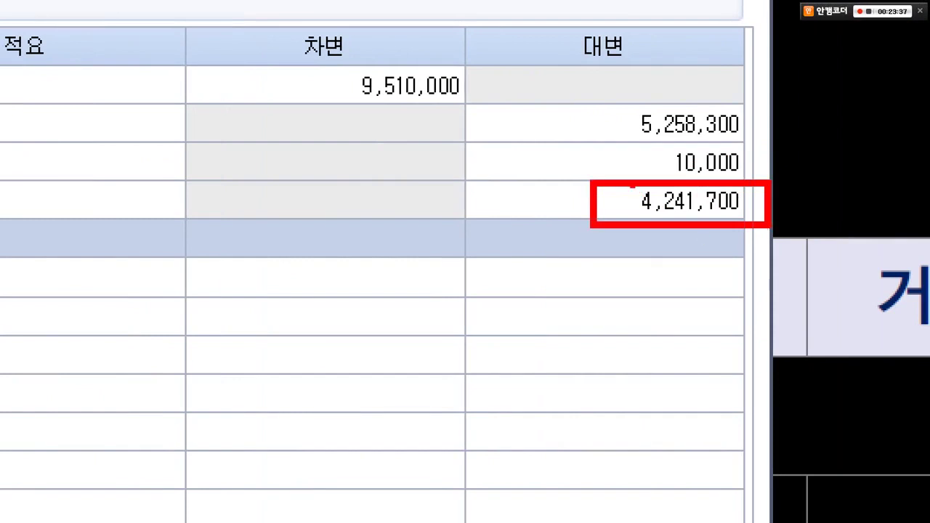
mouse_move(629, 175)
mouse_down()
mouse_move(636, 213)
mouse_move(667, 161)
mouse_up()
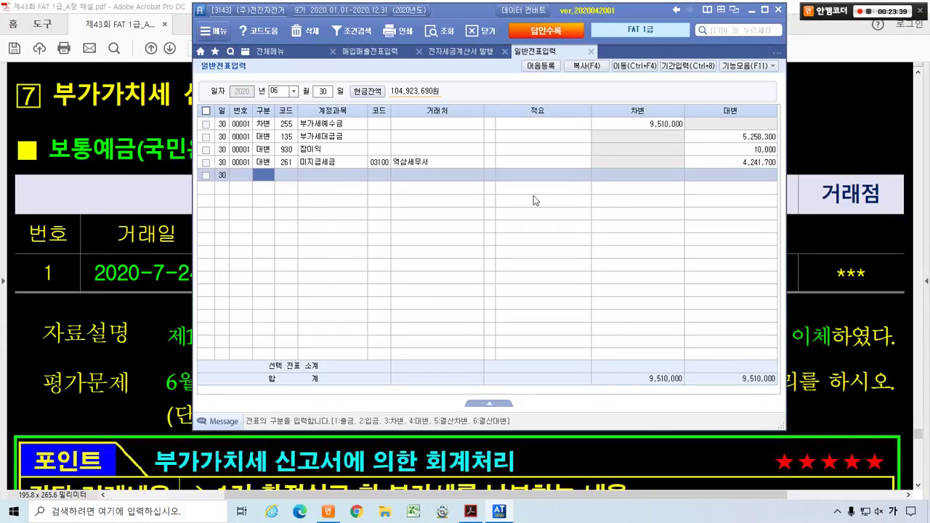
- Scroll to problem 7's 포인트 box and underline its title, transaction description and 4,241,700 unpaid tax
click(131, 160)
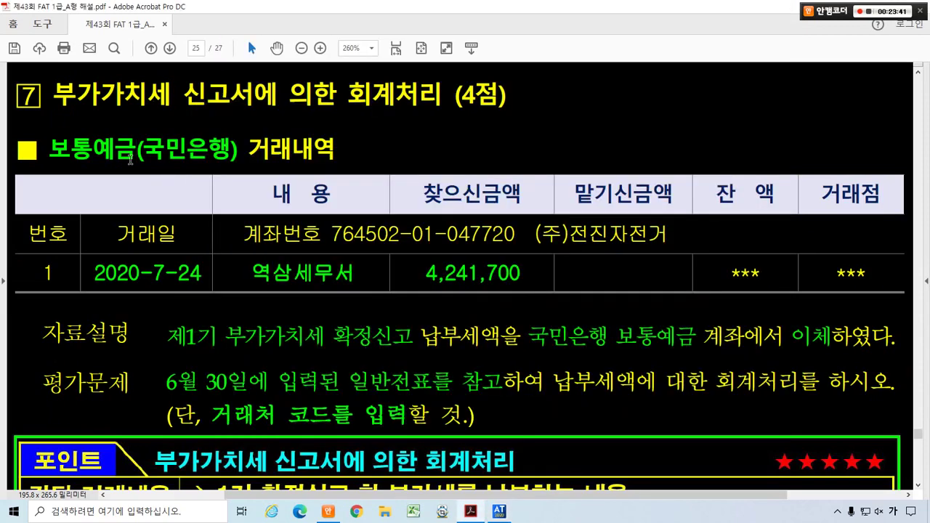
scroll(293, 240, down, 5)
scroll(293, 240, down, 5)
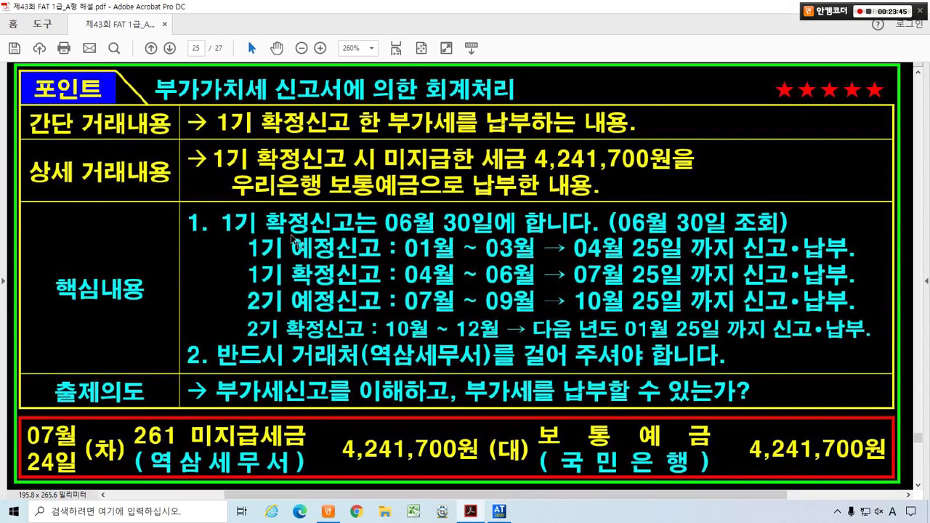
mouse_move(154, 70)
mouse_down()
mouse_move(291, 102)
mouse_move(521, 102)
mouse_up()
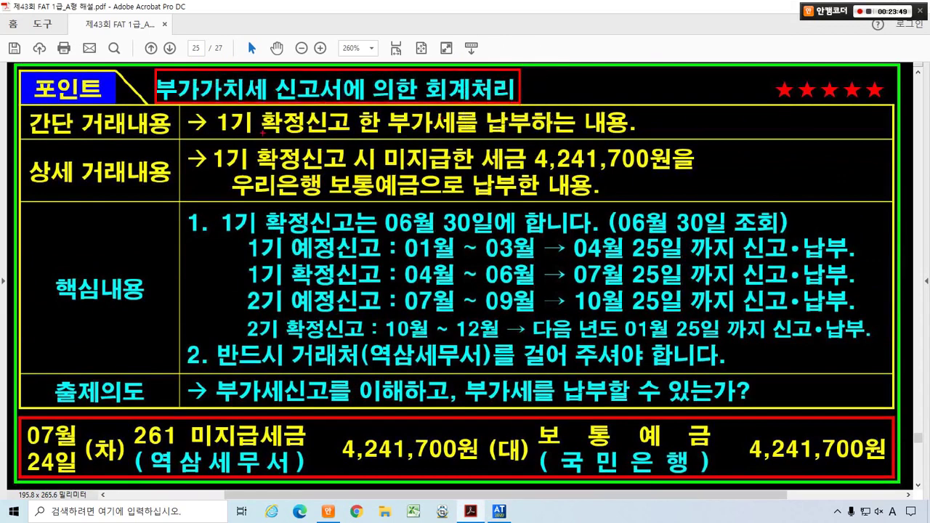
drag(216, 136, 633, 136)
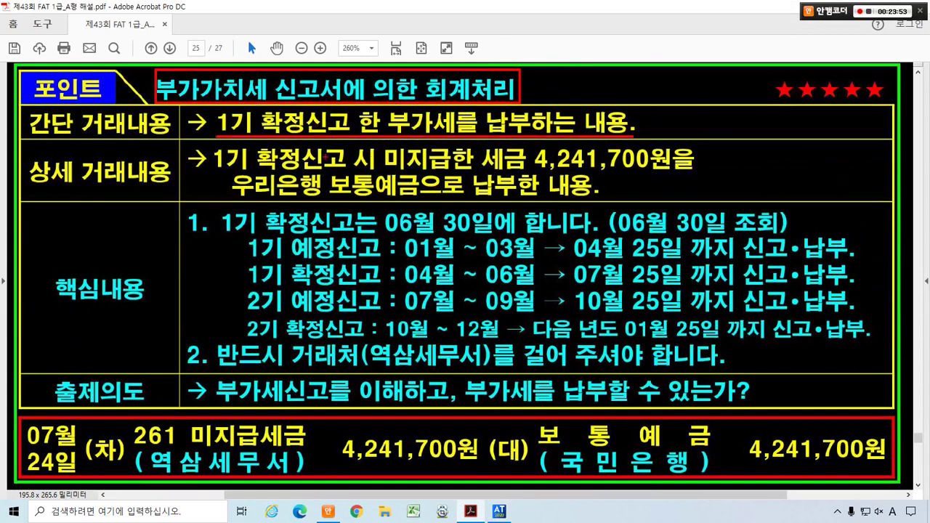
drag(211, 174, 678, 172)
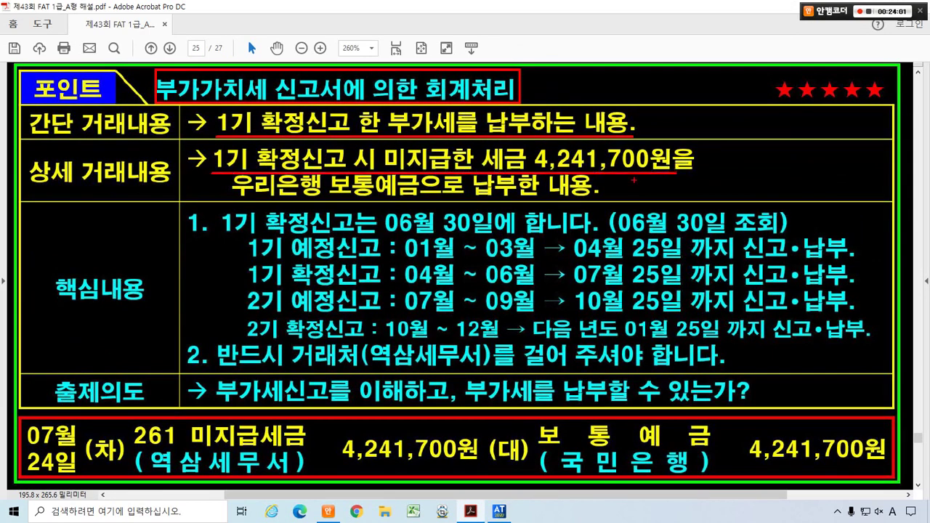
drag(258, 196, 313, 196)
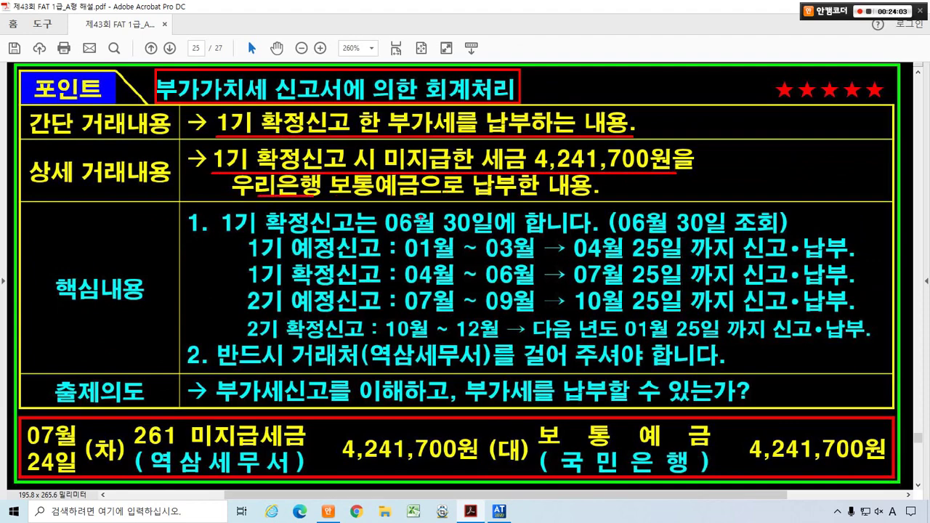
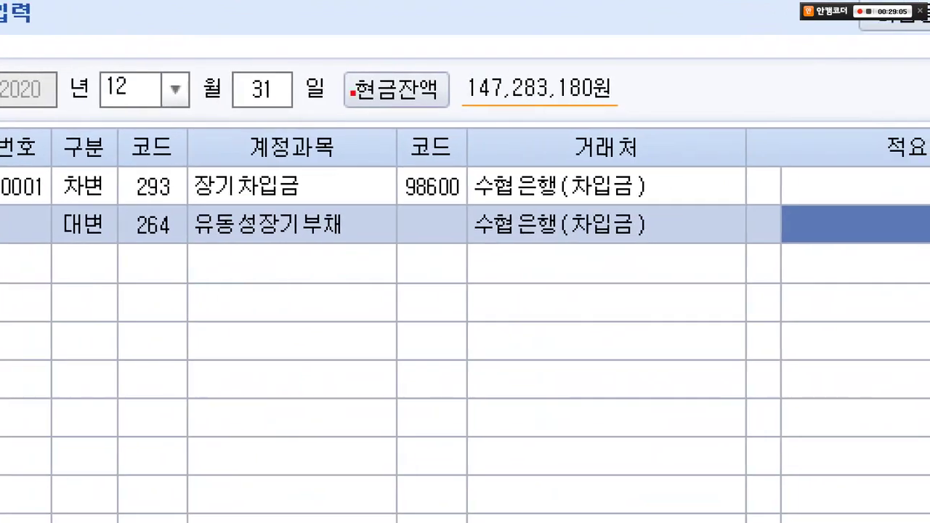
- Mark the credit line's empty, incomplete partner cell
drag(472, 206, 653, 248)
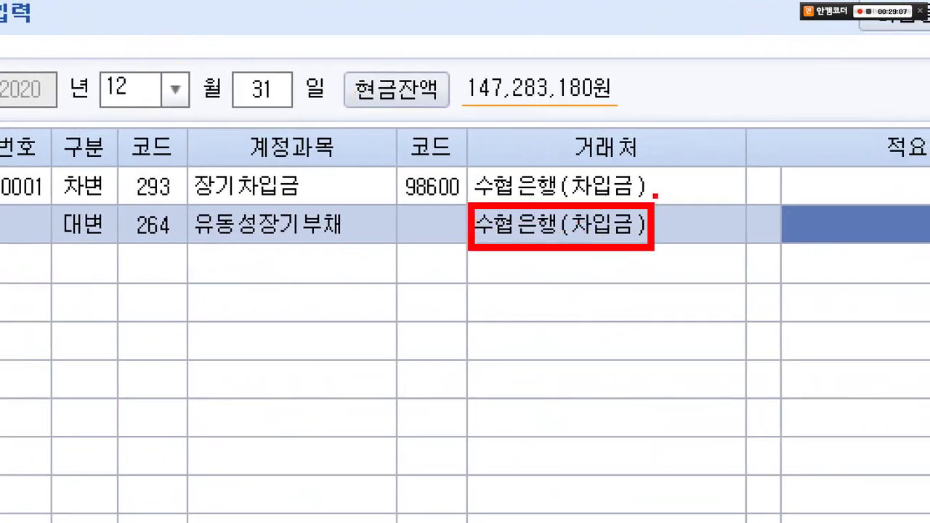
drag(657, 196, 603, 277)
drag(583, 188, 646, 297)
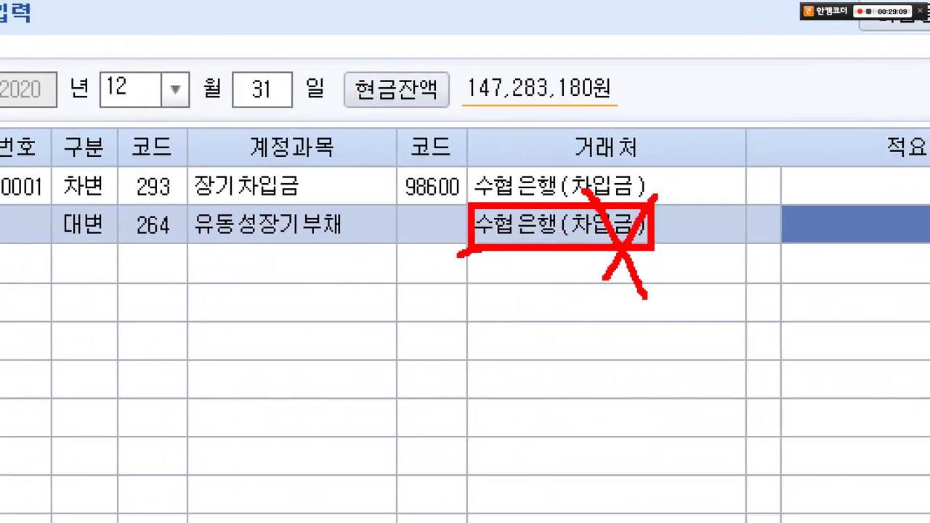
mouse_move(465, 254)
mouse_down()
mouse_move(396, 231)
mouse_move(459, 204)
mouse_move(463, 252)
mouse_up()
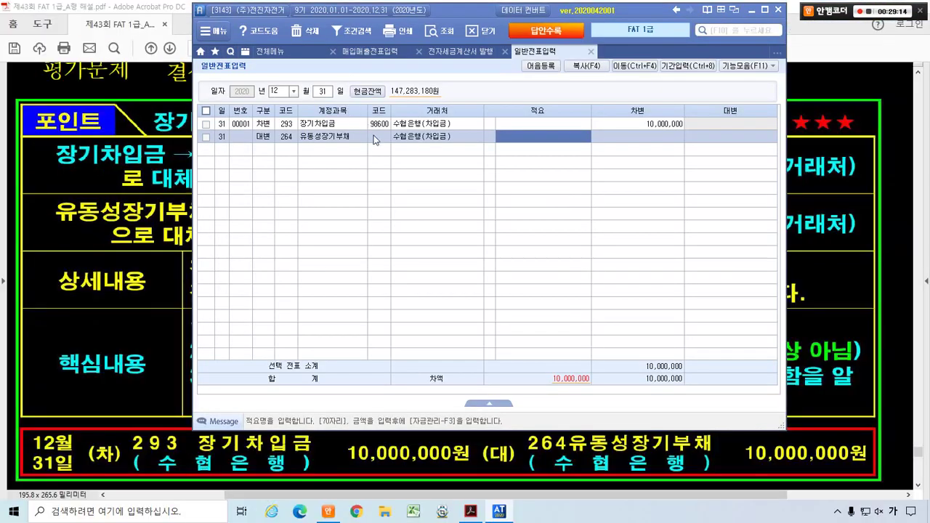
- Enter partner 98600 수협은행 and a 10,000,000 credit on the credit line
click(410, 224)
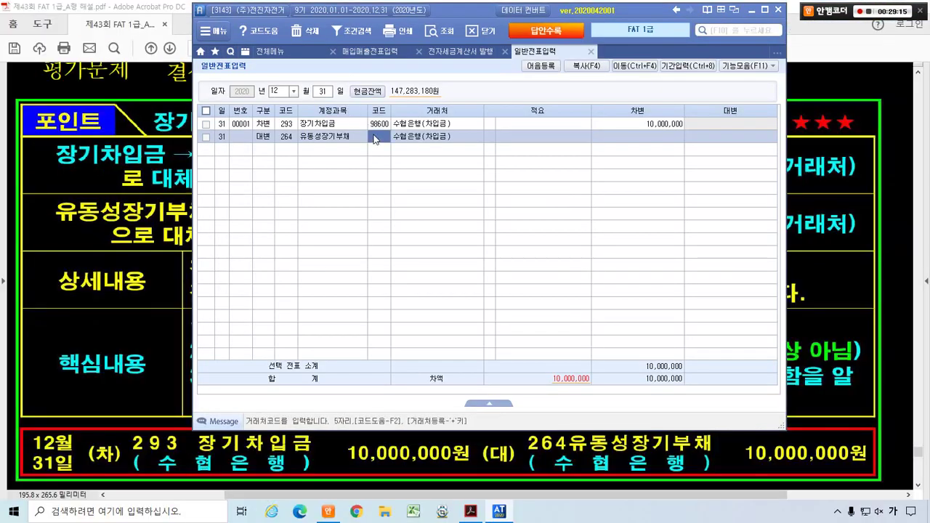
text(수협)
key(Return)
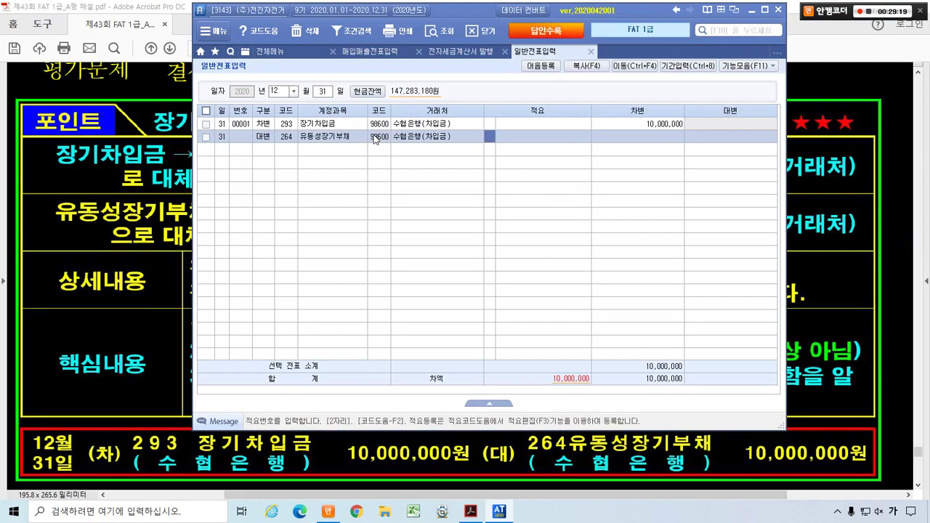
key(Return)
key(Return)
text(10000000)
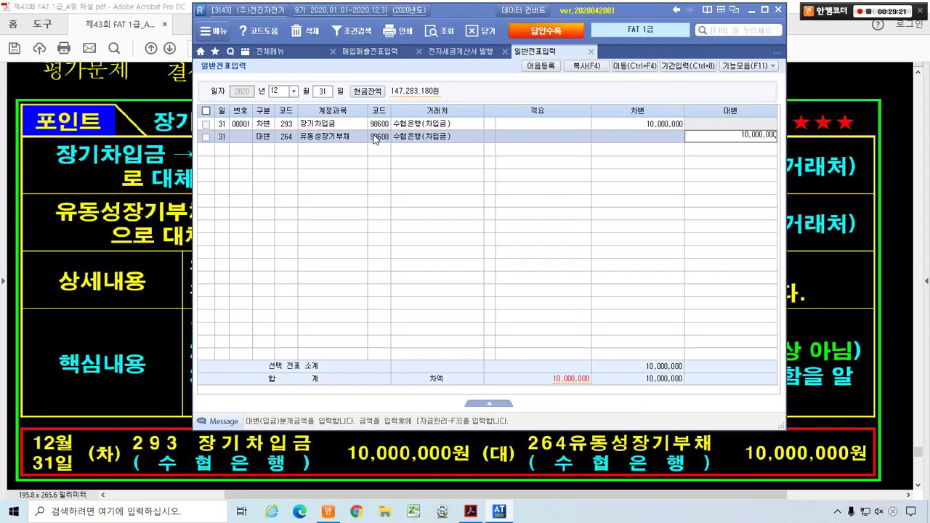
key(Return)
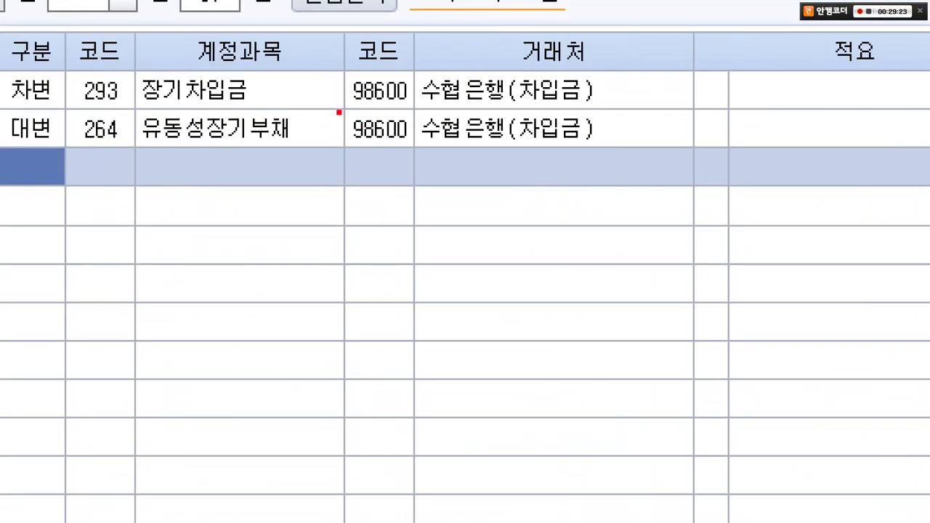
- Check the balanced 10,000,000 entry, then close the journal, e-tax invoice and sales-purchase screens
drag(338, 110, 560, 151)
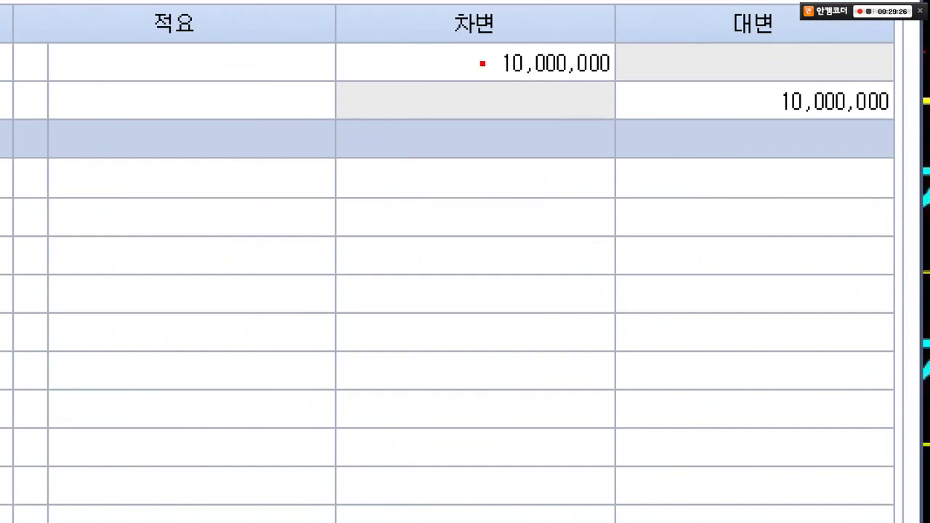
mouse_move(473, 29)
mouse_down()
mouse_move(785, 124)
mouse_move(901, 139)
mouse_up()
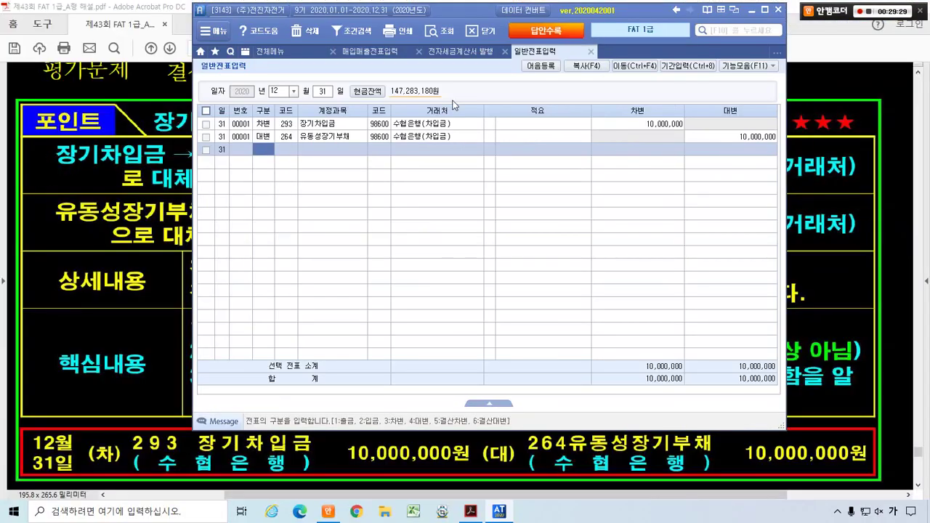
click(589, 51)
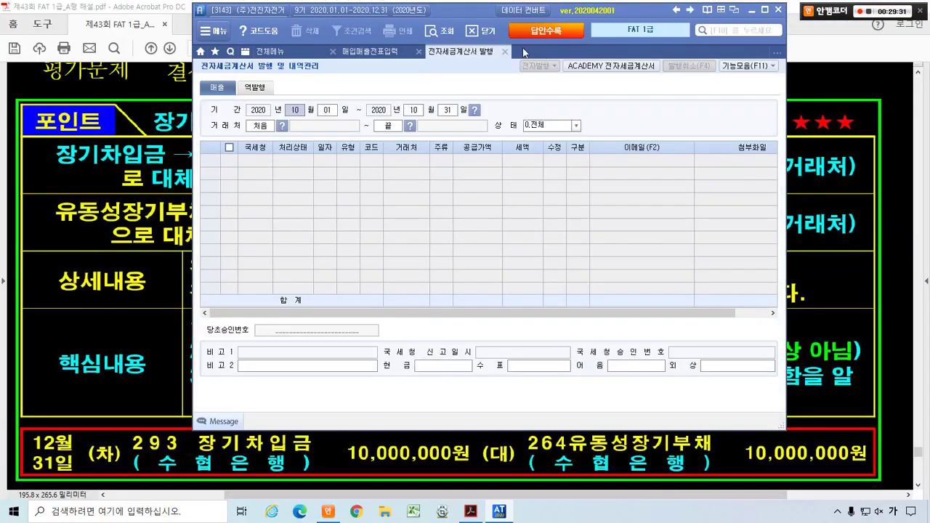
click(505, 51)
click(420, 52)
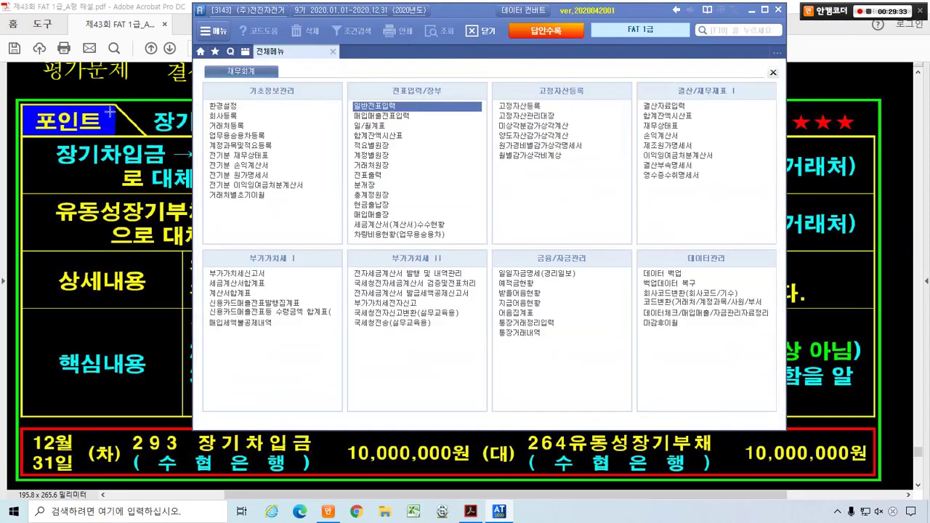
scroll(181, 313, down, 4)
- Bring up ② 결산자료입력에 의한 자동결산 and mark its note and the 차량운반구 1000 포터202 asset
click(110, 432)
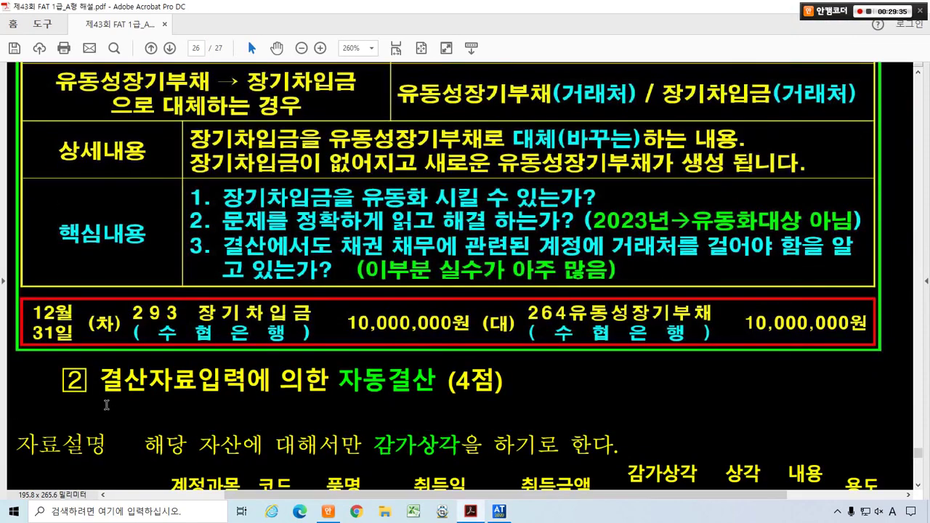
scroll(415, 266, down, 8)
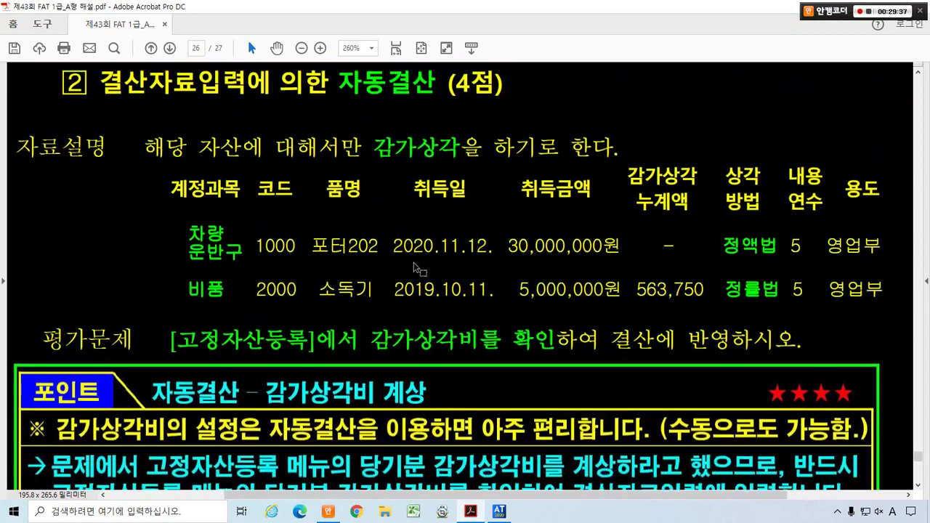
drag(324, 69, 418, 80)
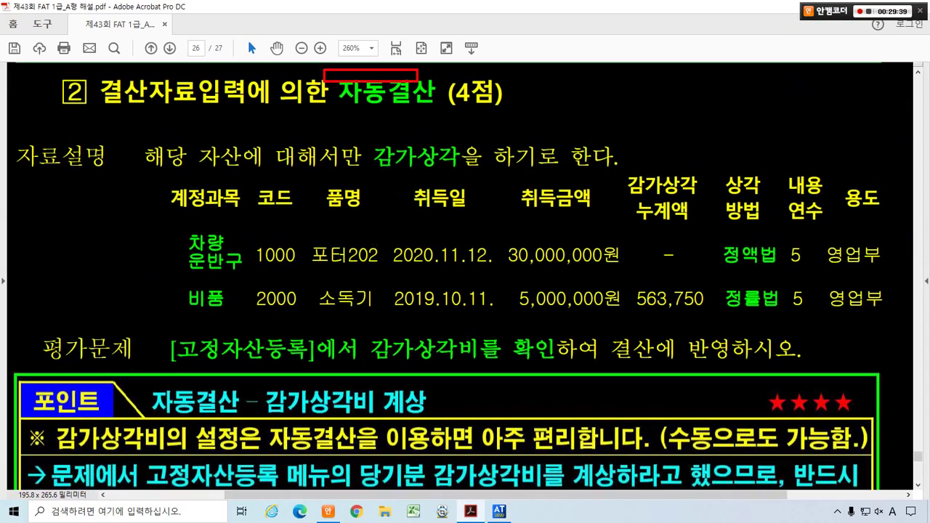
mouse_move(146, 134)
mouse_down()
mouse_move(227, 161)
mouse_move(618, 178)
mouse_up()
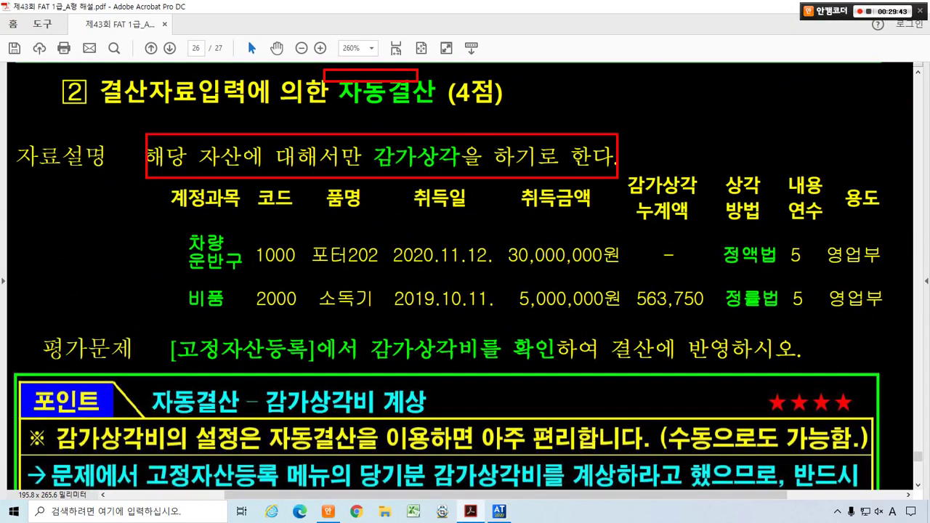
drag(165, 228, 249, 271)
mouse_move(253, 236)
mouse_down()
mouse_move(290, 271)
mouse_move(603, 275)
mouse_up()
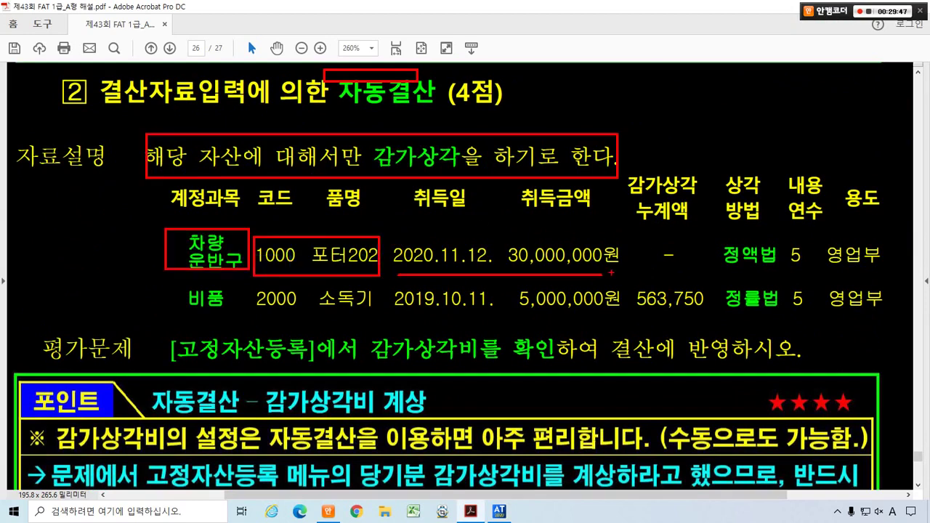
- Mark the straight-line vehicle, 정률법 비품 and 평가문제 lines, then scroll to the 포인트 steps
drag(718, 272, 870, 271)
drag(197, 311, 715, 311)
mouse_move(762, 318)
mouse_down()
mouse_move(726, 312)
mouse_move(776, 284)
mouse_move(868, 305)
mouse_up()
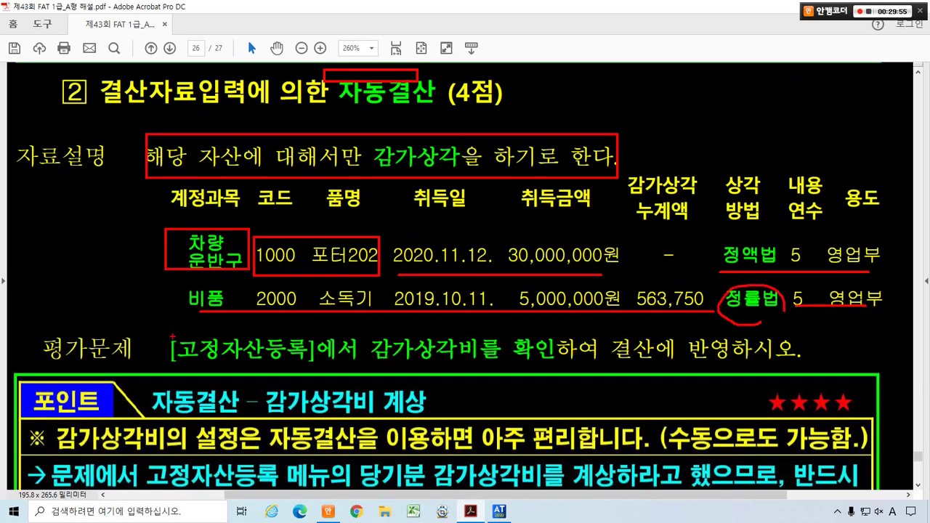
mouse_move(30, 327)
mouse_down()
mouse_move(120, 358)
mouse_move(267, 349)
mouse_move(320, 368)
mouse_up()
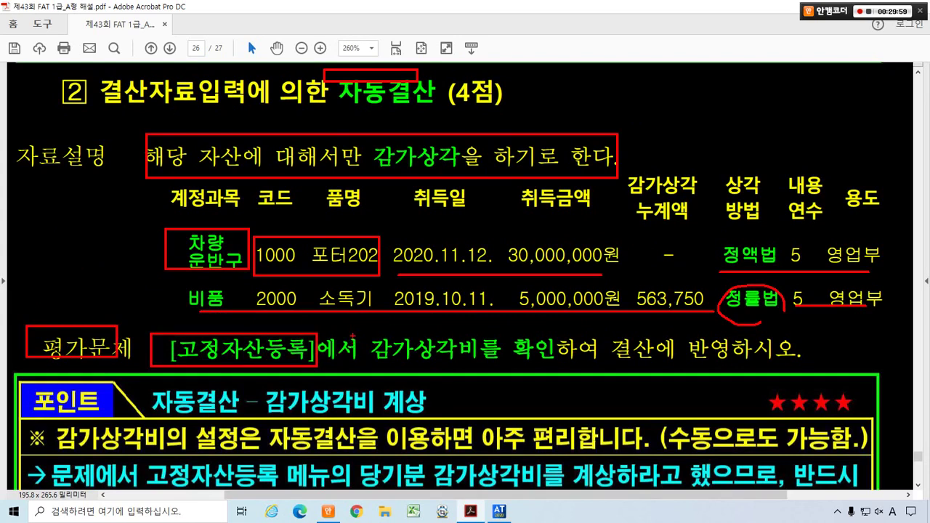
drag(354, 331, 801, 371)
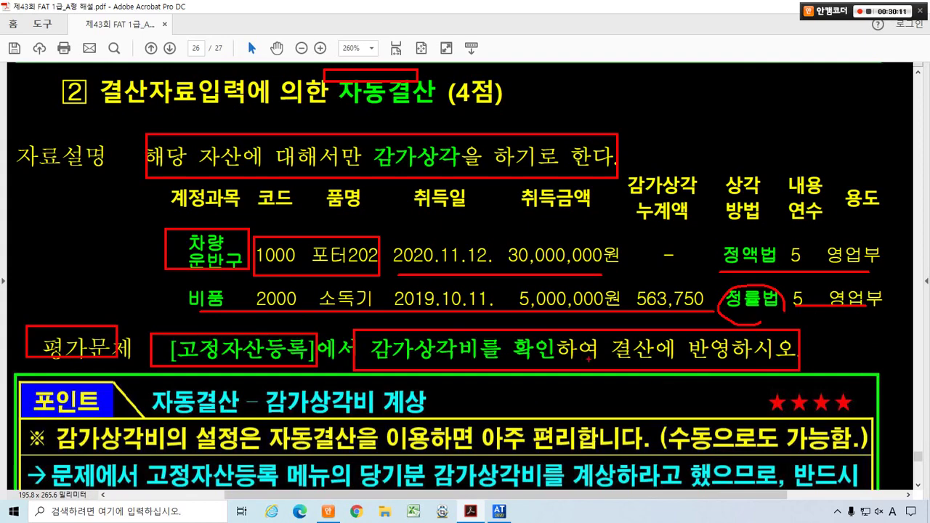
key(Escape)
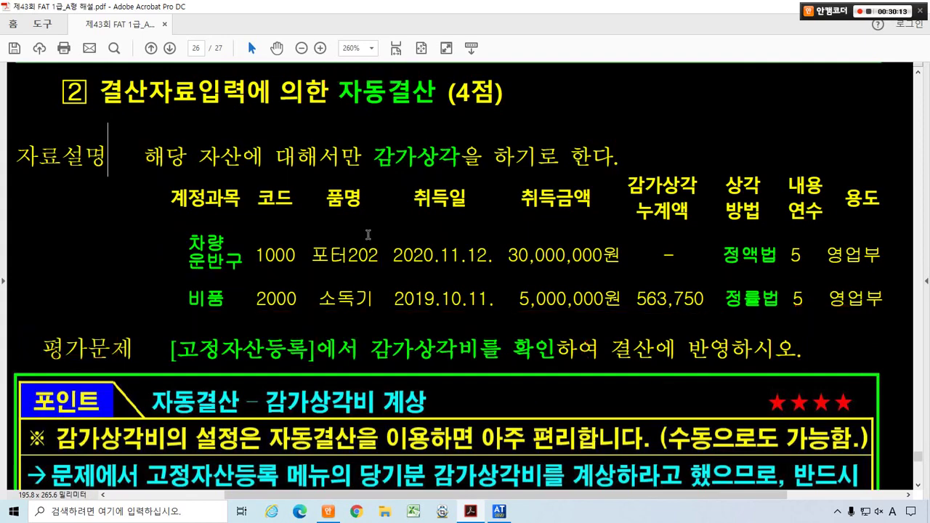
scroll(368, 235, down, 8)
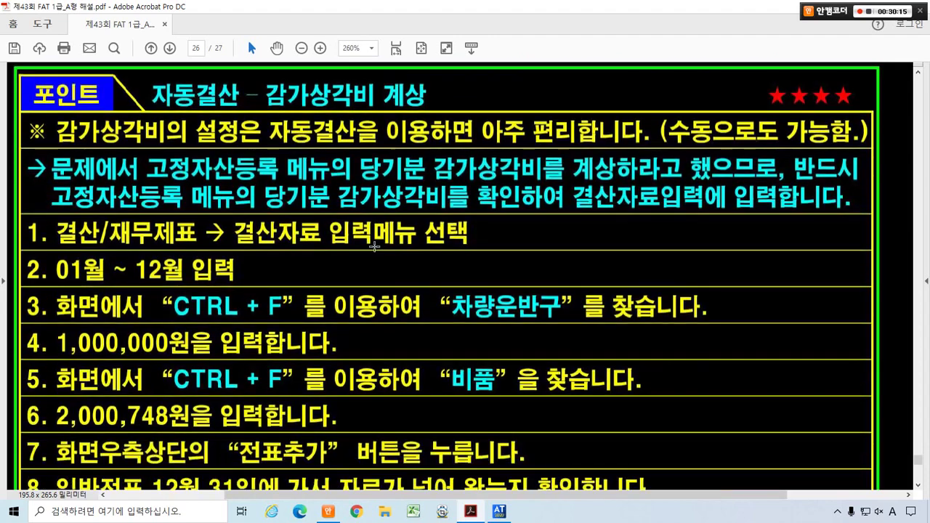
scroll(374, 247, down, 1)
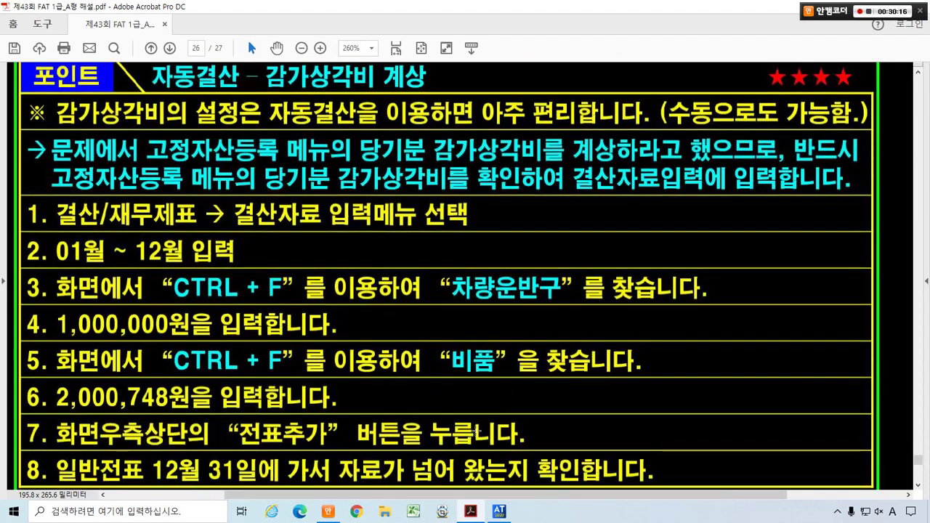
- Return to Smart A and open 고정자산등록
click(498, 511)
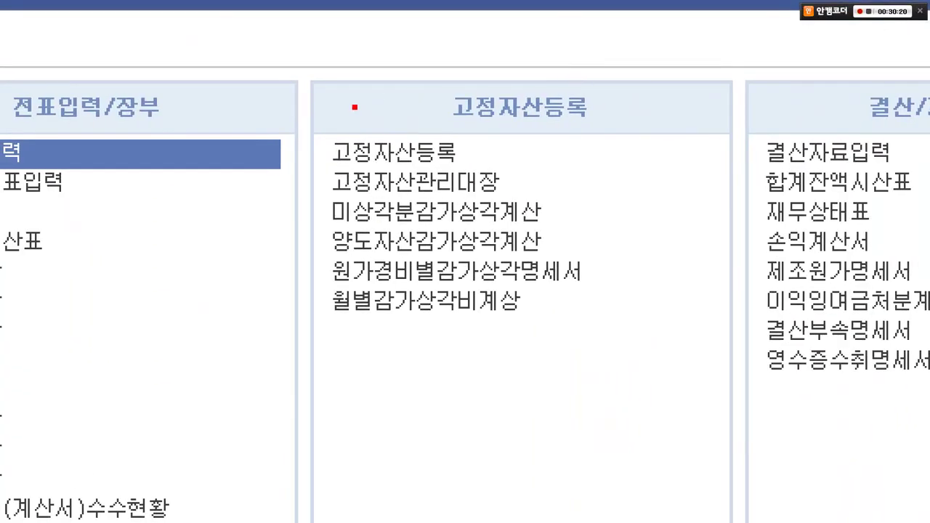
drag(300, 124, 475, 178)
drag(439, 111, 484, 92)
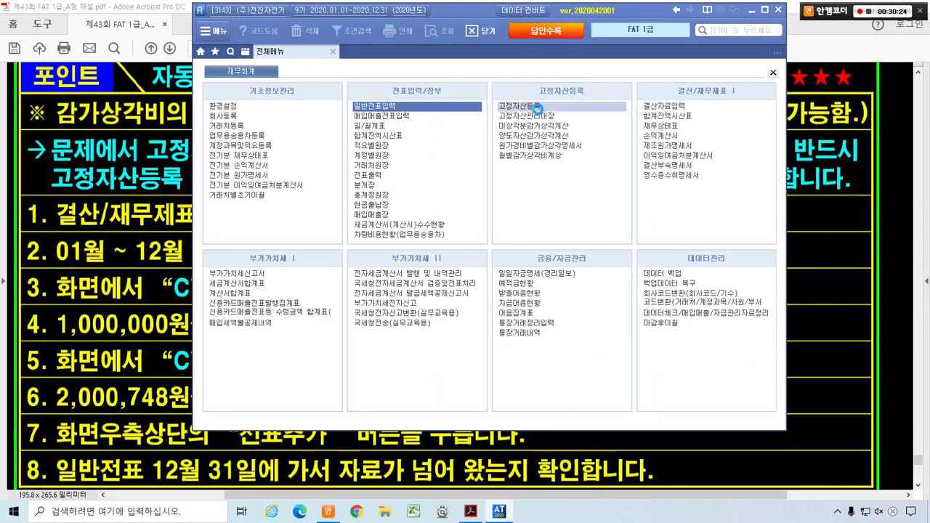
click(537, 107)
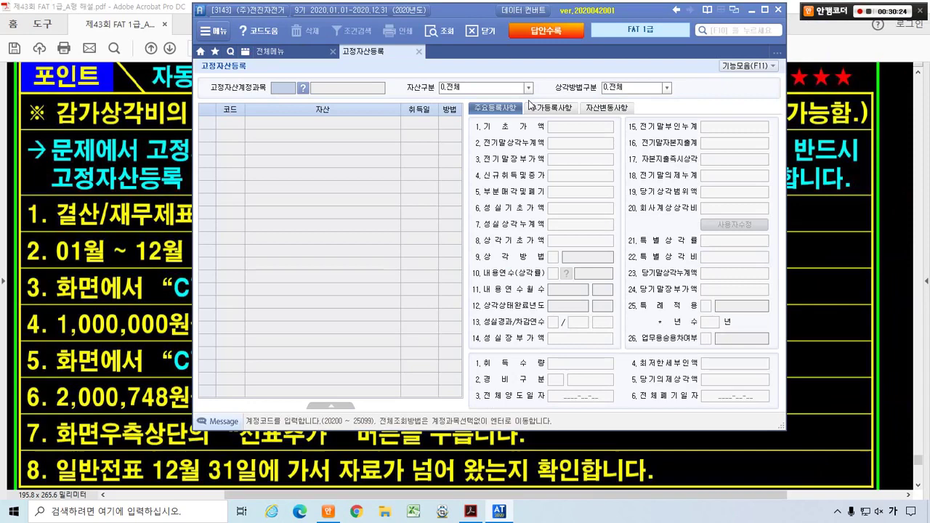
- Load account 208 차량운반구 and check 포터202's current-period depreciation of 1,000,000
click(303, 88)
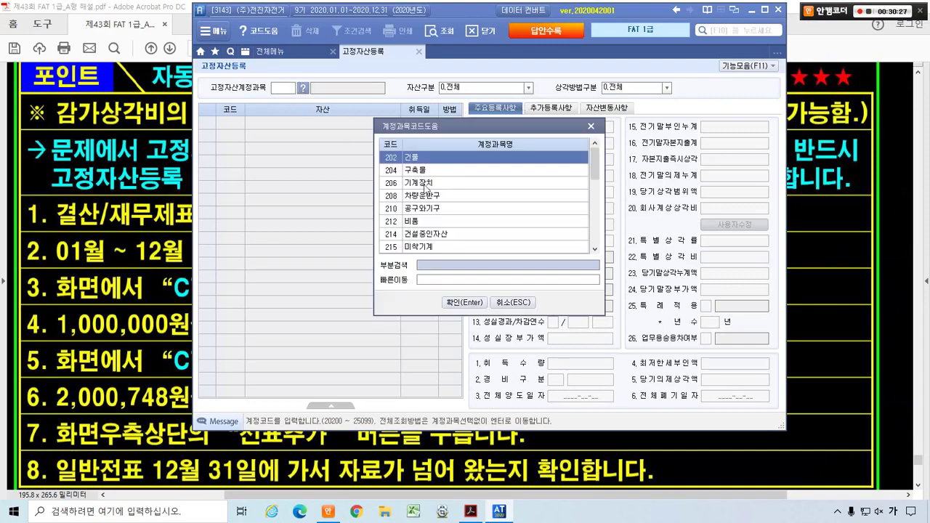
text(차량)
key(Return)
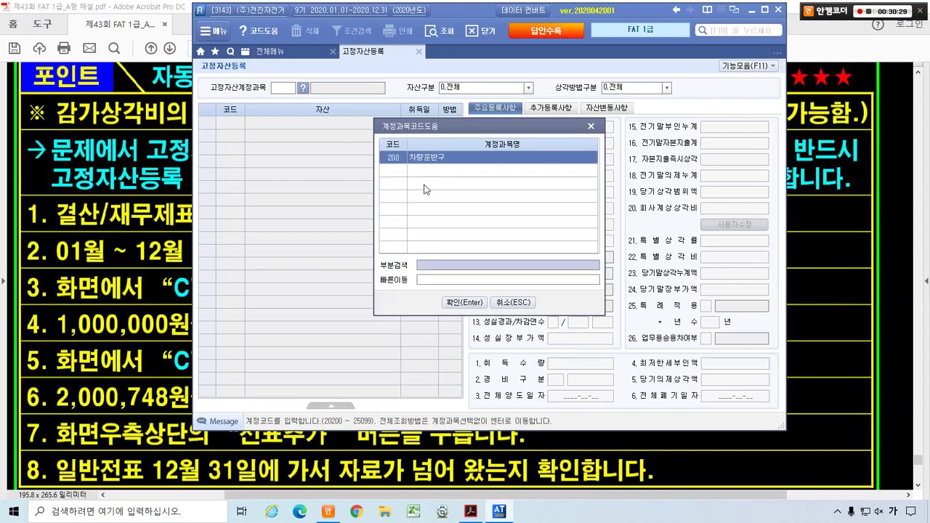
key(Return)
key(Return)
key(Return)
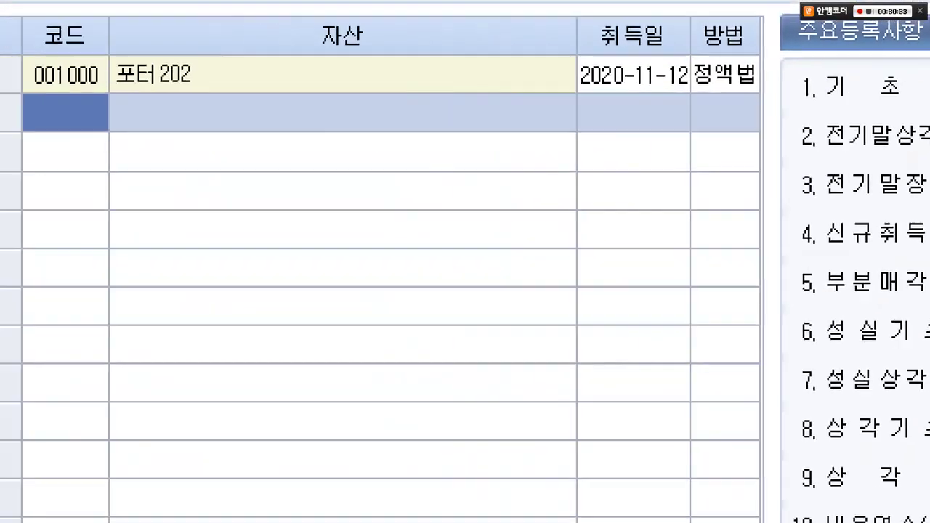
drag(298, 112, 291, 91)
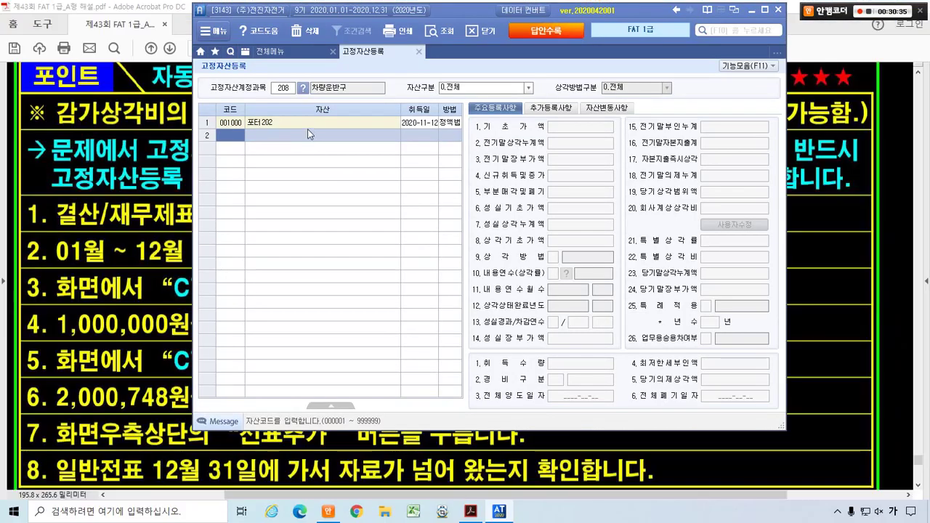
click(311, 128)
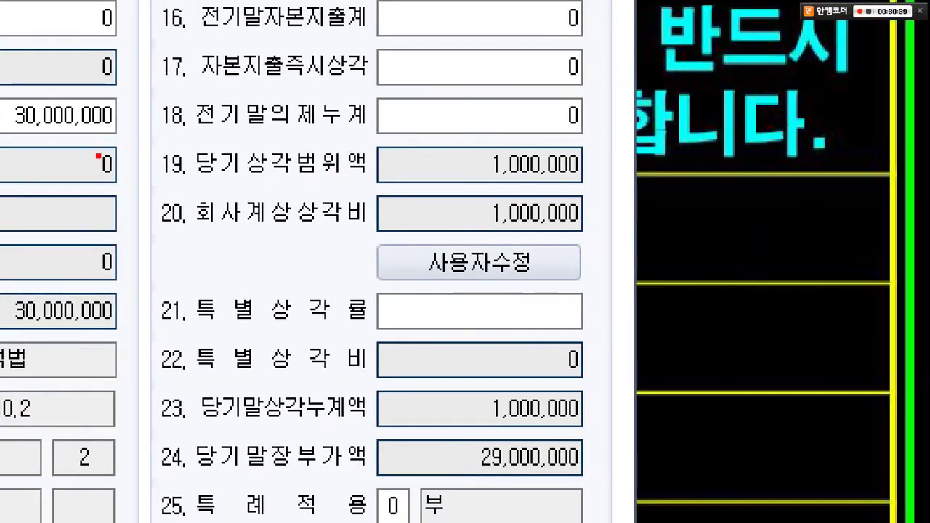
mouse_move(126, 121)
mouse_down()
mouse_move(426, 190)
mouse_move(612, 191)
mouse_up()
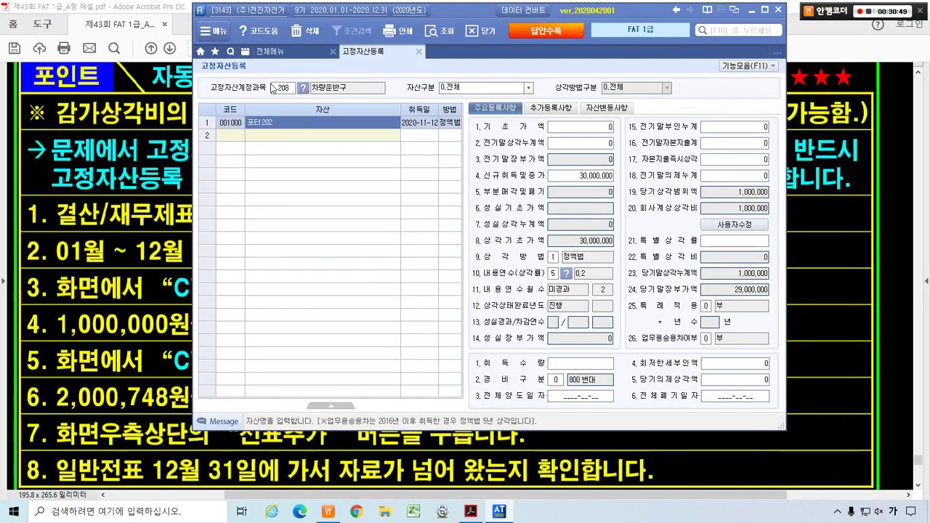
- Switch to account 212 비품 and confirm 소독기's 2,000,748 depreciation against the PDF
click(275, 87)
text(212)
key(Return)
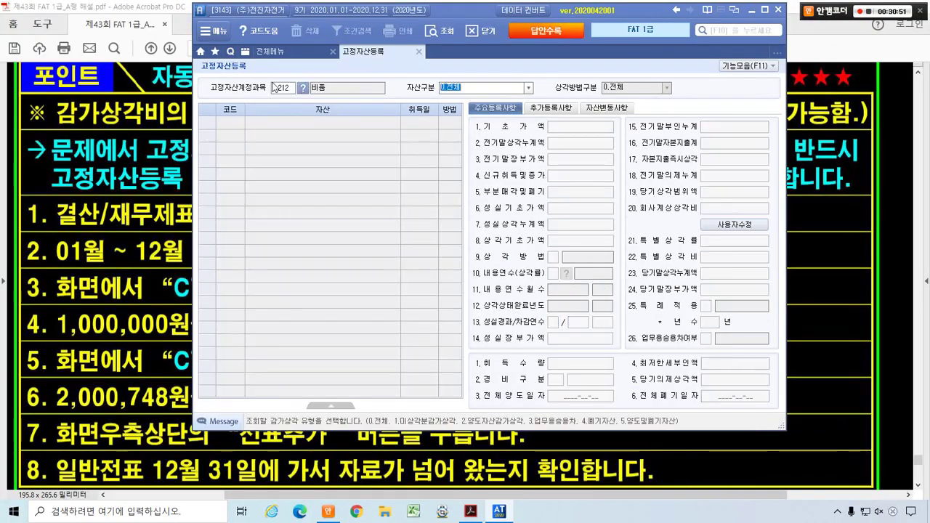
click(291, 120)
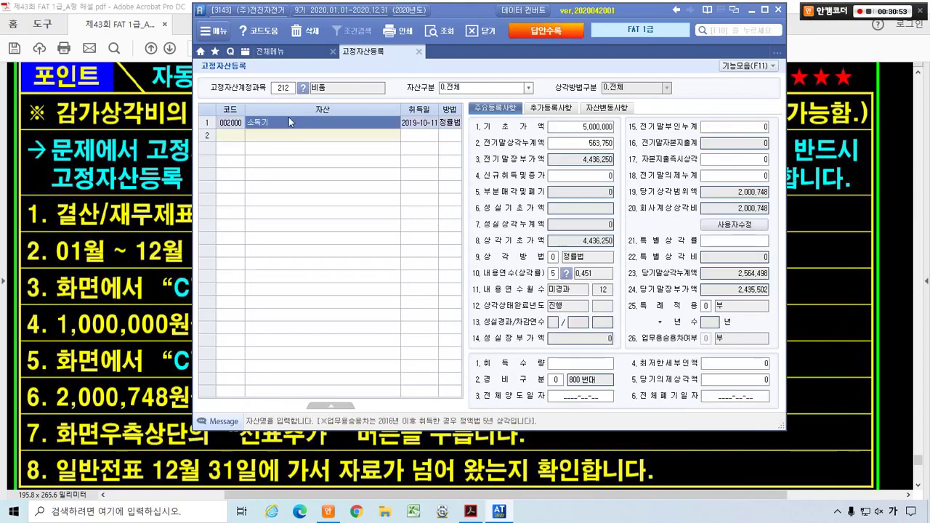
scroll(143, 143, up, 1)
scroll(143, 144, up, 5)
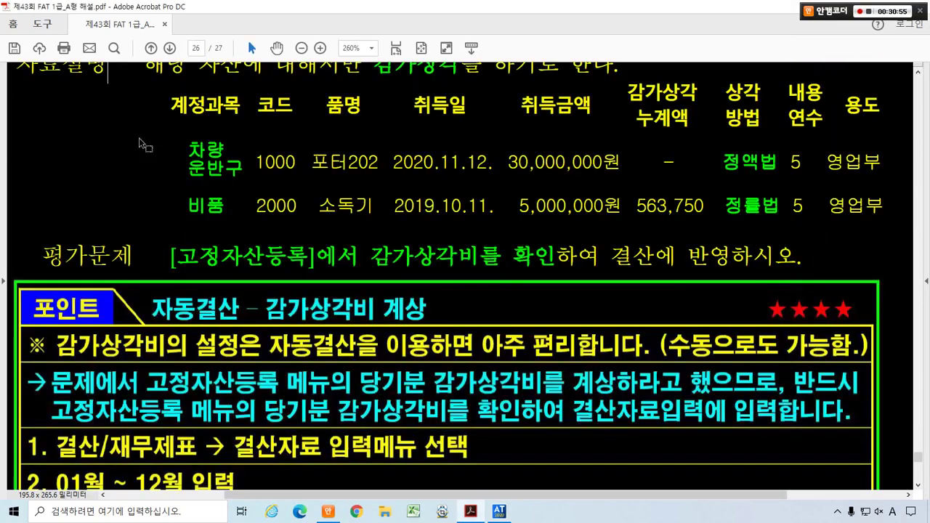
click(143, 143)
key(alt+Tab)
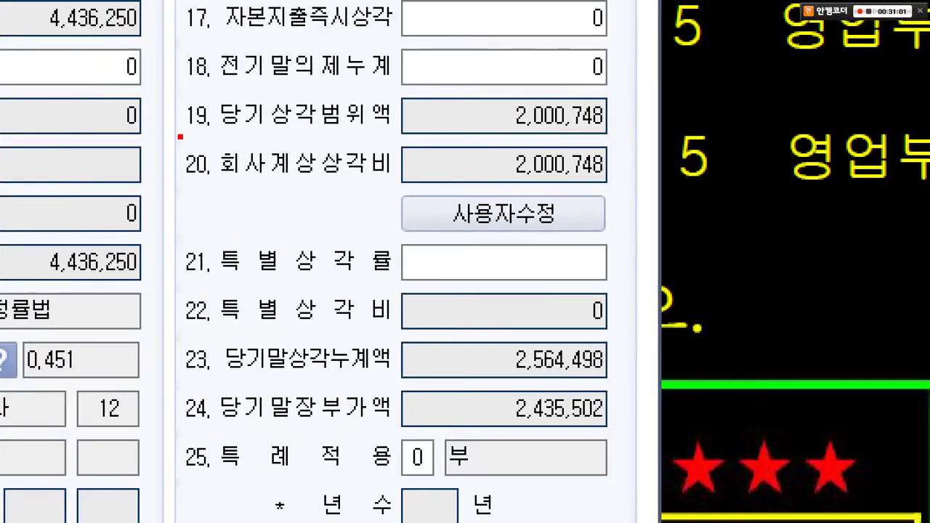
mouse_move(141, 69)
mouse_down()
mouse_move(394, 131)
mouse_move(632, 135)
mouse_up()
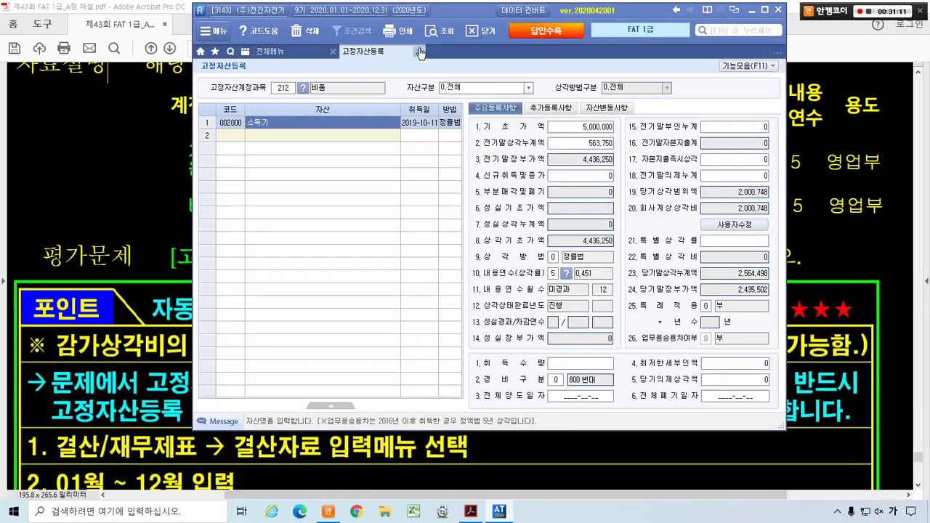
- Close 고정자산등록 and mark the 포인트 notes on automatic settlement and the fixed asset menu
click(419, 53)
click(151, 141)
scroll(151, 141, down, 5)
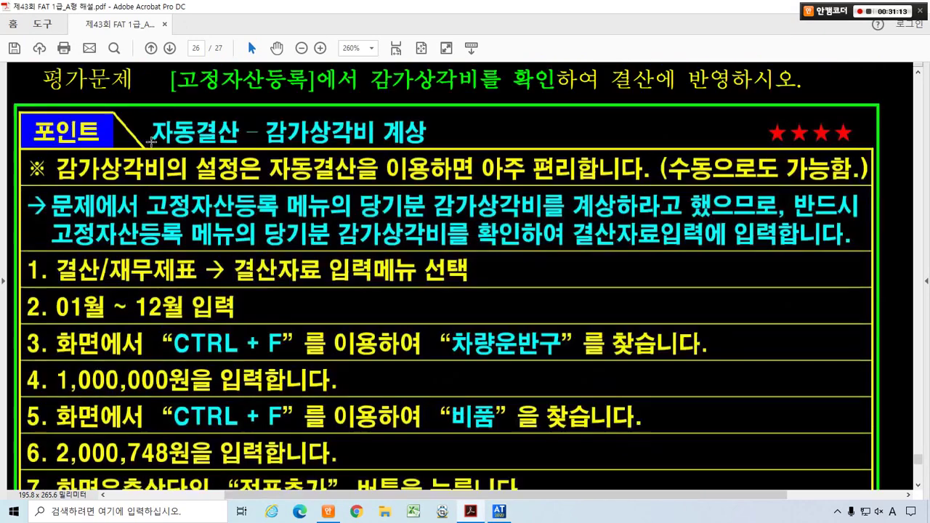
scroll(151, 141, down, 3)
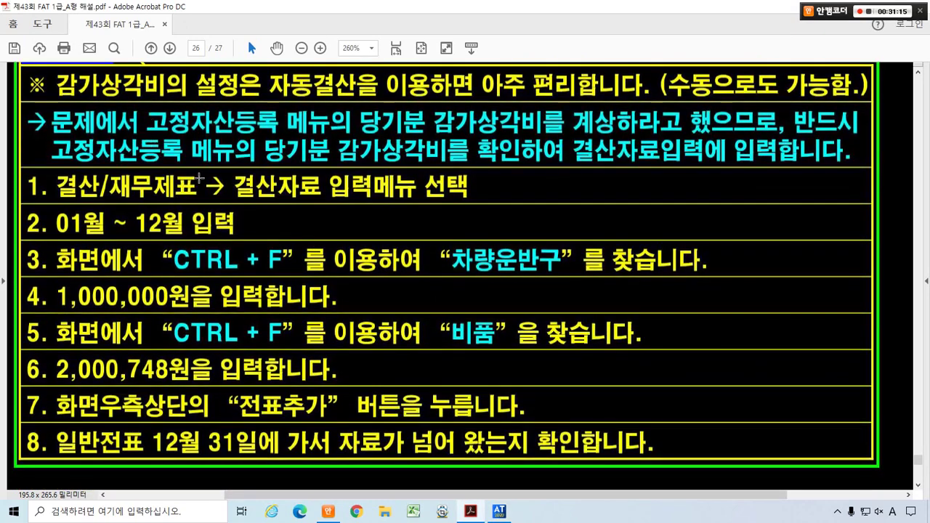
scroll(199, 177, up, 1)
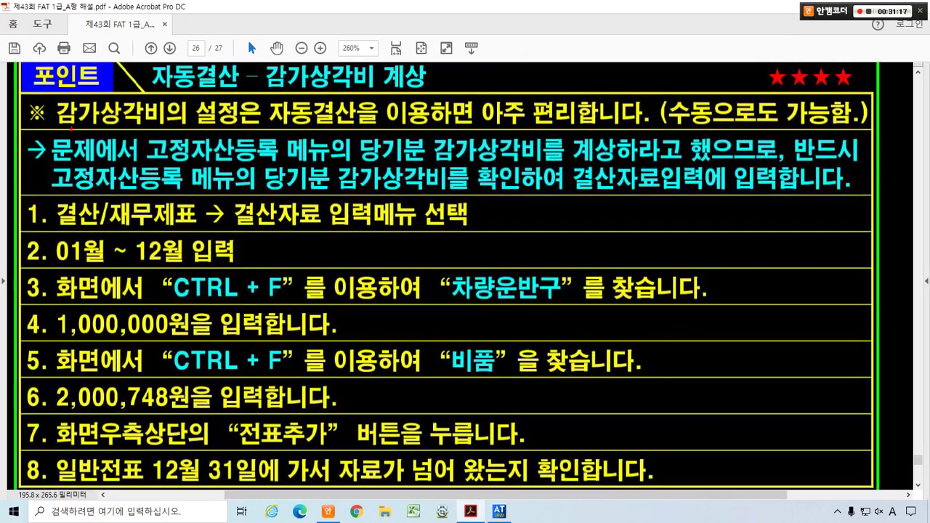
drag(72, 128, 617, 129)
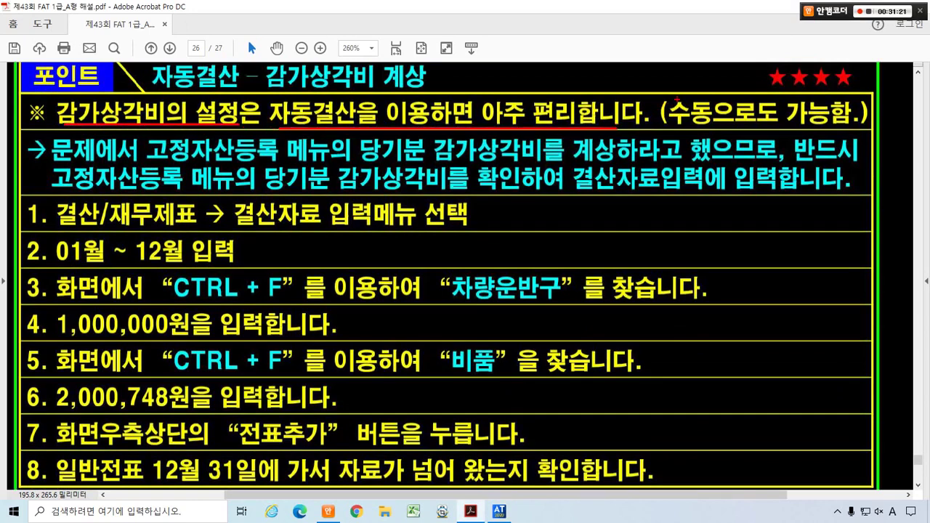
drag(667, 91, 853, 125)
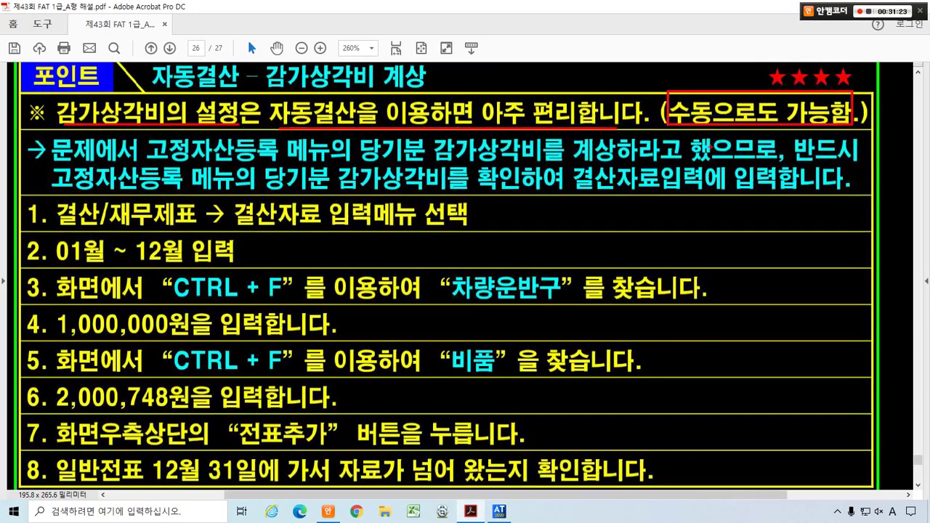
drag(55, 166, 734, 163)
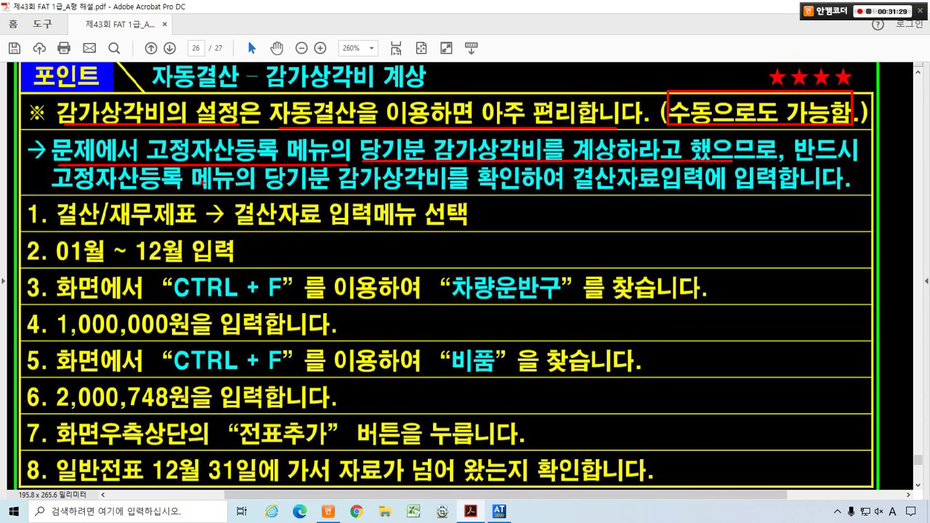
drag(64, 190, 829, 190)
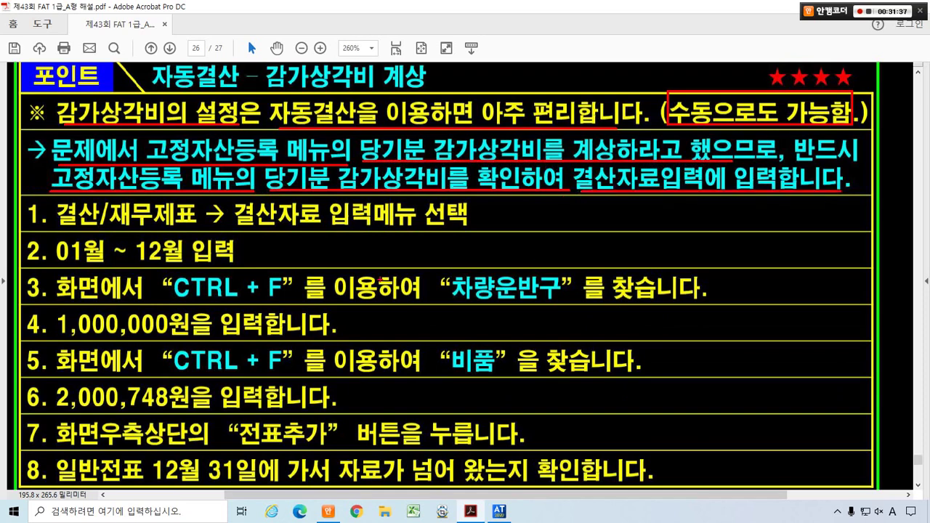
- Highlight the January–December period, 1,000,000, 비품 2,000,748 and 전표추가 steps, then return to Smart A
drag(48, 234, 234, 259)
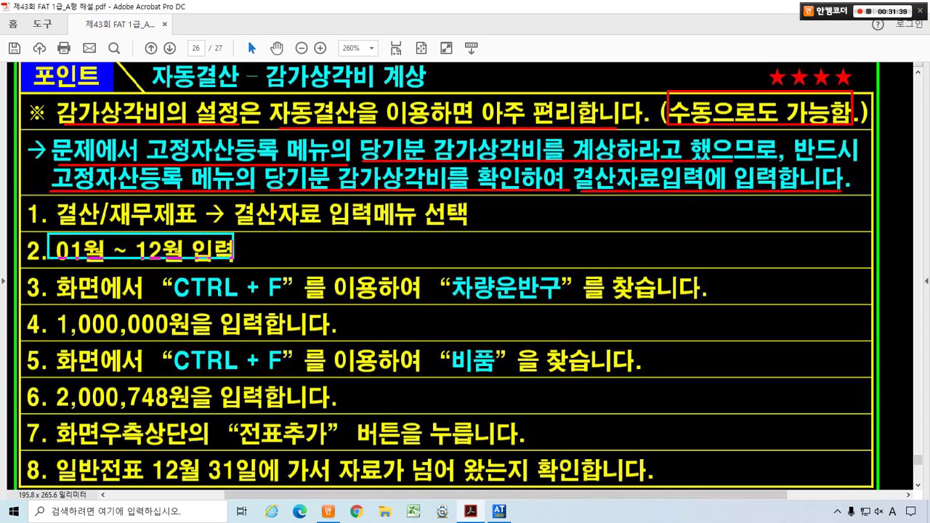
drag(41, 304, 196, 333)
drag(430, 333, 513, 370)
drag(38, 372, 181, 413)
mouse_move(286, 440)
mouse_down()
mouse_move(236, 420)
mouse_move(312, 427)
mouse_up()
mouse_move(385, 473)
mouse_down()
mouse_move(348, 484)
mouse_move(358, 454)
mouse_up()
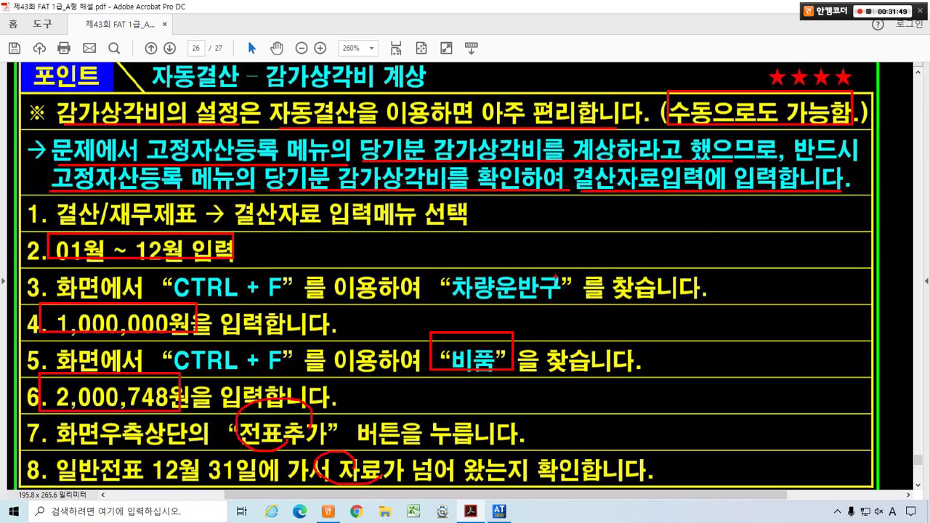
key(Escape)
key(alt+Tab)
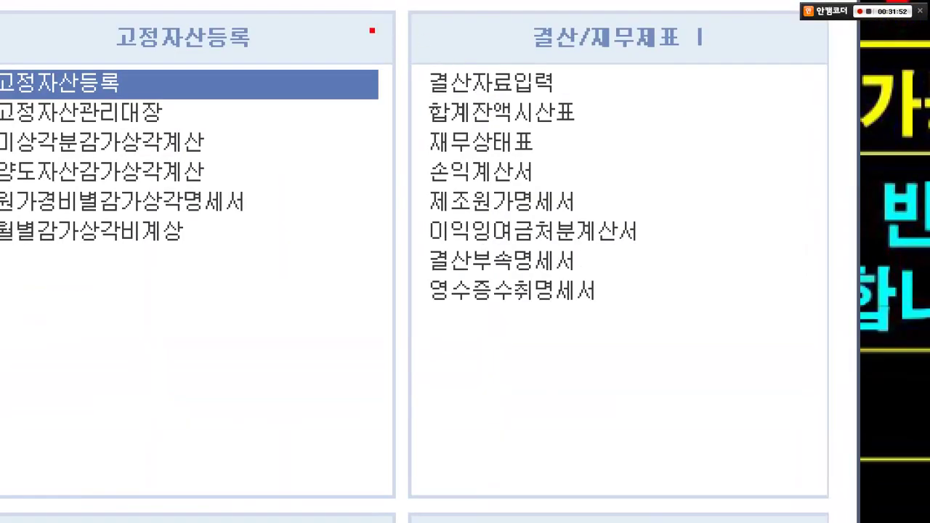
- Open 결산자료입력 for months 01 to 12
mouse_move(368, 5)
mouse_down()
mouse_move(515, 29)
mouse_move(824, 335)
mouse_up()
drag(421, 59, 583, 99)
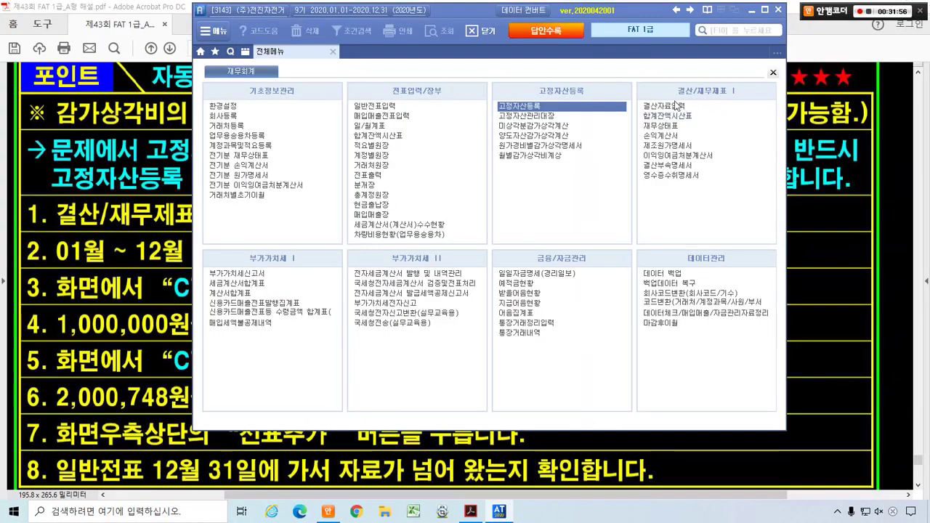
click(491, 82)
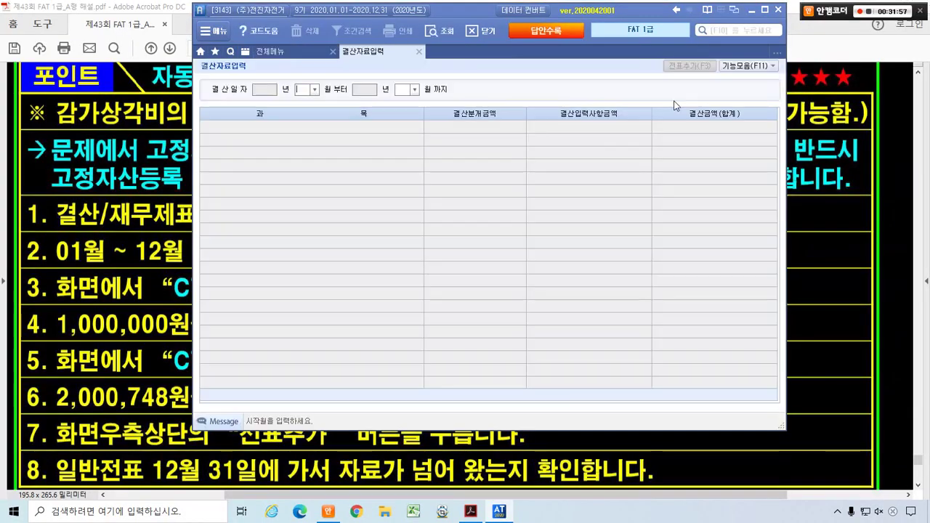
text(1)
key(Return)
text(12)
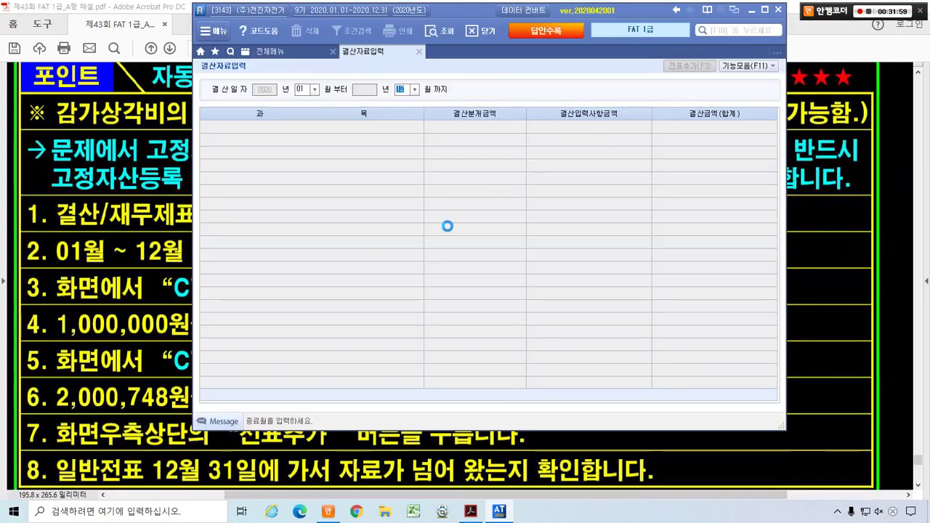
key(Return)
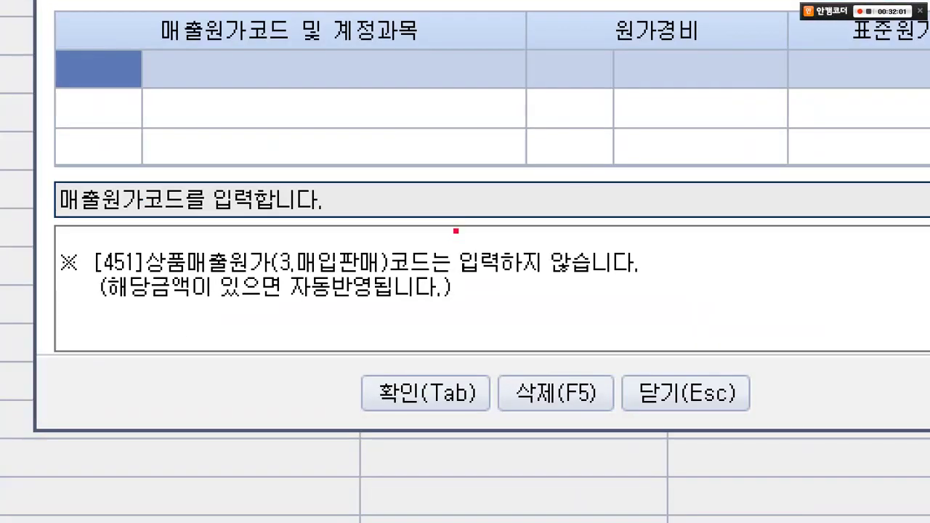
- Note not to enter code [451], then accept the 매출원가 및 경비선택 dialog
drag(46, 250, 654, 281)
mouse_move(398, 438)
mouse_down()
mouse_move(411, 350)
mouse_move(436, 421)
mouse_up()
mouse_move(414, 346)
mouse_down()
mouse_move(446, 349)
mouse_move(471, 314)
mouse_up()
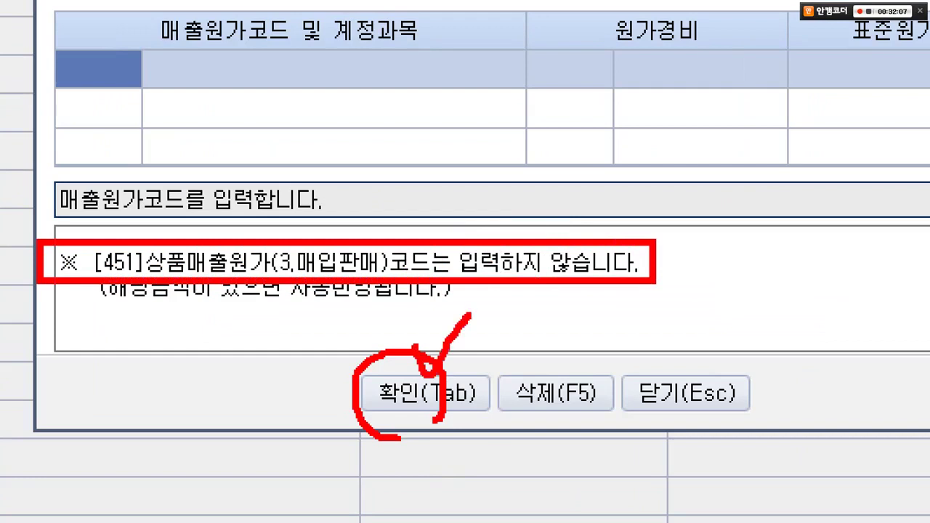
mouse_move(157, 291)
mouse_down()
mouse_move(63, 251)
mouse_move(149, 277)
mouse_up()
mouse_move(604, 266)
mouse_down()
mouse_move(481, 291)
mouse_move(554, 275)
mouse_up()
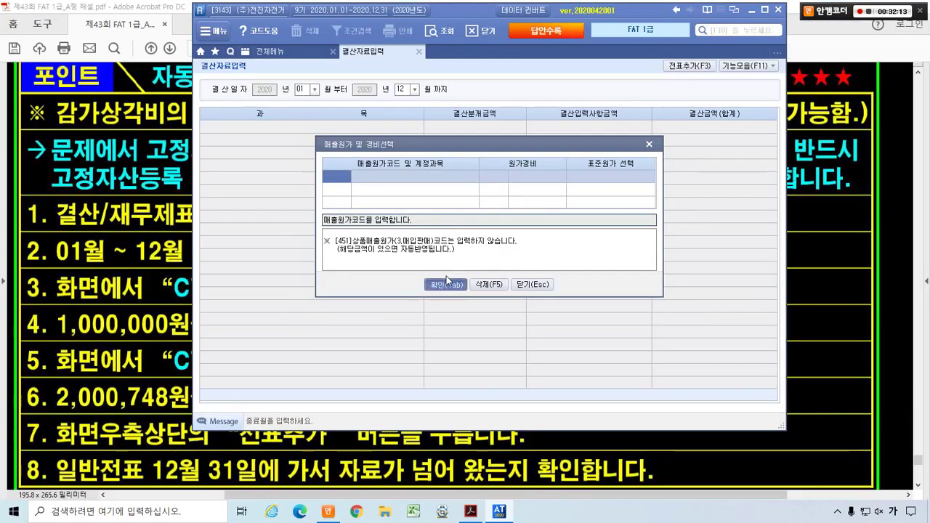
key(Tab)
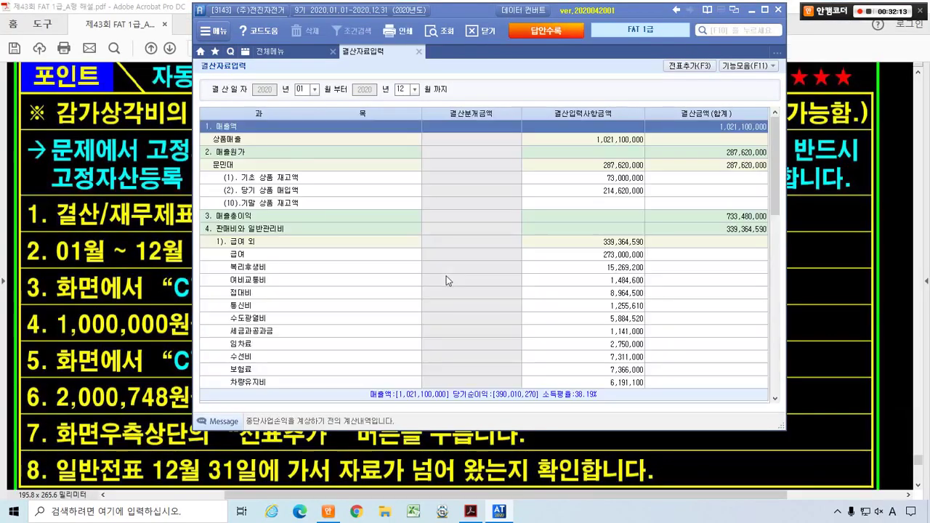
- Find the 차량운반구 row and enter 1,000,000 as its depreciation
click(556, 248)
key(ctrl+f)
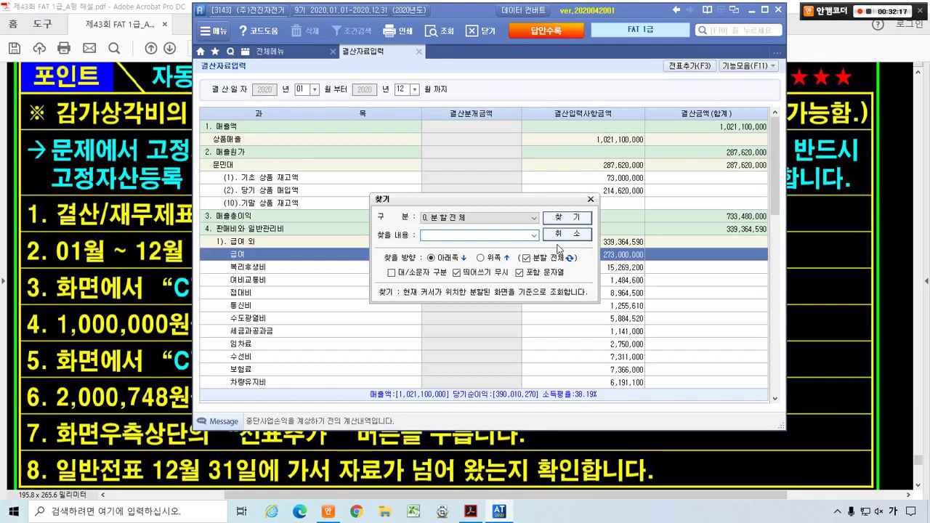
text(차량운)
key(Return)
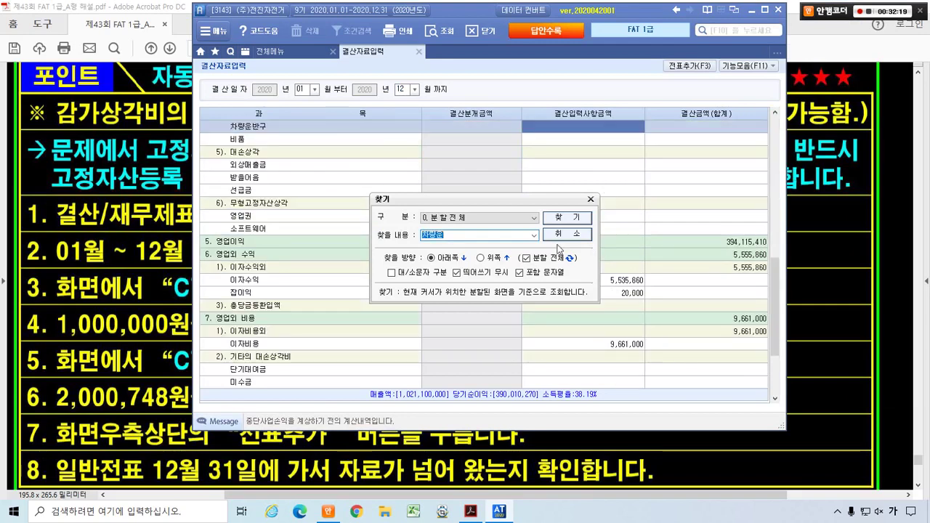
click(590, 198)
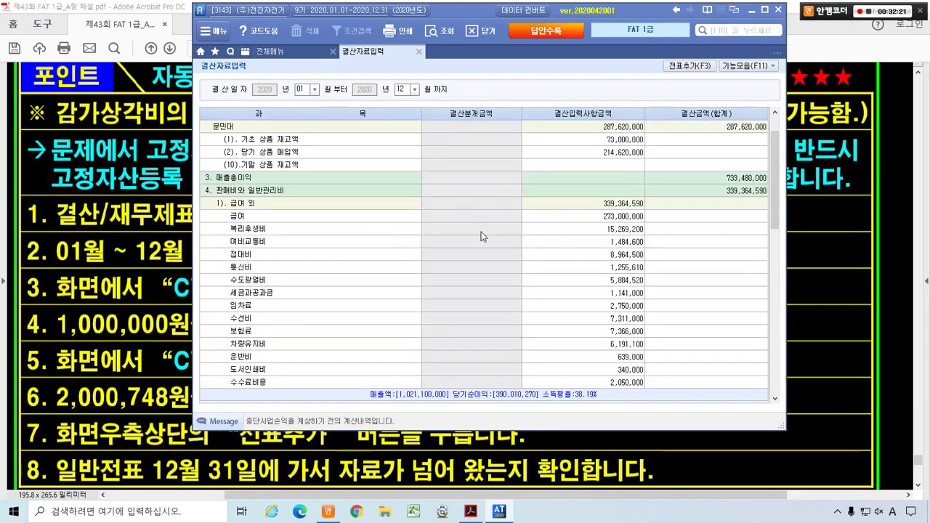
scroll(481, 236, up, 6)
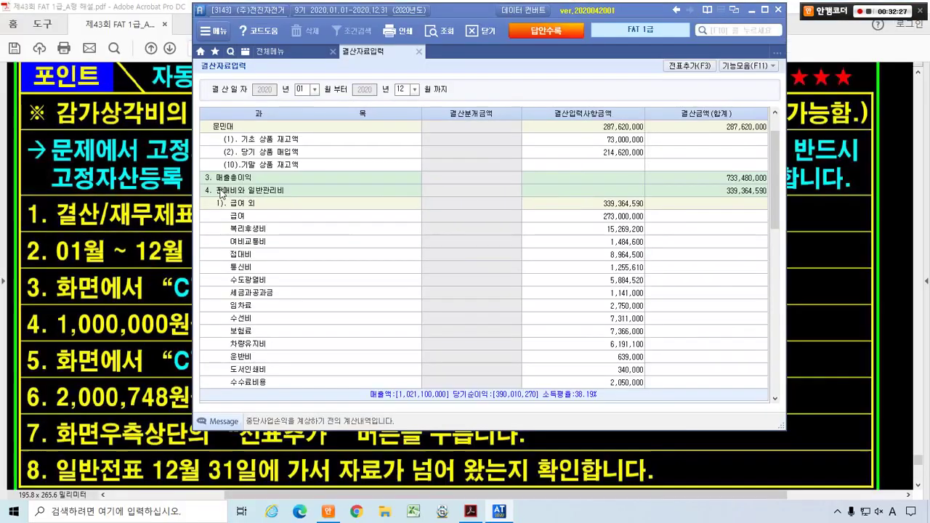
scroll(224, 194, down, 10)
scroll(331, 201, up, 3)
text(1000000)
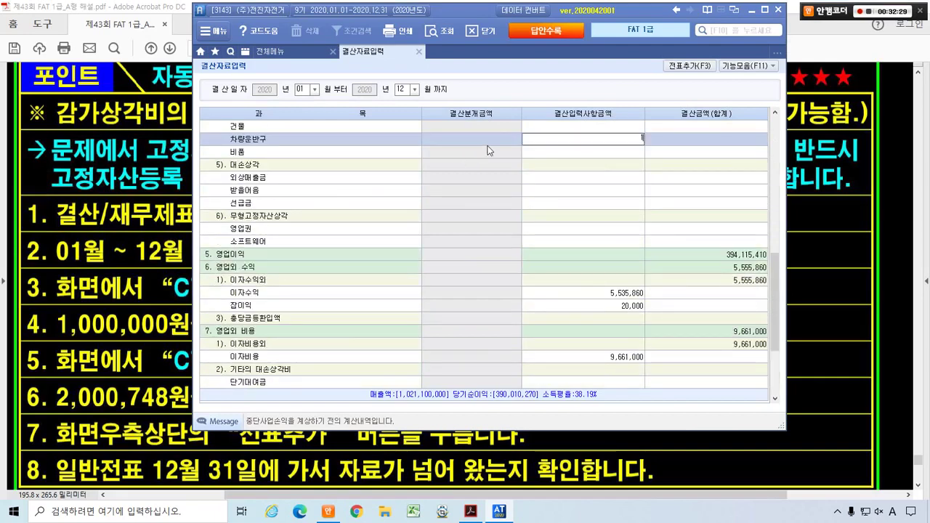
key(Return)
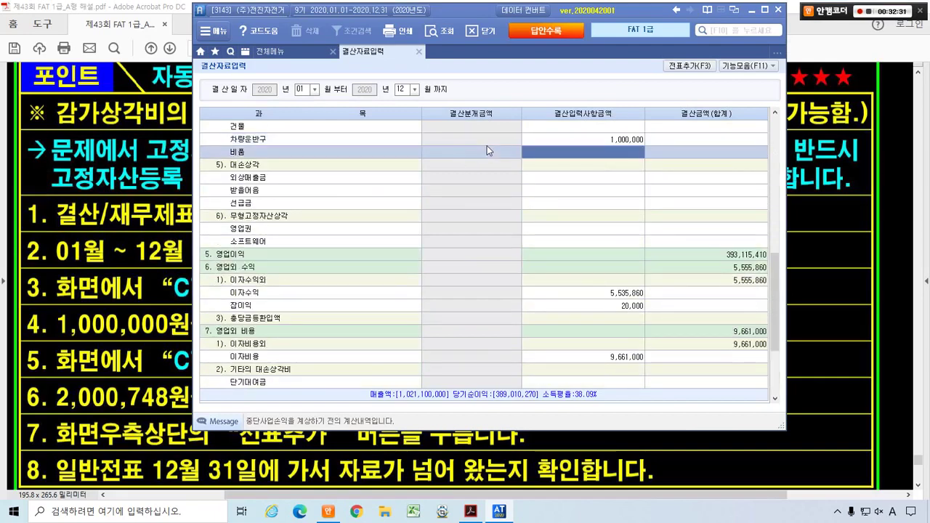
- Enter 2,000,748 as the 비품 depreciation
key(alt+Tab)
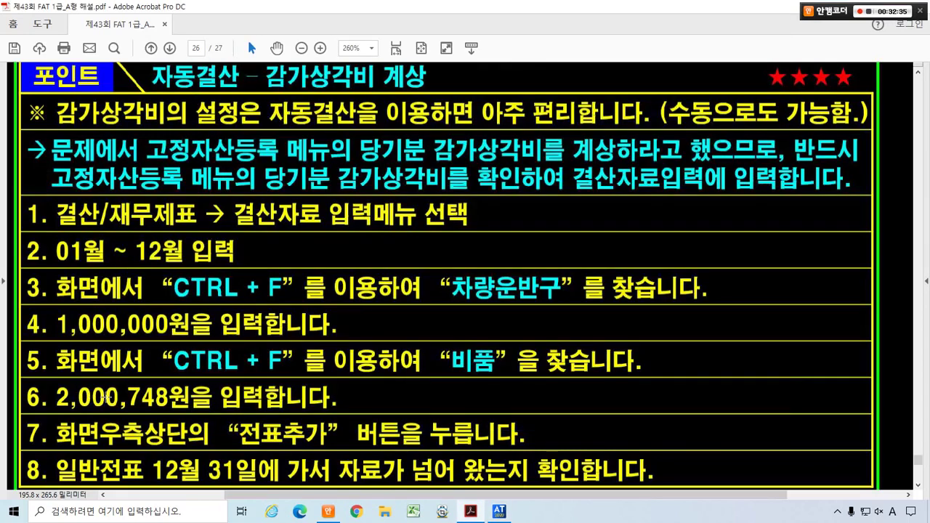
key(alt+Tab)
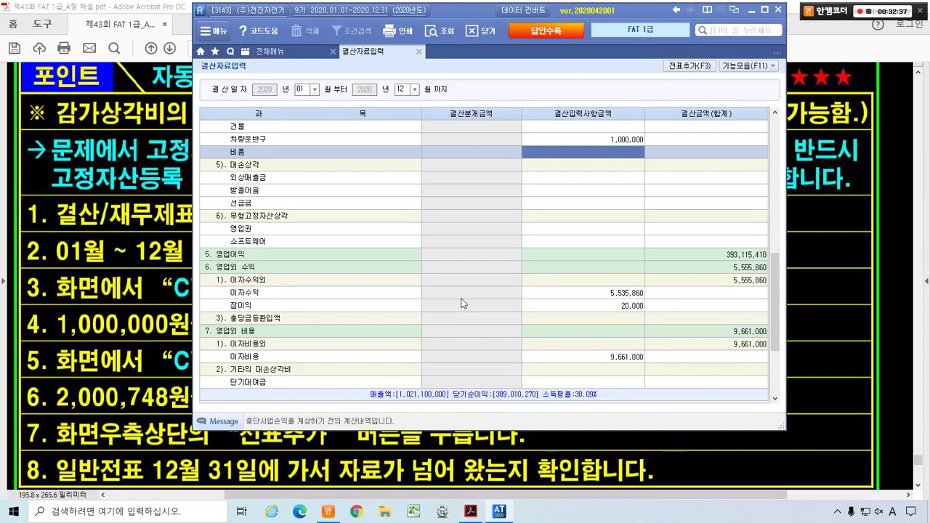
text(2,000,)
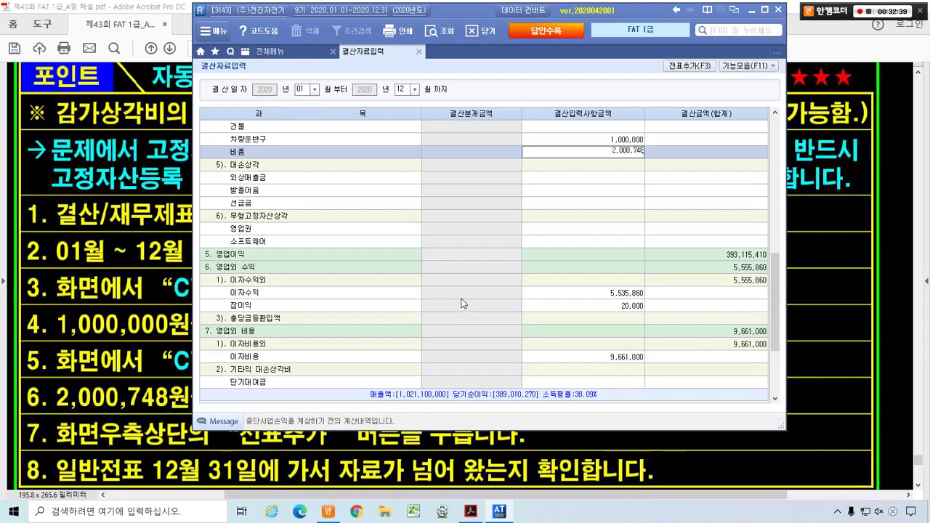
text(748)
key(Return)
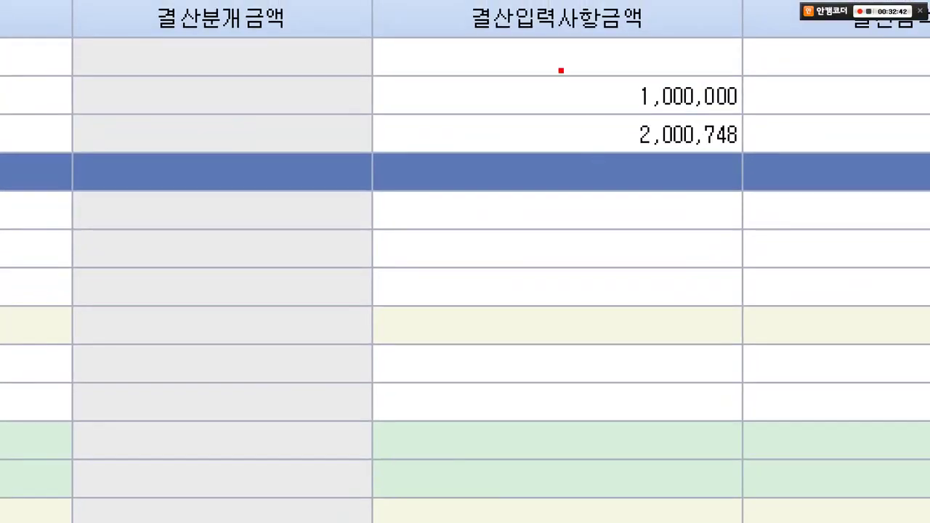
- Mark both entered amounts and point out the 전표추가(F3) posting step
drag(561, 71, 764, 154)
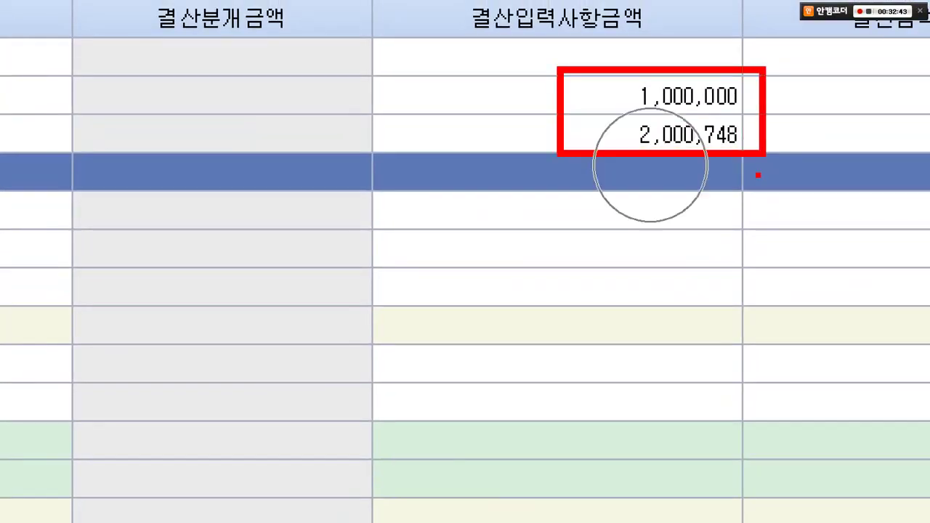
right_click(759, 176)
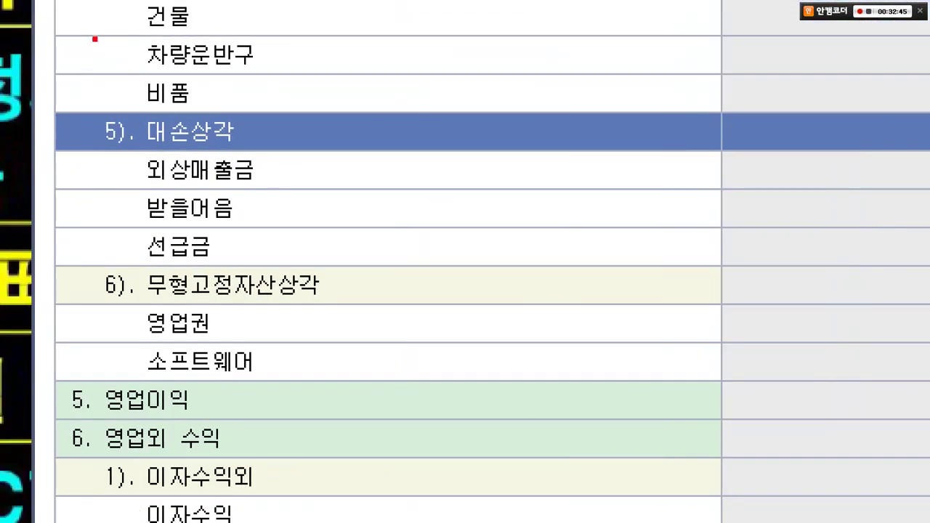
drag(95, 38, 281, 106)
right_click(298, 163)
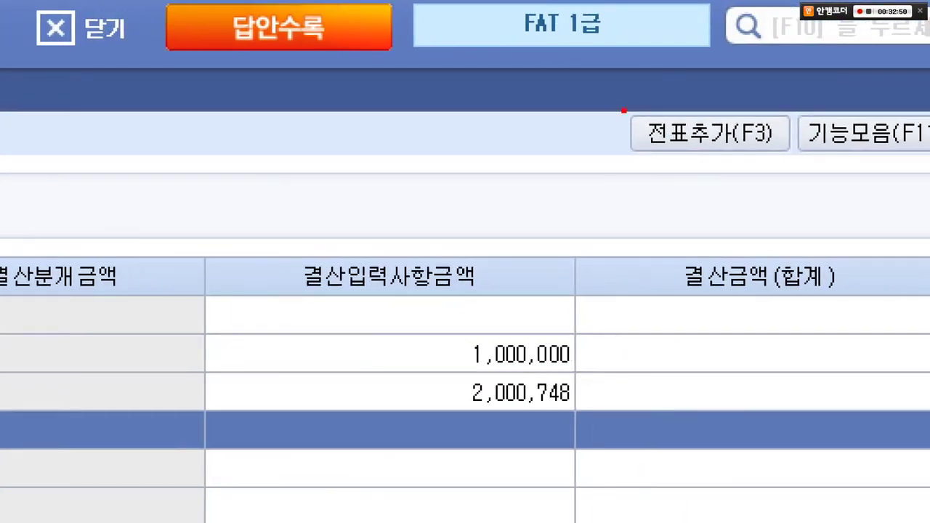
drag(594, 92, 805, 168)
drag(768, 238, 749, 146)
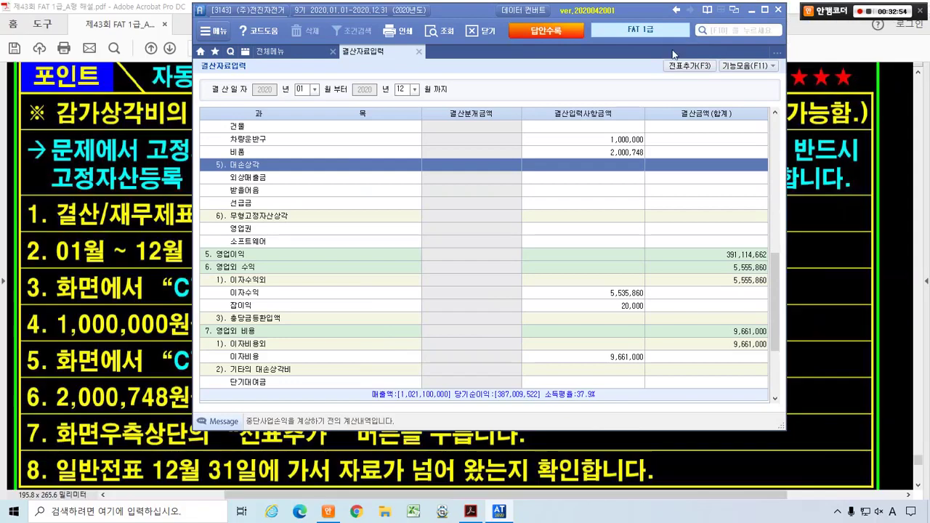
- Post the settlement amounts to the journal with 전표추가 and close 결산자료입력
click(710, 134)
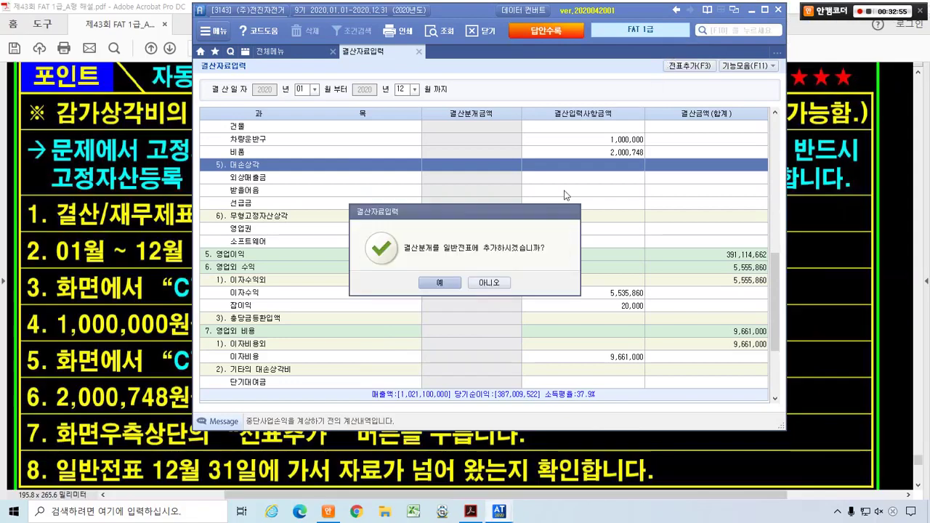
click(436, 283)
click(452, 284)
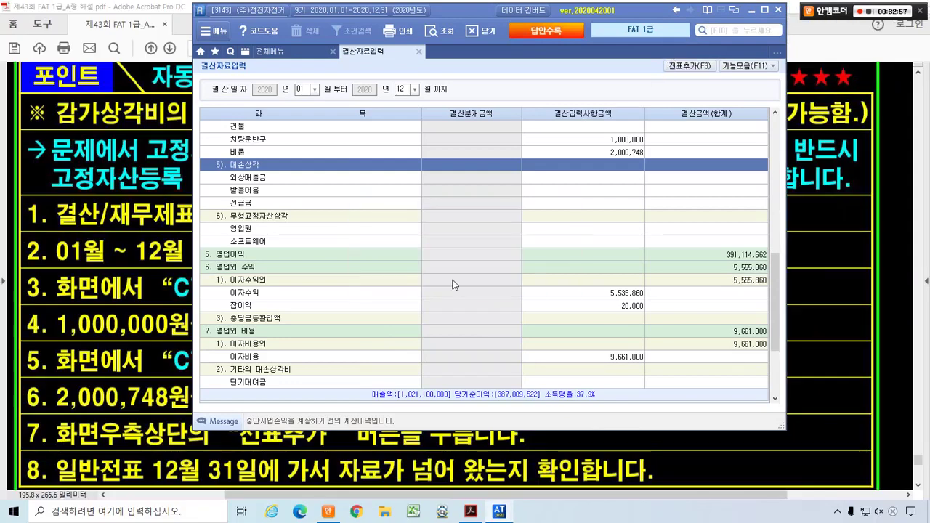
click(418, 53)
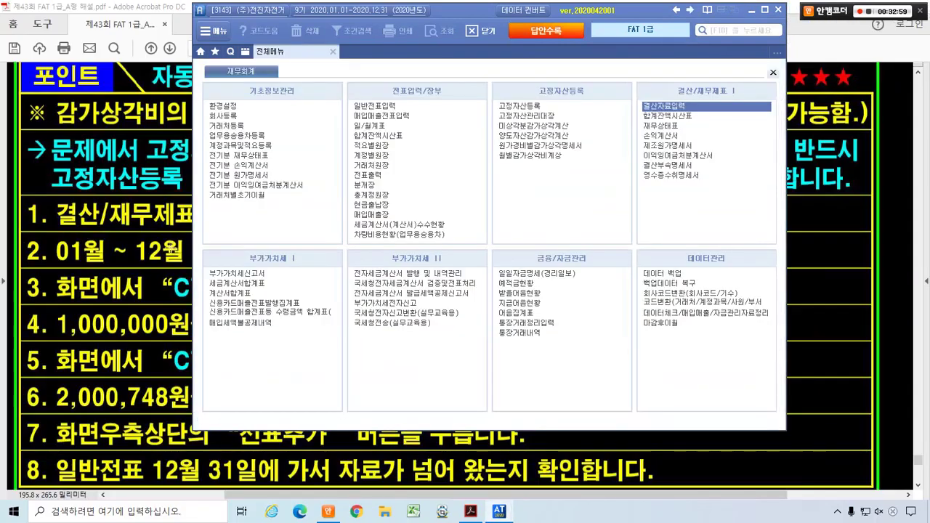
- Mark the PDF instruction to check the December 31 journal entries
click(167, 247)
scroll(167, 247, down, 1)
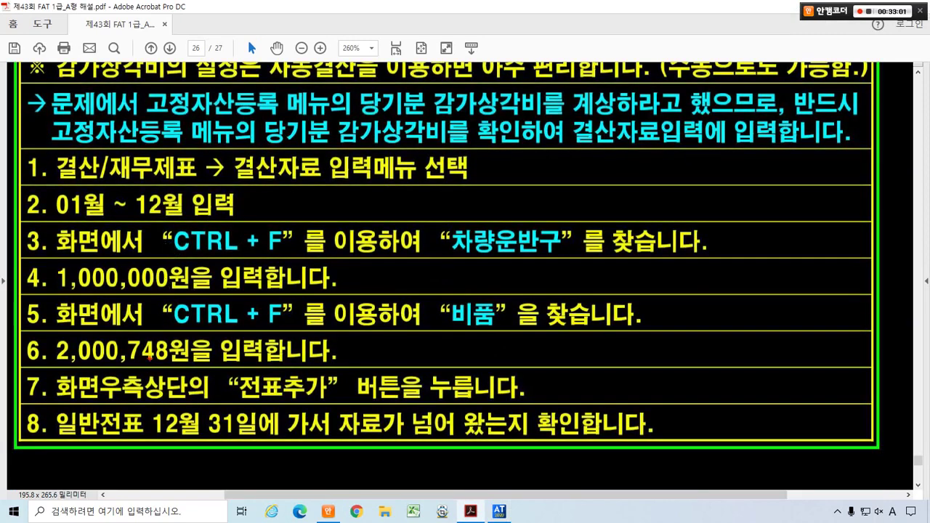
mouse_move(44, 399)
mouse_down()
mouse_move(113, 429)
mouse_move(298, 447)
mouse_move(472, 423)
mouse_move(422, 439)
mouse_up()
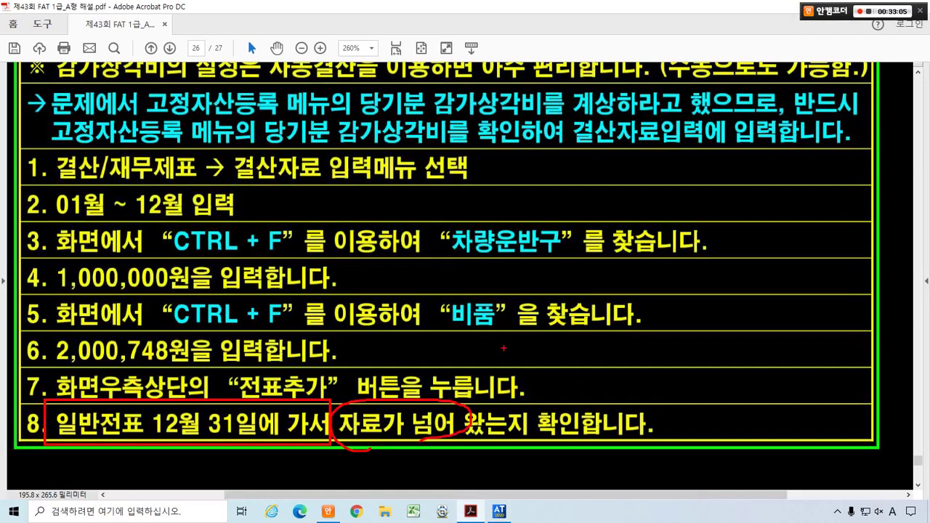
key(Escape)
key(alt+Tab)
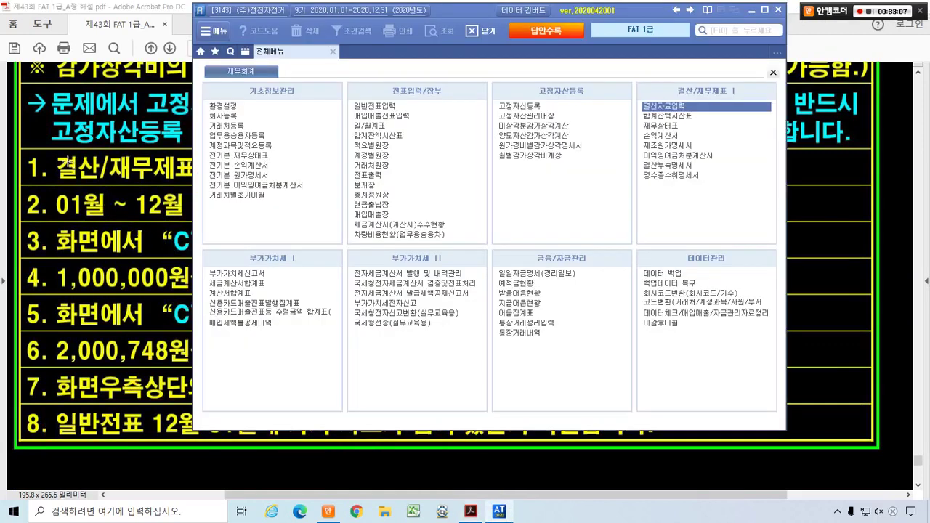
- Load 12/31 in 일반전표입력 and verify 818 3,000,748 against 209 1,000,000 and 213 2,000,748
click(359, 102)
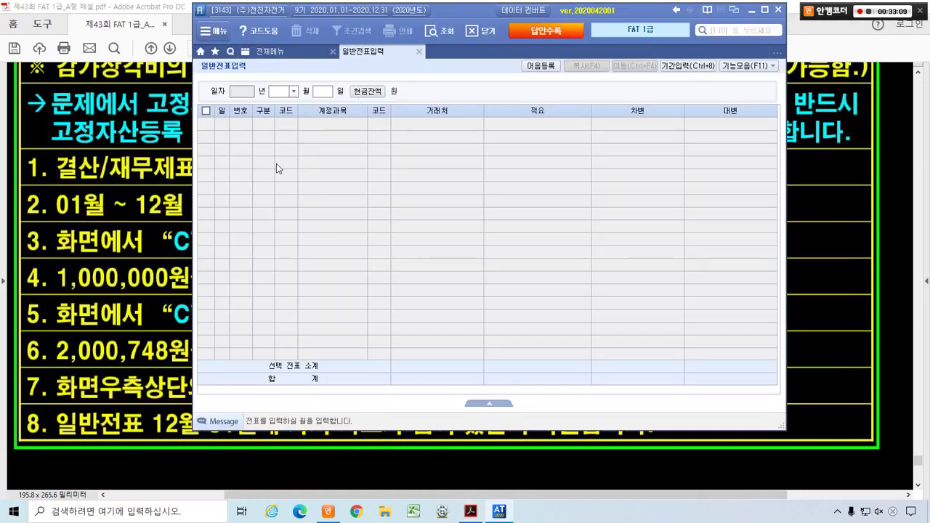
text(12)
key(Return)
text(31)
key(Return)
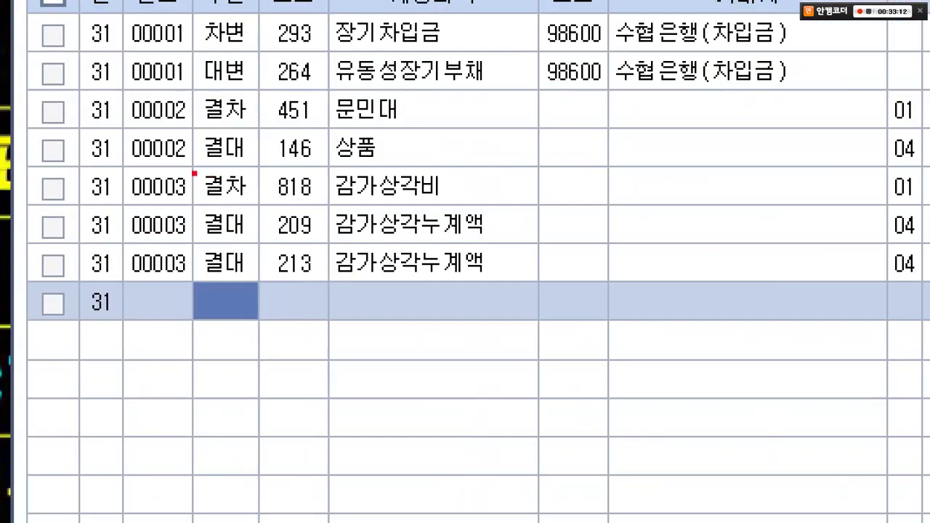
mouse_move(180, 169)
mouse_down()
mouse_move(312, 203)
mouse_move(529, 292)
mouse_up()
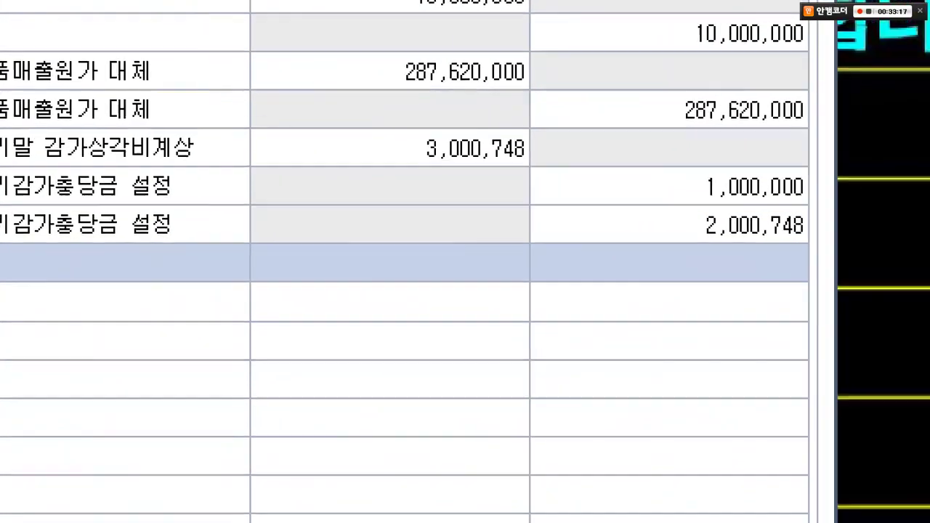
mouse_move(357, 130)
mouse_down()
mouse_move(792, 263)
mouse_move(860, 259)
mouse_up()
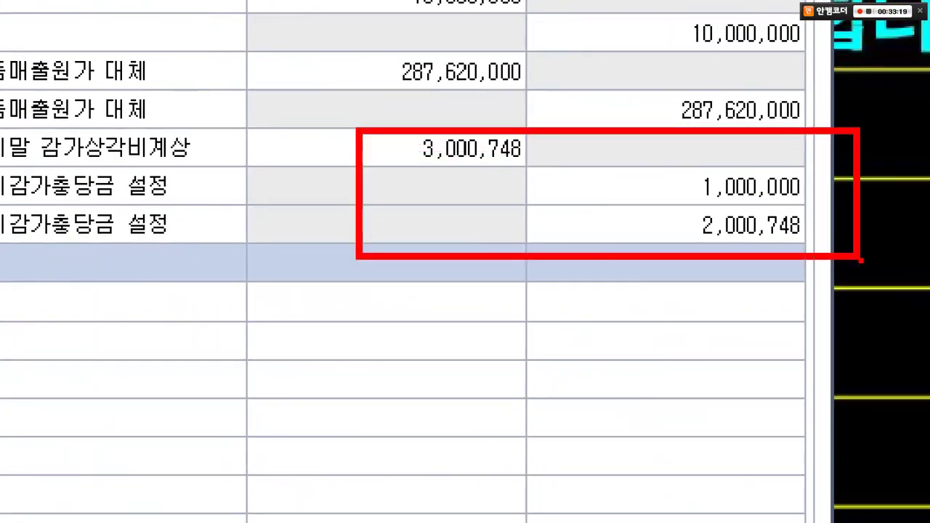
drag(502, 213, 388, 391)
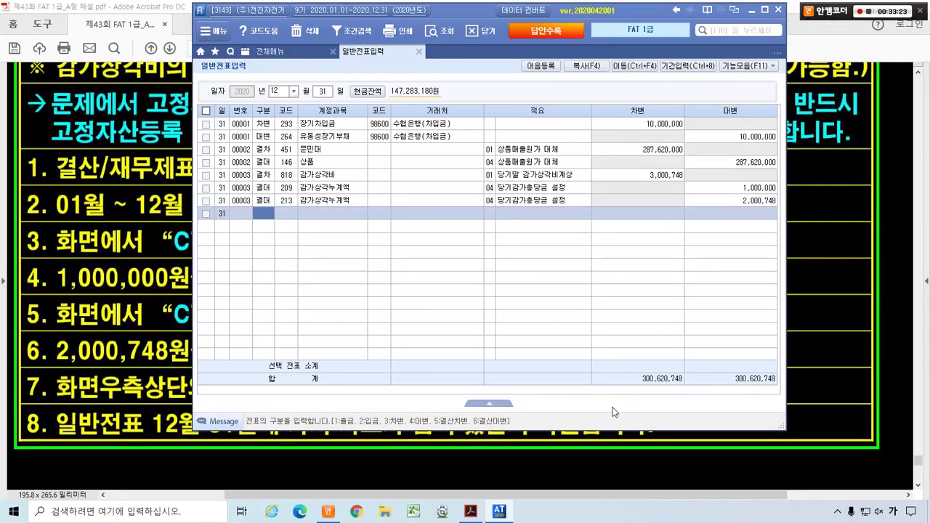
click(471, 511)
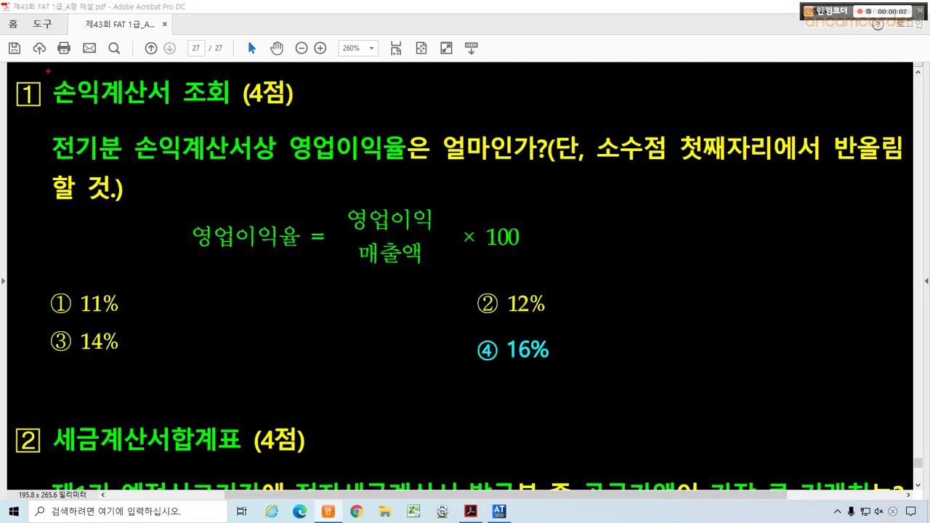
drag(48, 71, 233, 112)
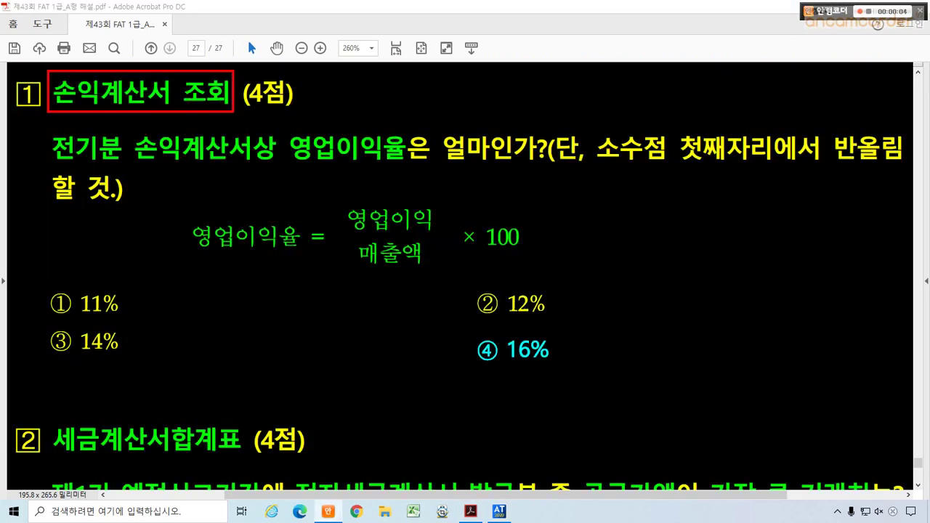
drag(60, 167, 269, 165)
mouse_move(282, 126)
mouse_down()
mouse_move(413, 167)
mouse_move(537, 164)
mouse_up()
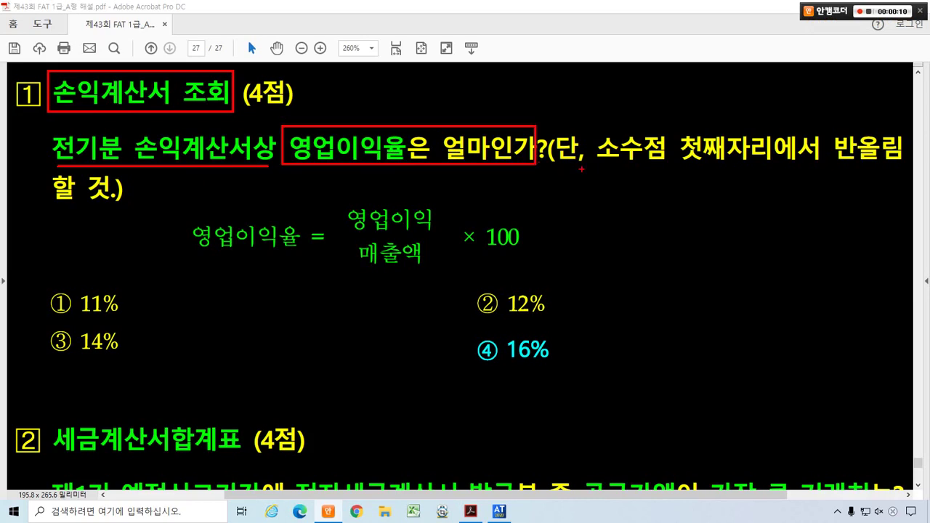
drag(632, 166, 893, 170)
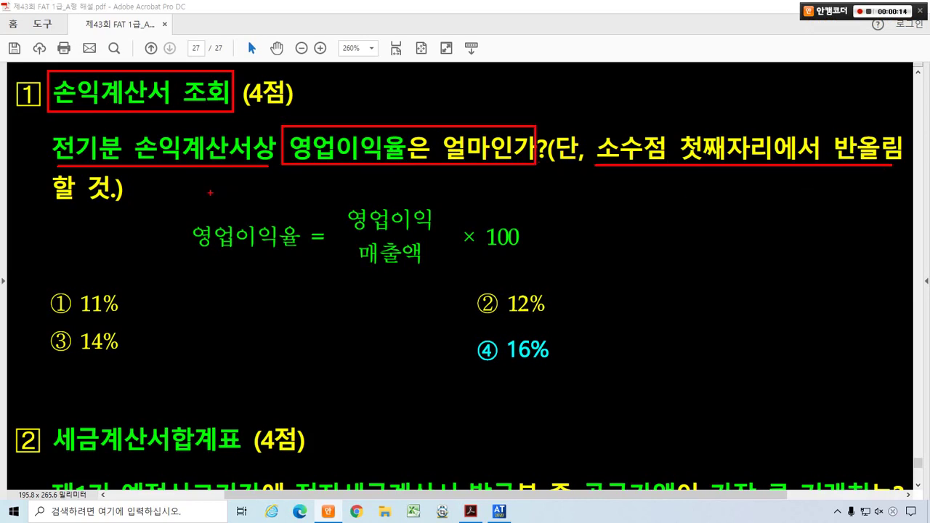
drag(163, 186, 567, 276)
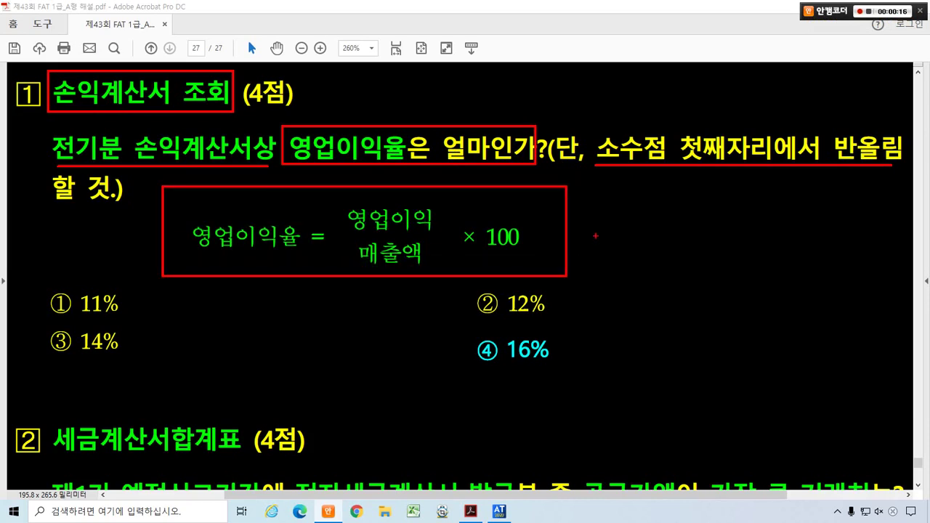
drag(609, 221, 580, 228)
key(Escape)
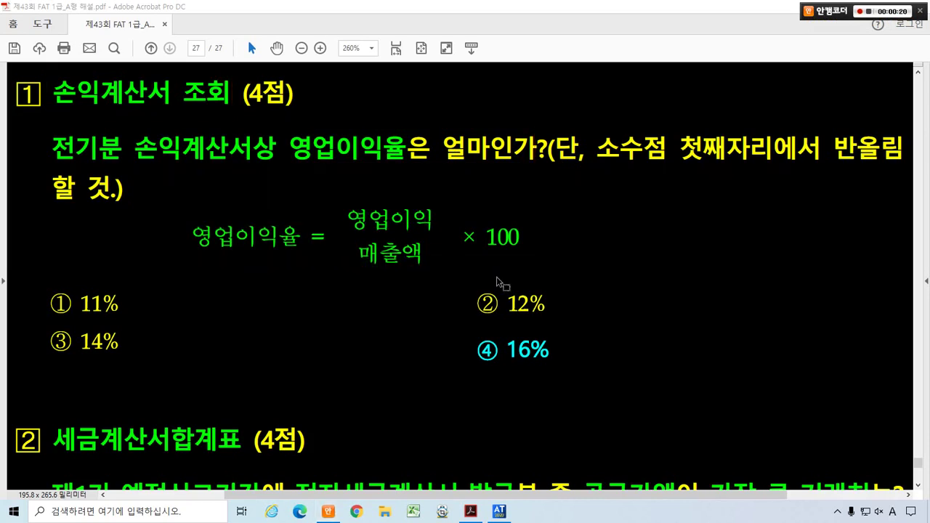
- Open 전기분 손익계산서 from the full menu
click(499, 511)
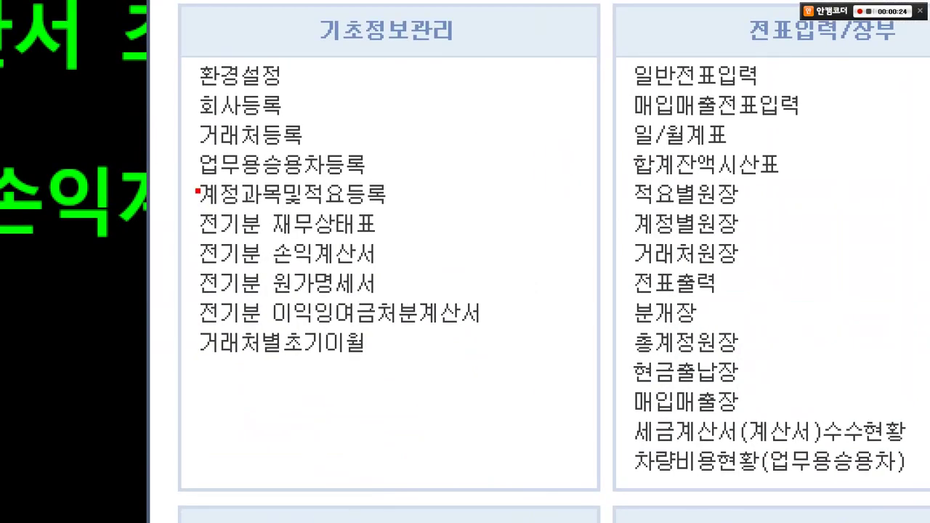
drag(165, 213, 459, 292)
drag(383, 256, 501, 341)
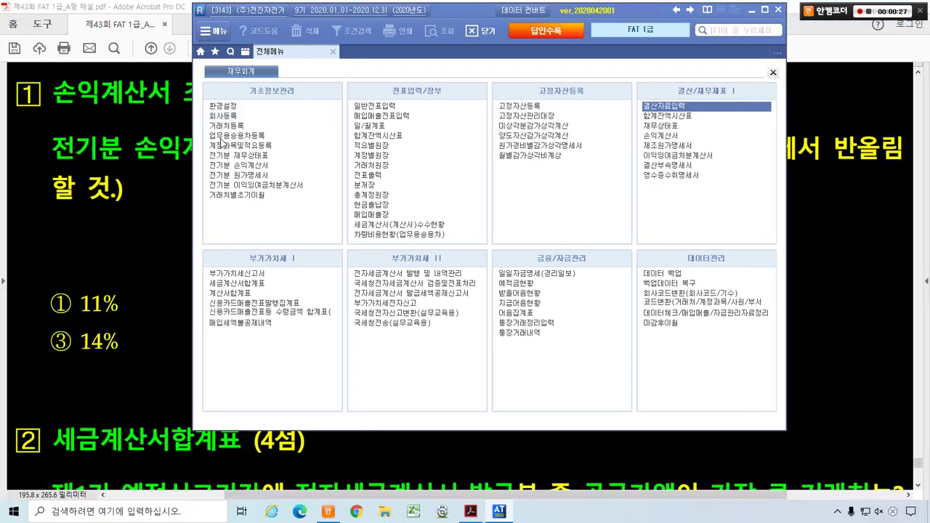
click(247, 280)
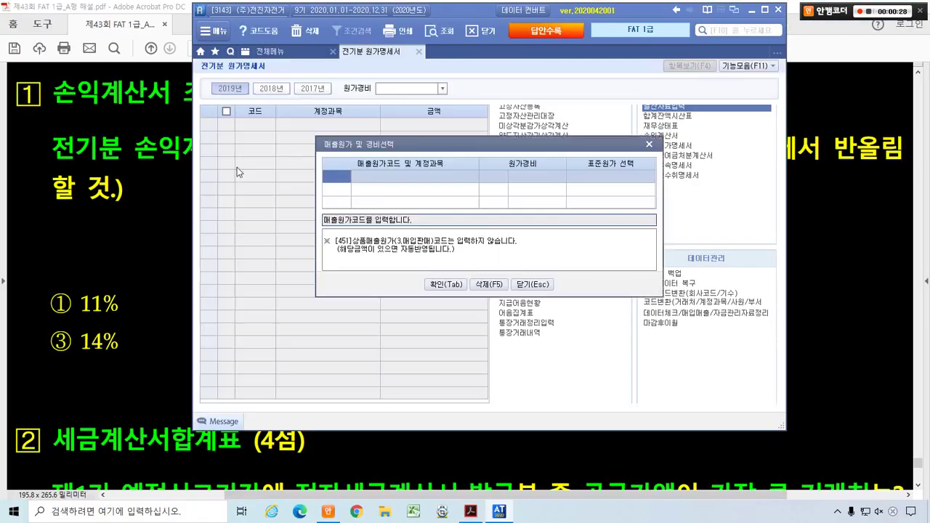
click(649, 144)
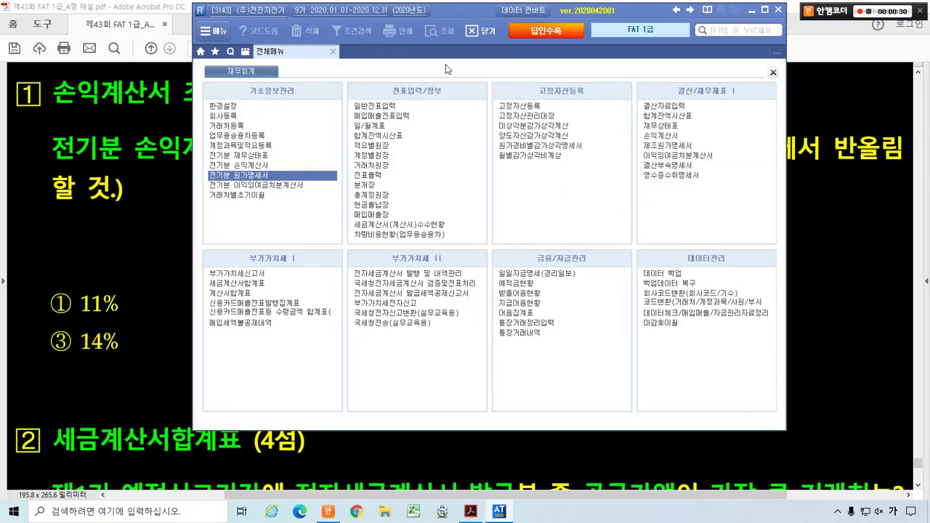
click(255, 166)
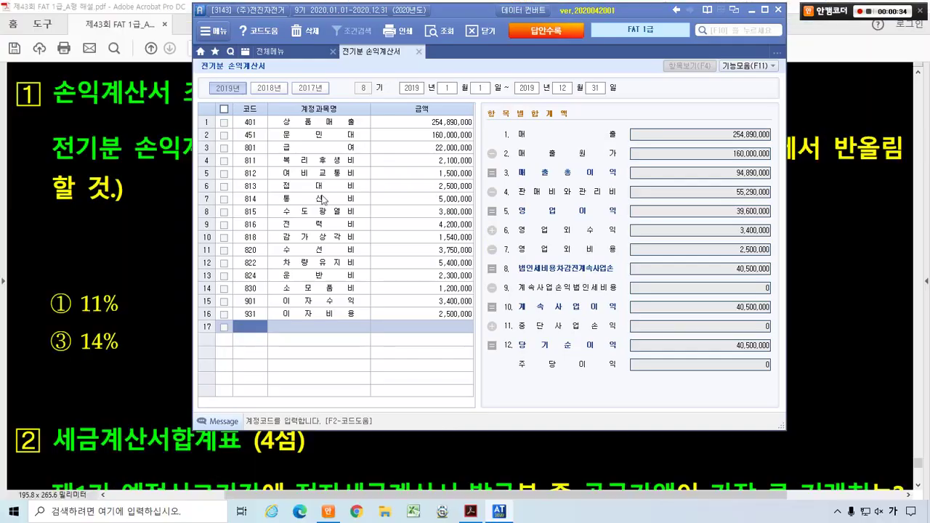
- Identify 영업이익 and 매출액 in the question's margin formula
click(129, 218)
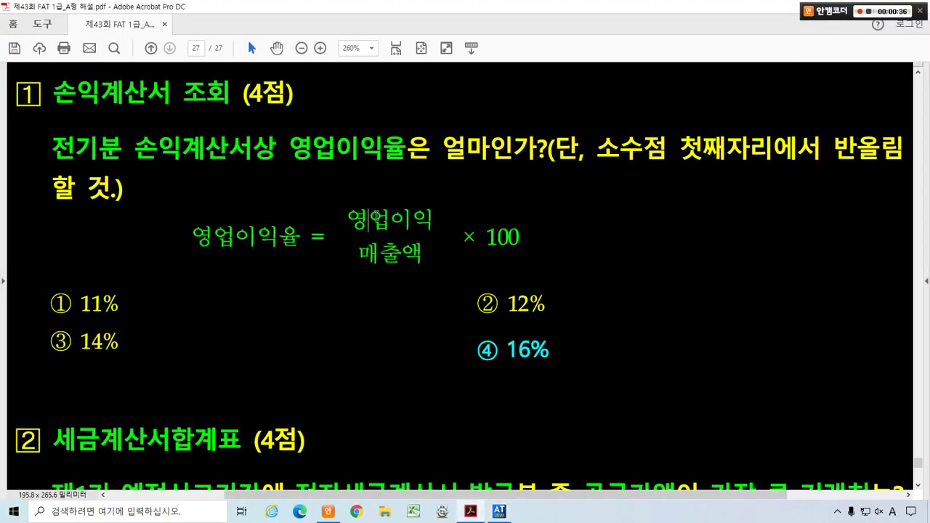
drag(368, 218, 409, 218)
drag(379, 254, 400, 254)
click(400, 255)
key(alt+Tab)
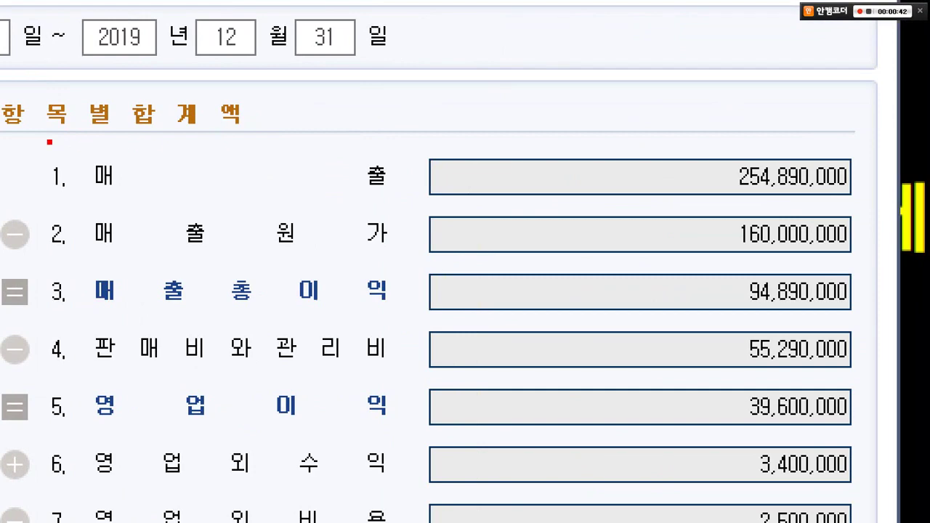
- Read sales 254,890,000 and operating profit 39,600,000, then box answer ④ 16%
mouse_move(34, 141)
mouse_down()
mouse_move(914, 240)
mouse_move(890, 209)
mouse_up()
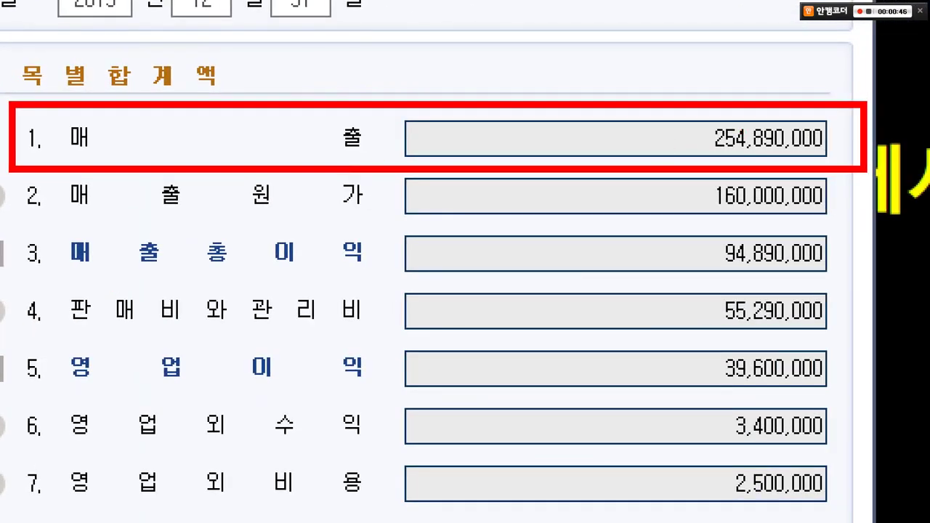
drag(2, 337, 850, 397)
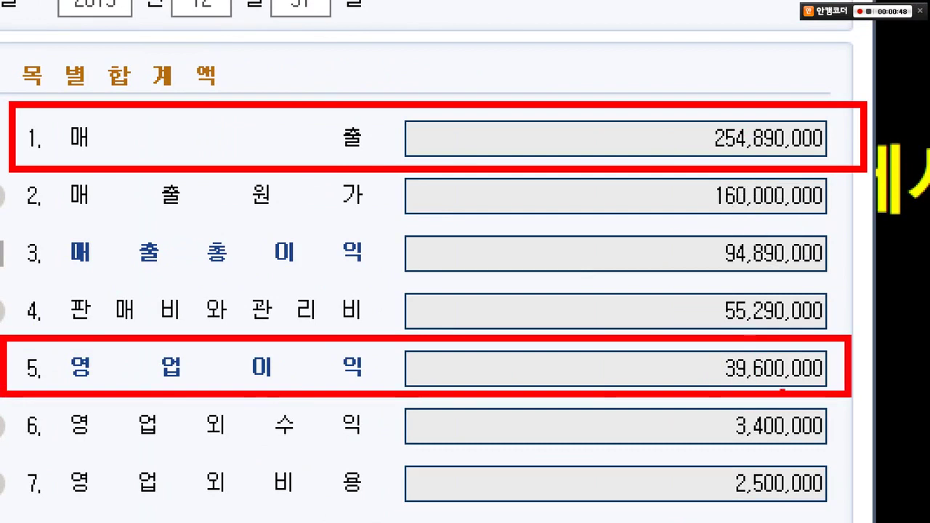
mouse_move(752, 178)
mouse_down()
mouse_move(694, 110)
mouse_move(825, 178)
mouse_move(769, 191)
mouse_up()
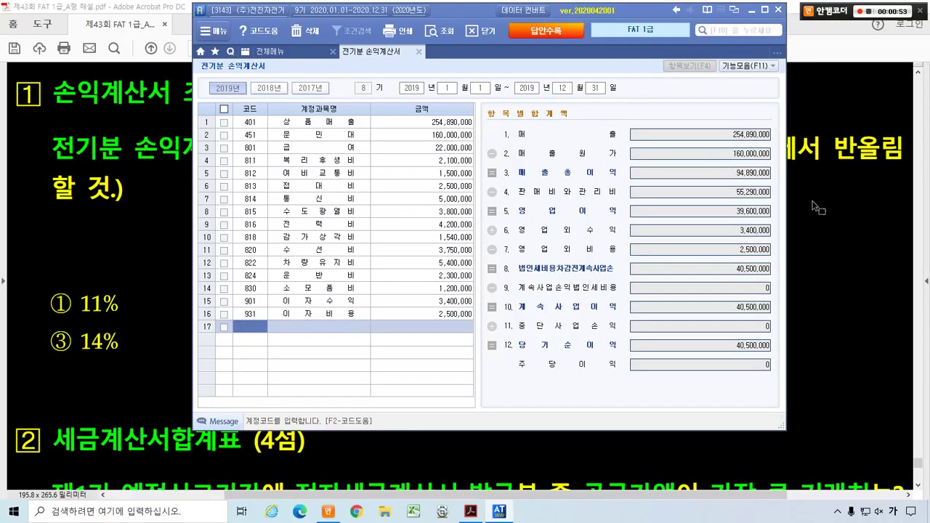
click(818, 207)
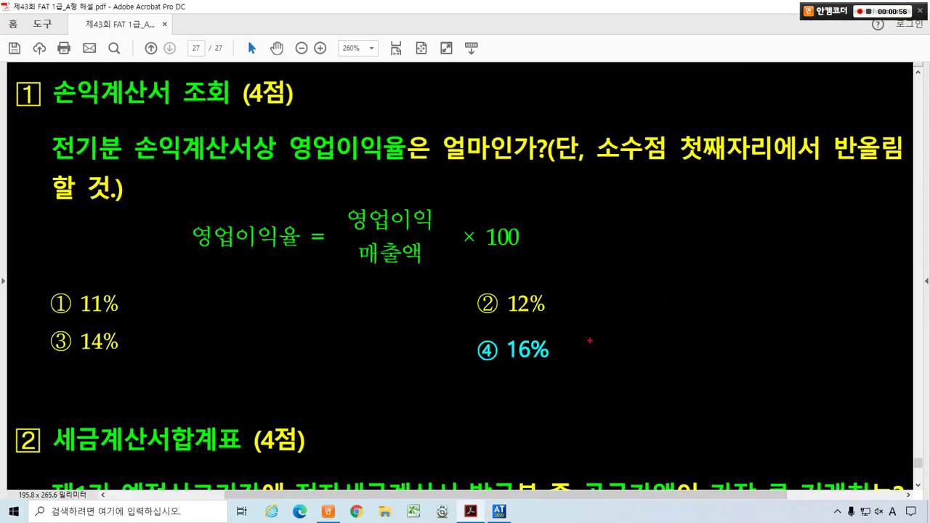
drag(450, 326, 583, 365)
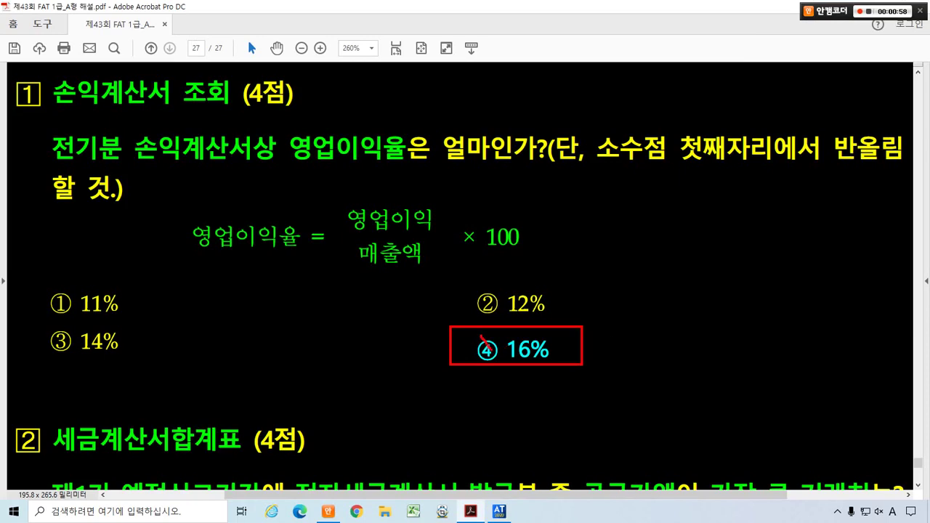
key(Escape)
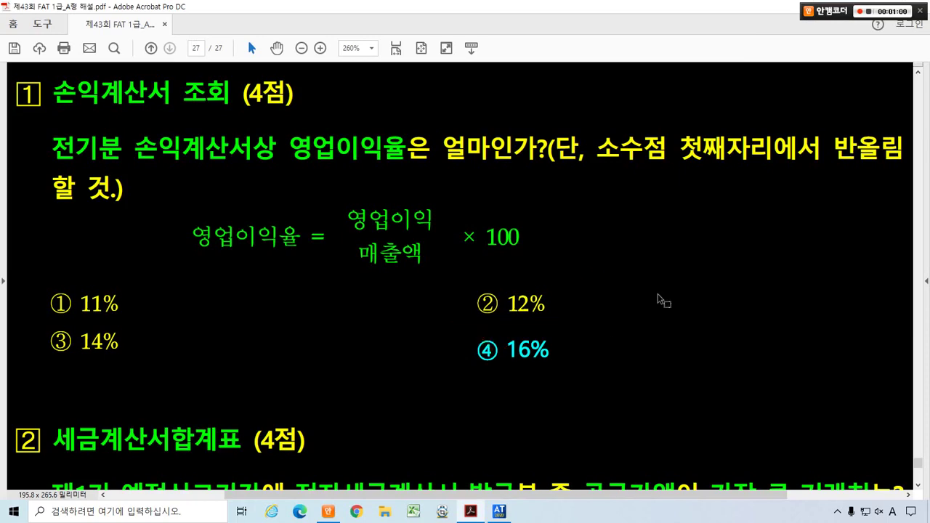
- Close the 전기분 손익계산서 tab in the accounting program
scroll(657, 293, down, 8)
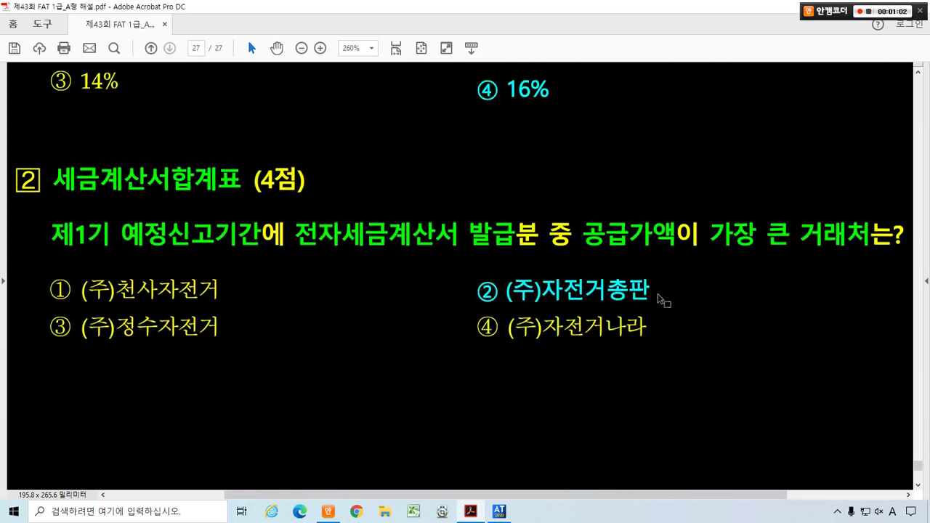
scroll(658, 294, down, 1)
key(ctrl+2)
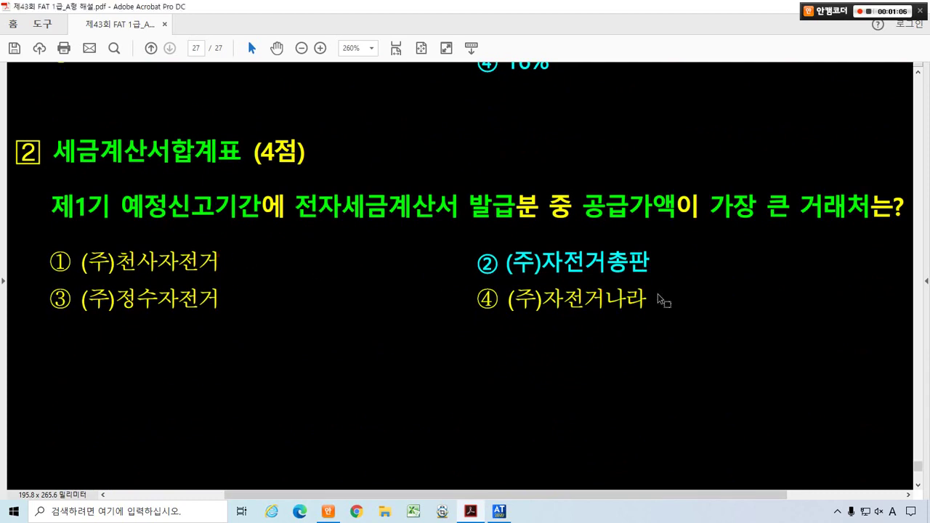
key(alt+Tab)
click(420, 52)
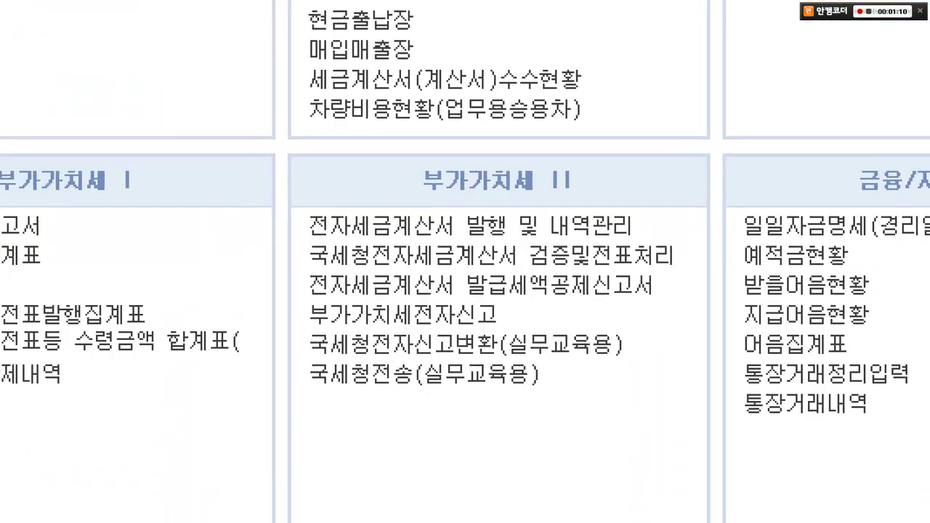
- Open the 세금계산서합계표 screen and check the question's 제1기 예정신고기간 period
mouse_move(99, 222)
mouse_down()
mouse_move(209, 254)
mouse_move(335, 275)
mouse_move(336, 266)
mouse_move(483, 318)
mouse_up()
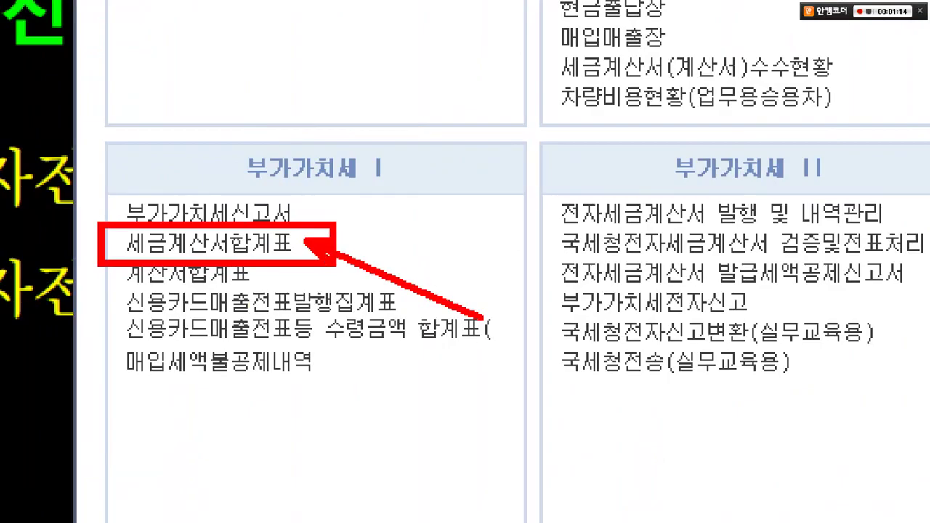
key(Escape)
click(249, 284)
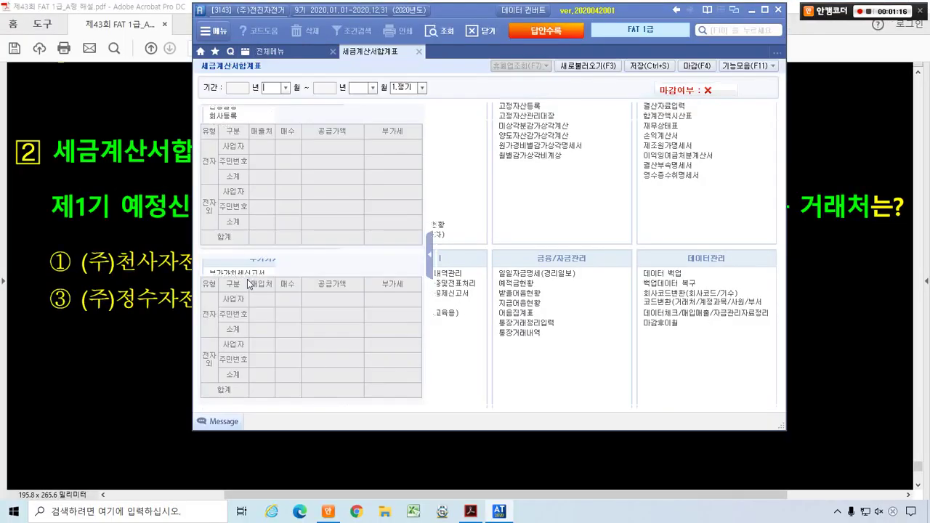
click(119, 118)
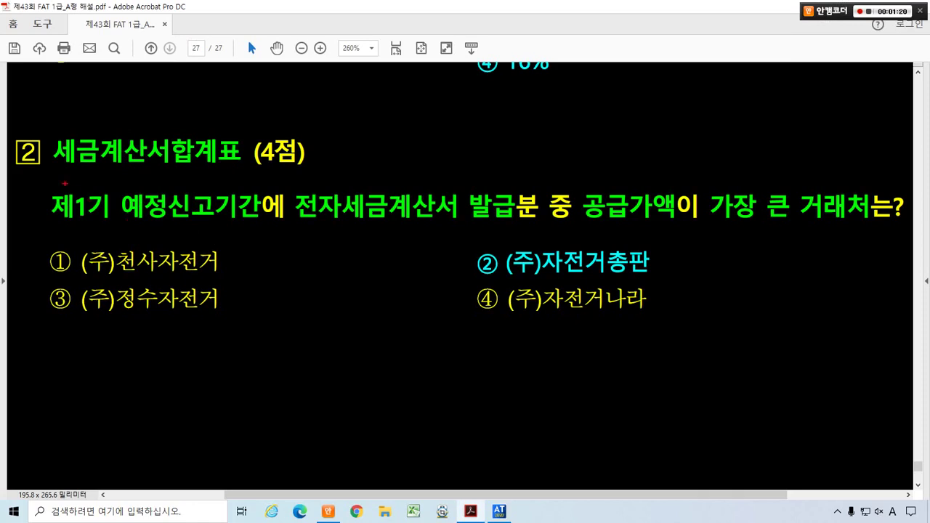
drag(48, 182, 264, 229)
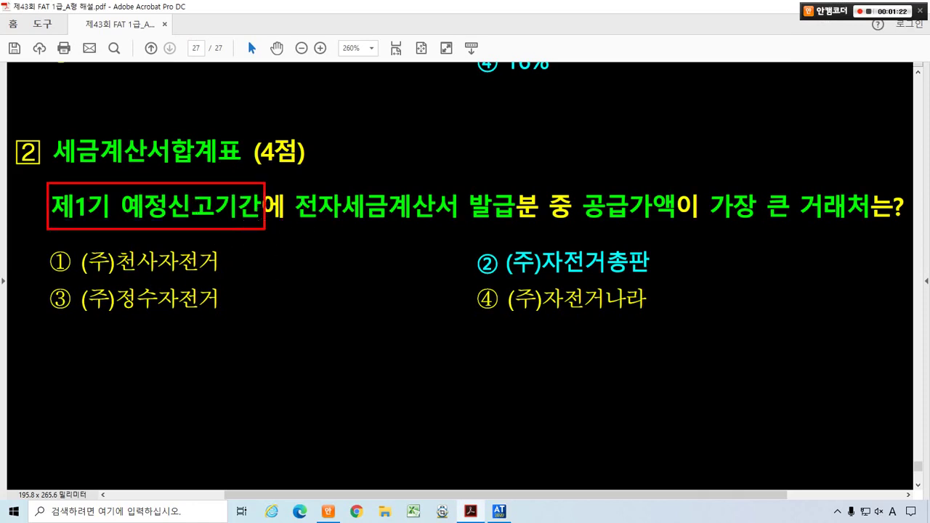
key(Escape)
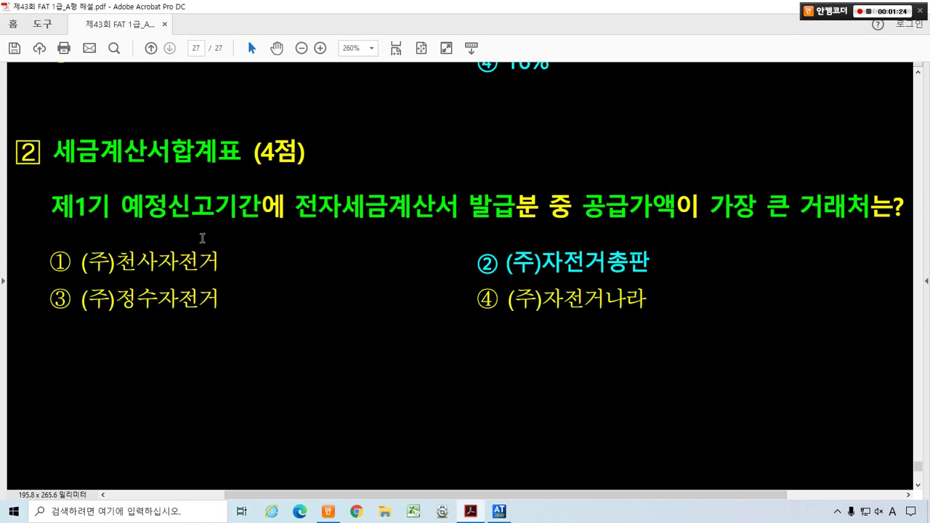
key(alt+Tab)
- Enter the period 2020-01 to 2020-03 to load the tax invoice summary
text(01)
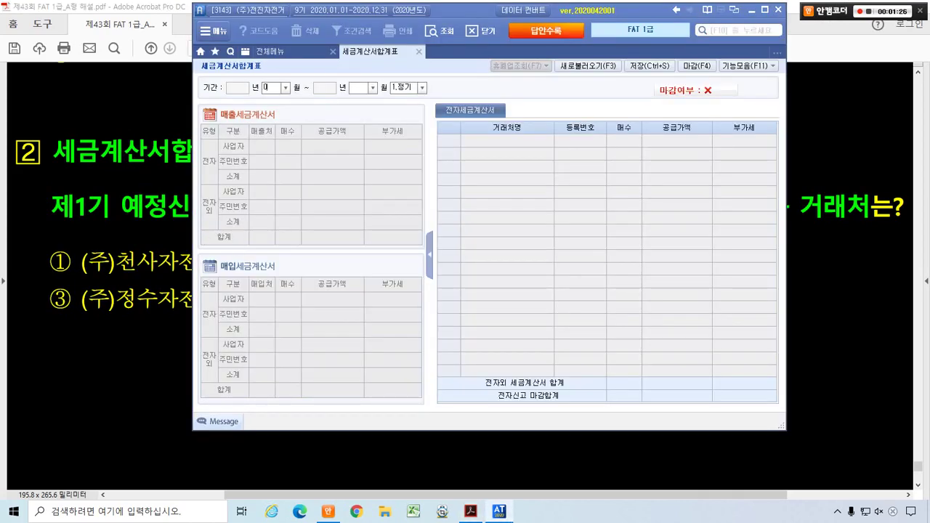
key(Return)
text(03)
key(Return)
key(Return)
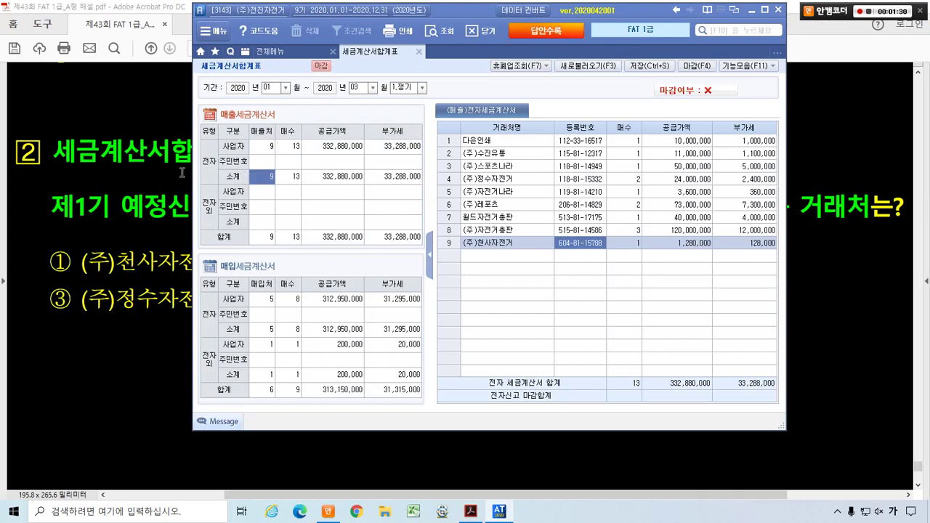
- In the exam PDF, highlight the question's issued e-tax invoices wording and 공급가액
click(144, 167)
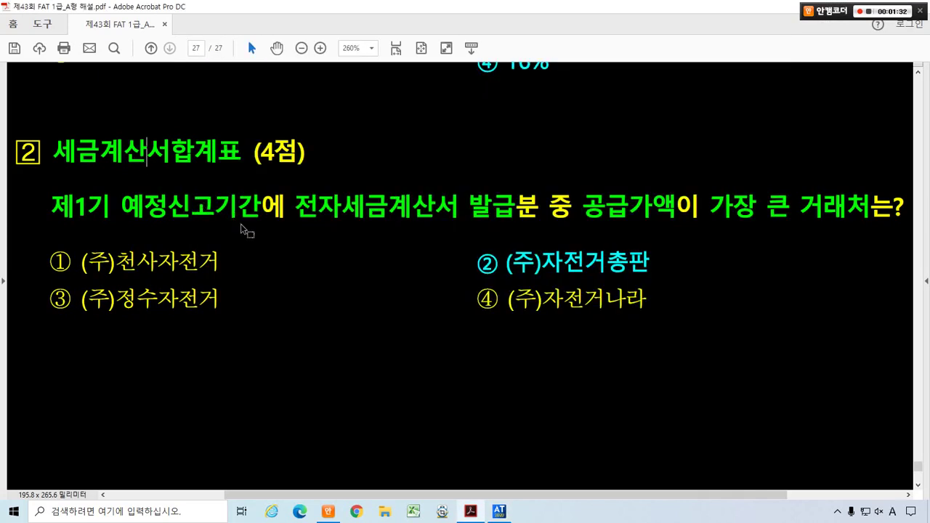
mouse_move(284, 178)
mouse_down()
mouse_move(416, 218)
mouse_move(538, 229)
mouse_up()
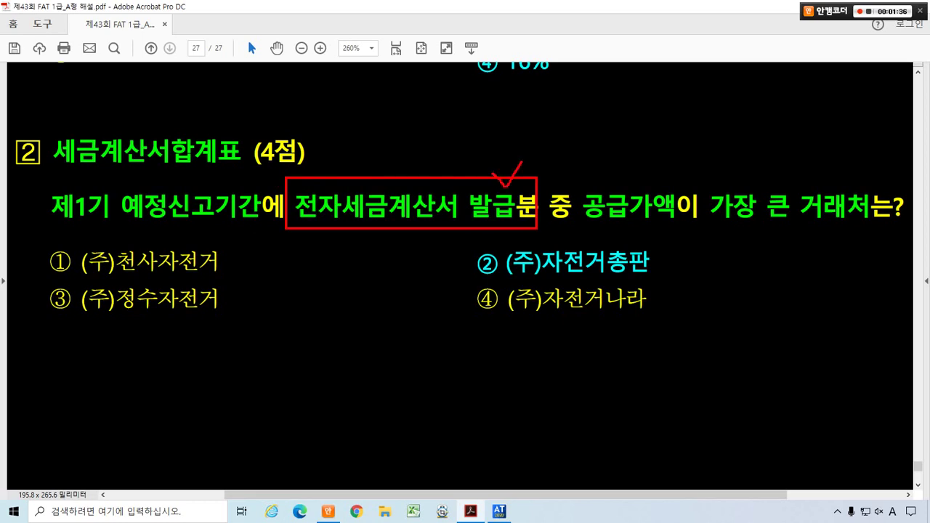
mouse_move(638, 226)
mouse_down()
mouse_move(586, 218)
mouse_move(629, 180)
mouse_move(667, 231)
mouse_up()
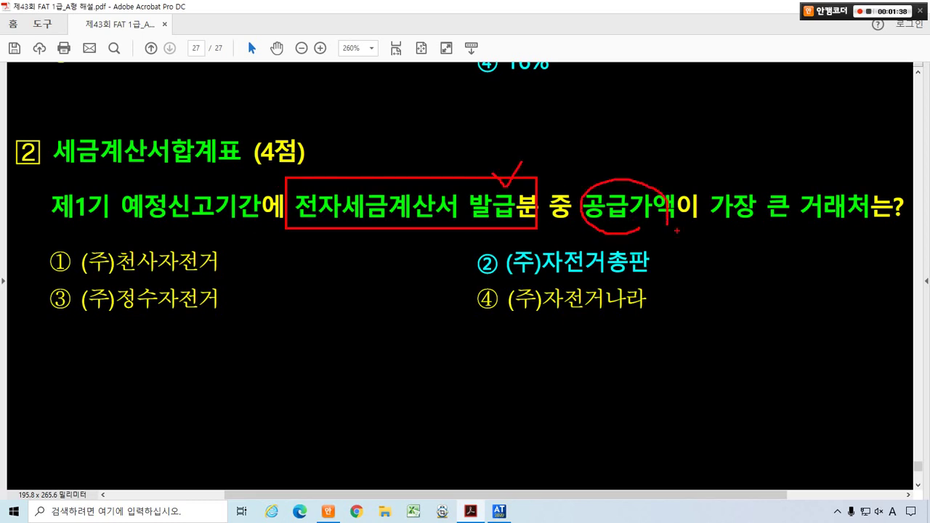
drag(771, 192, 790, 234)
key(Escape)
key(alt+Tab)
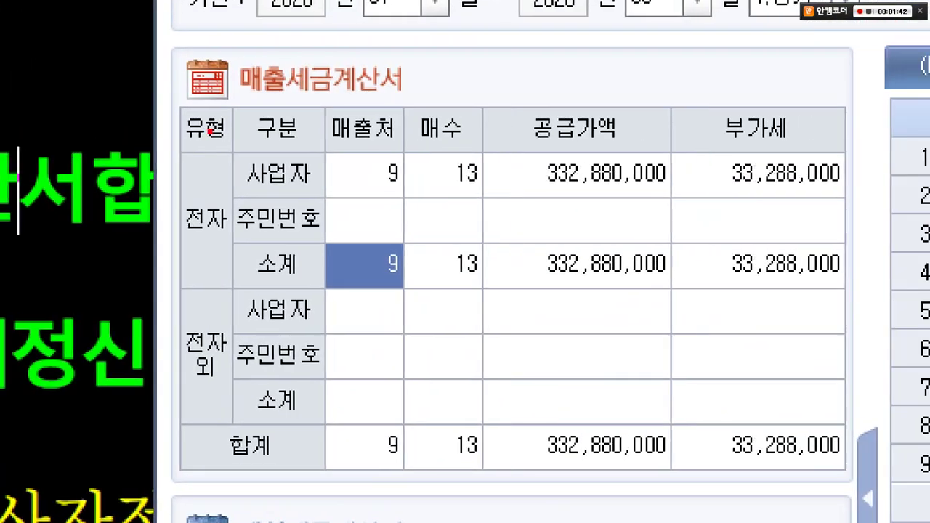
- Find the largest 공급가액 among the 9 e-invoice customers: (주)자전거총판 at 120,000,000
mouse_move(138, 99)
mouse_down()
mouse_move(579, 201)
mouse_move(862, 287)
mouse_up()
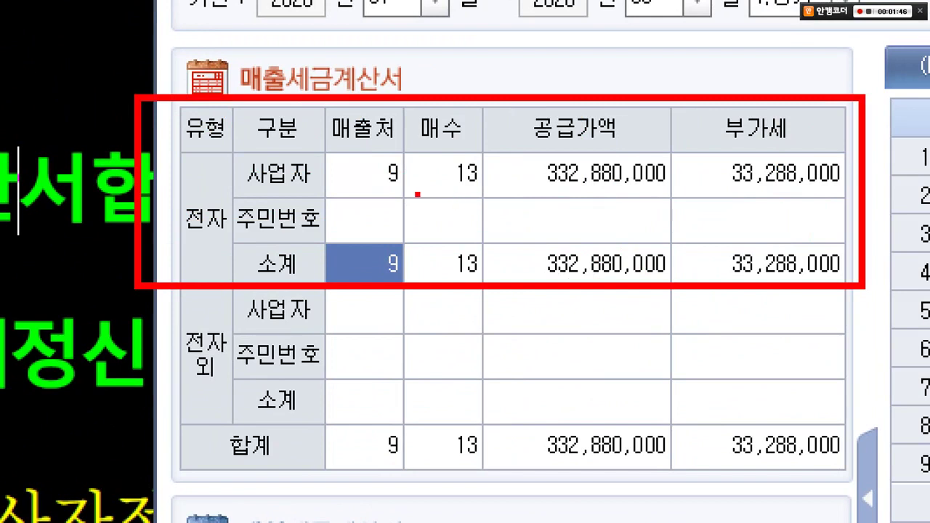
mouse_move(395, 197)
mouse_down()
mouse_move(367, 144)
mouse_move(417, 181)
mouse_move(451, 139)
mouse_move(490, 190)
mouse_move(458, 194)
mouse_up()
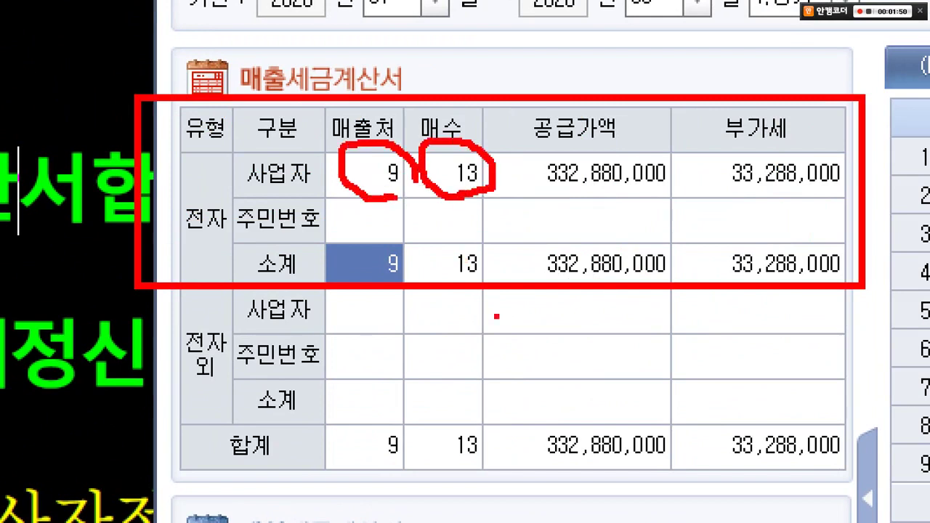
key(Escape)
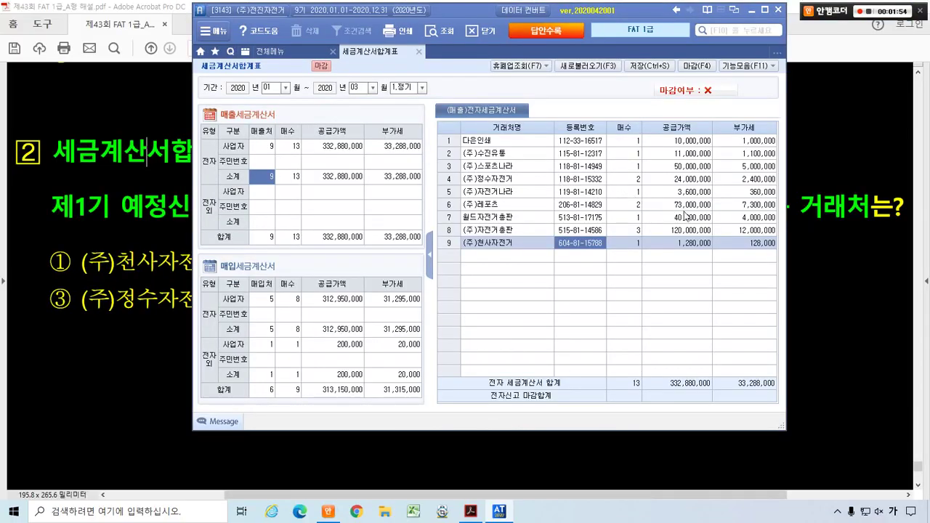
key(ctrl+1)
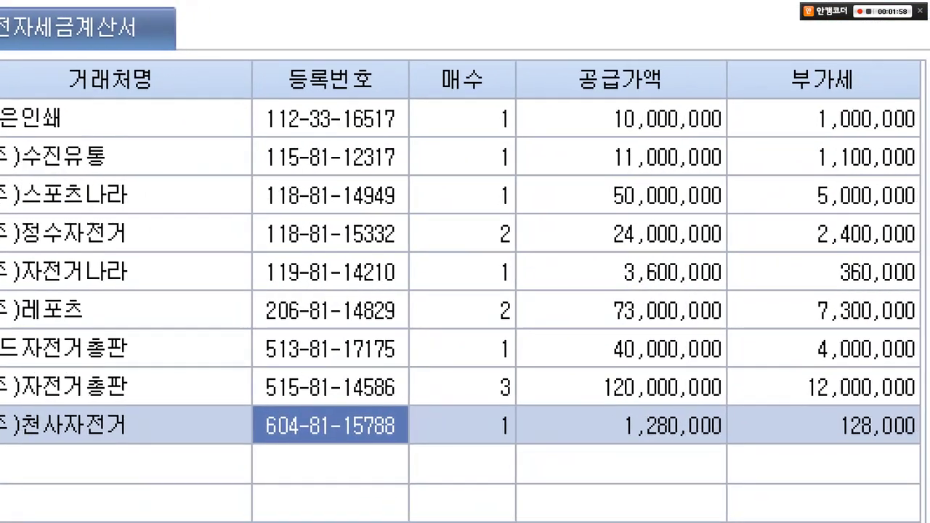
mouse_move(538, 48)
mouse_down()
mouse_move(605, 95)
mouse_move(762, 436)
mouse_up()
mouse_move(561, 363)
mouse_down()
mouse_move(686, 409)
mouse_move(734, 415)
mouse_up()
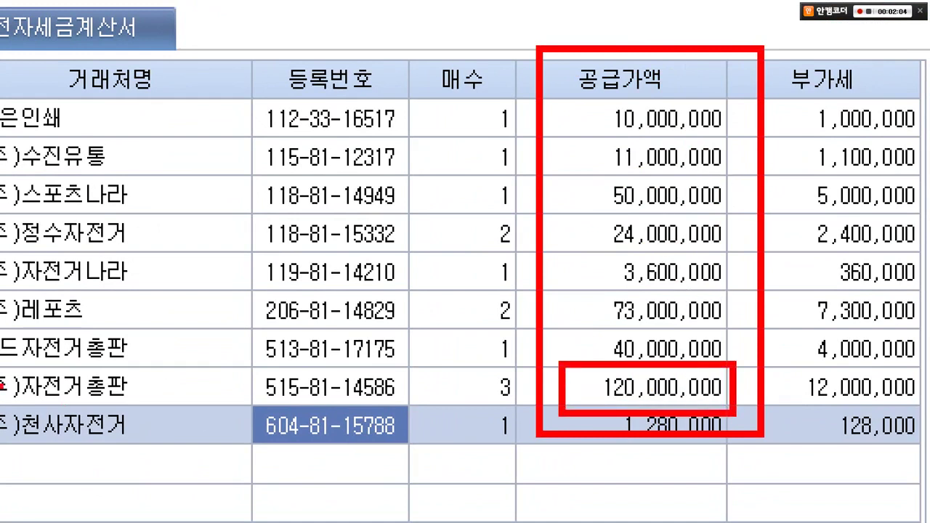
mouse_move(2, 353)
mouse_down()
mouse_move(100, 409)
mouse_move(180, 411)
mouse_up()
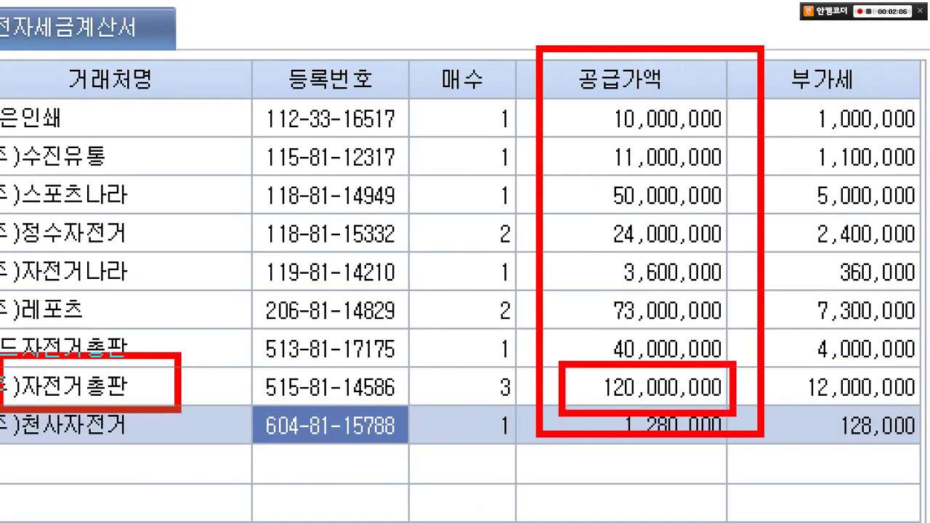
key(Escape)
- Back in the exam PDF, mark answer ② (주)자전거총판 for the 세금계산서합계표 question
key(alt+Tab)
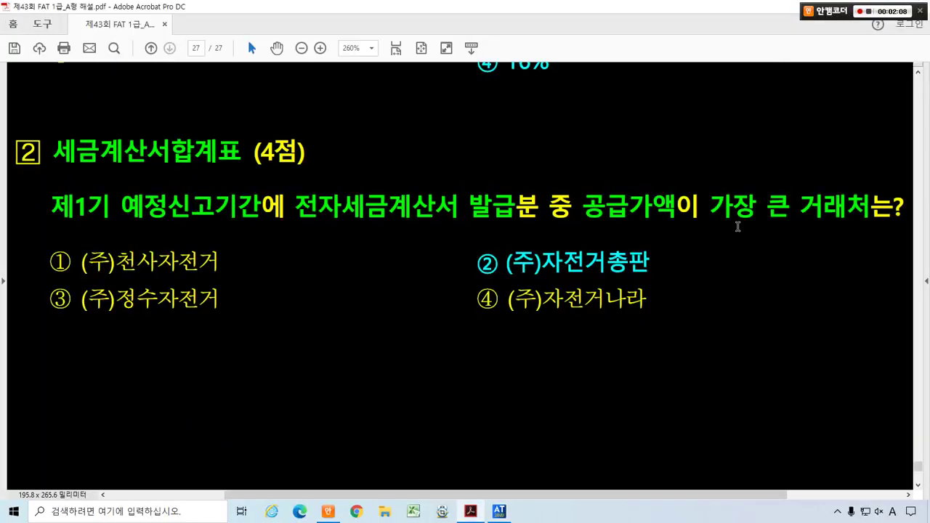
key(ctrl+1)
key(Escape)
drag(462, 241, 675, 280)
key(Escape)
drag(19, 130, 334, 168)
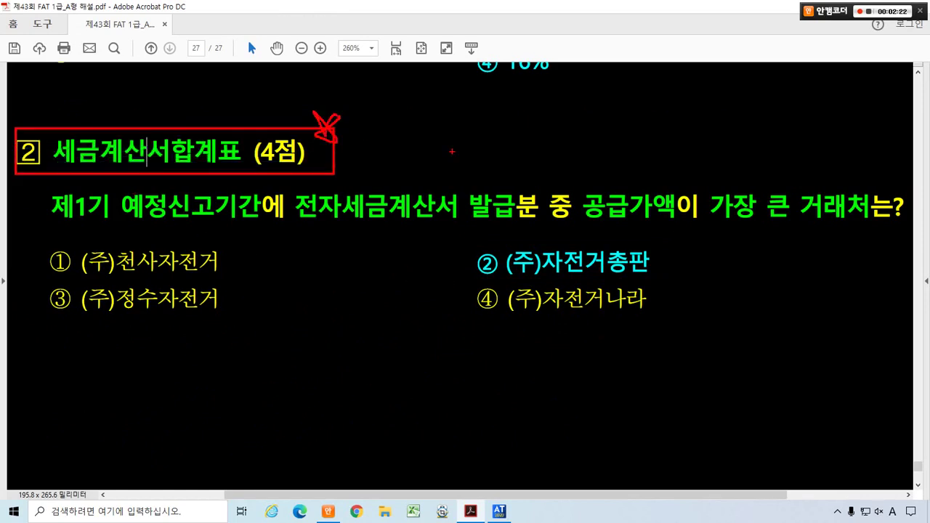
key(Escape)
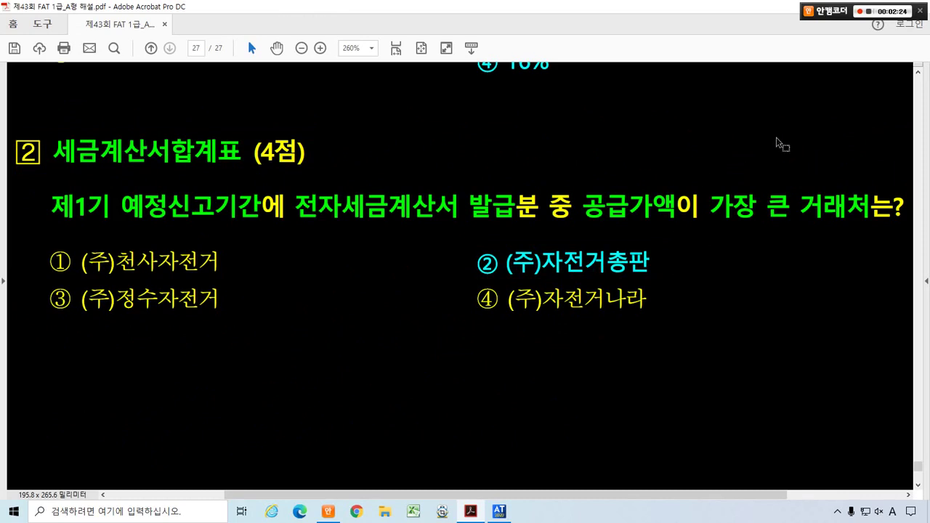